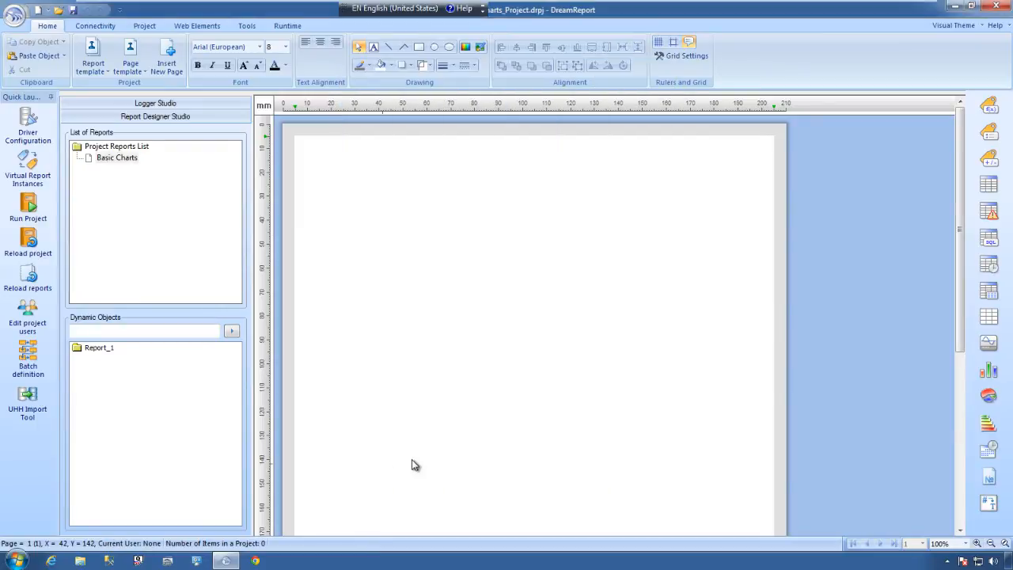
- Place a chart across the upper part of the page and pick PLC_Data item Temp1 as its data item
click(988, 345)
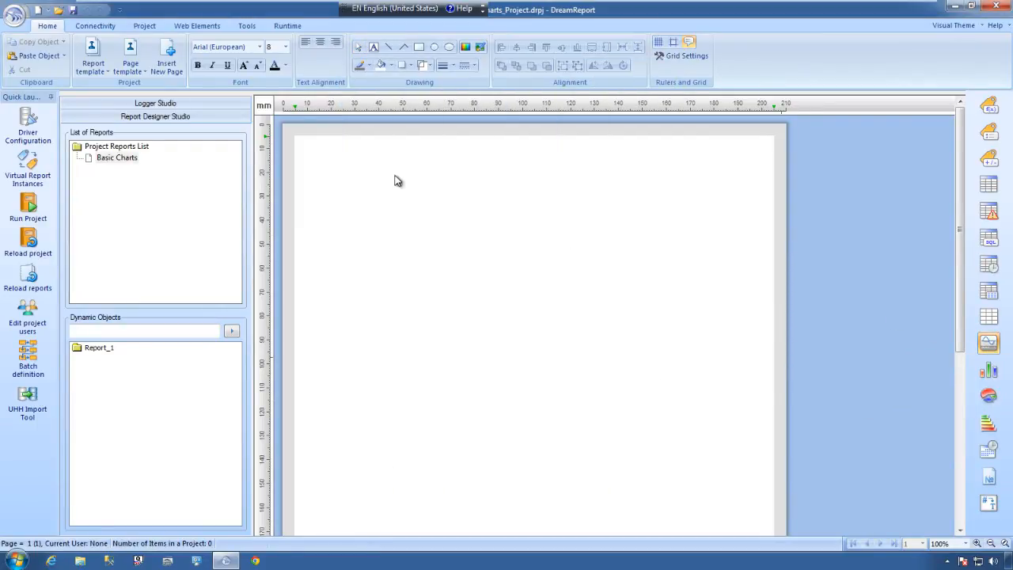
drag(310, 161, 762, 354)
click(596, 267)
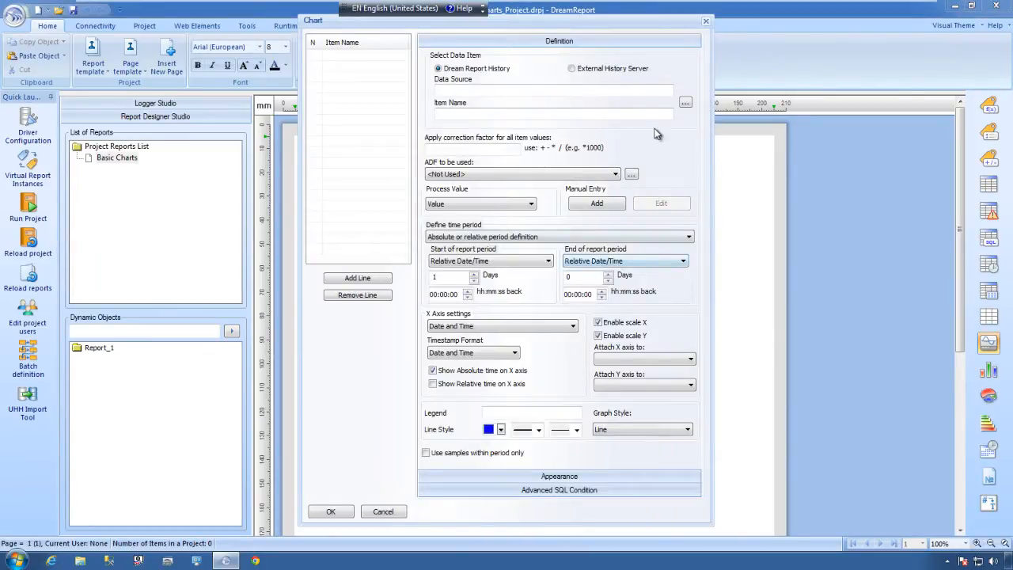
click(685, 102)
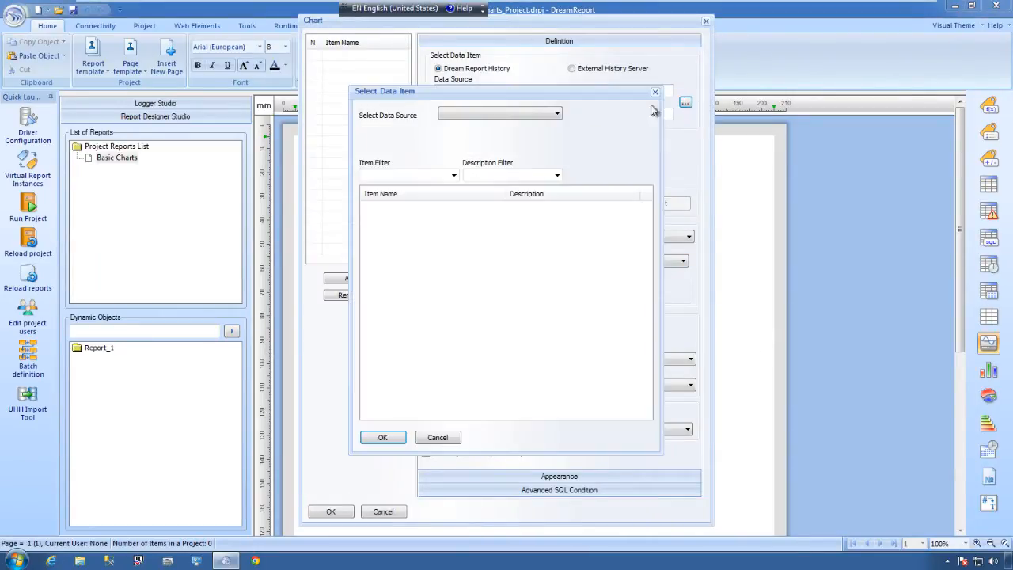
click(556, 115)
click(457, 133)
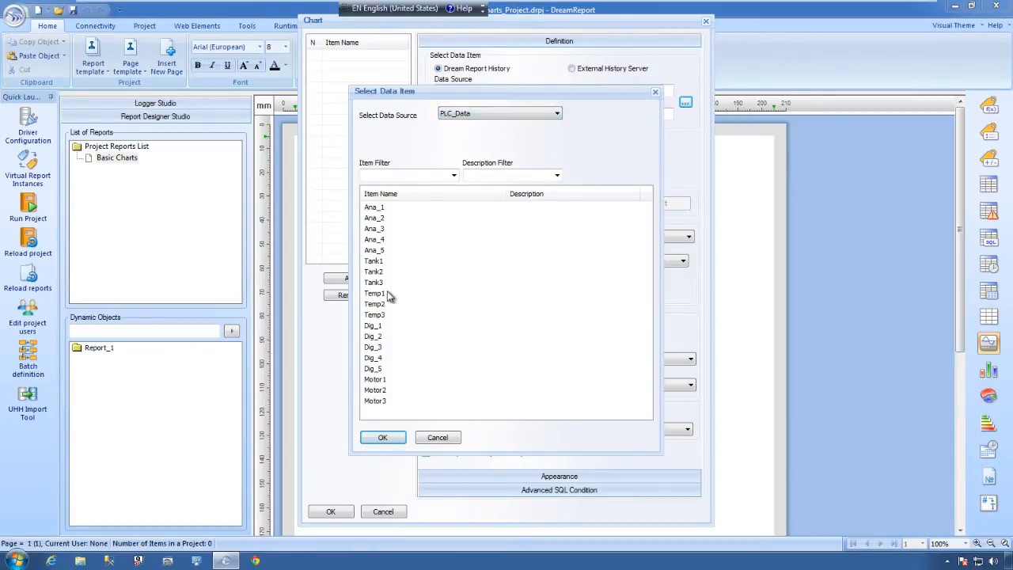
double_click(388, 294)
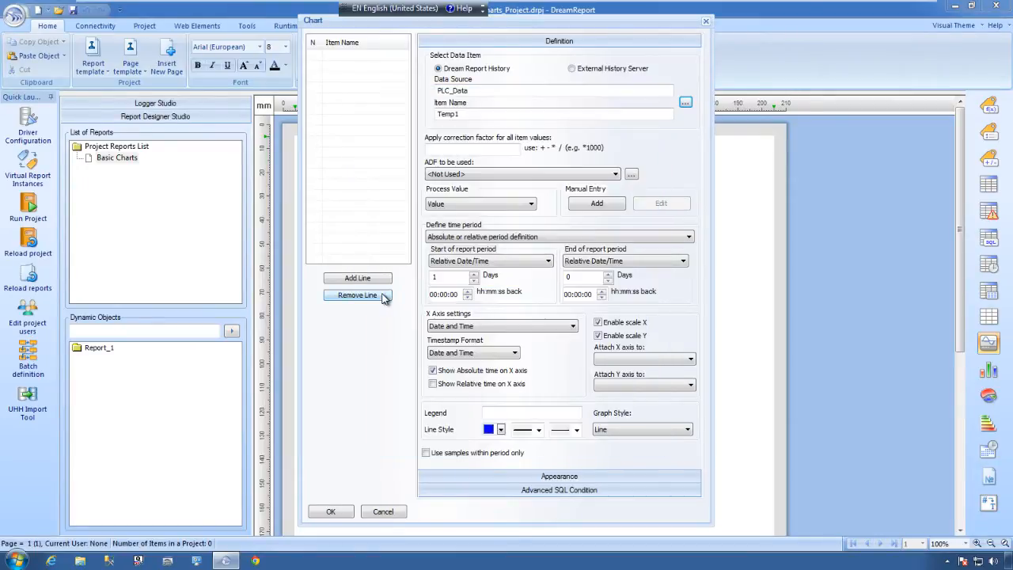
- Set a fixed period of the last 10 minutes for Temp1 and add it to the chart as a line
click(509, 237)
click(468, 258)
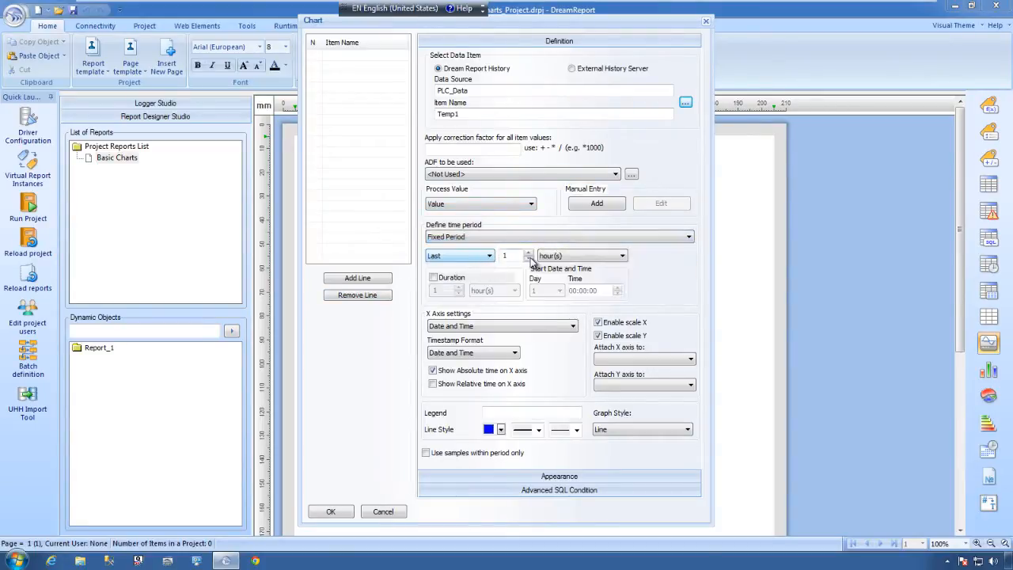
click(516, 256)
text(0)
click(570, 256)
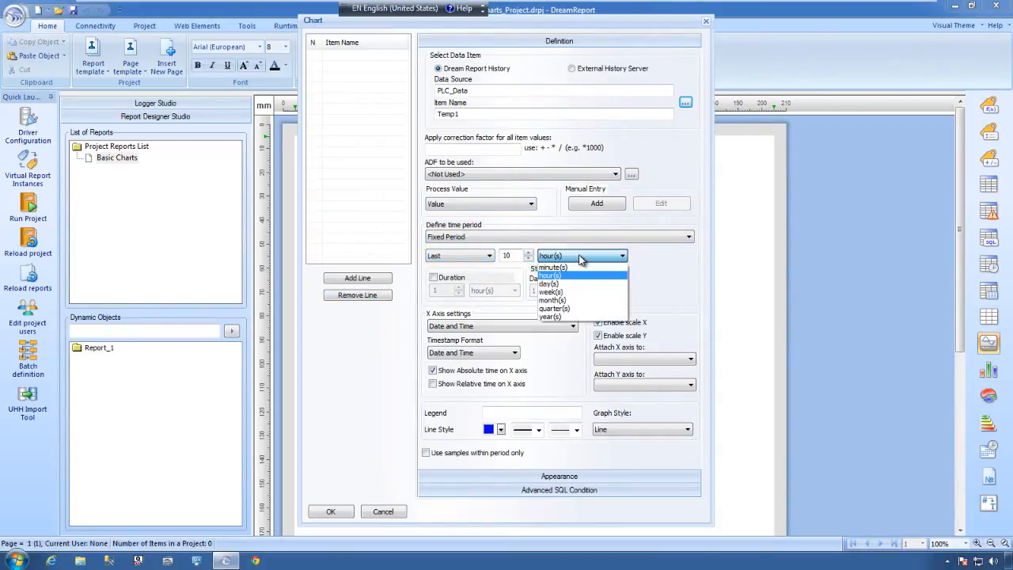
click(574, 269)
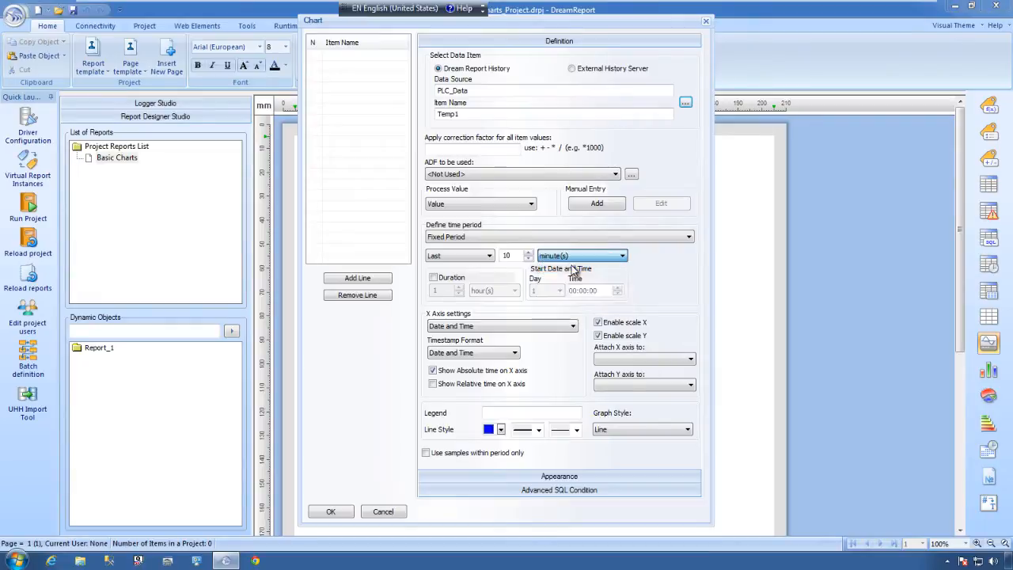
click(385, 278)
- Add PLC_Data item Temp2 as the chart's second line and accept the chart settings
click(685, 102)
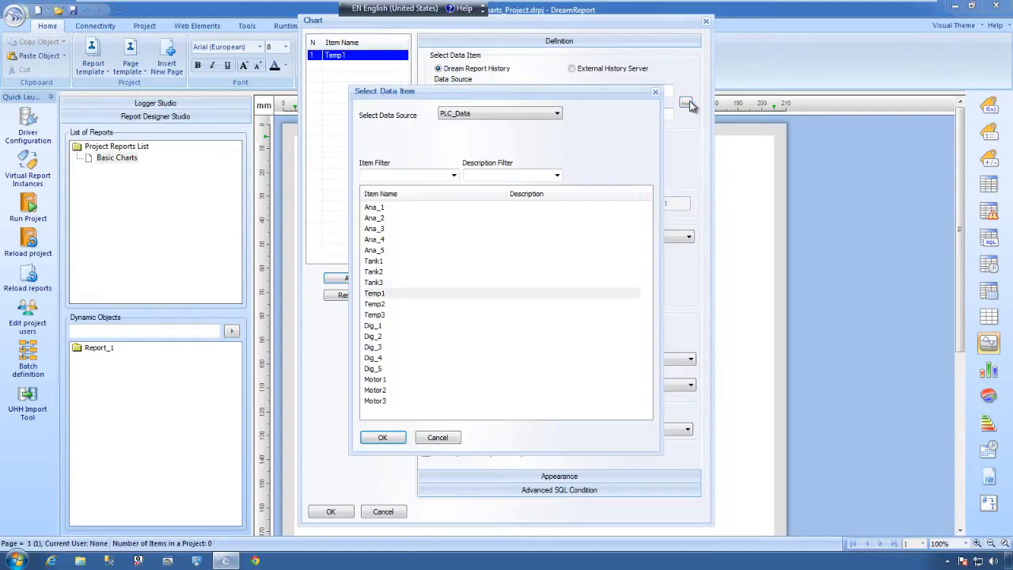
double_click(375, 304)
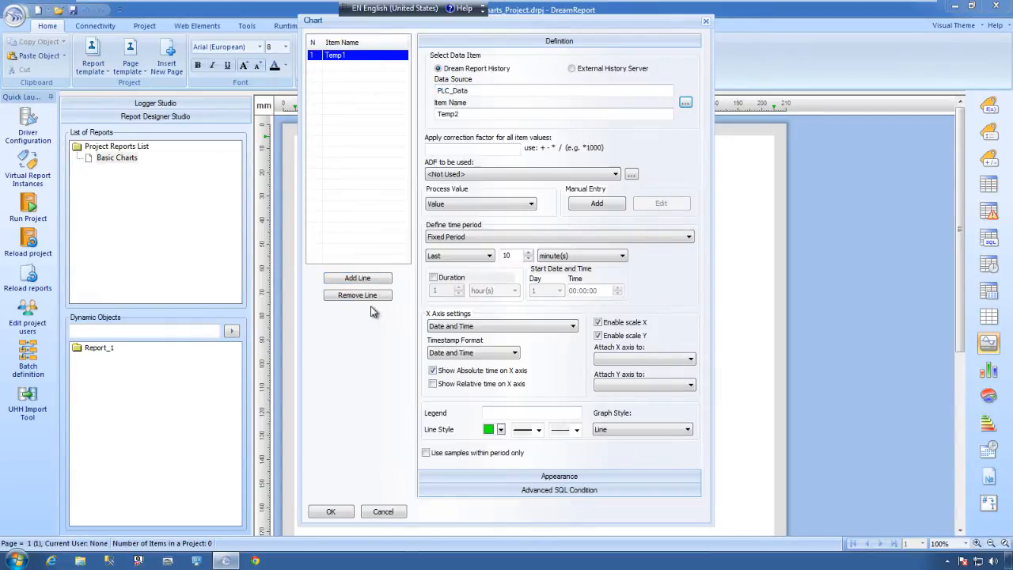
click(364, 281)
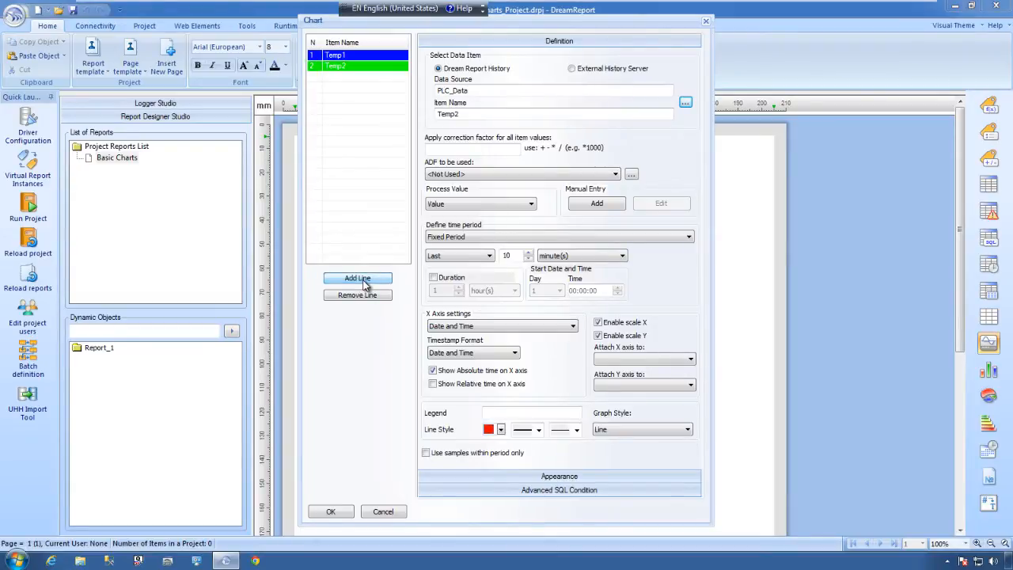
click(332, 512)
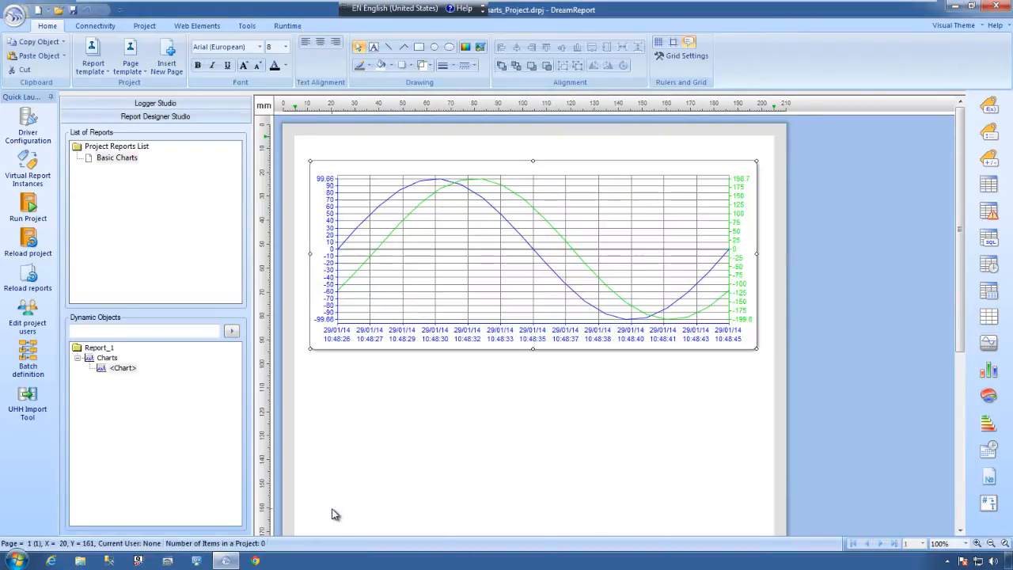
- Save and run the project, and generate the Basic Charts report to view its chart in the PDF
click(25, 202)
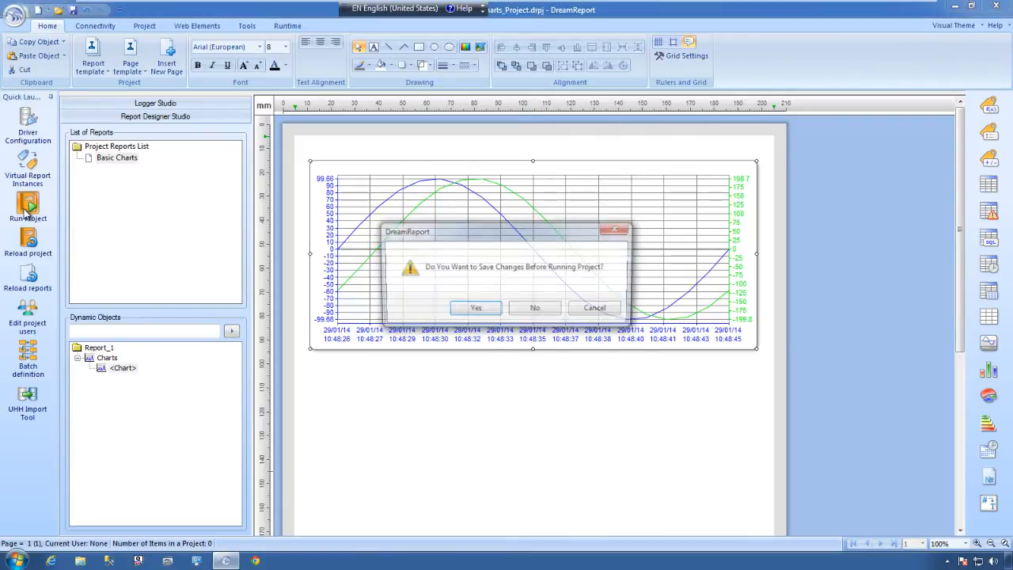
click(466, 310)
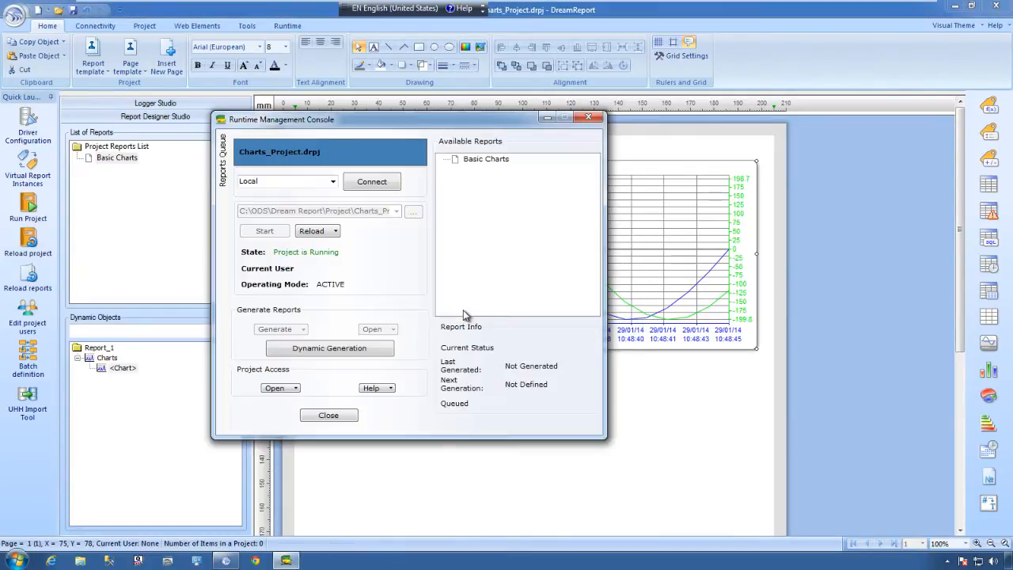
click(480, 159)
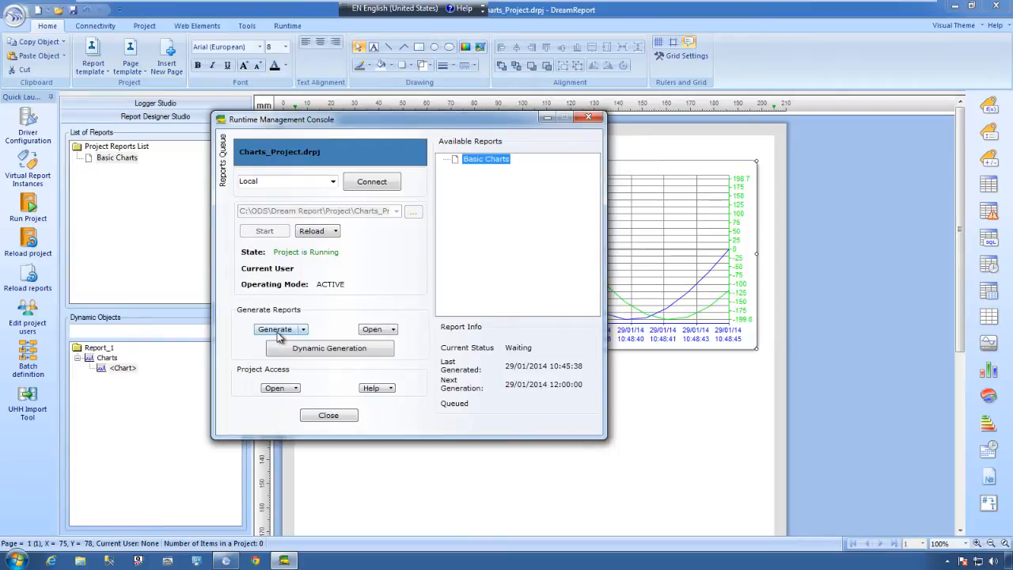
click(274, 329)
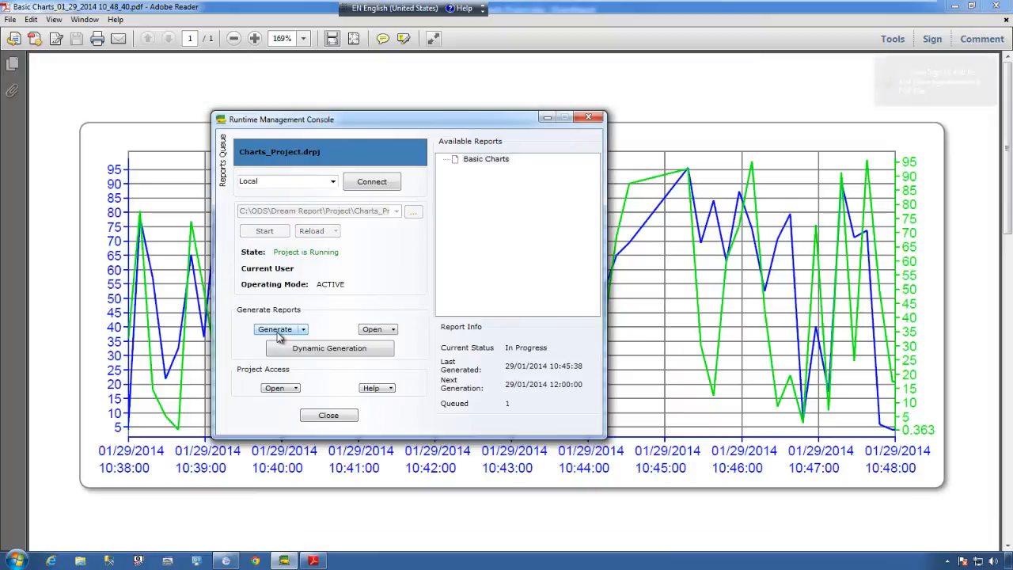
click(758, 333)
scroll(712, 342, down, 3)
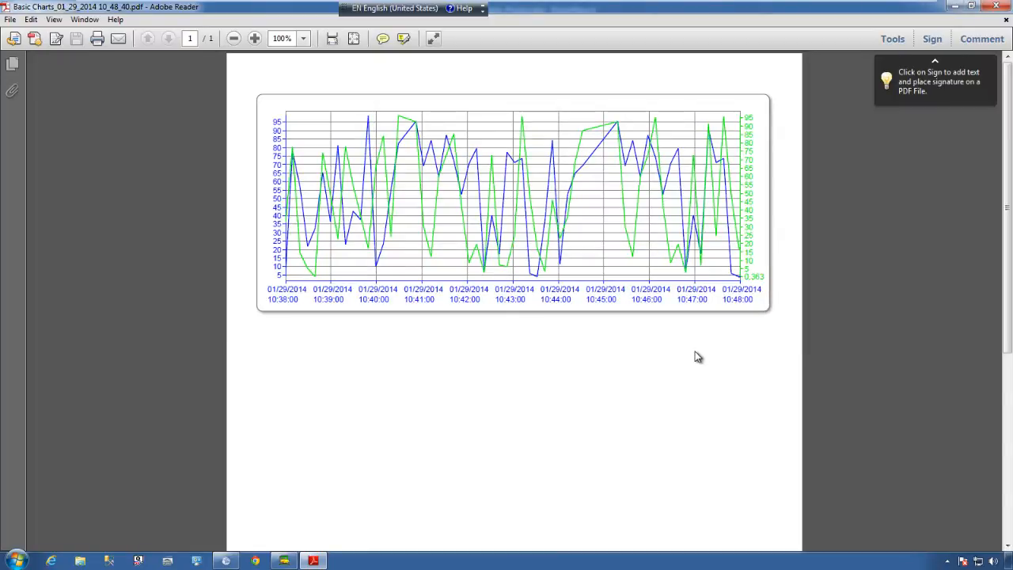
key(ctrl+2)
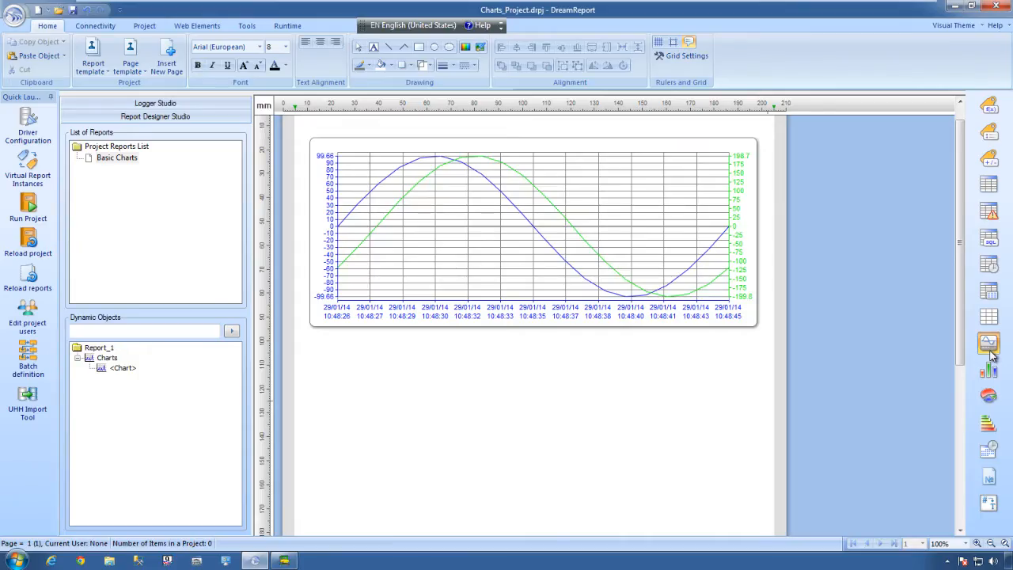
- Draw a second chart below the first and add PLC_Data item Tank1 as a line with the legend Tank1
drag(309, 346, 758, 532)
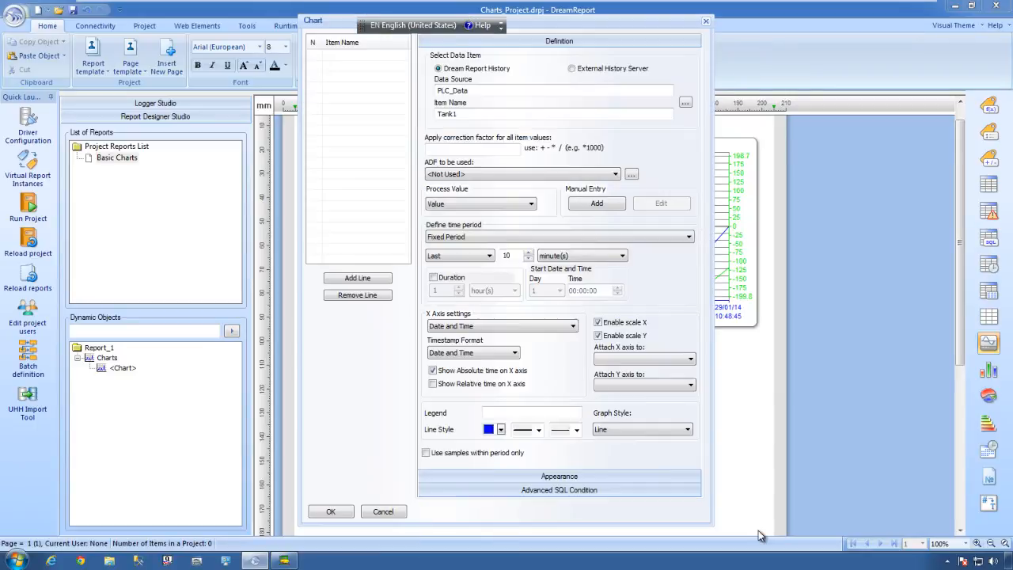
click(685, 103)
key(Escape)
click(503, 411)
click(357, 278)
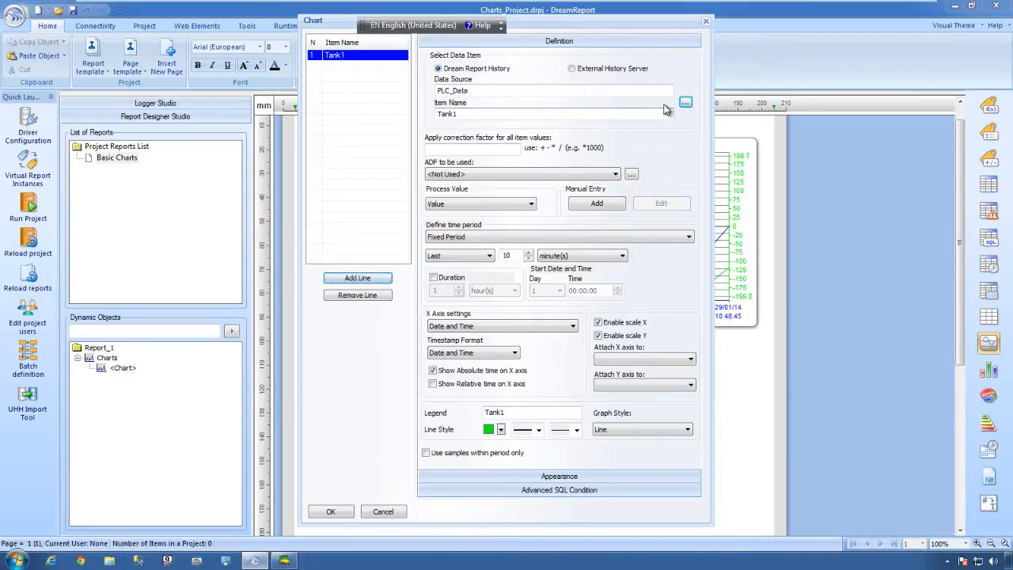
- Add PLC_Data item Tank2 to the chart as a line with the legend "Tank 2"
click(685, 103)
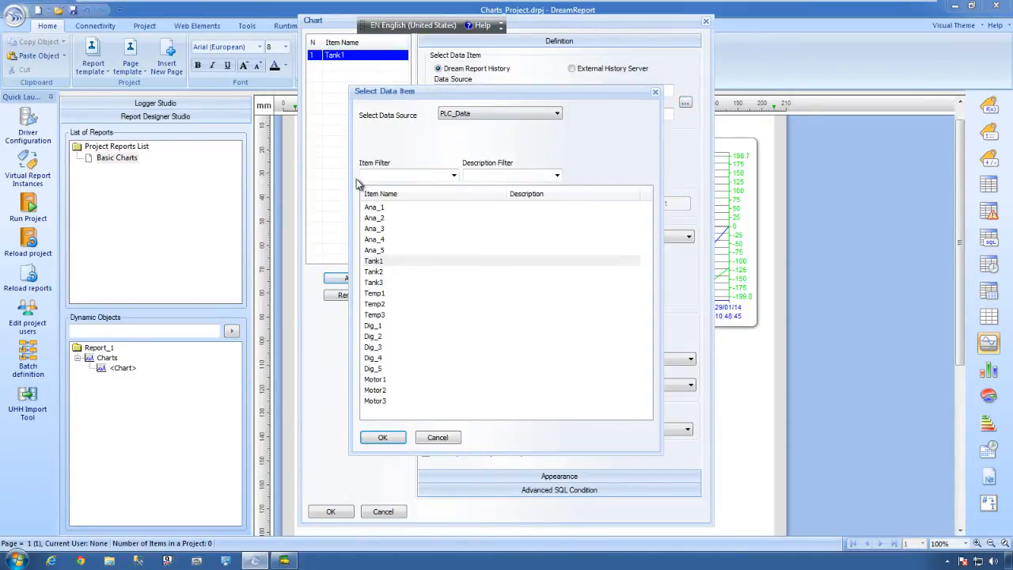
double_click(388, 271)
click(487, 413)
text(Tank 2)
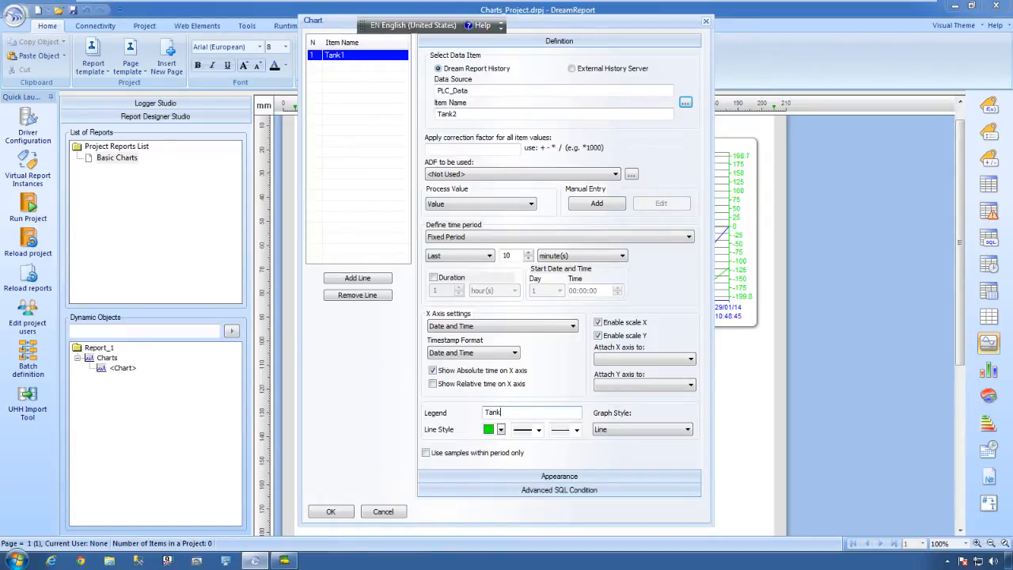
click(372, 280)
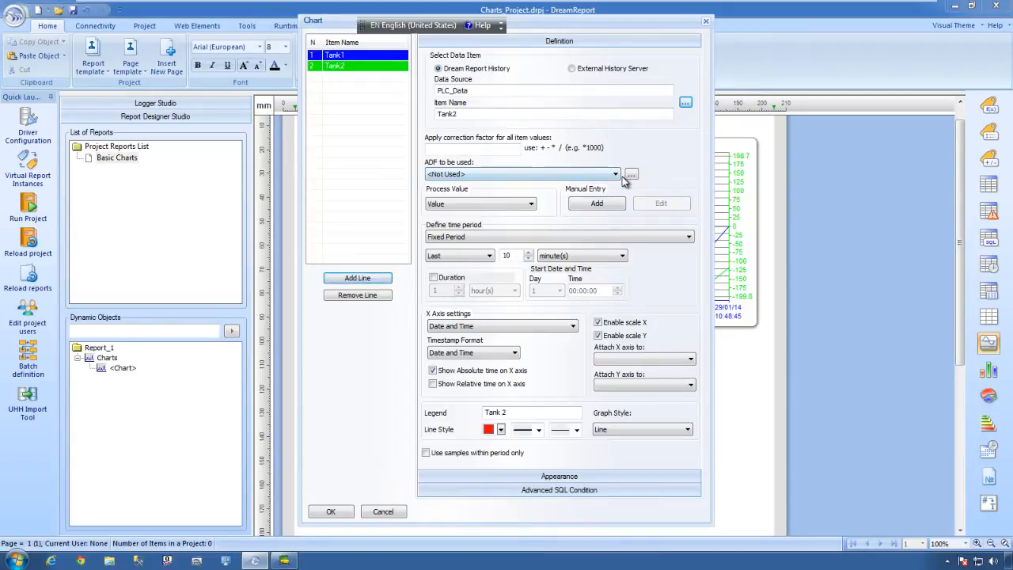
- Add PLC_Data item Tank3 as a brown line with the legend "Tank 3"
click(685, 102)
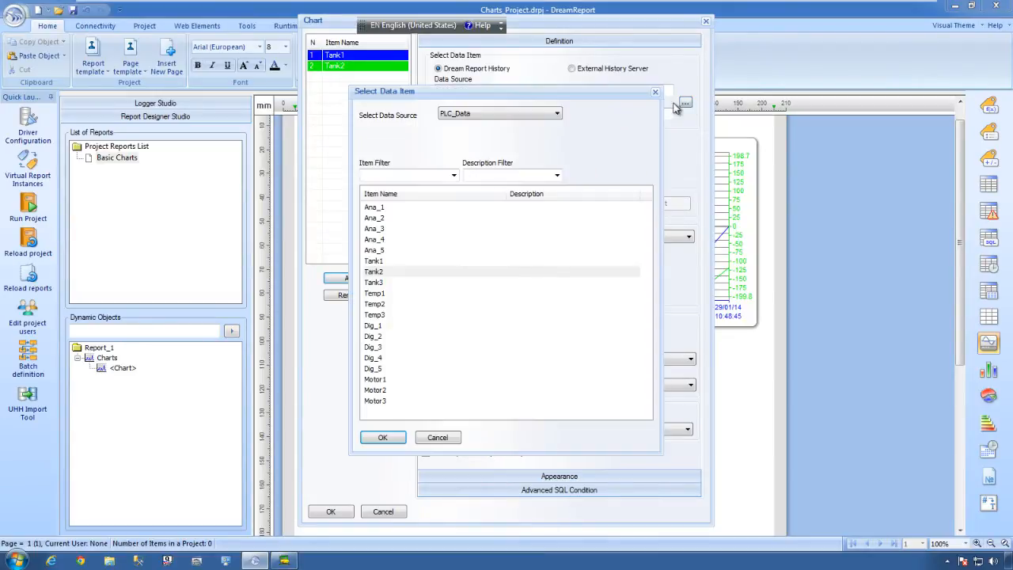
double_click(379, 283)
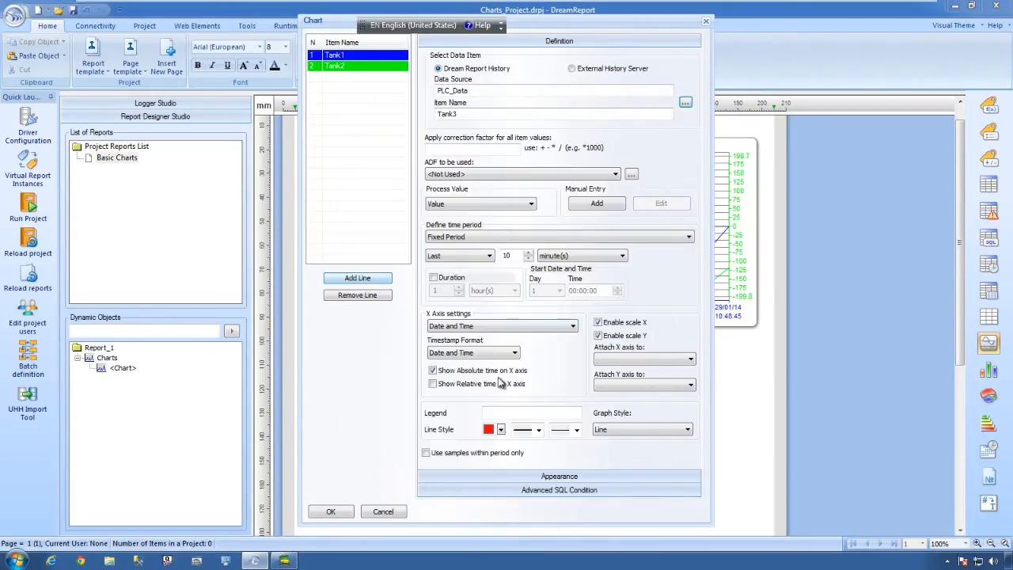
click(505, 410)
text(Tank 3)
click(501, 430)
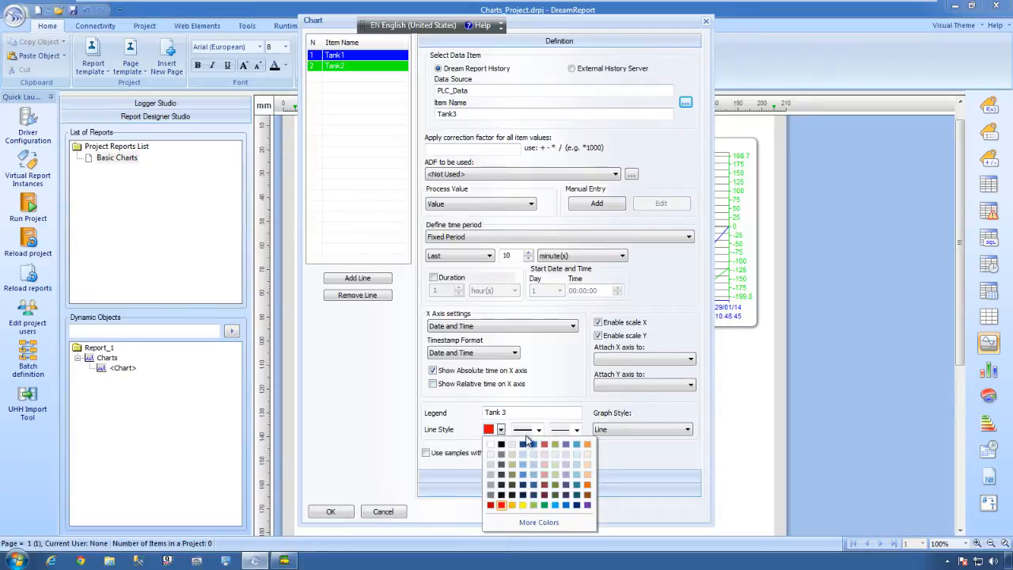
click(587, 495)
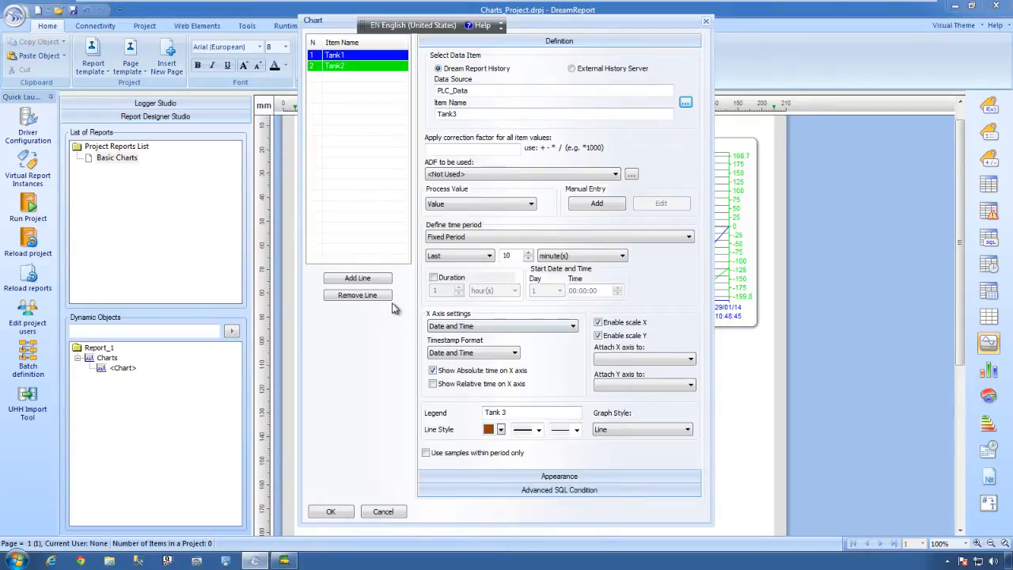
click(377, 281)
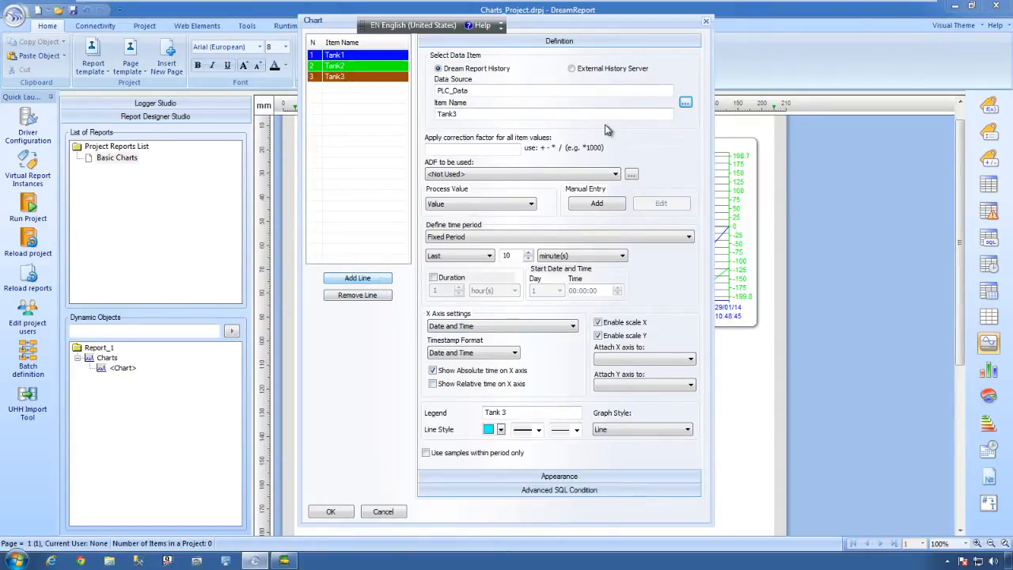
- Add PLC_Data item Motor1 as a black line with the legend "Pump1 Status"
click(685, 104)
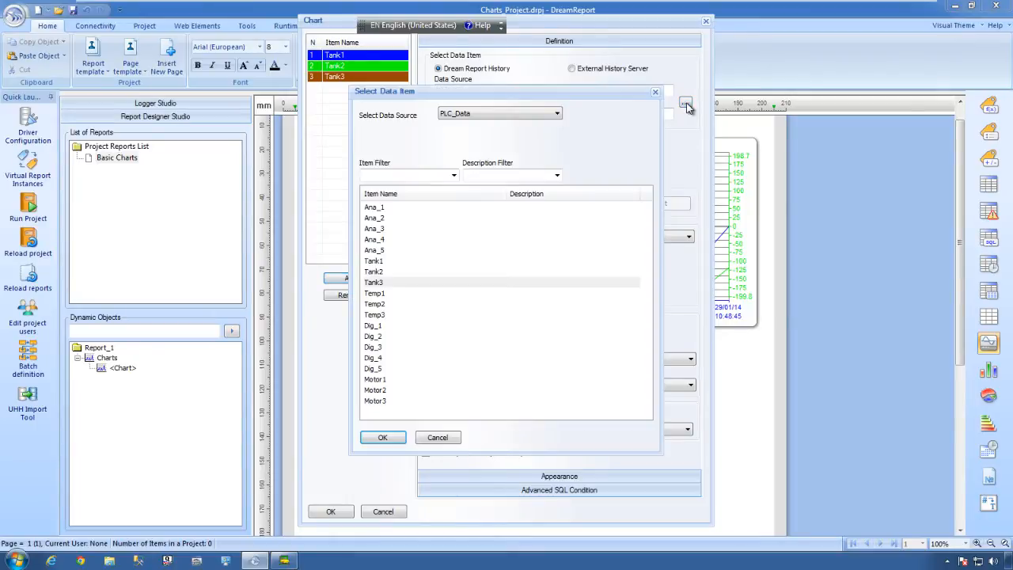
click(385, 380)
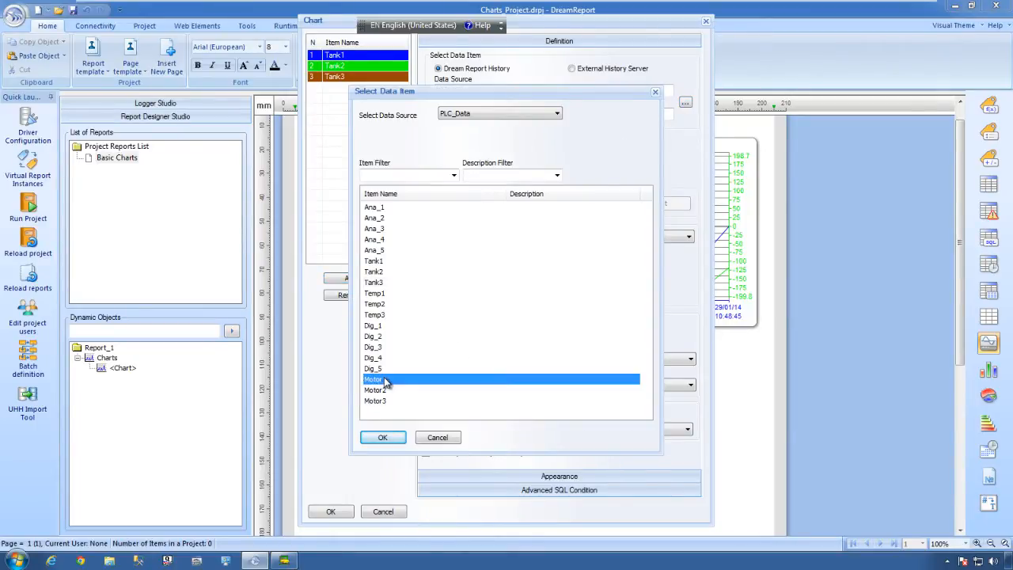
double_click(385, 381)
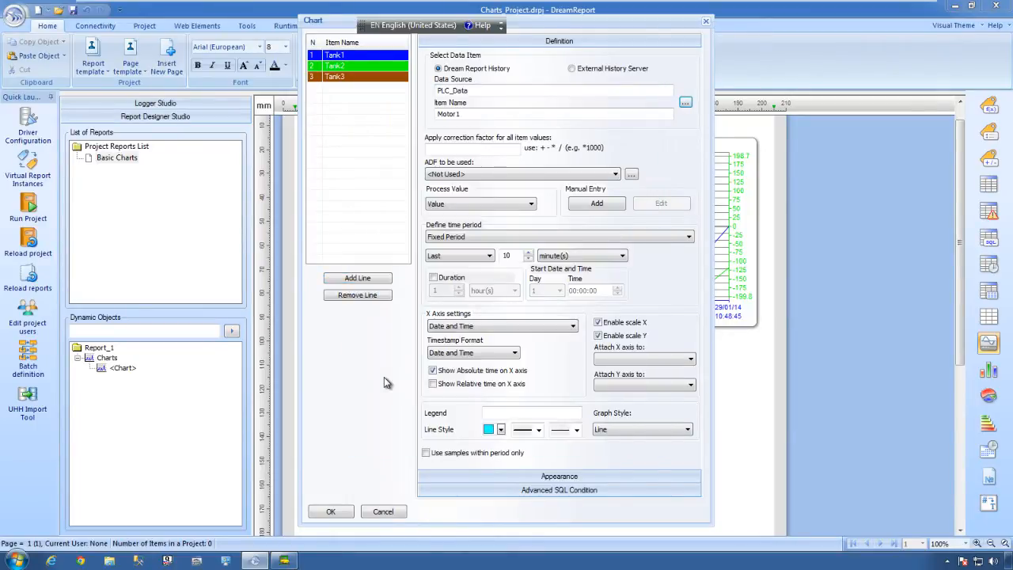
click(500, 429)
click(501, 443)
click(505, 412)
text(Pump Status)
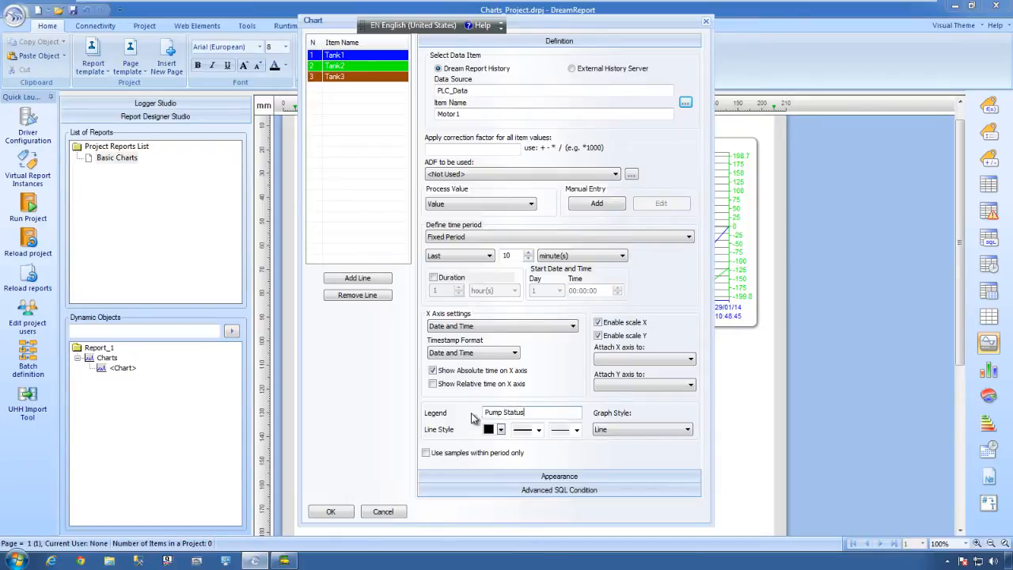
click(503, 412)
text(1)
click(378, 283)
- Disable the Y scale for the Motor1 line and check the setting against the Tank3 line
click(372, 88)
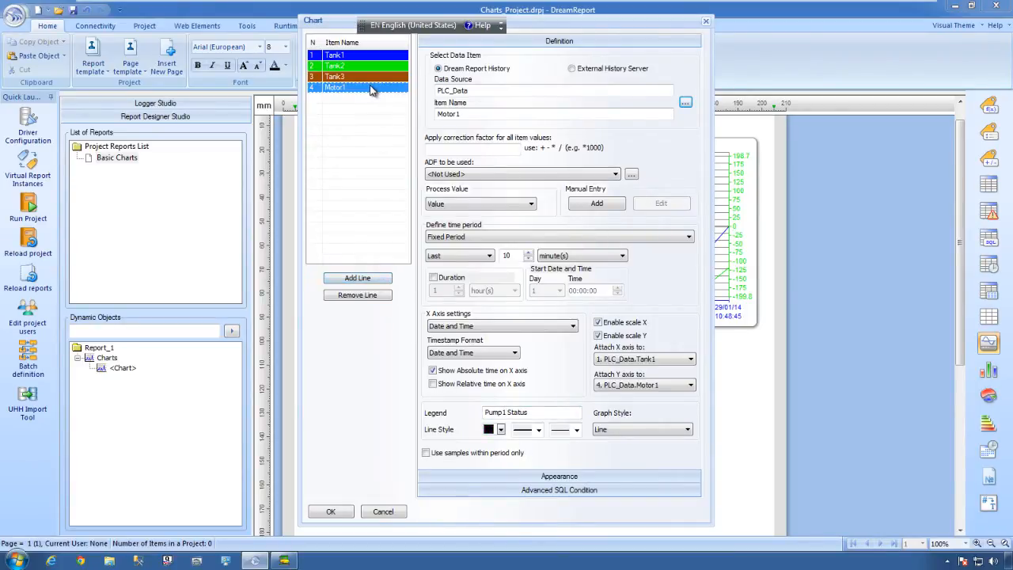
click(600, 337)
click(382, 77)
click(378, 88)
- Name the chart "Tank Status" in its appearance settings
click(472, 476)
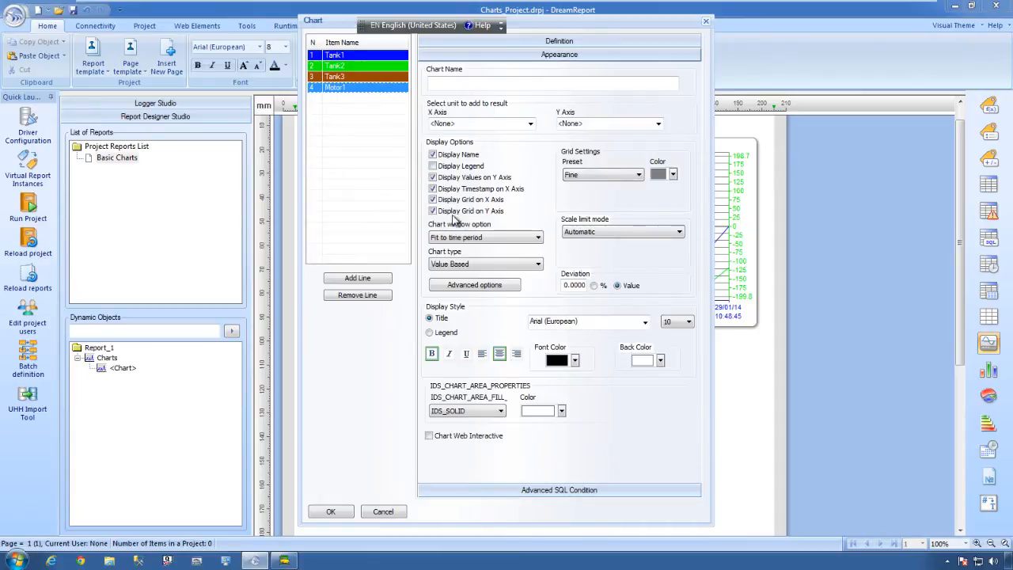
click(459, 82)
text(Tank Status)
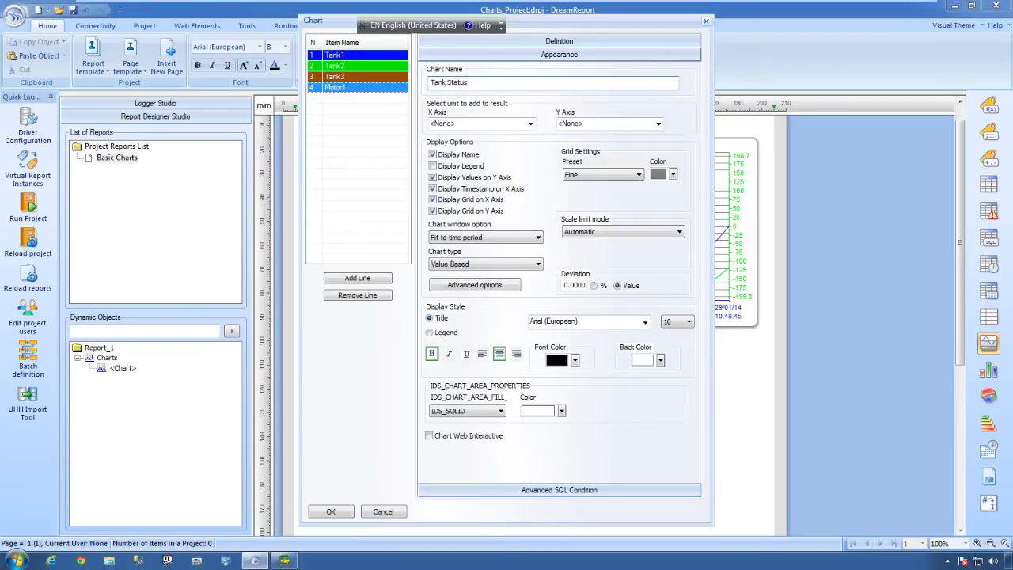
- Turn on the legend display for the Tank Status chart and set the grid color to light beige
click(459, 167)
click(673, 174)
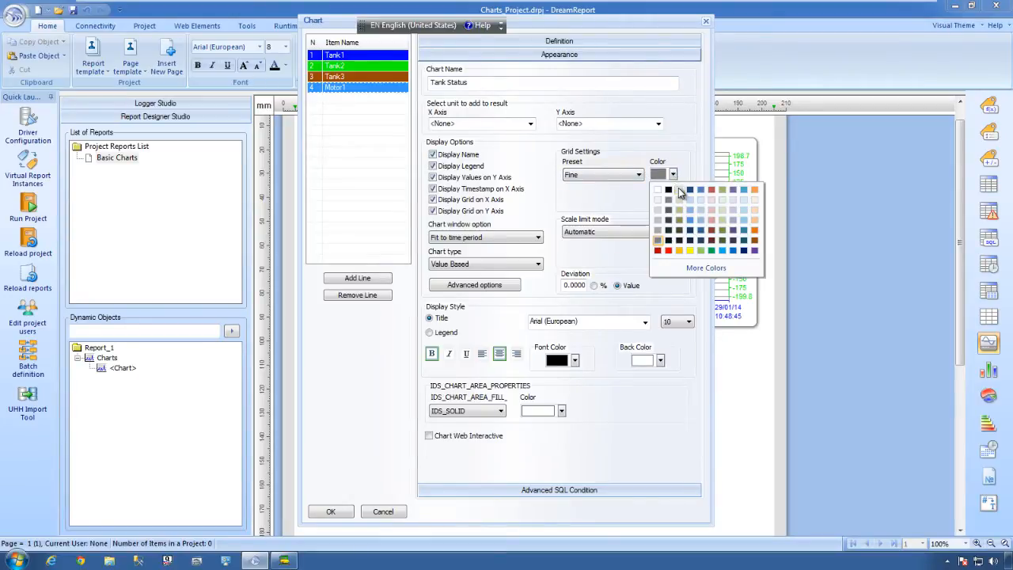
click(679, 189)
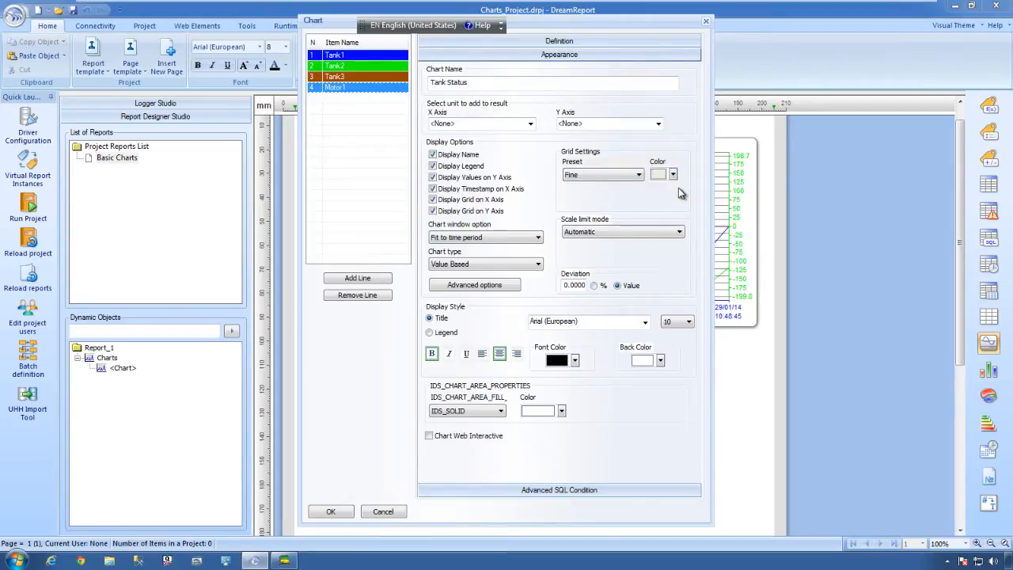
- Set the Motor1 line's scale limit mode to Manual or item-based, ranging from -5 to 5
click(611, 231)
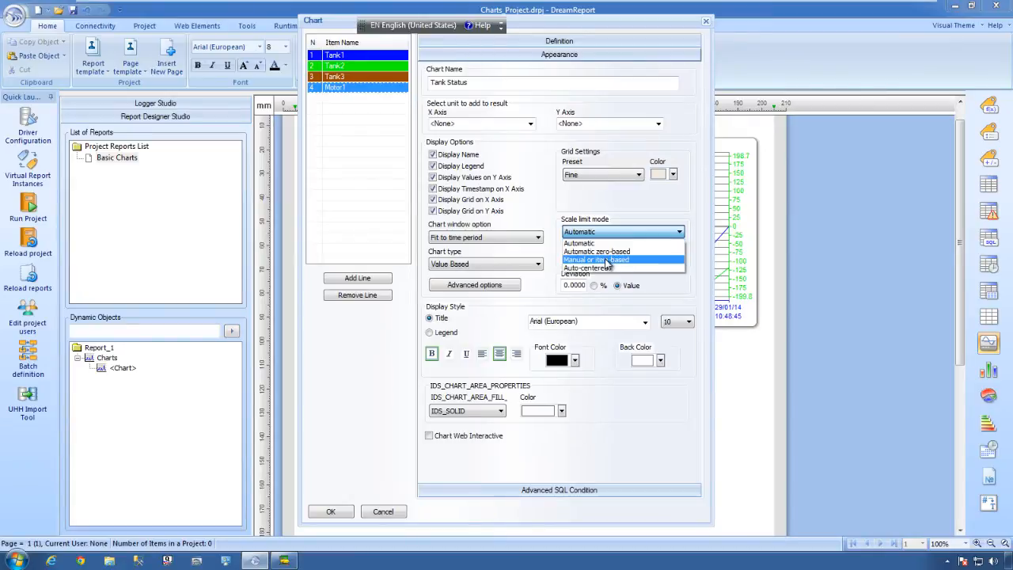
click(608, 261)
click(603, 258)
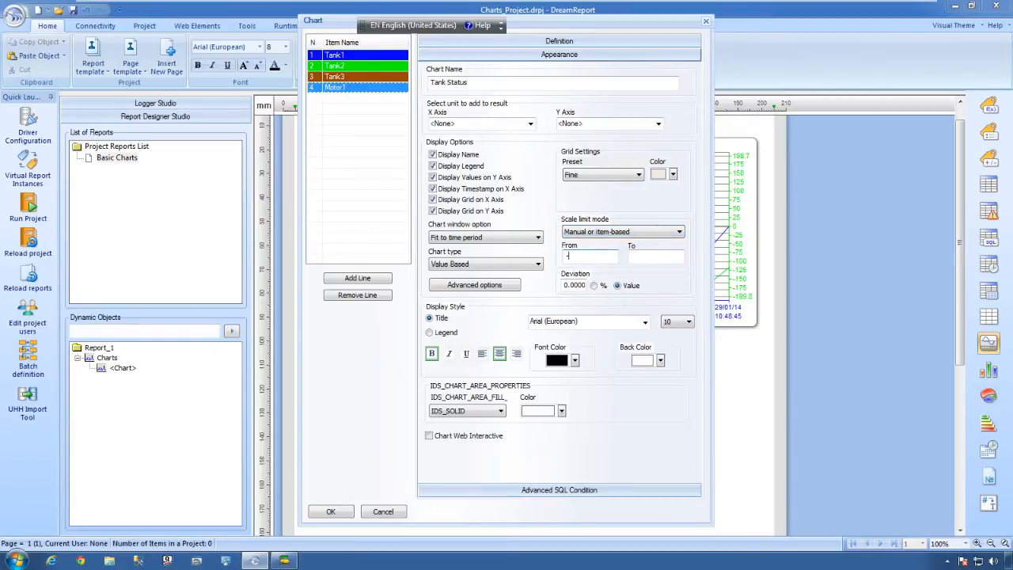
text(-5)
key(Tab)
- Set the chart type to Time Based and apply the Tank Status chart settings
click(483, 263)
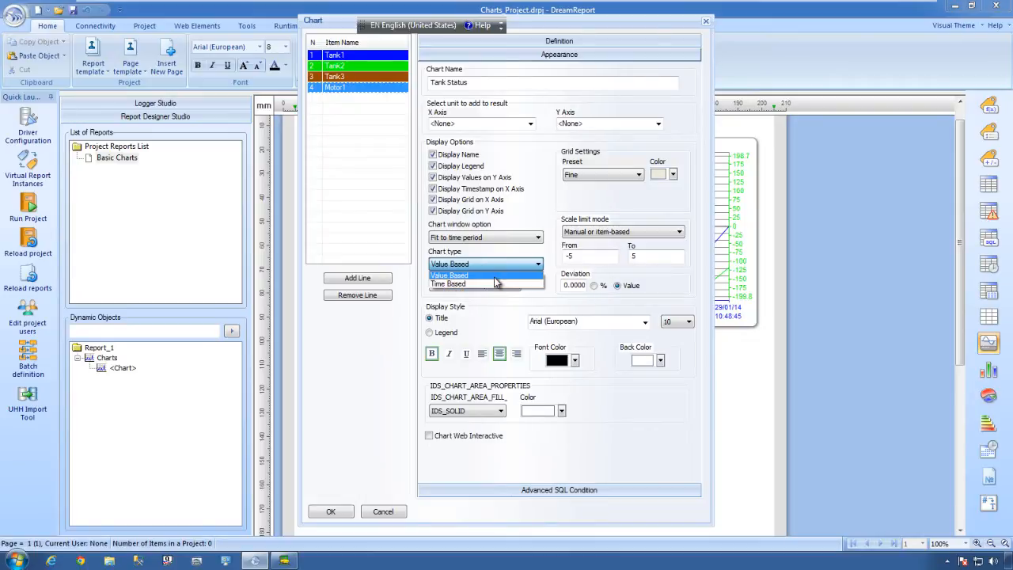
click(495, 282)
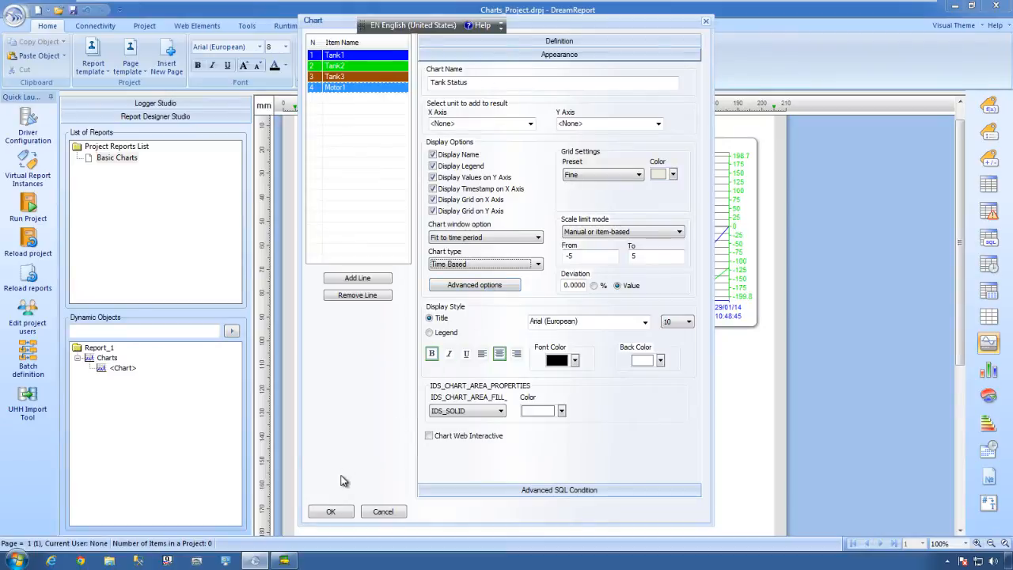
click(330, 511)
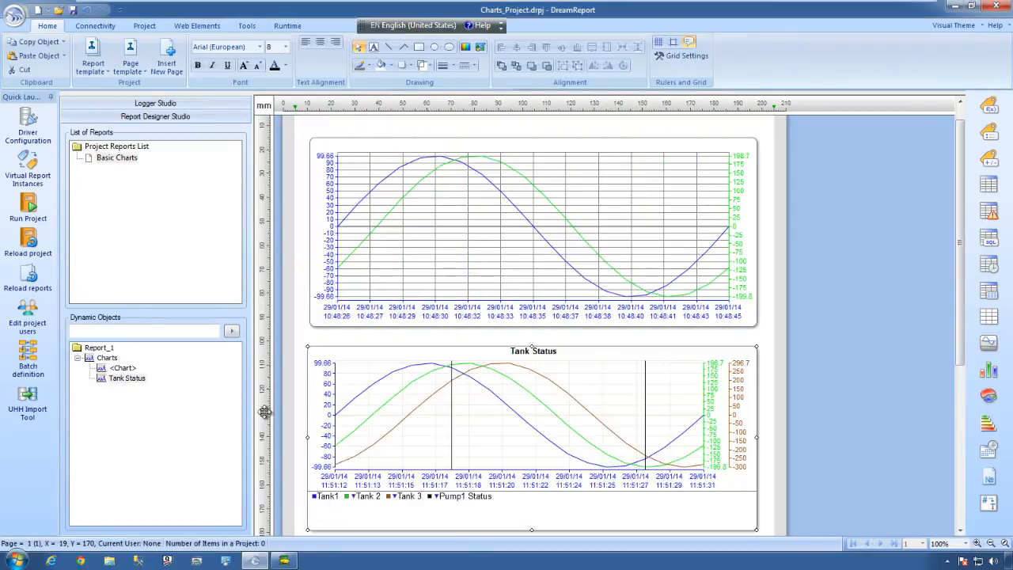
- Reload the project and generate the Basic Charts report from the Runtime Management Console
click(45, 247)
click(477, 308)
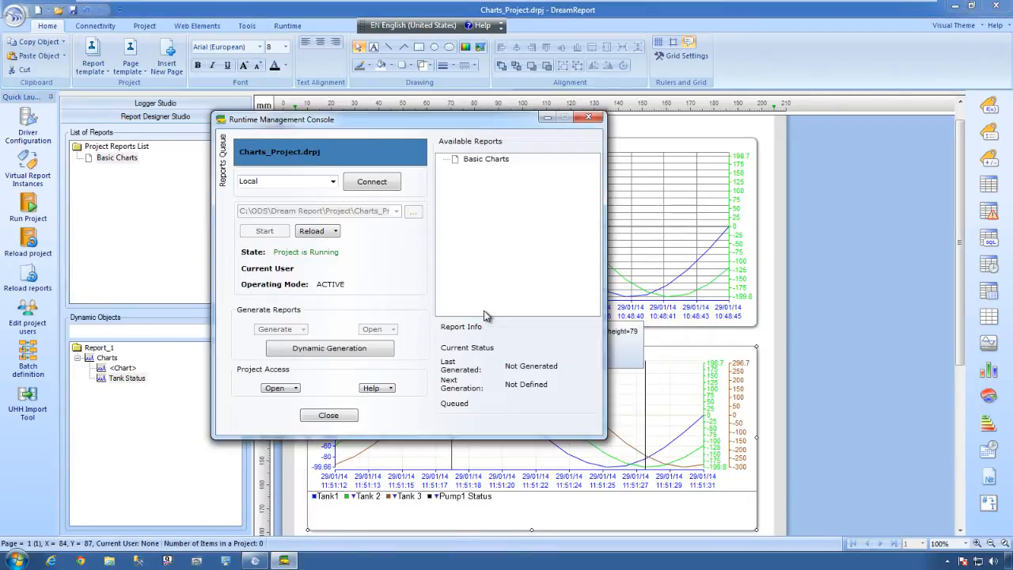
click(502, 159)
click(289, 331)
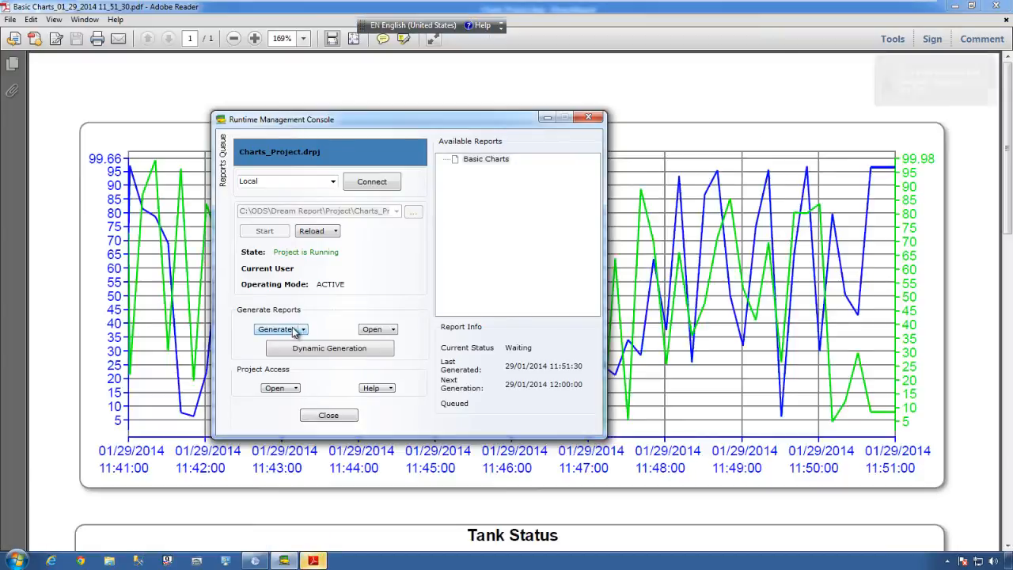
- Examine the Tank Status chart and its pump status line in the generated PDF, then close the PDF
click(744, 294)
scroll(742, 297, down, 5)
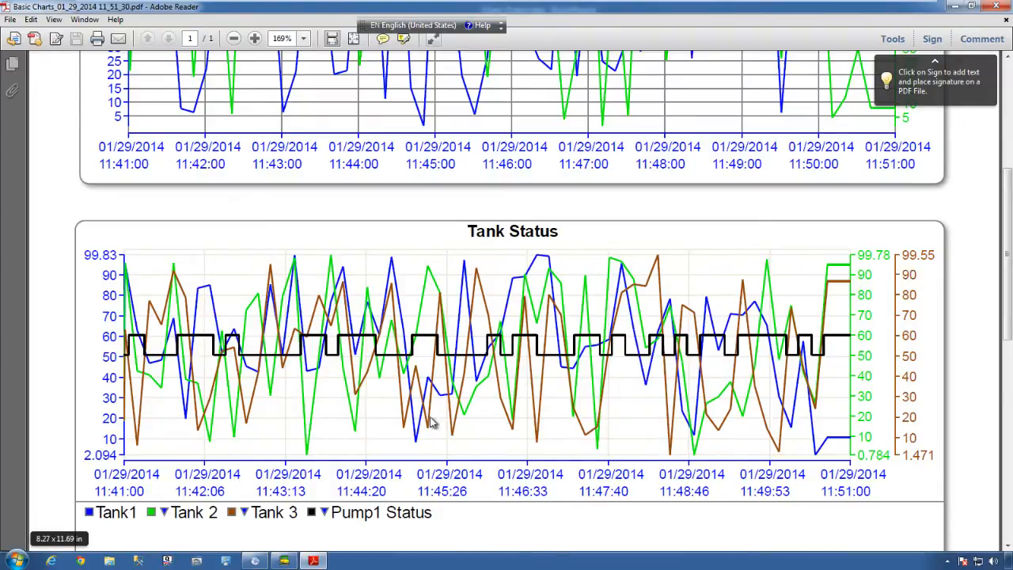
ctrl+scroll(552, 374, down, 2)
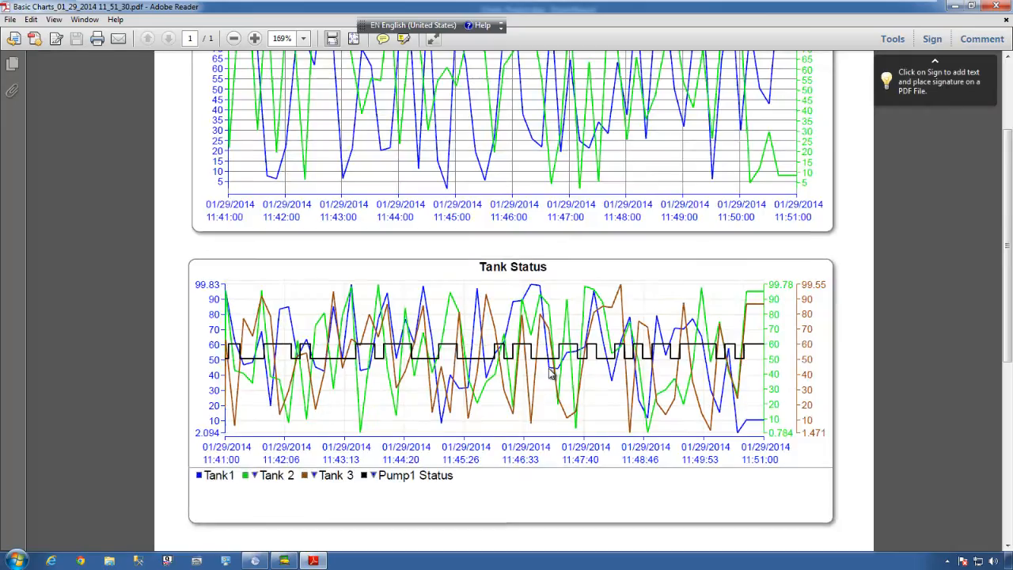
scroll(656, 348, down, 1)
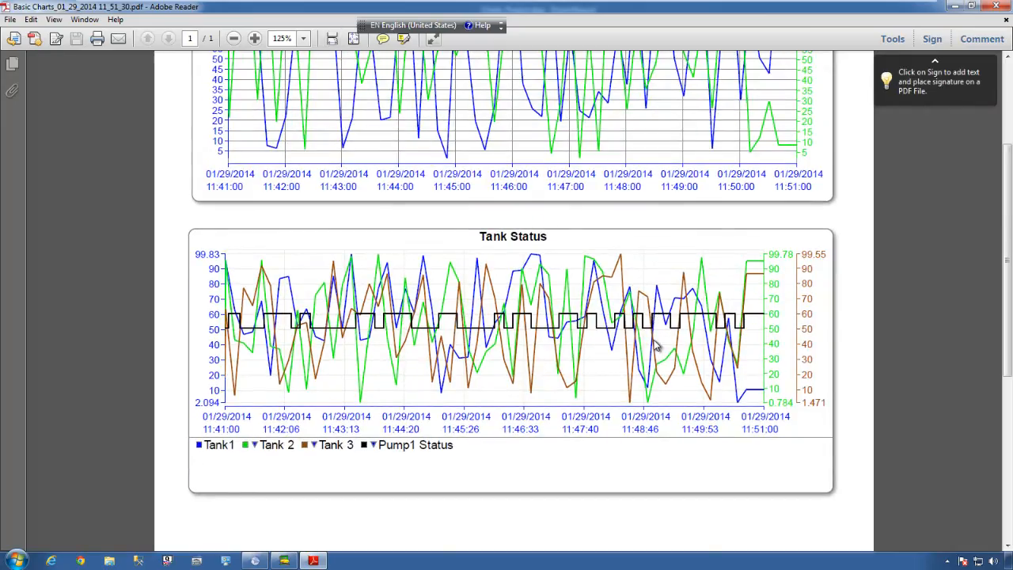
click(997, 5)
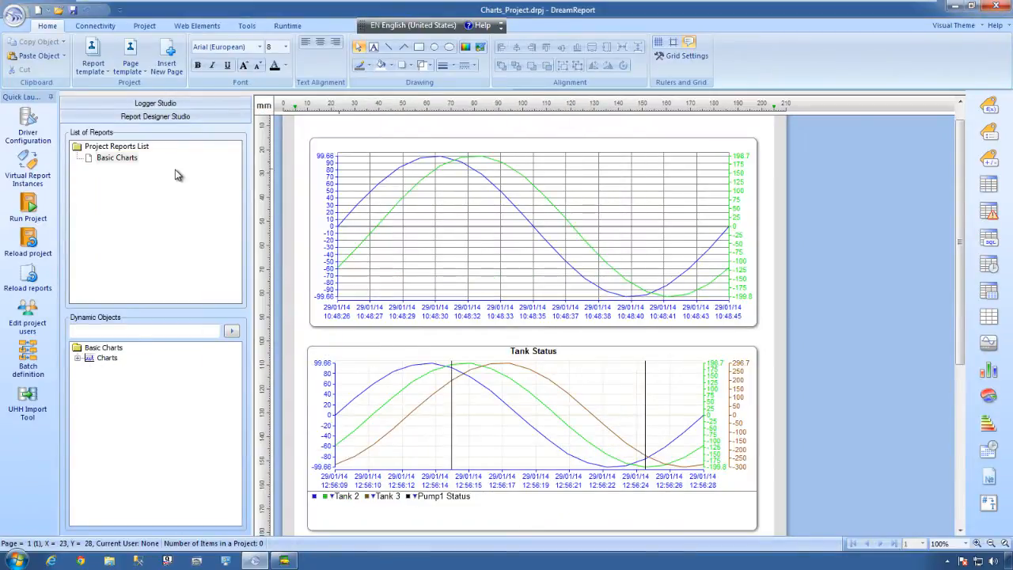
- Create a new report named "Temperature Analysis Charts"
click(37, 10)
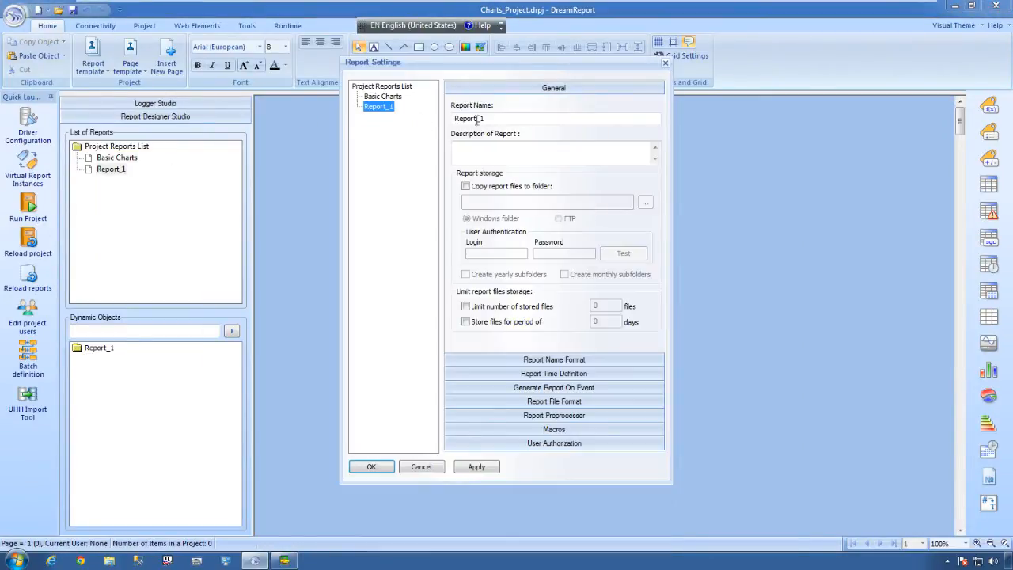
double_click(476, 119)
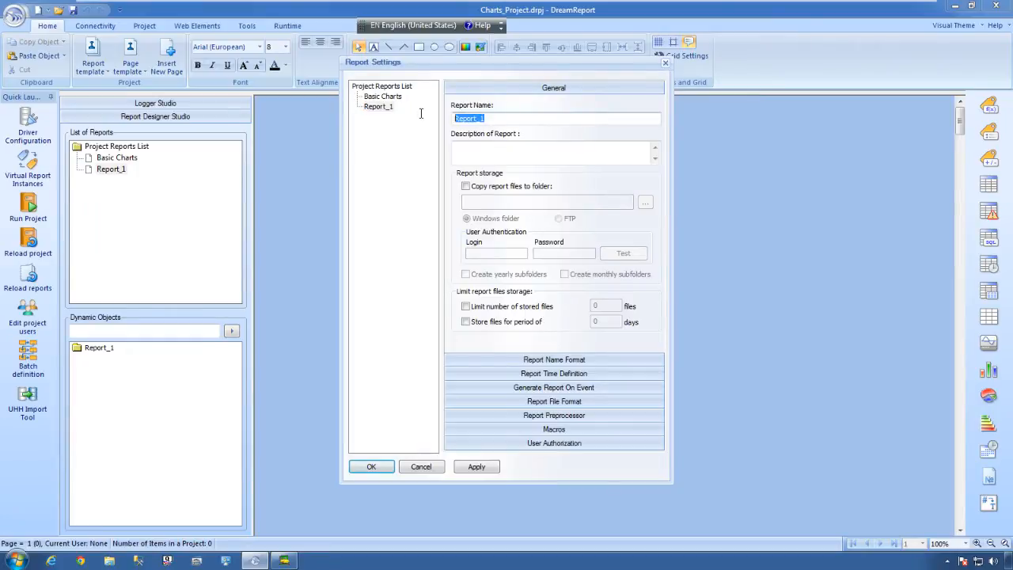
text(Temperature Analysis Charts)
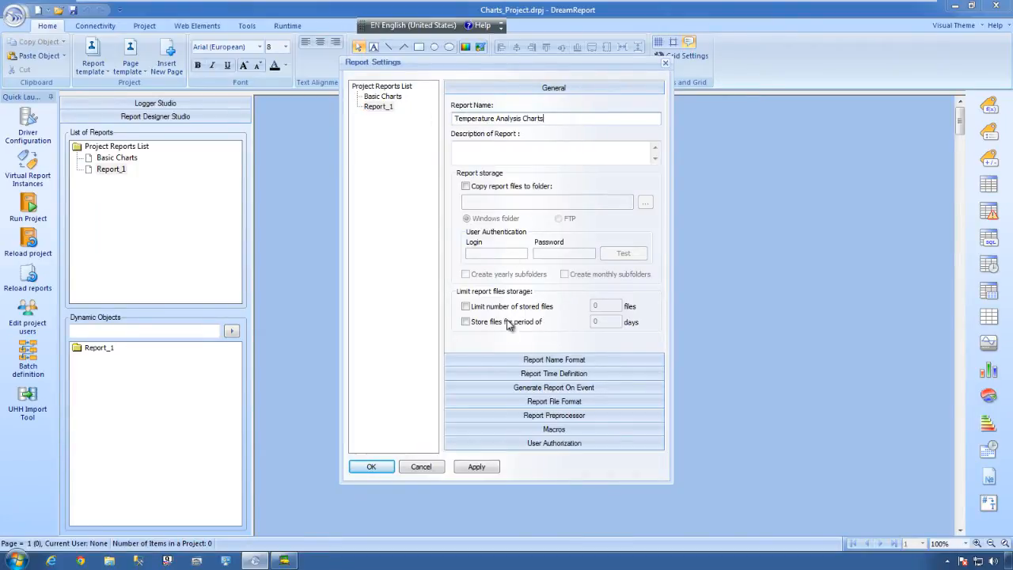
click(506, 402)
click(372, 467)
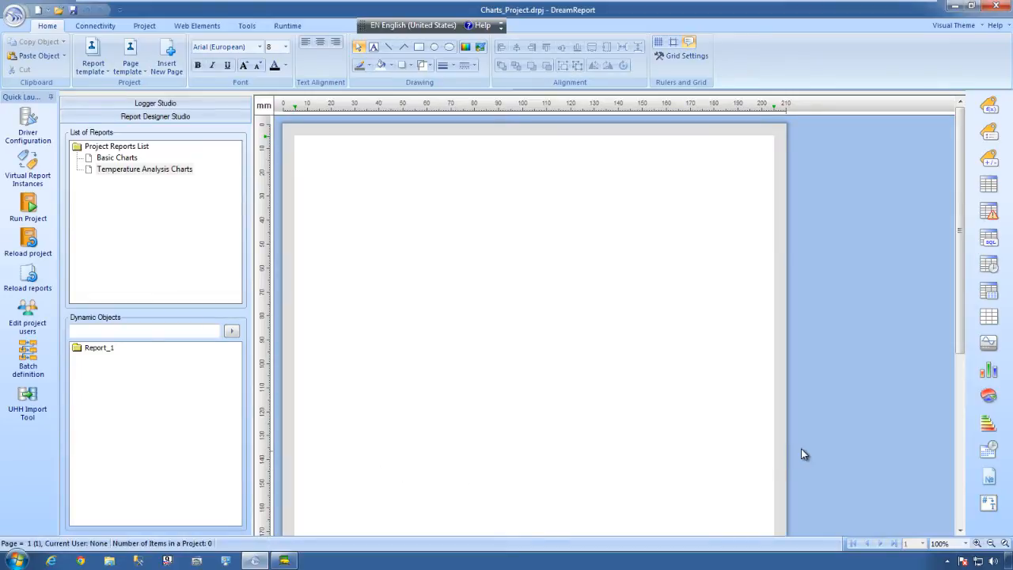
- Place a dynamic text object showing the Report Name at the page's upper-left corner
click(989, 502)
drag(311, 146, 425, 163)
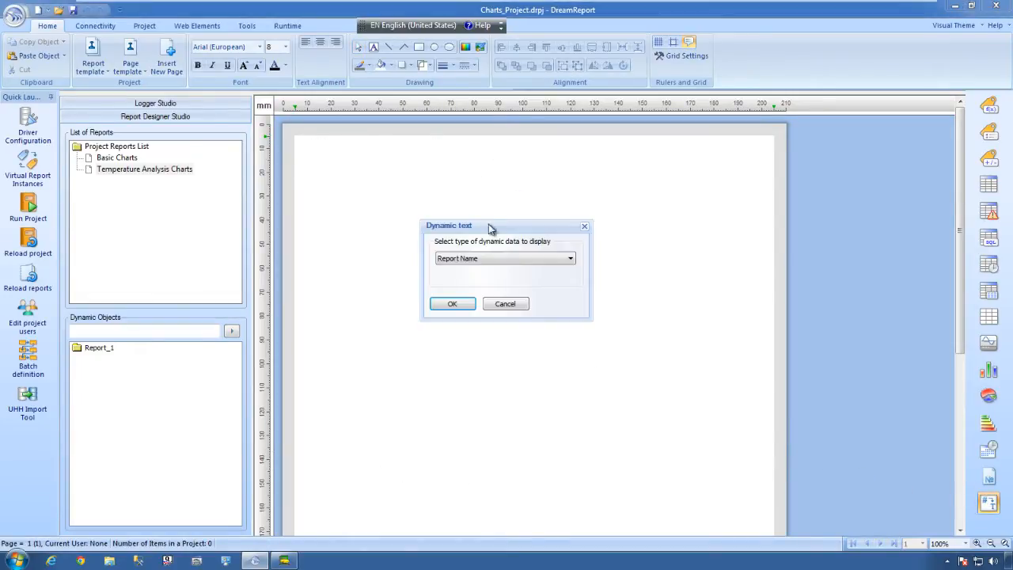
click(452, 305)
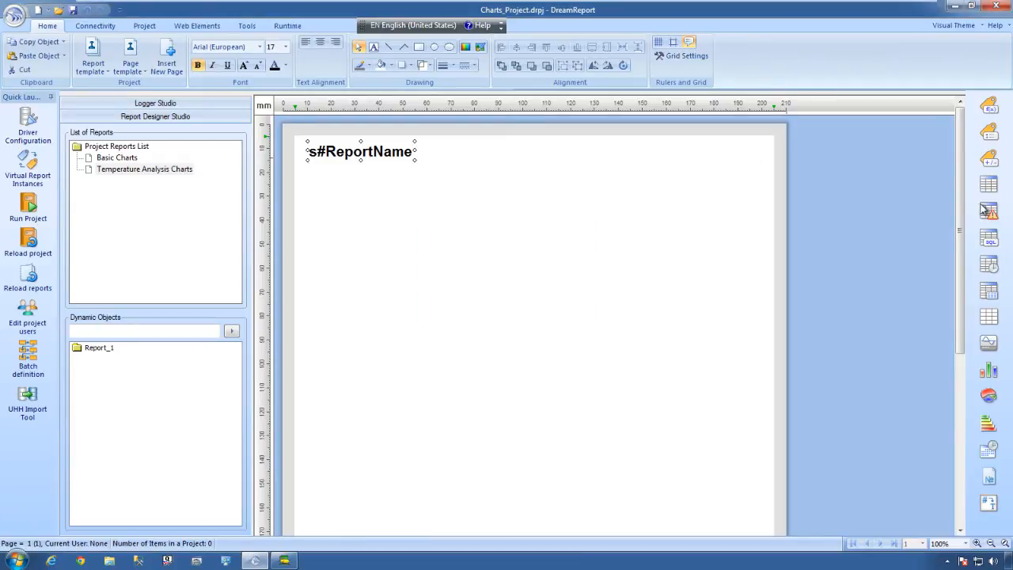
- Draw a line chart about 190 by 100 mm below the report name, using Temp1 from the external history source Process_Data
click(985, 342)
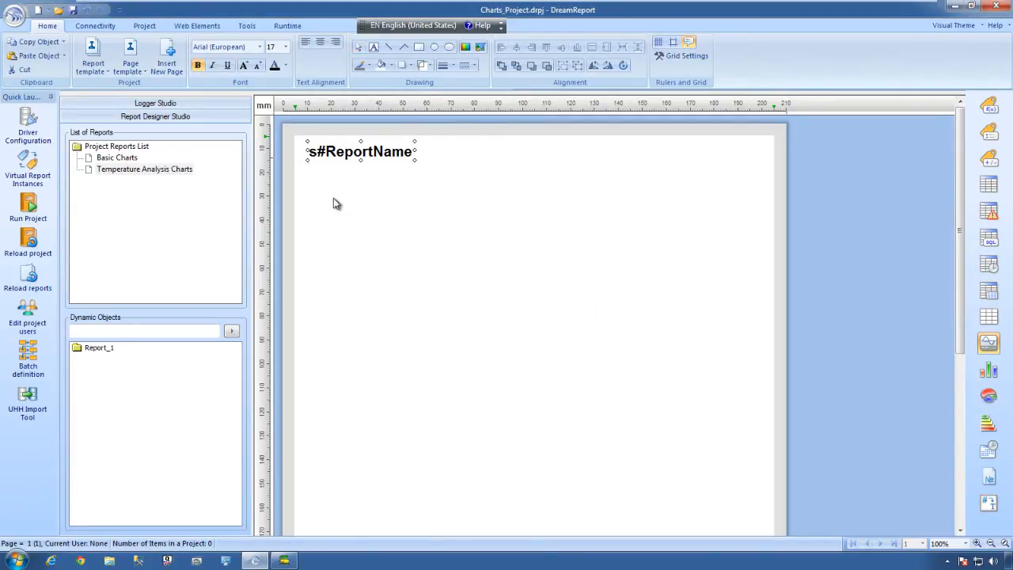
drag(308, 170, 763, 411)
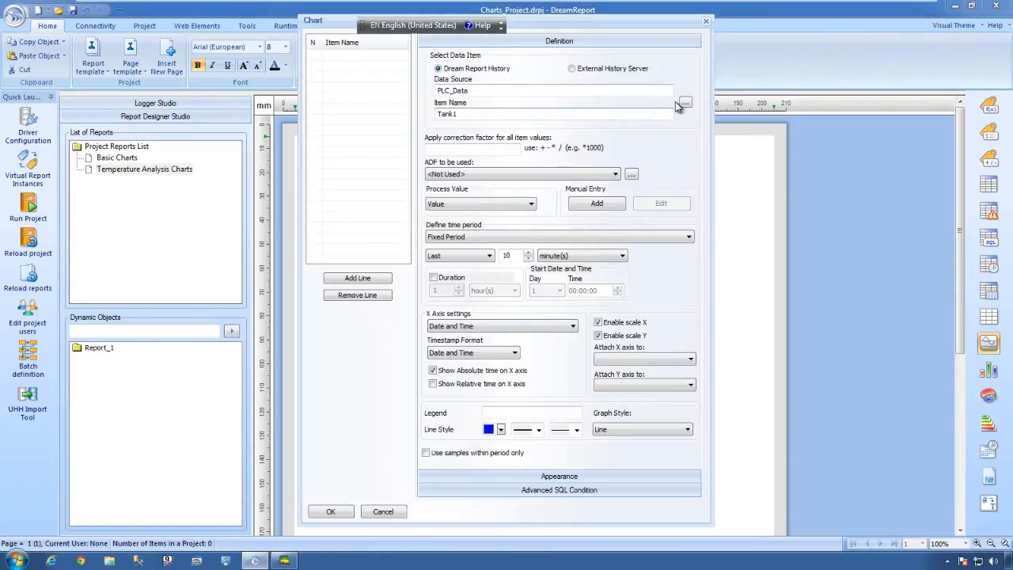
click(643, 70)
click(686, 103)
click(558, 115)
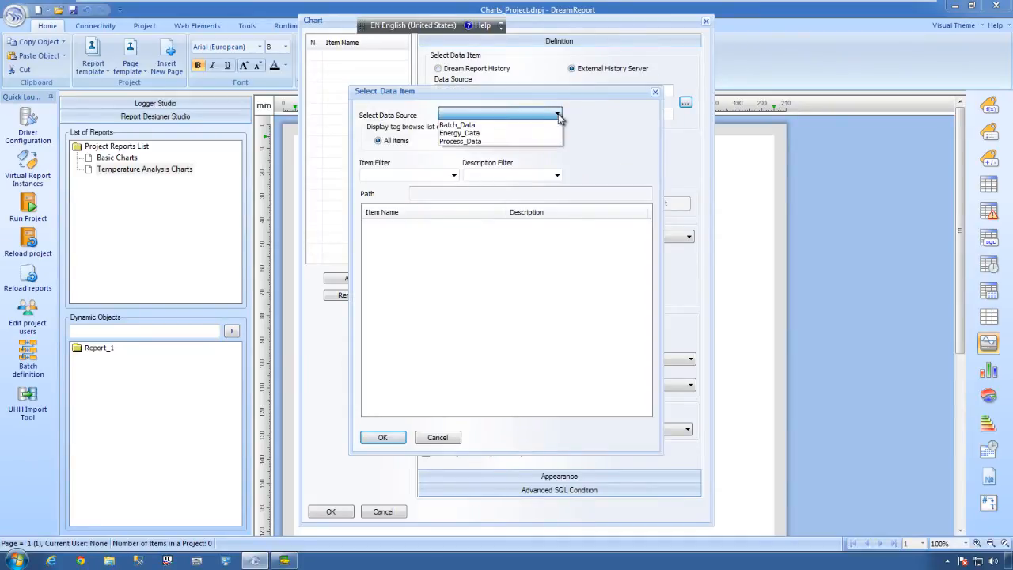
click(532, 144)
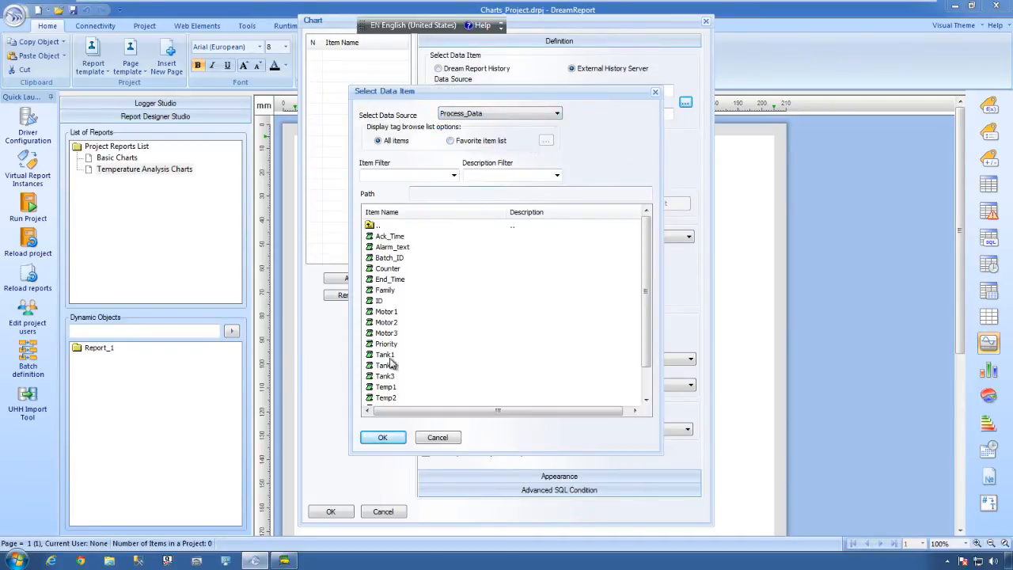
double_click(386, 387)
- Add the Temp1 line covering the last 1 month with the legend "Last Month"
click(460, 236)
click(472, 260)
key(Tab)
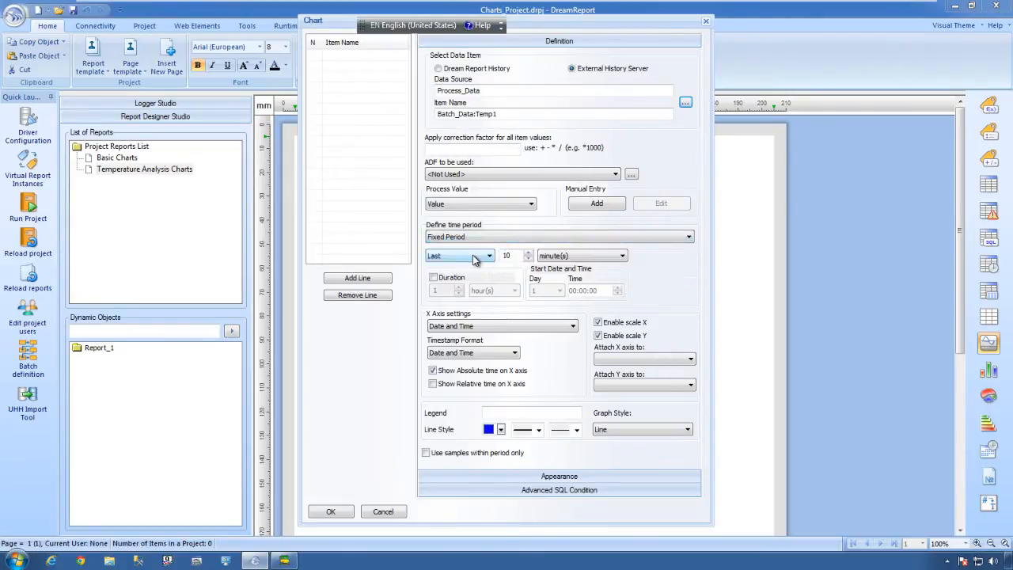
text(1)
click(581, 256)
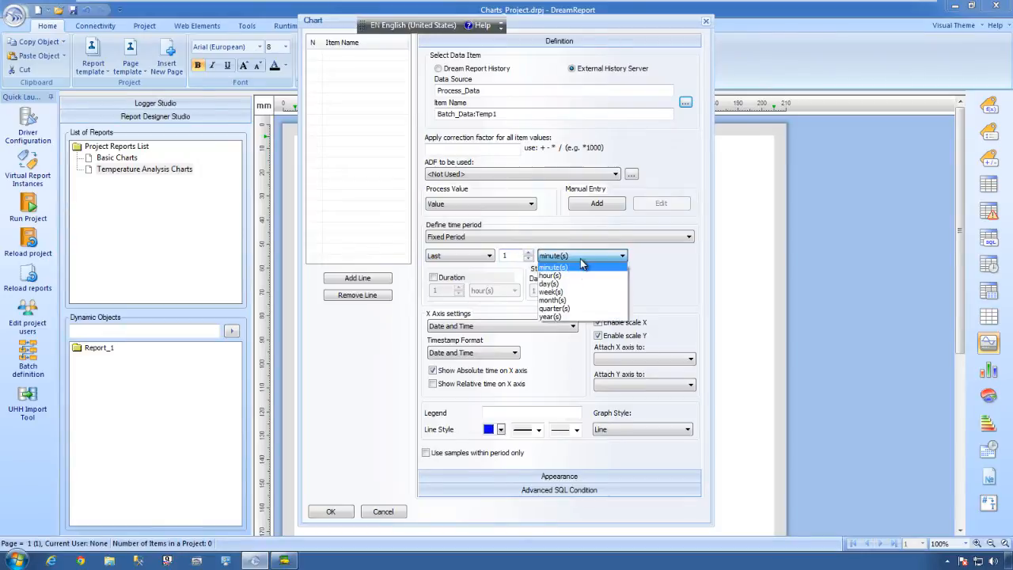
click(566, 300)
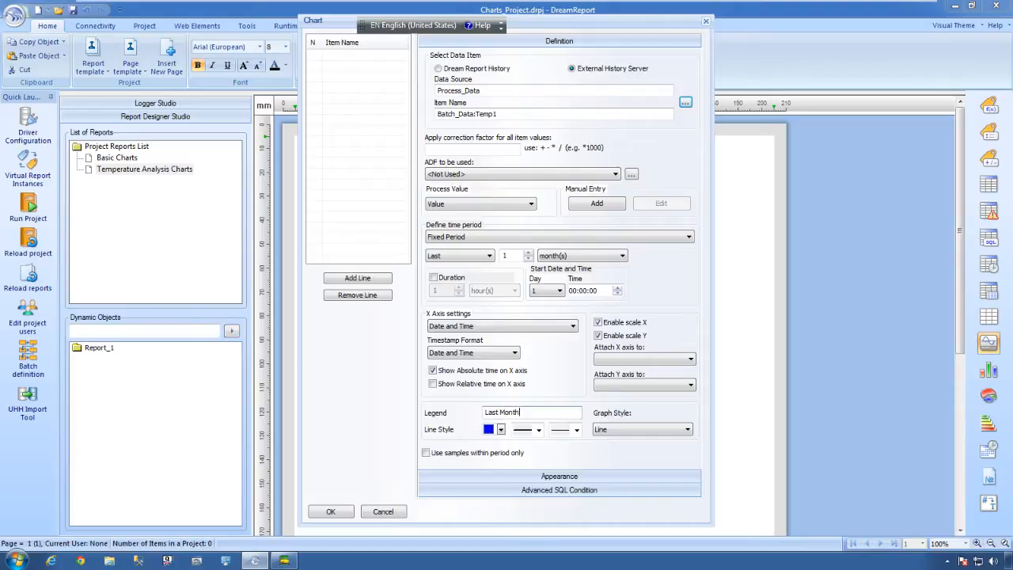
click(377, 284)
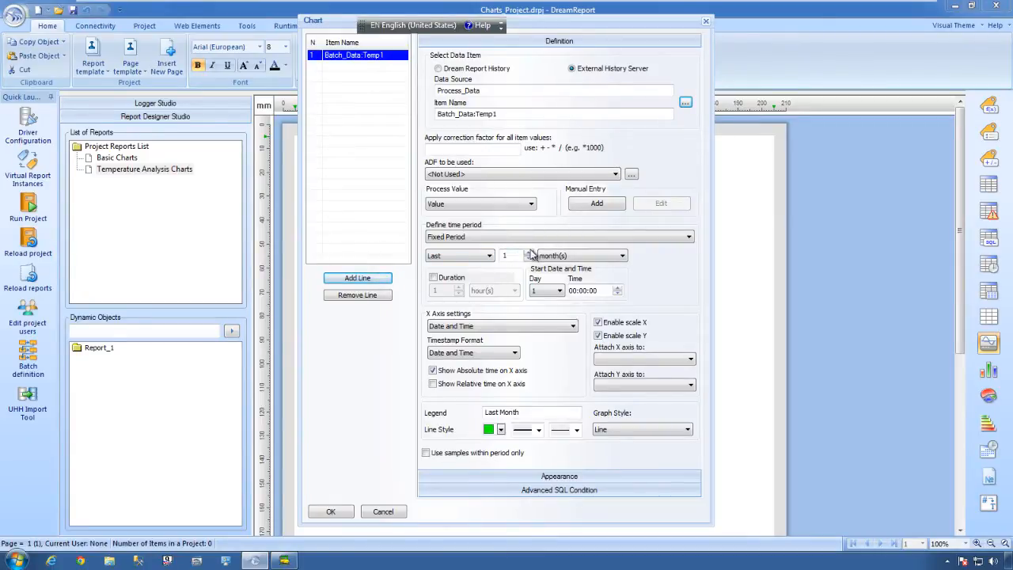
- Add a green Temp1 line starting 2 months back with a 1-month duration and the legend "2 Months Ago"
click(433, 277)
click(502, 292)
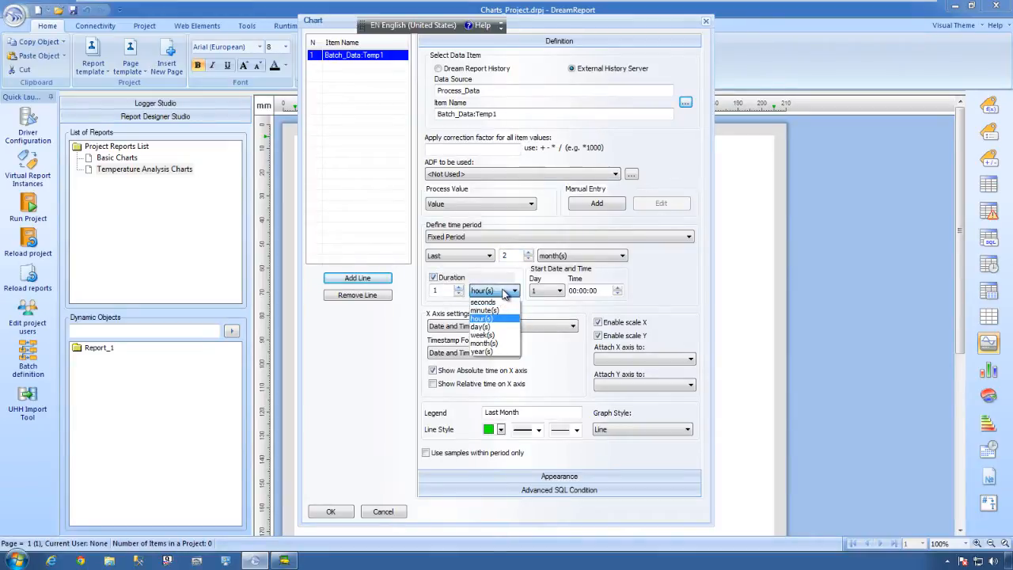
click(486, 344)
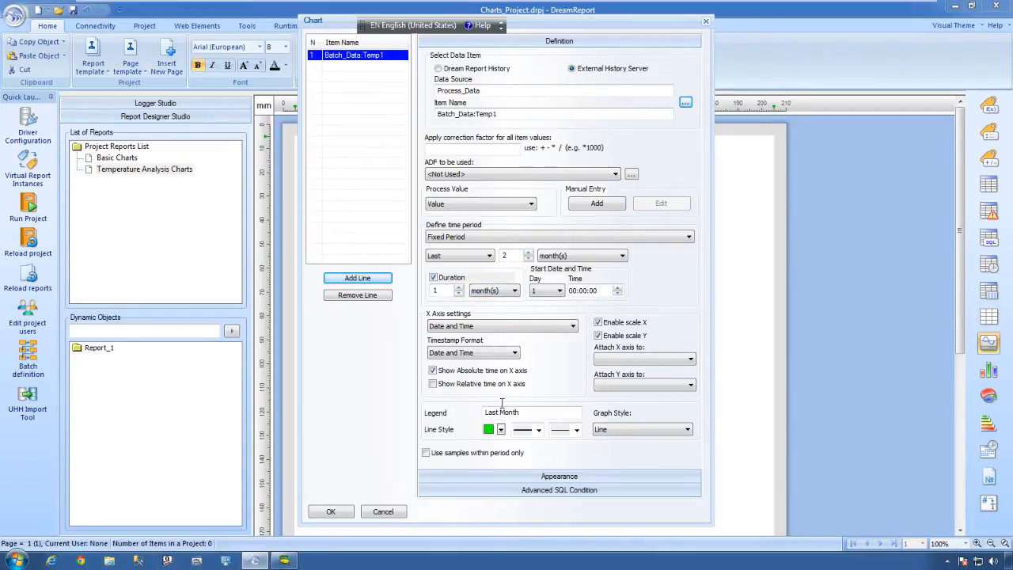
double_click(489, 413)
text(2)
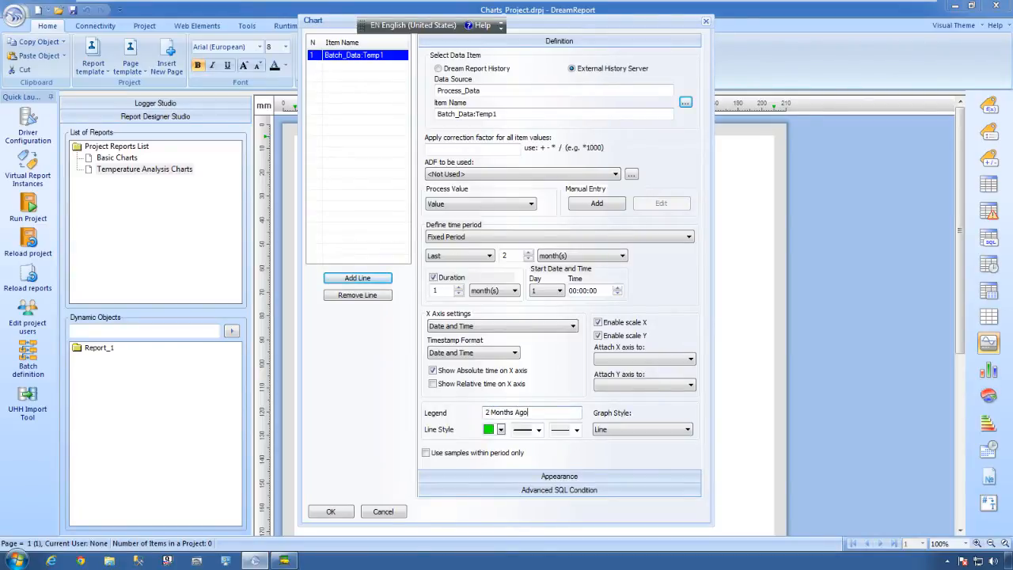
click(384, 284)
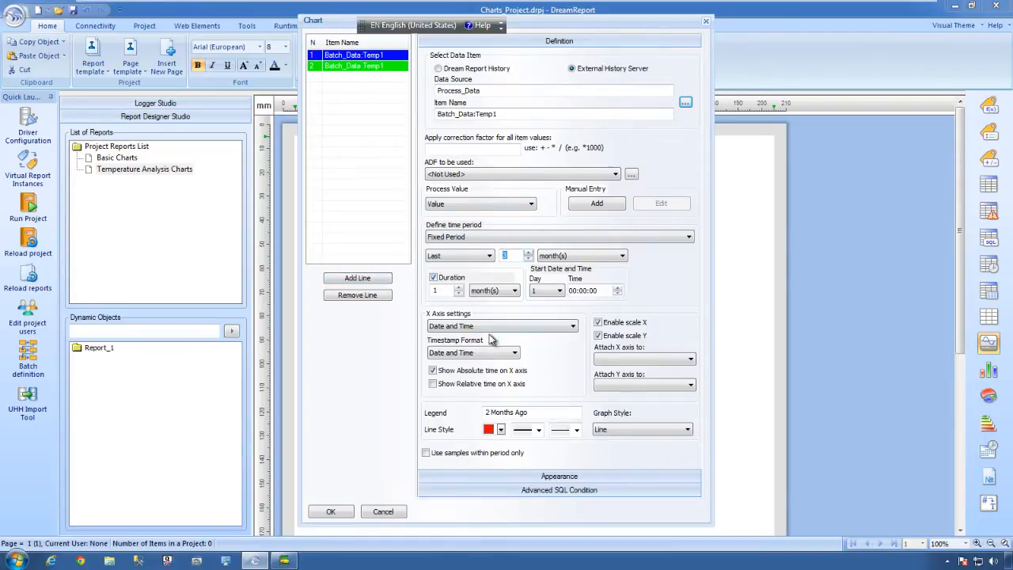
- Add a dark purple Temp1 line starting 3 months back with the legend "3 Months Ago"
click(482, 413)
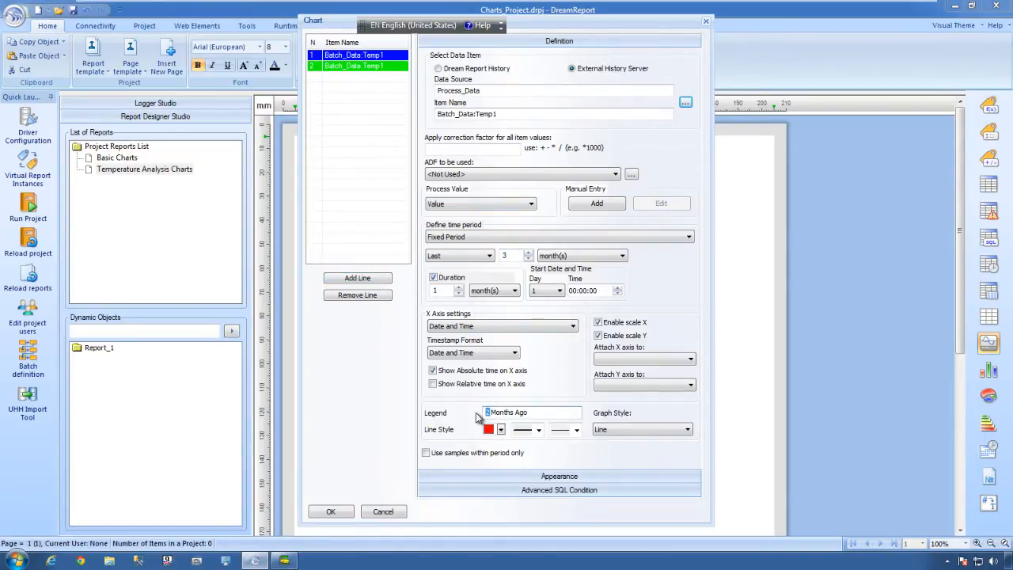
text(3)
click(501, 429)
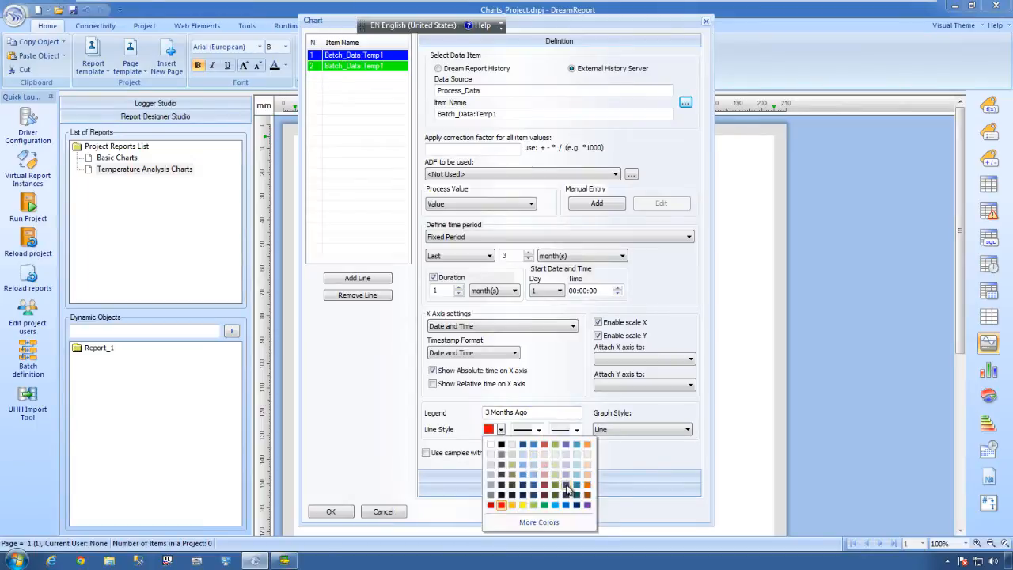
click(567, 490)
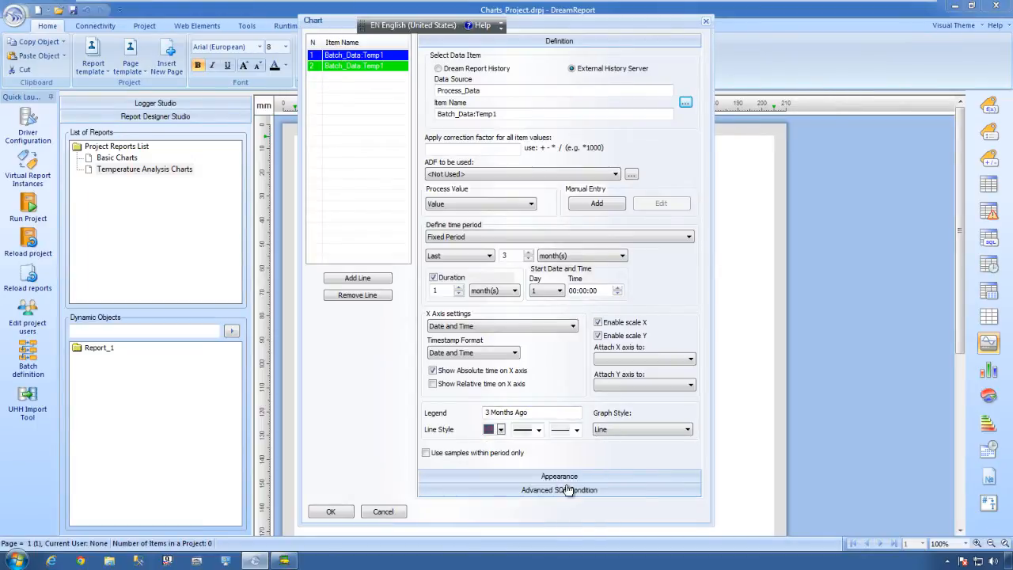
click(374, 279)
- Disable the Y scale of the 2 Months Ago and 3 Months Ago lines and attach each line's X axis to itself
click(380, 67)
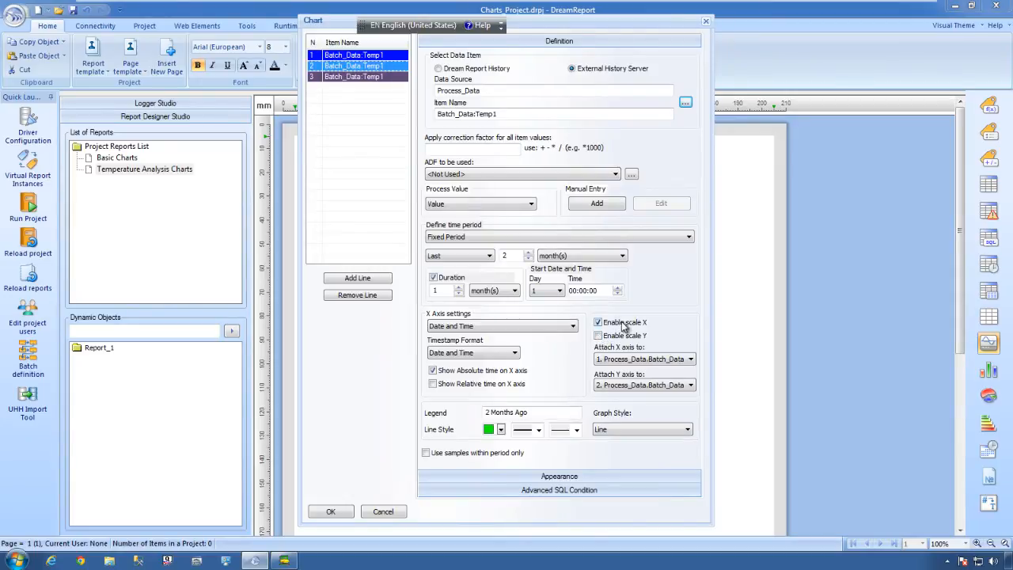
click(635, 358)
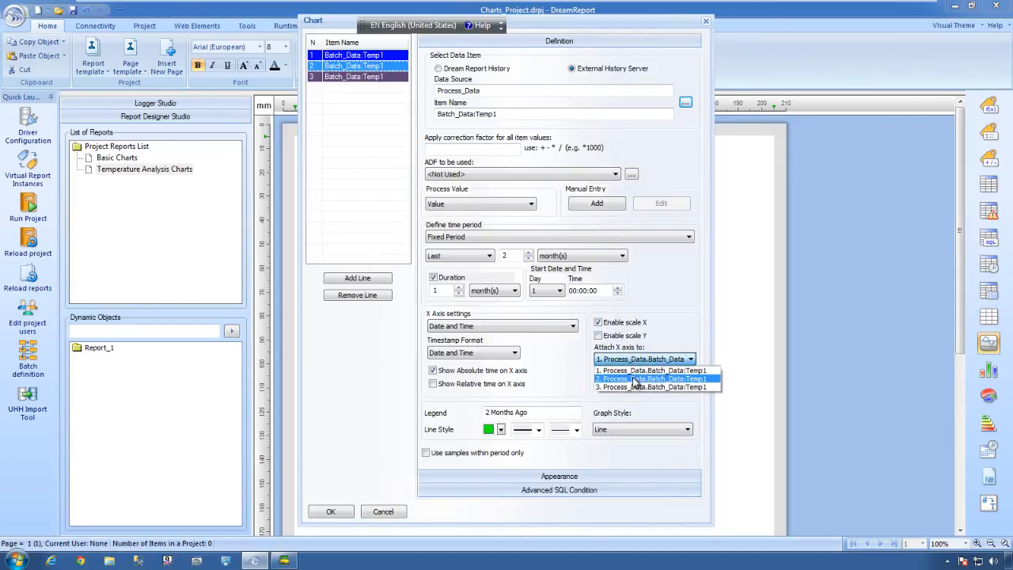
click(635, 379)
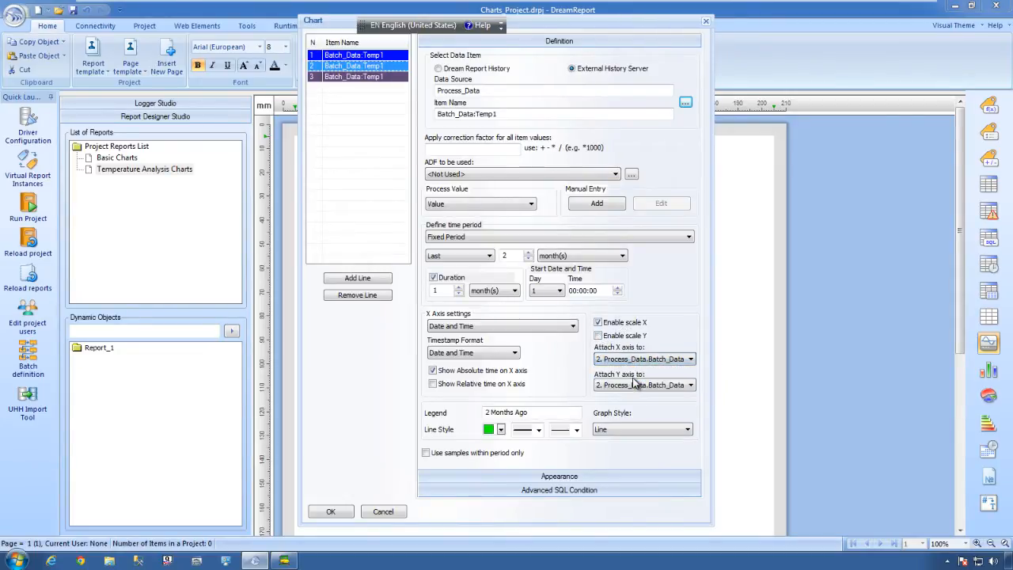
click(383, 77)
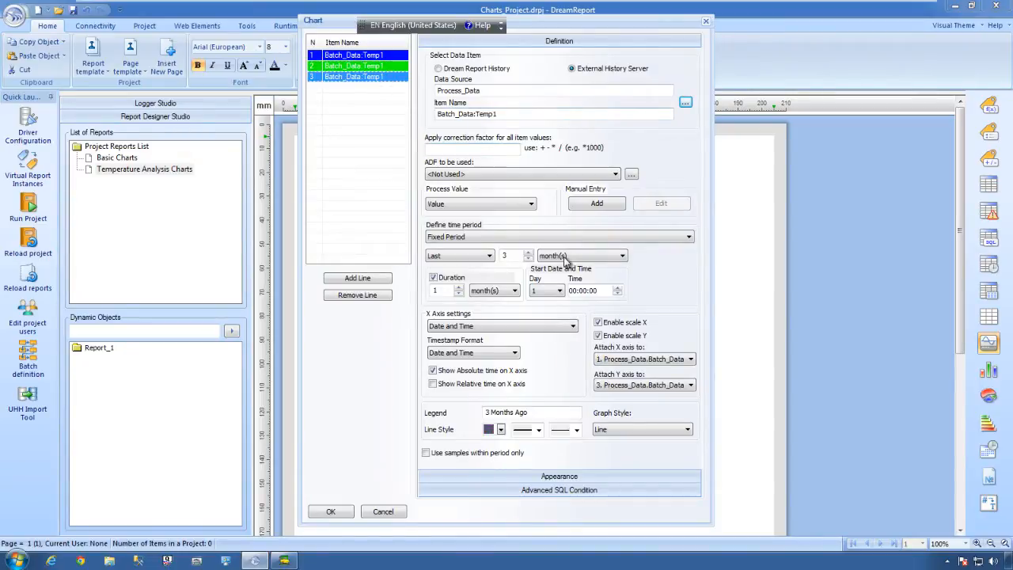
click(599, 336)
click(612, 361)
click(622, 387)
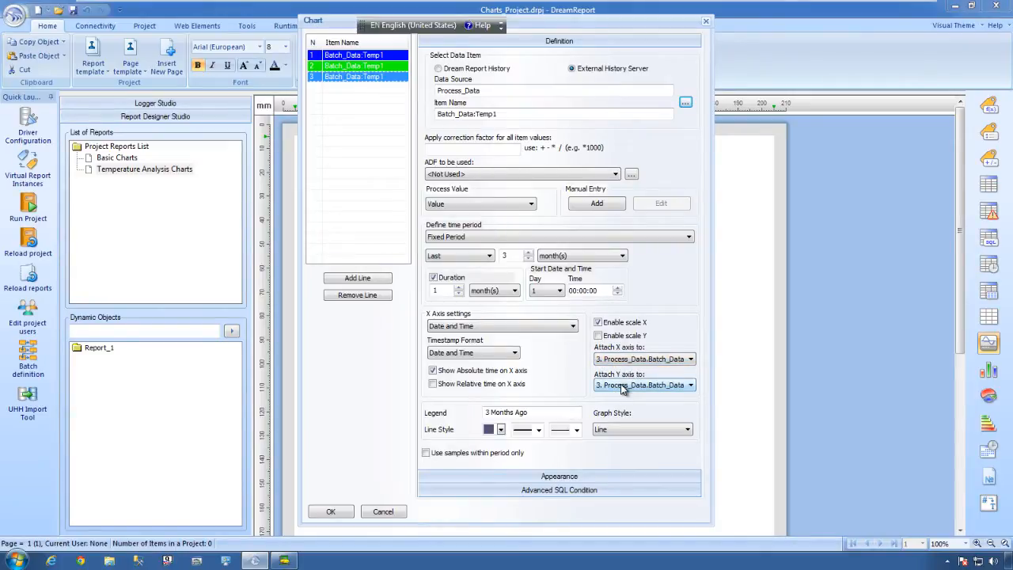
- Name the chart "Temperatures - 3 Month Analysis" and enable the legend display
click(571, 478)
text(Temperatures - 3 Month Ana)
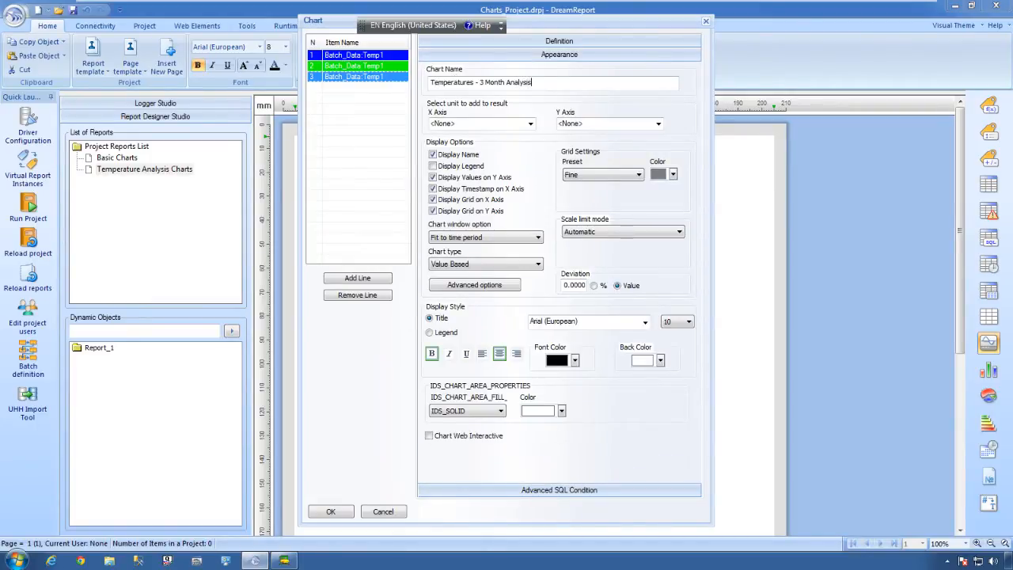
text(lysis)
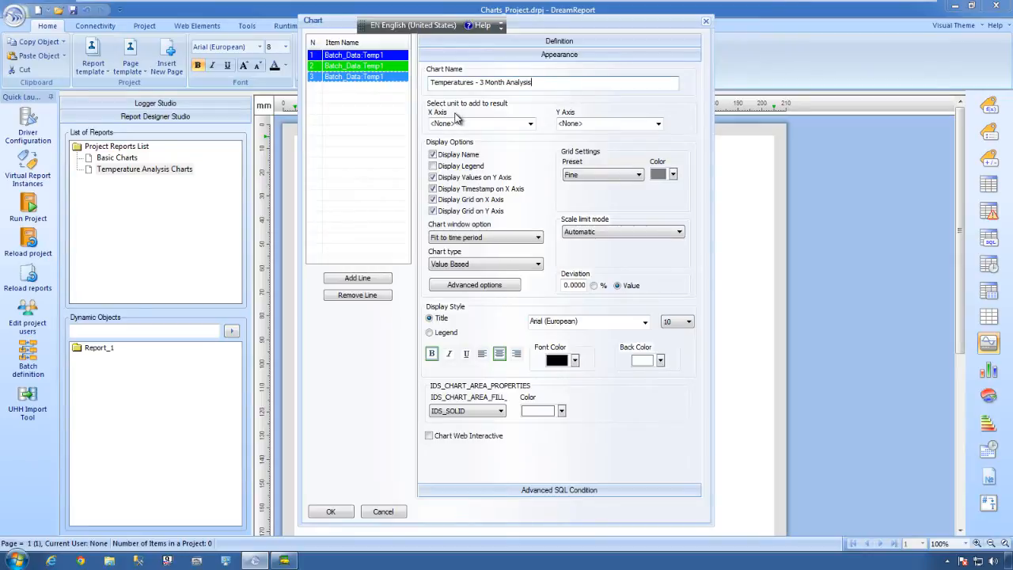
click(463, 166)
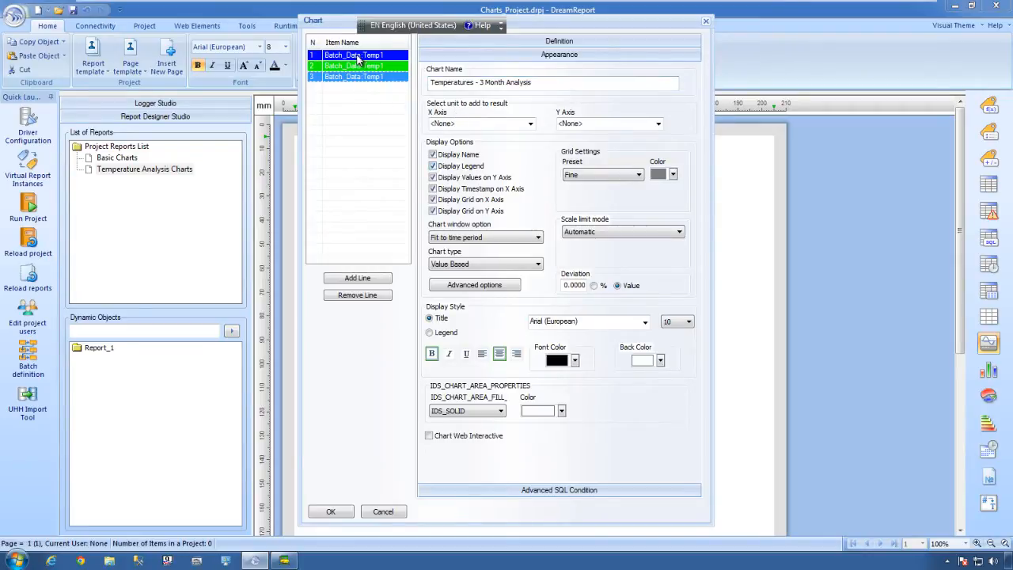
- Enable advanced visualization for the Last Month line and add a red range starting at 90
click(468, 286)
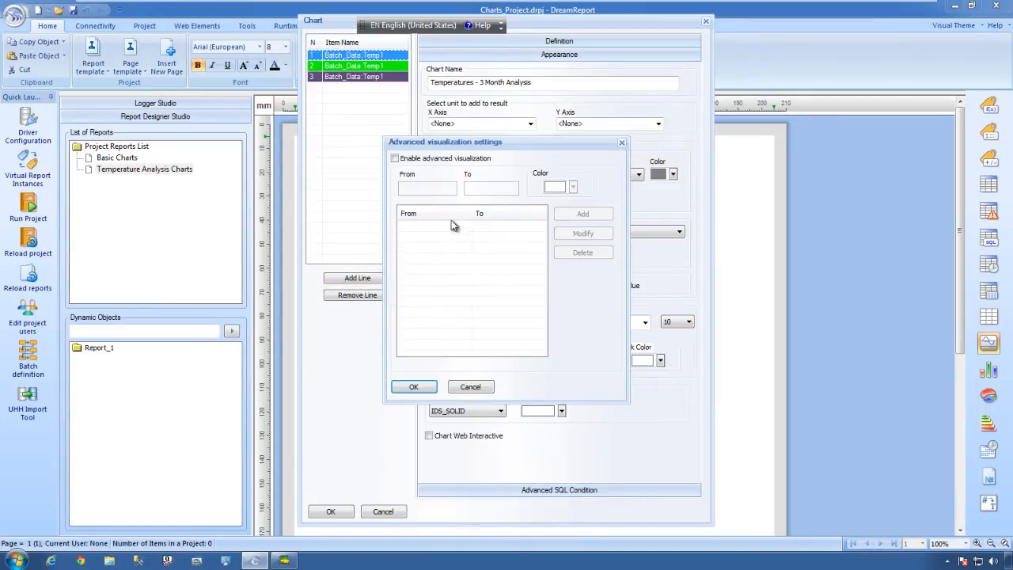
click(426, 159)
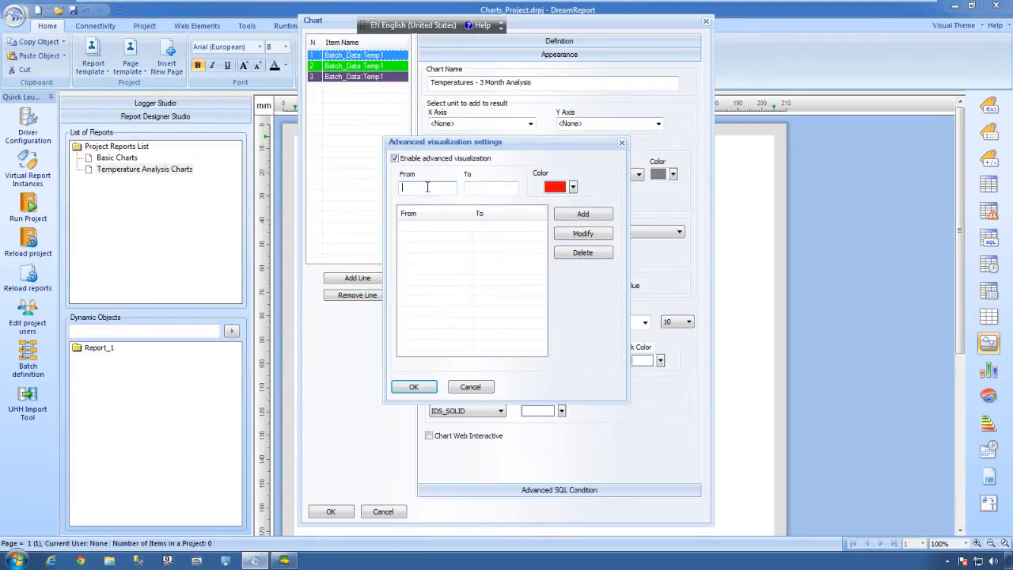
click(493, 187)
click(604, 214)
click(419, 387)
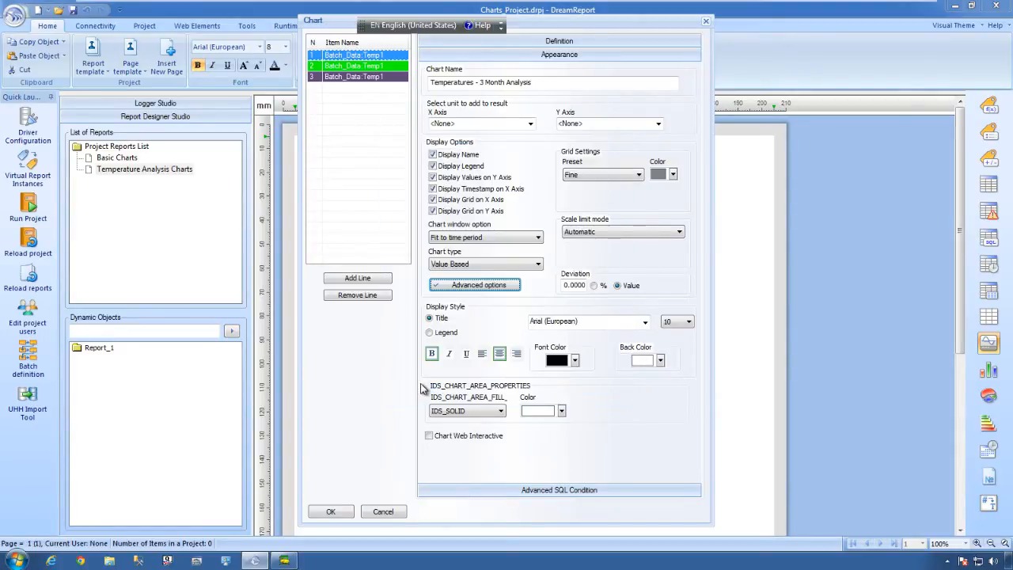
- Enable advanced visualization for the 2 Months Ago line and add a red range from 90 to 999
click(342, 66)
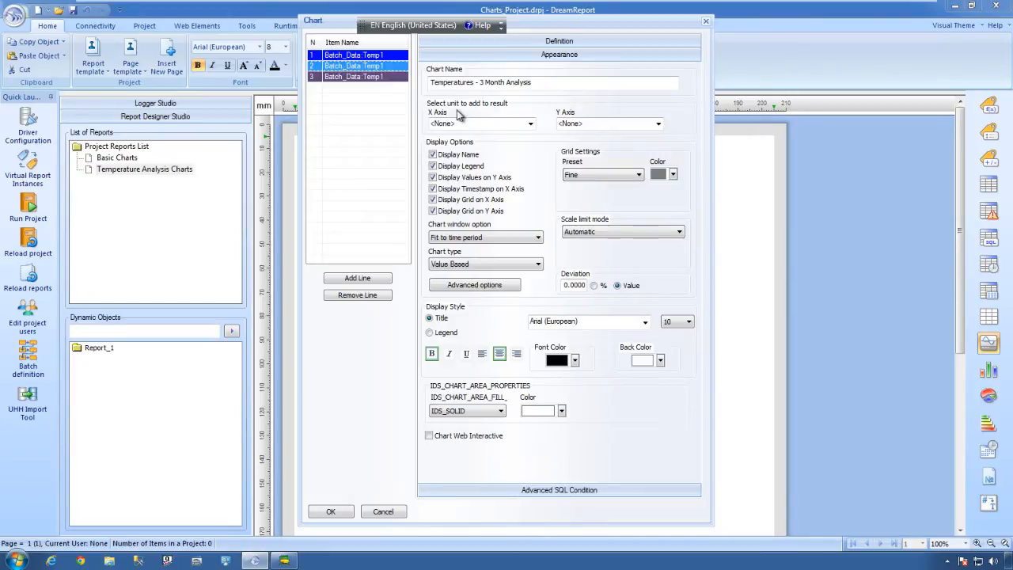
click(485, 285)
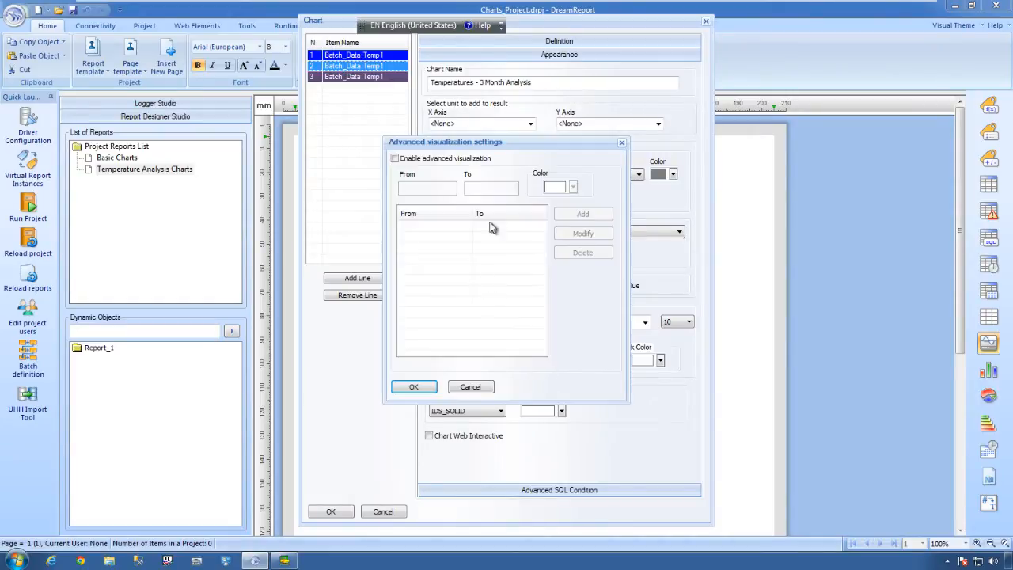
click(425, 160)
click(434, 187)
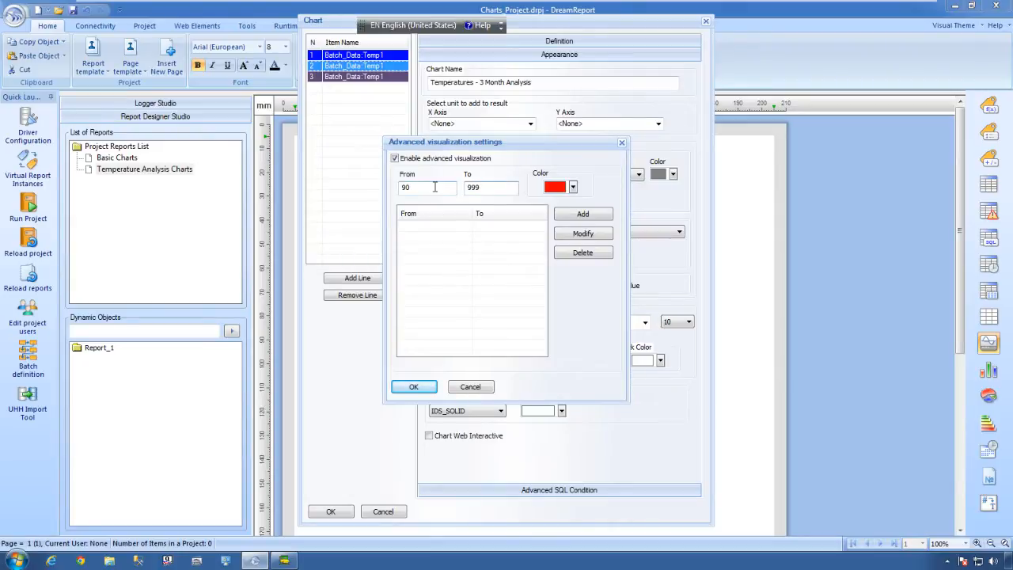
click(583, 215)
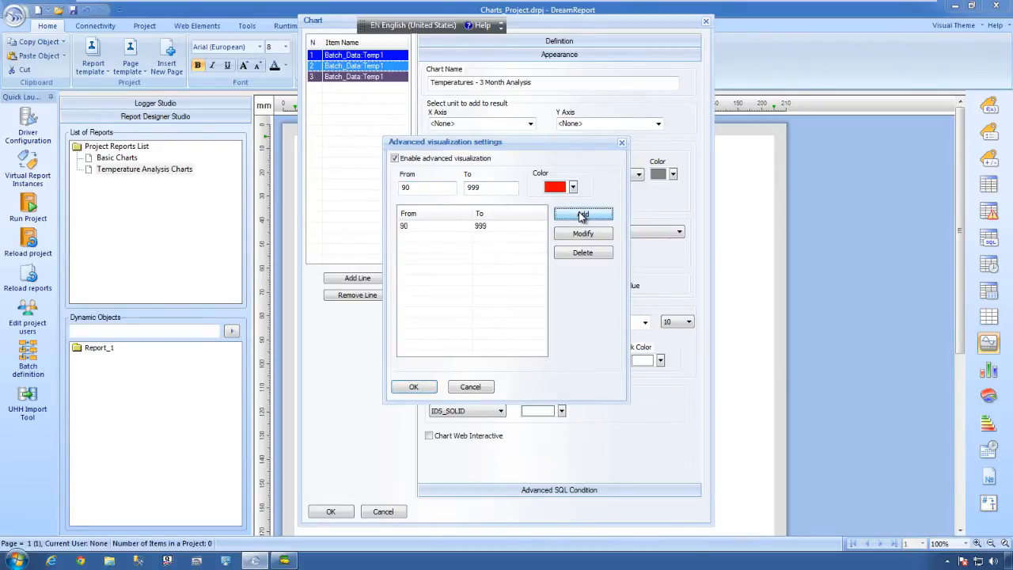
click(414, 387)
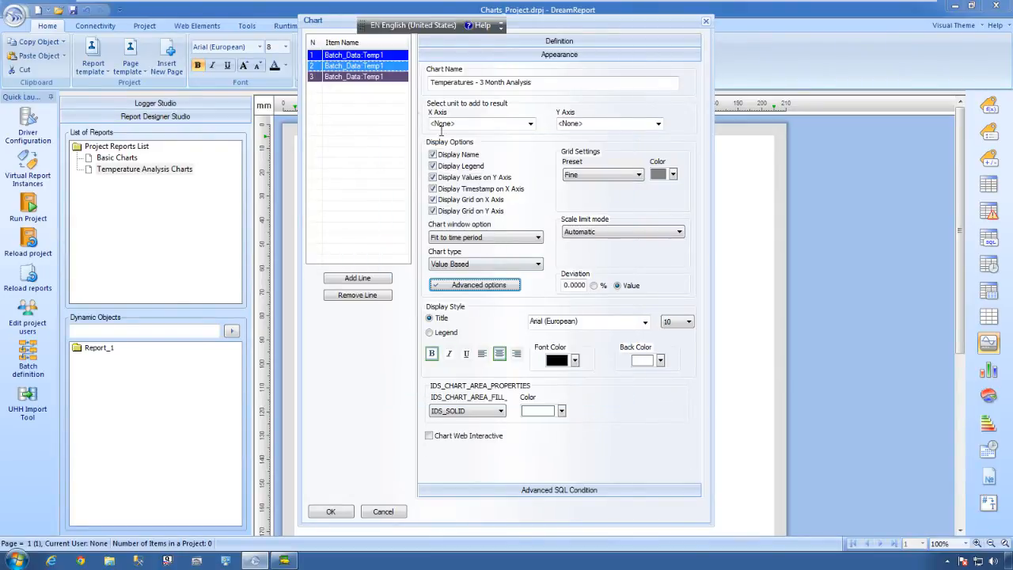
- Enable advanced visualization for the 3 Months Ago line and add a red range from 90 to 999
click(381, 77)
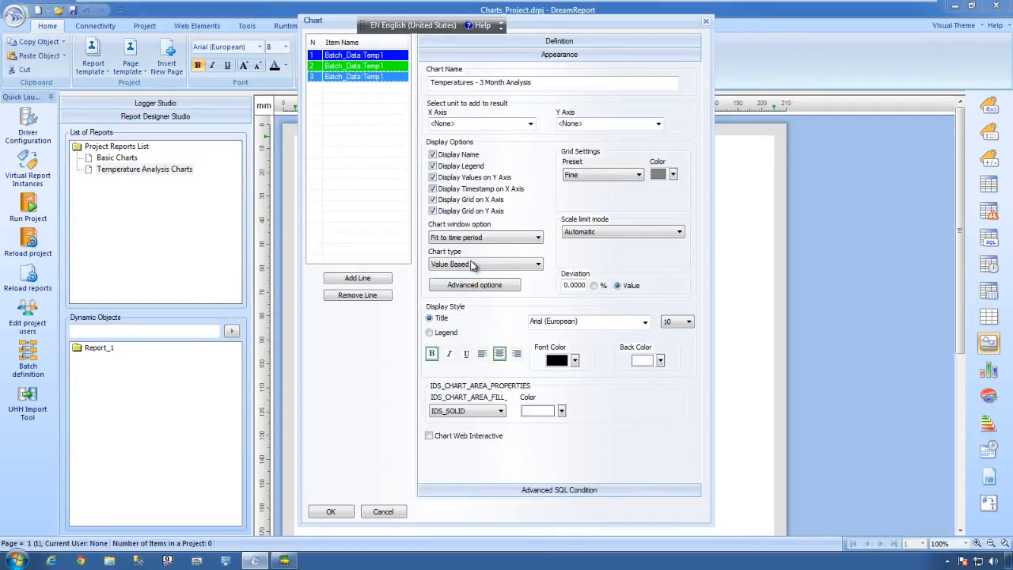
click(478, 285)
click(394, 159)
click(434, 190)
text(90)
key(Tab)
text(999)
click(589, 216)
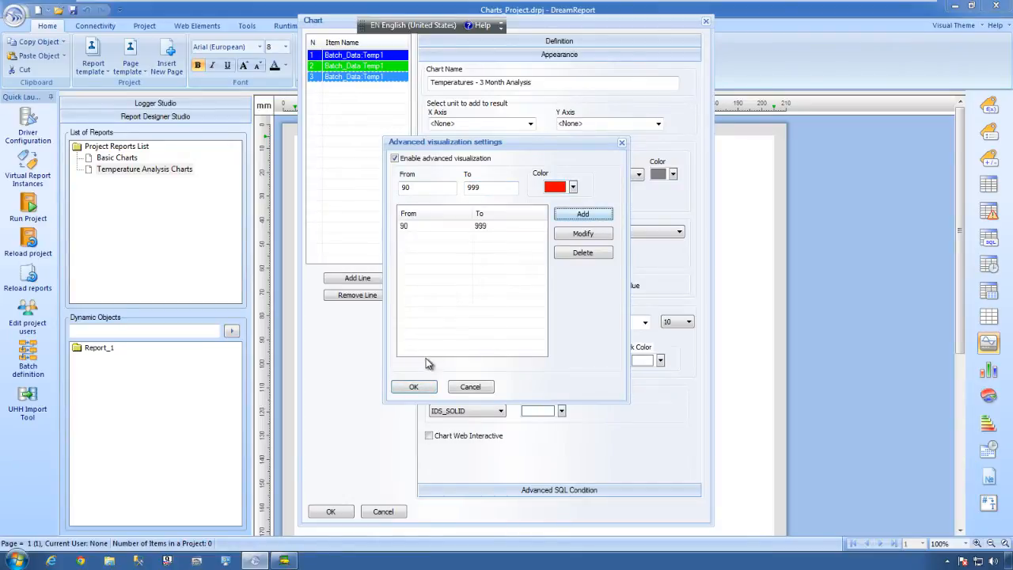
click(419, 387)
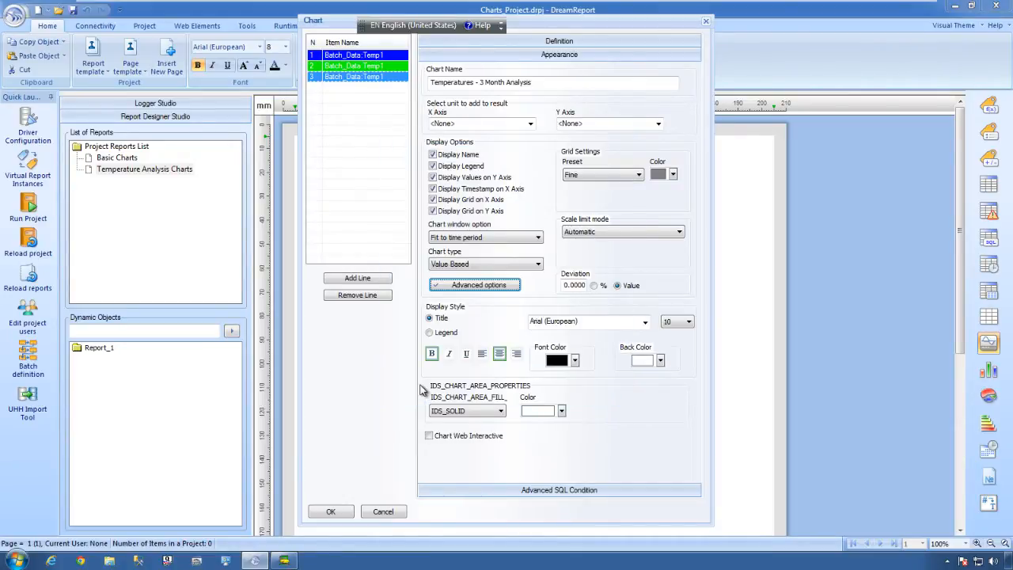
- Set the Y axis unit to Temperature (F) and the grid to Normal in light beige, and apply the chart settings
click(658, 124)
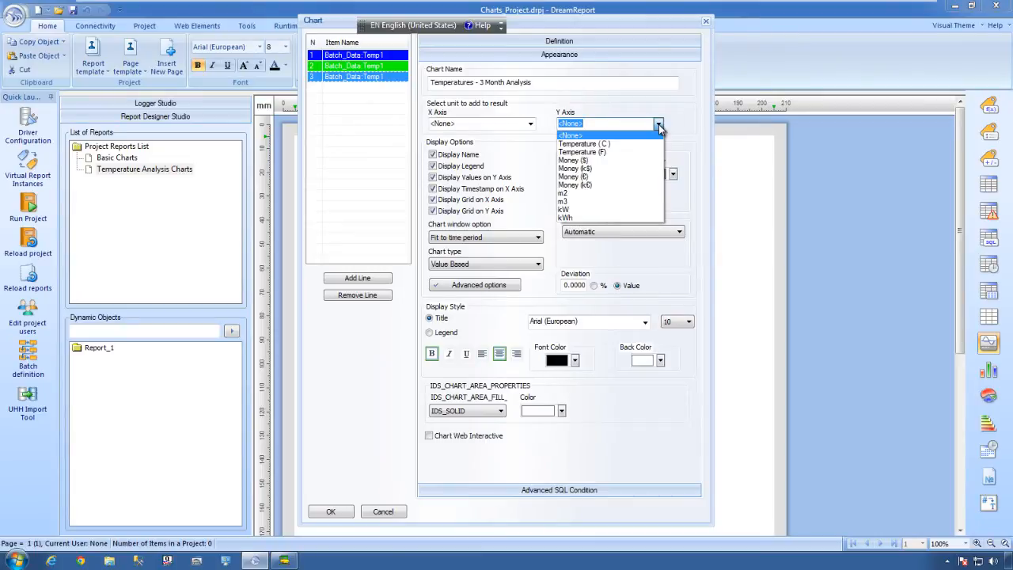
click(626, 153)
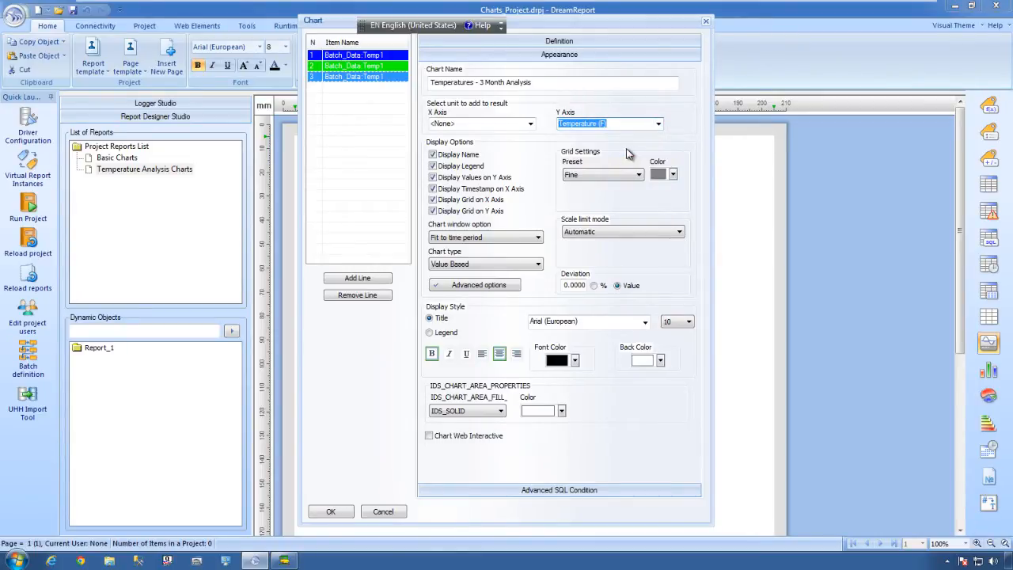
click(630, 175)
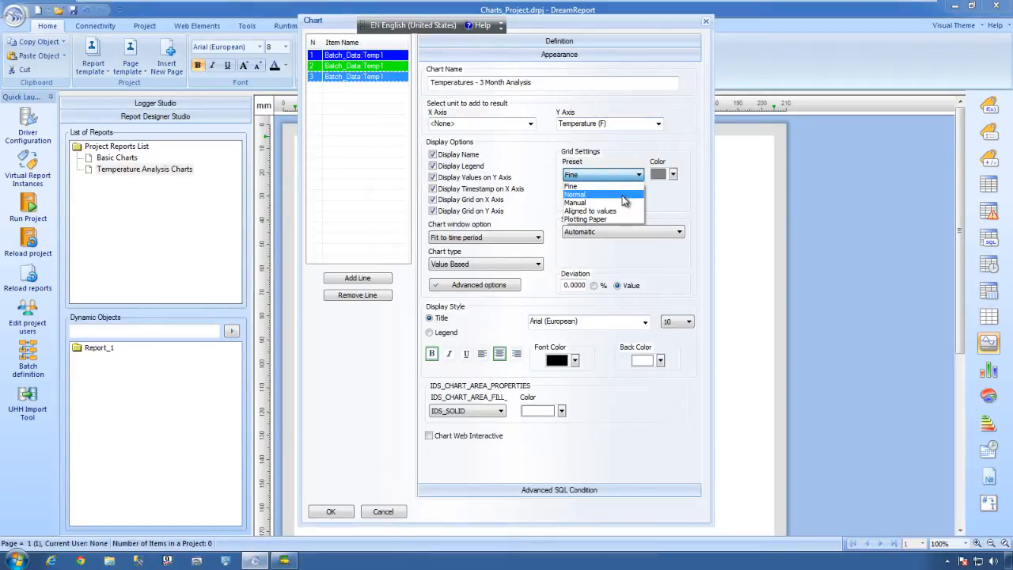
click(624, 196)
click(673, 174)
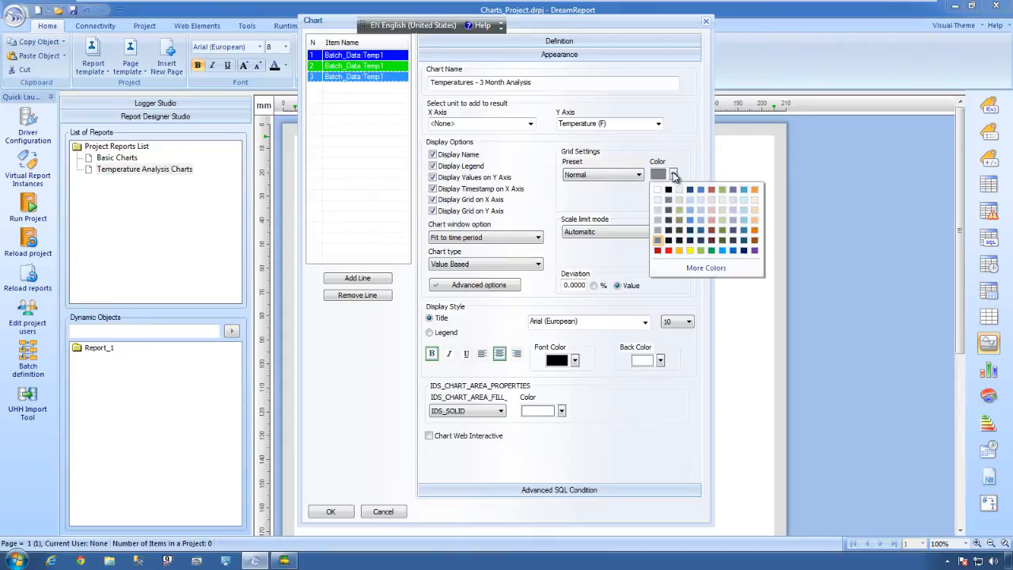
click(681, 190)
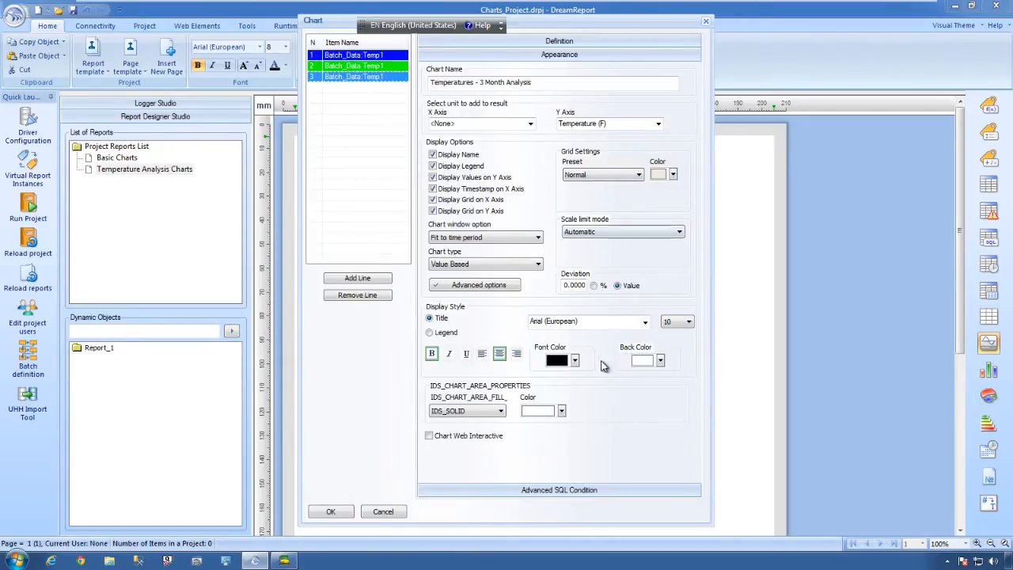
click(445, 334)
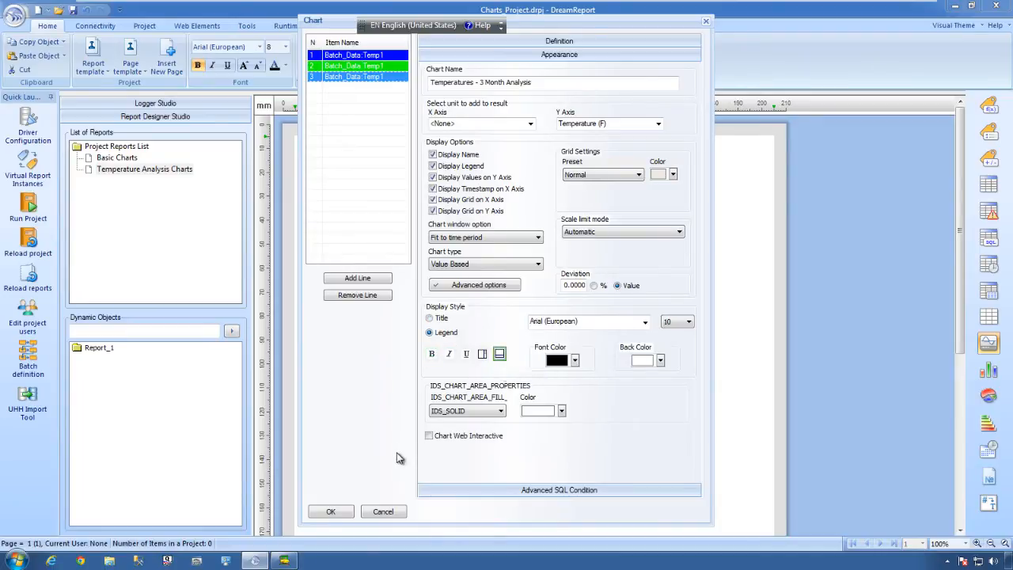
click(329, 513)
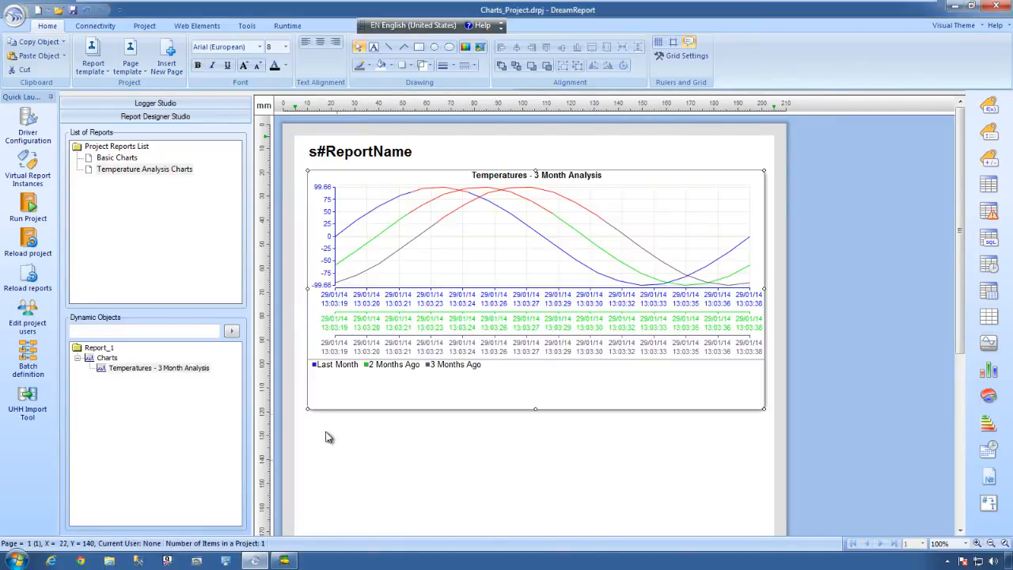
- Reload the reports with changes saved and generate the Temperature Analysis Charts report
click(28, 275)
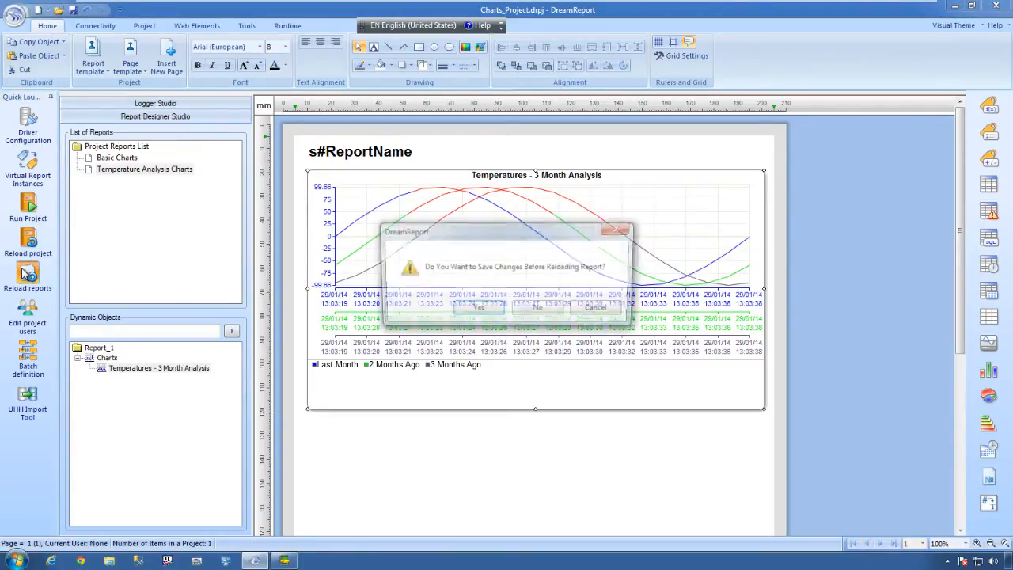
click(471, 310)
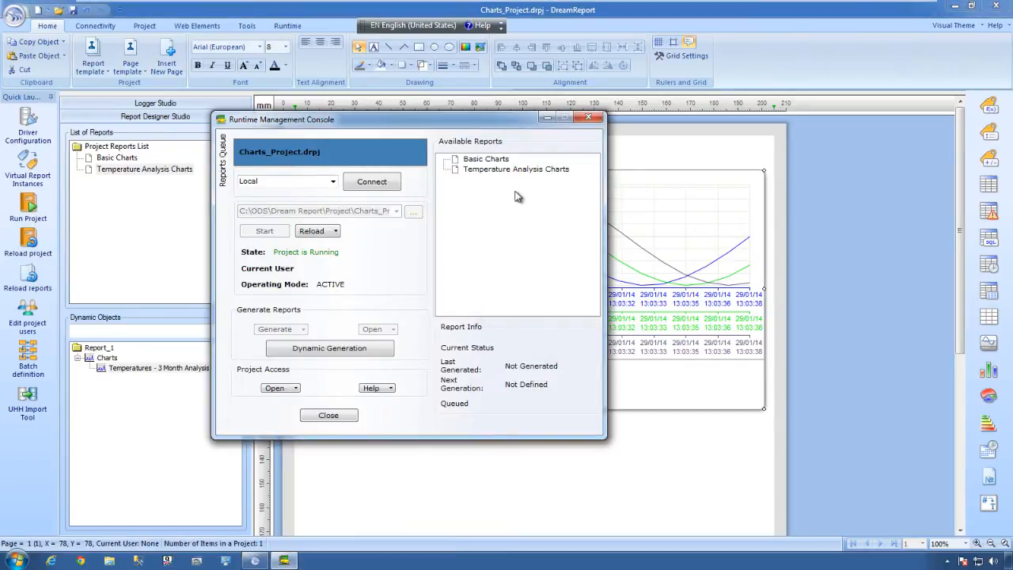
click(522, 169)
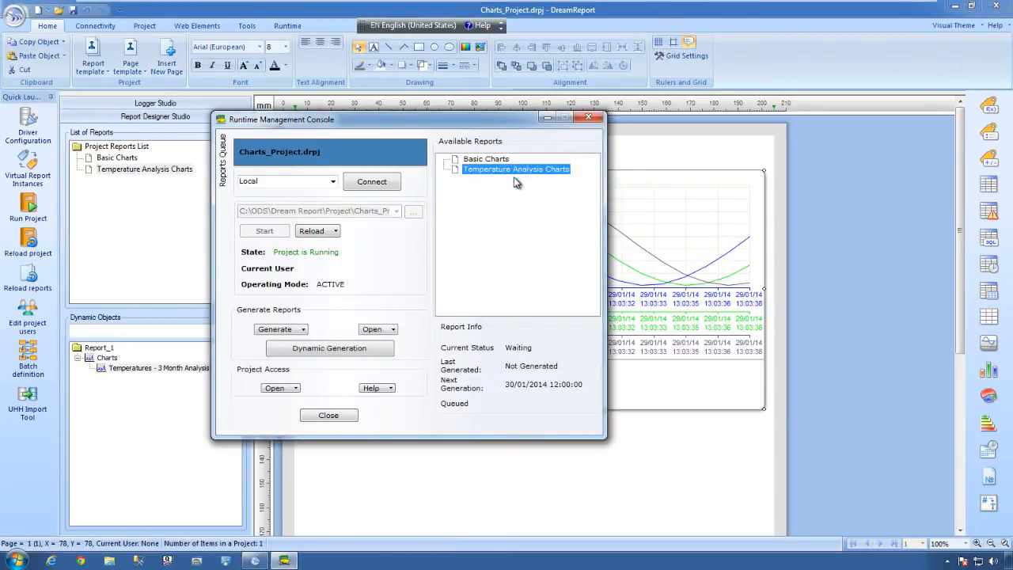
click(276, 329)
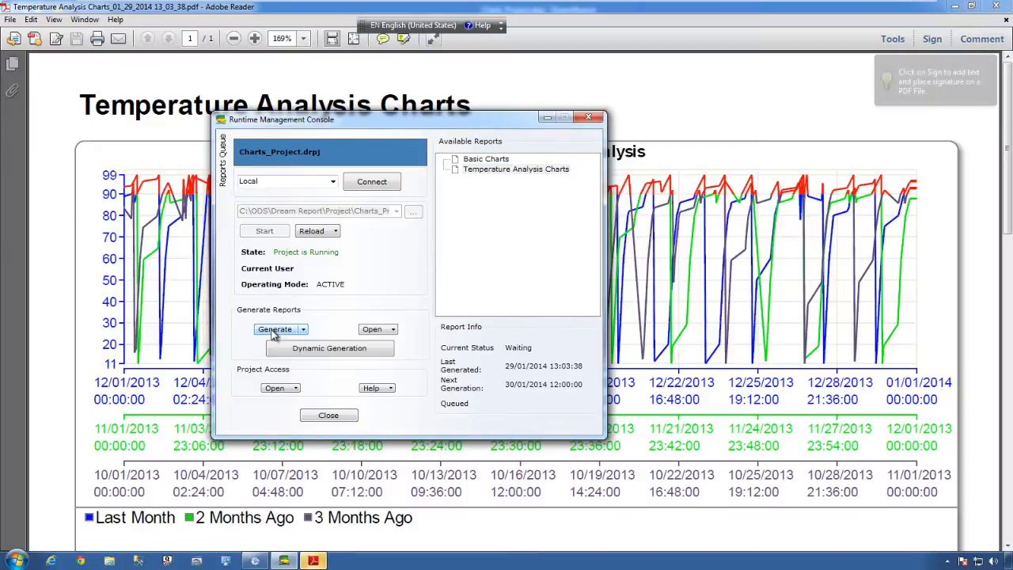
- Examine the three monthly temperature curves and their time axes in the generated PDF, and close it
click(708, 127)
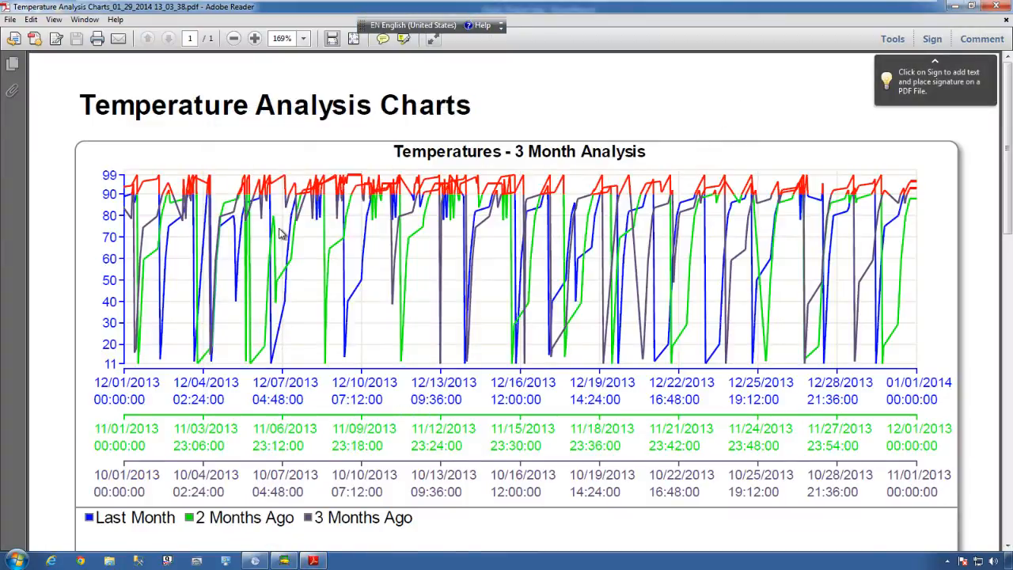
scroll(229, 247, down, 1)
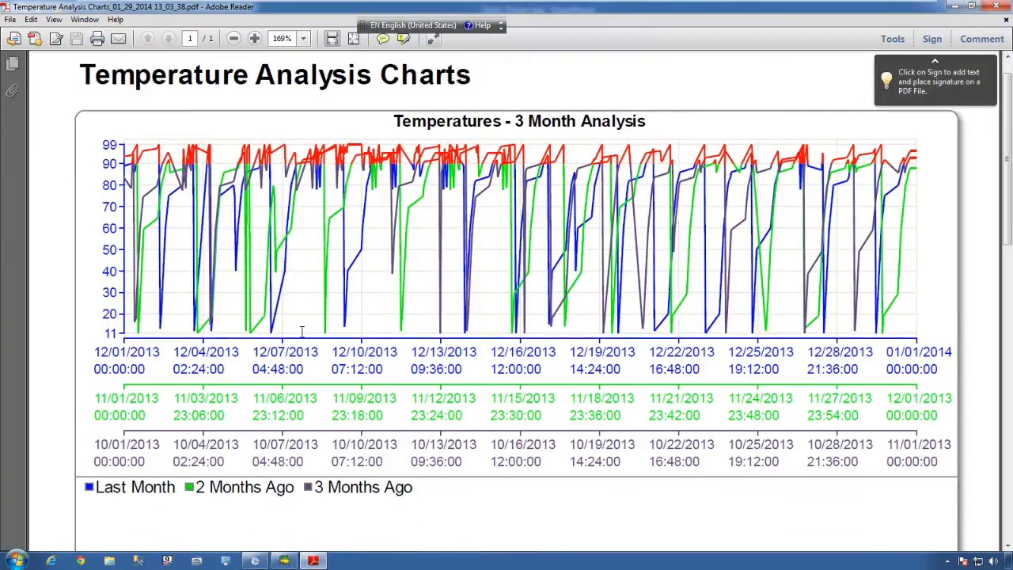
scroll(311, 332, up, 1)
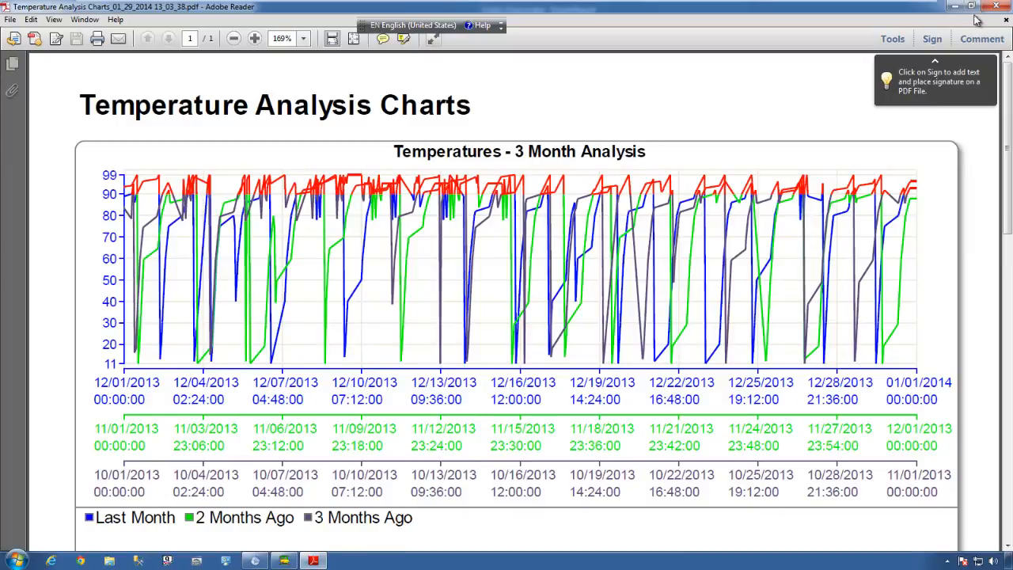
click(997, 7)
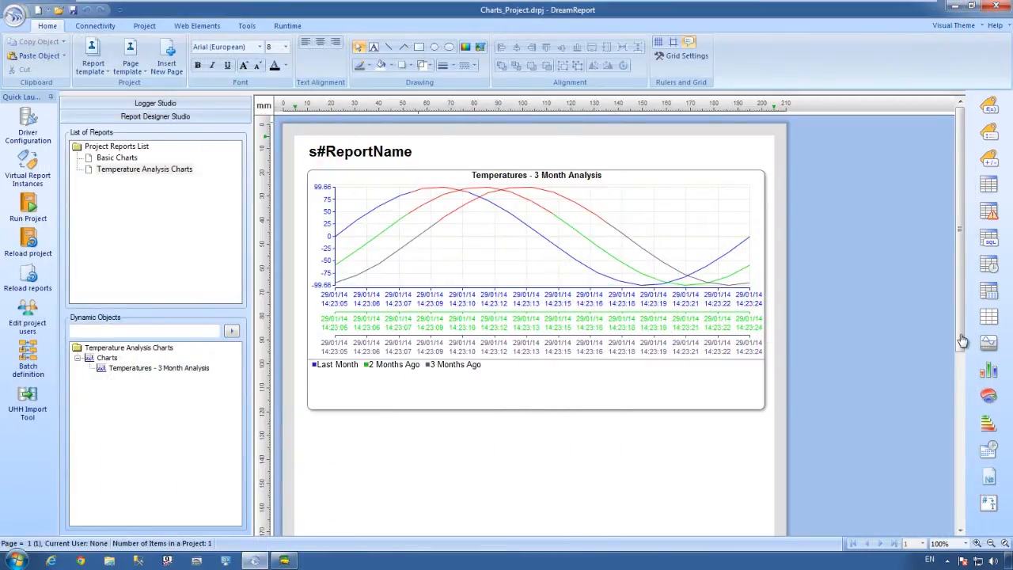
- Draw a chart object about 190 mm wide and 138 mm high beneath the Temperatures - 3 Month Analysis chart
drag(963, 341, 1011, 492)
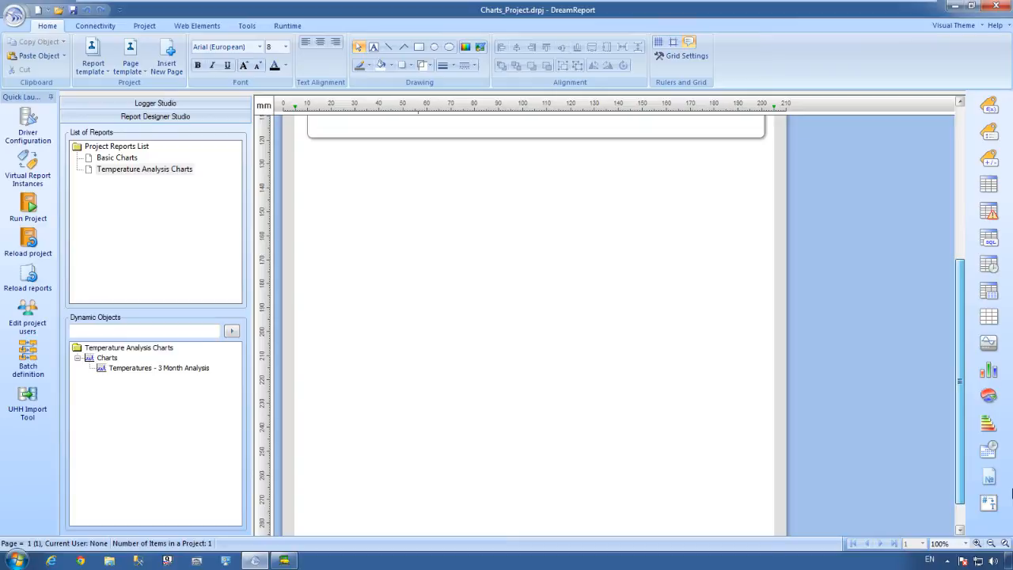
scroll(1011, 492, down, 2)
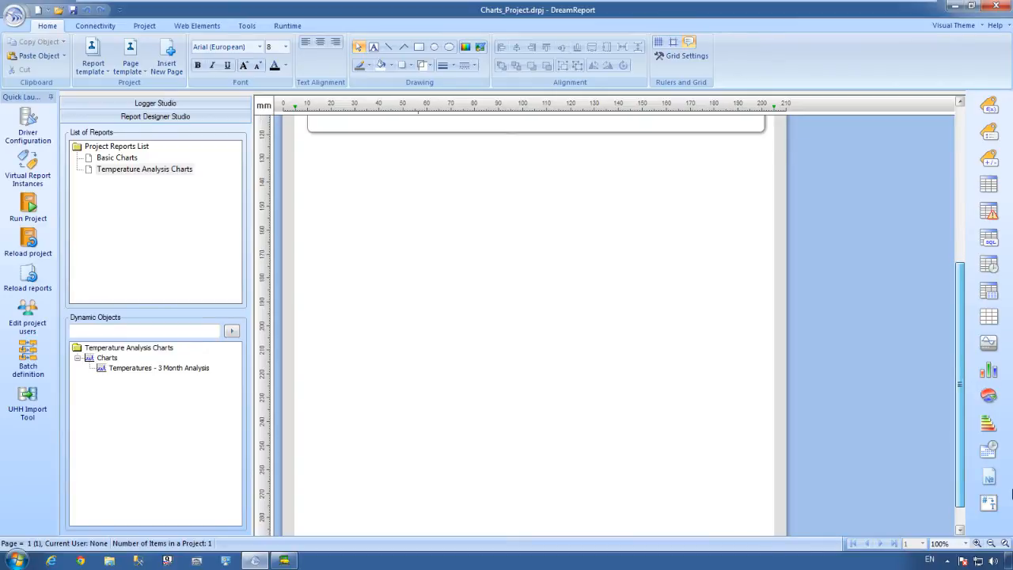
click(988, 343)
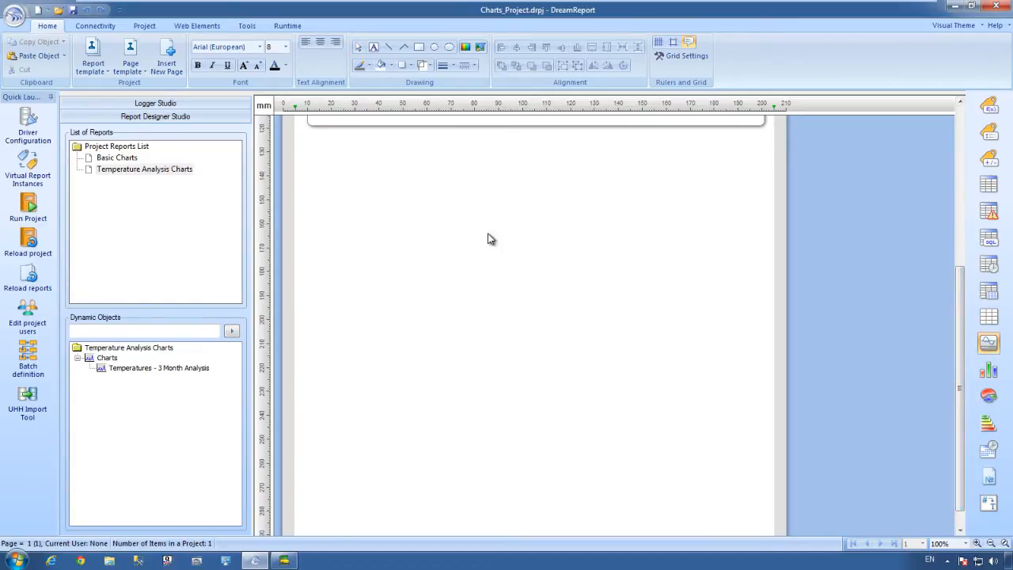
drag(310, 148, 765, 479)
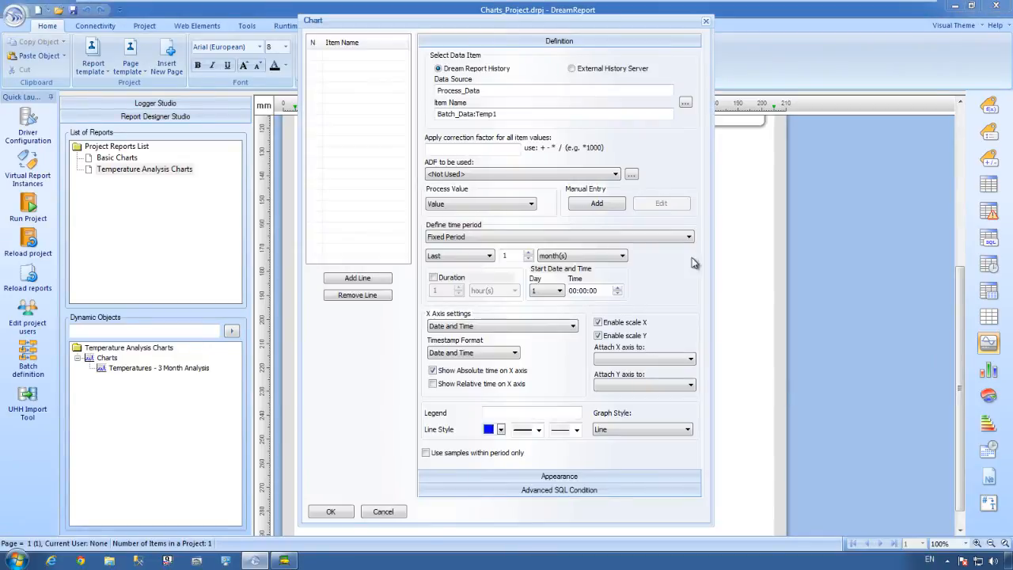
- Take the chart's data from the external history item Energy_Cons in Energy_Data, with a fixed period of the last 3 months
click(635, 71)
click(685, 104)
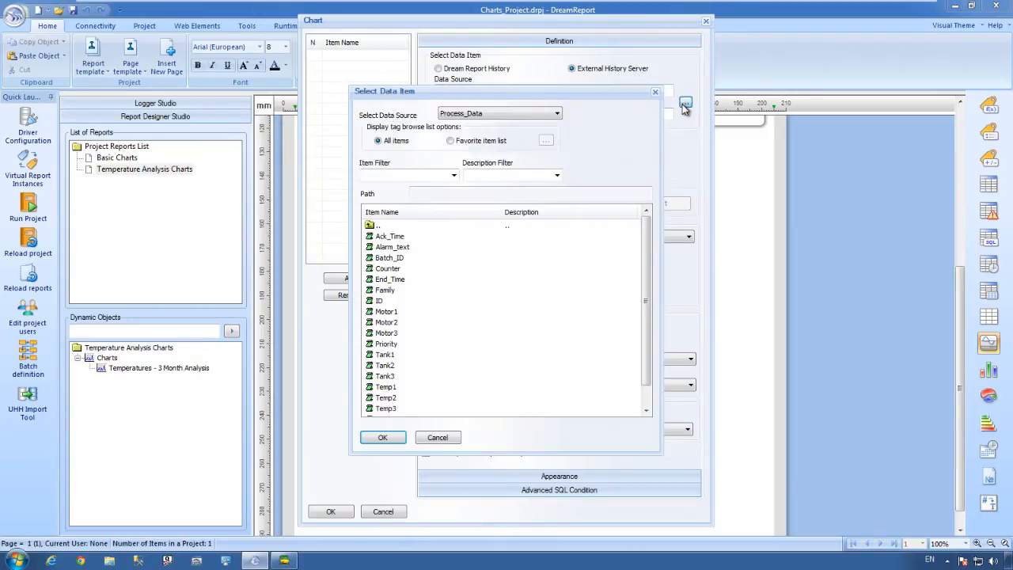
click(550, 113)
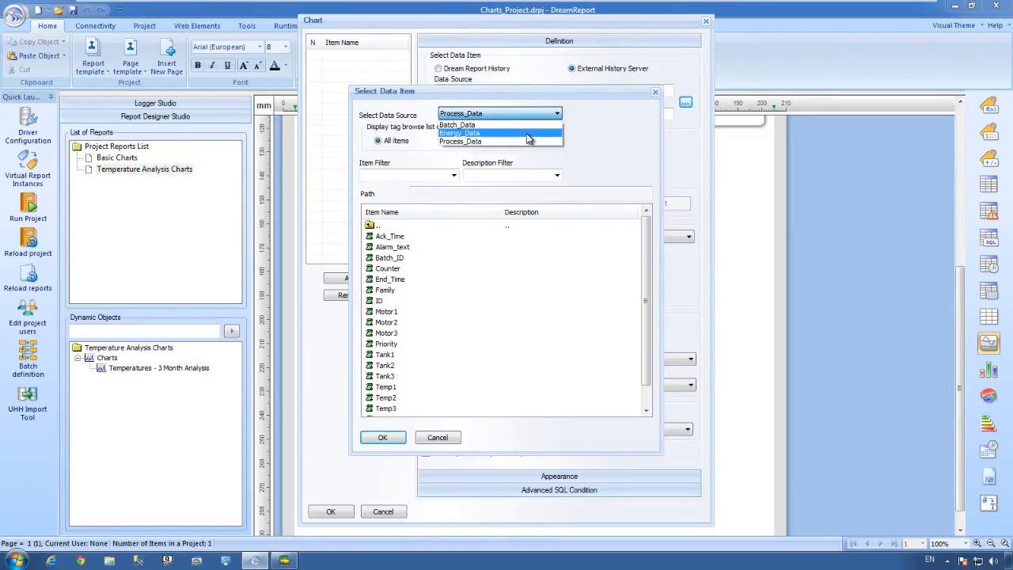
click(529, 133)
double_click(391, 238)
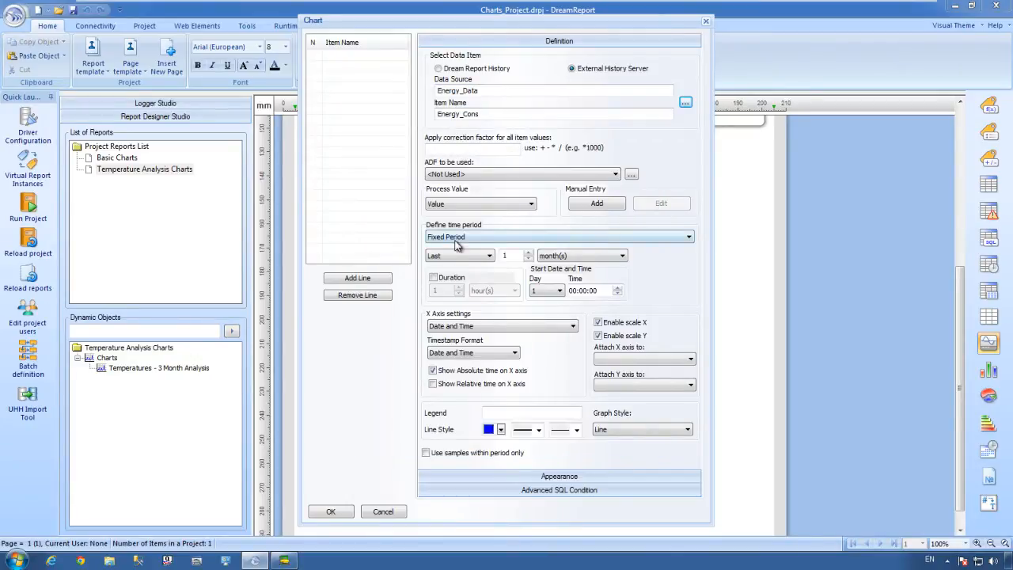
double_click(505, 256)
text(3)
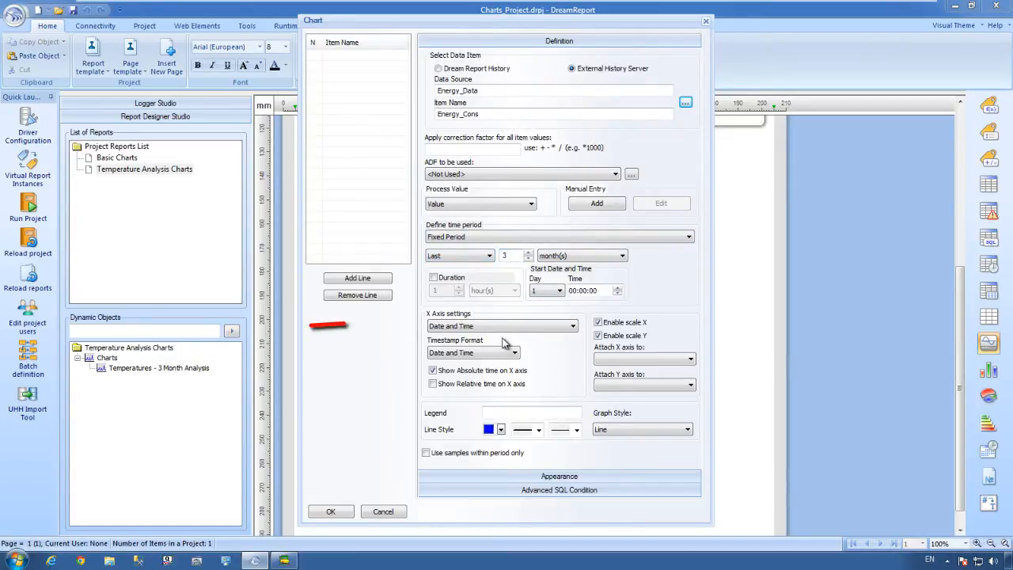
- Base the X axis on a data item instead of date and time, using Ext_Temp from Energy_Data
click(506, 327)
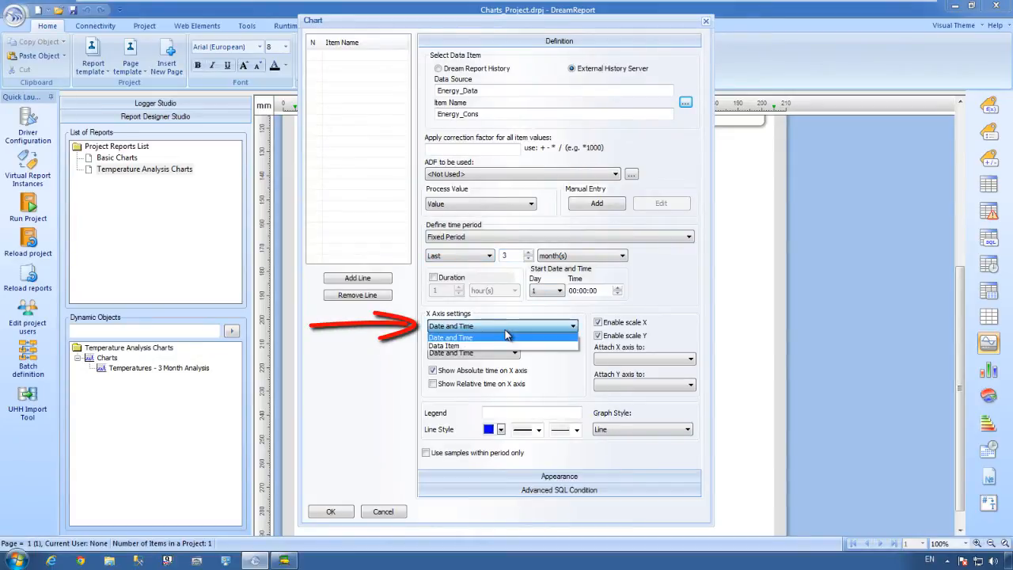
click(509, 348)
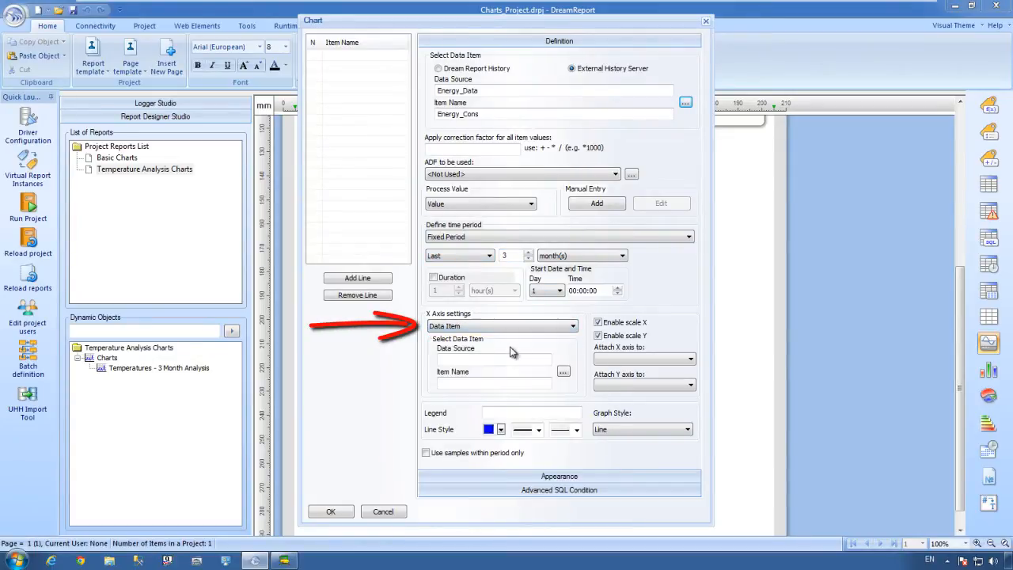
click(563, 371)
click(498, 113)
click(497, 132)
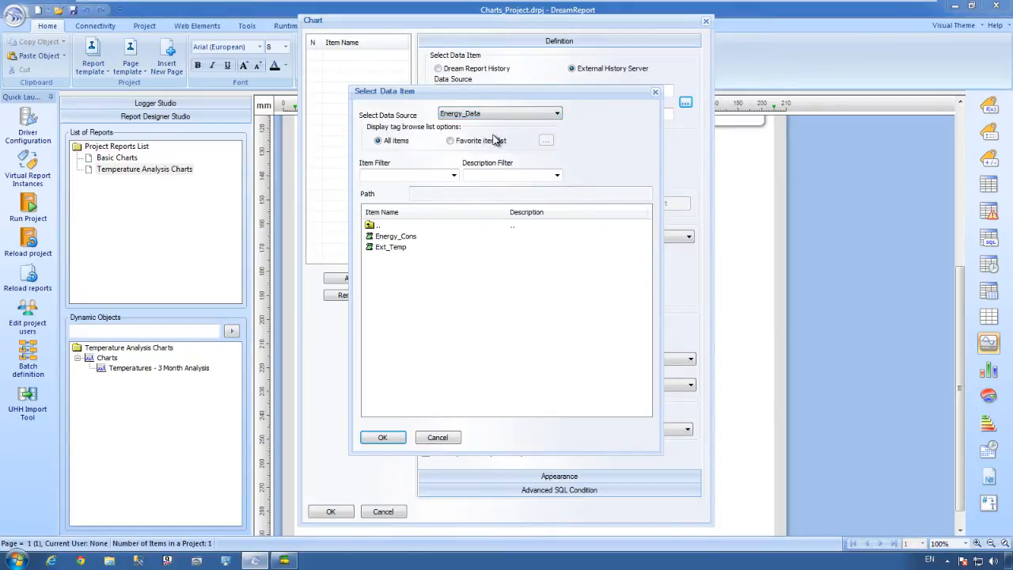
double_click(391, 248)
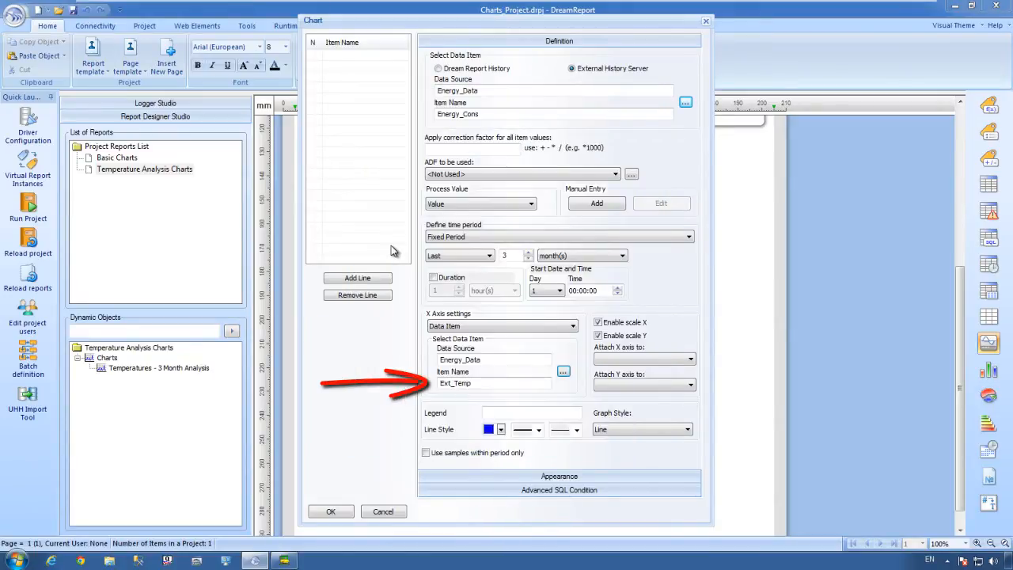
- Style the Energy_Cons line in darker blue with the middle line thickness and the Line with Mark graph style
click(500, 429)
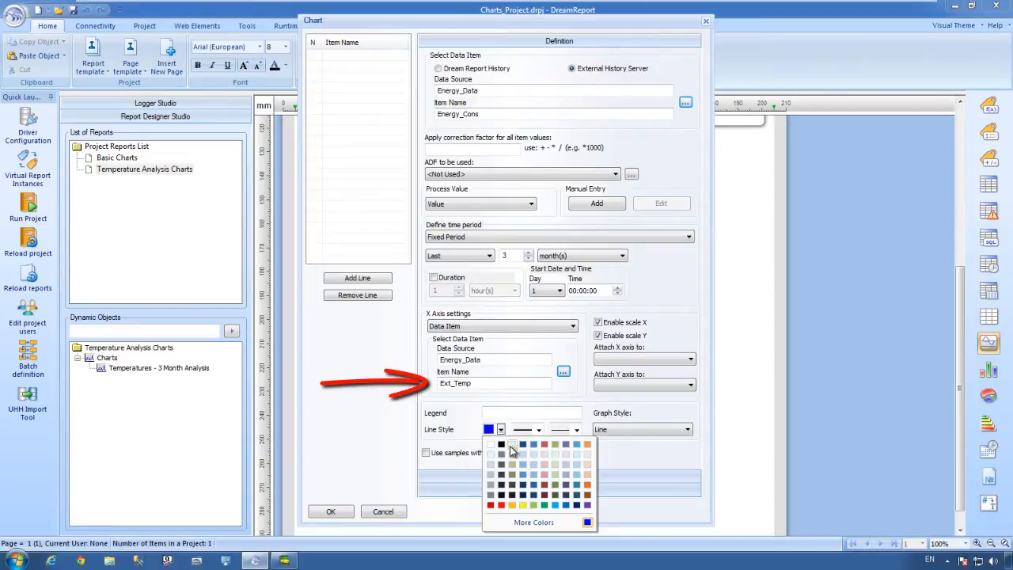
click(533, 484)
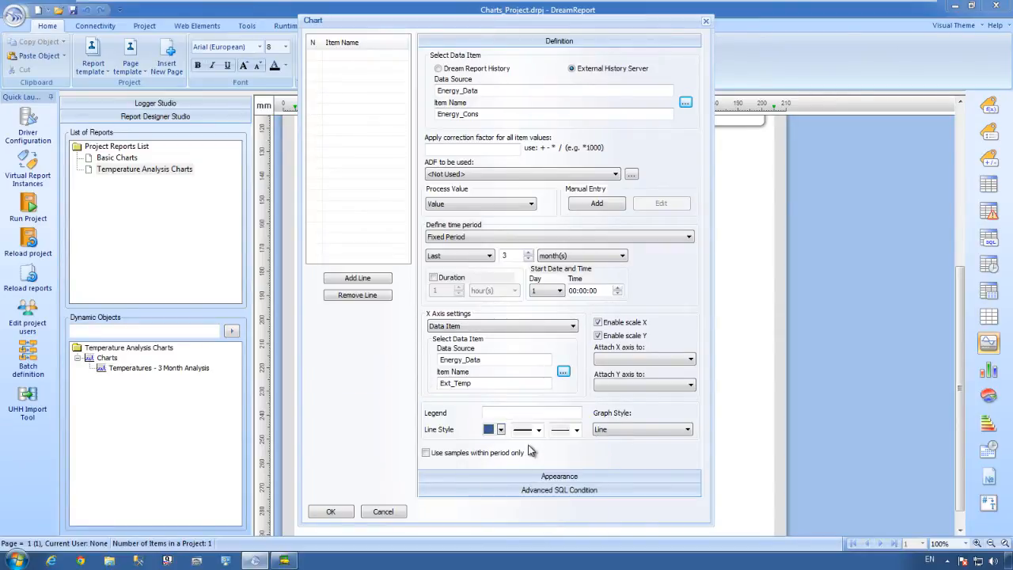
click(538, 430)
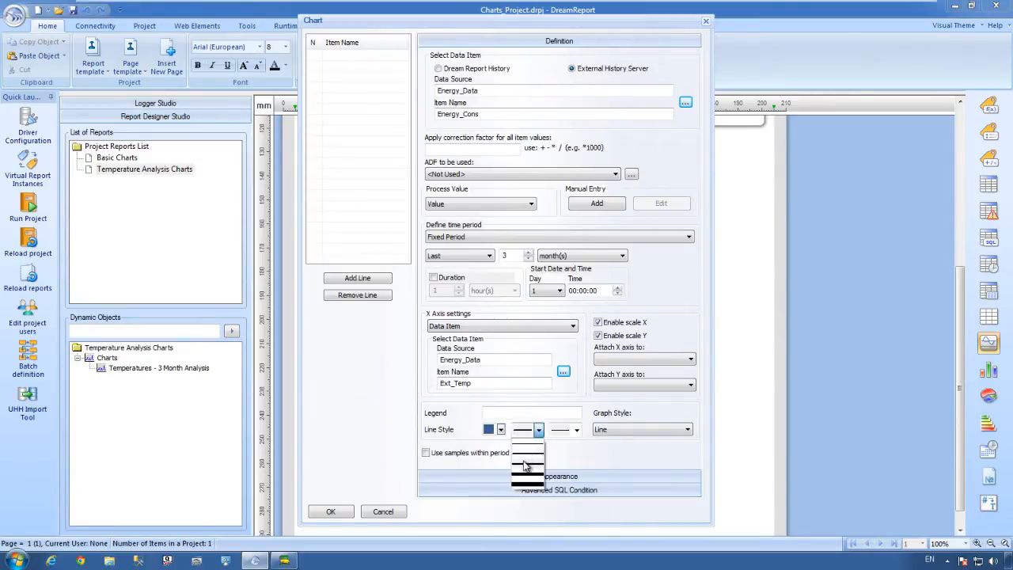
click(525, 464)
click(666, 430)
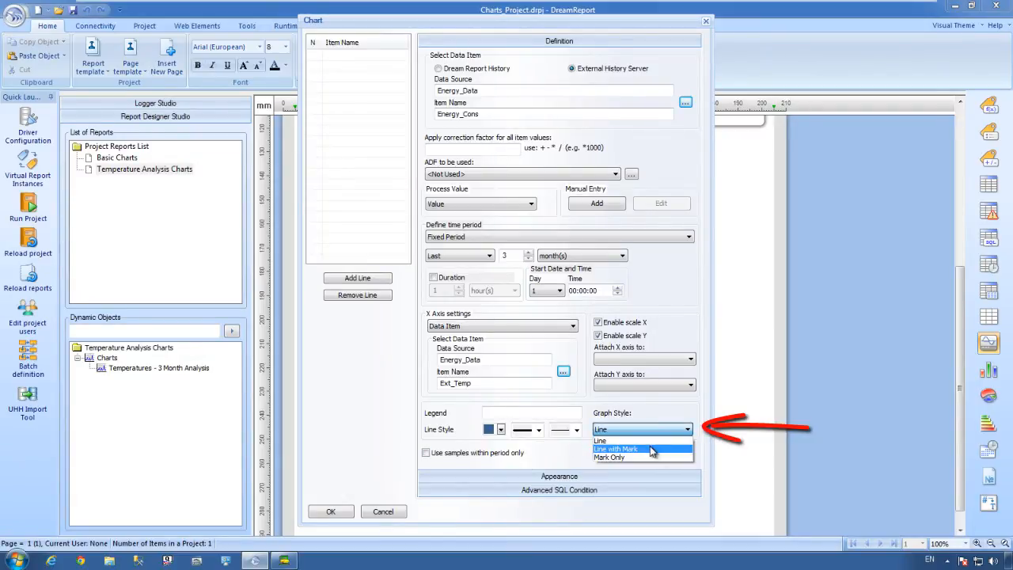
click(651, 449)
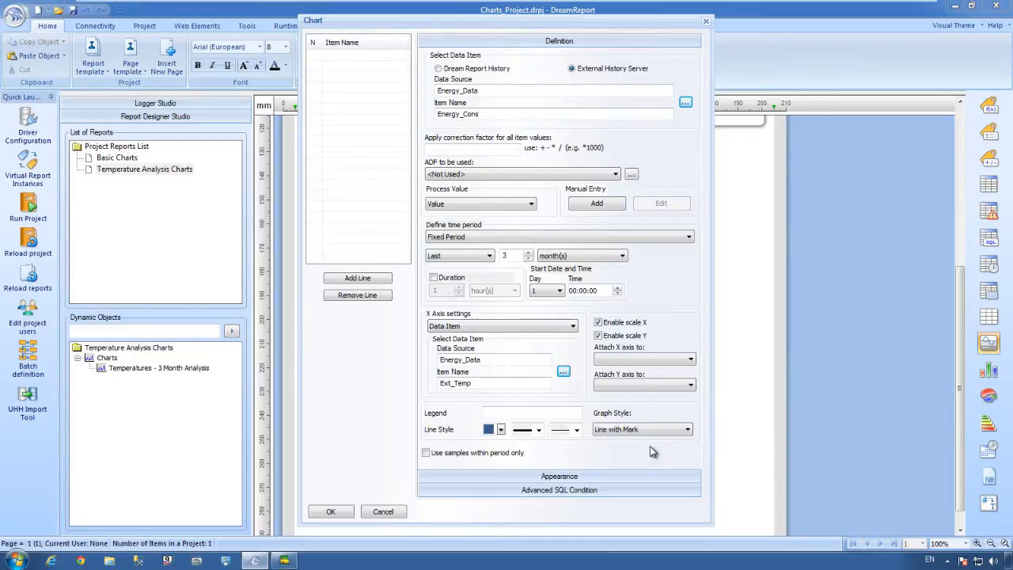
- Set the process value to Linear regression and add the Energy_Cons line to the chart
click(532, 204)
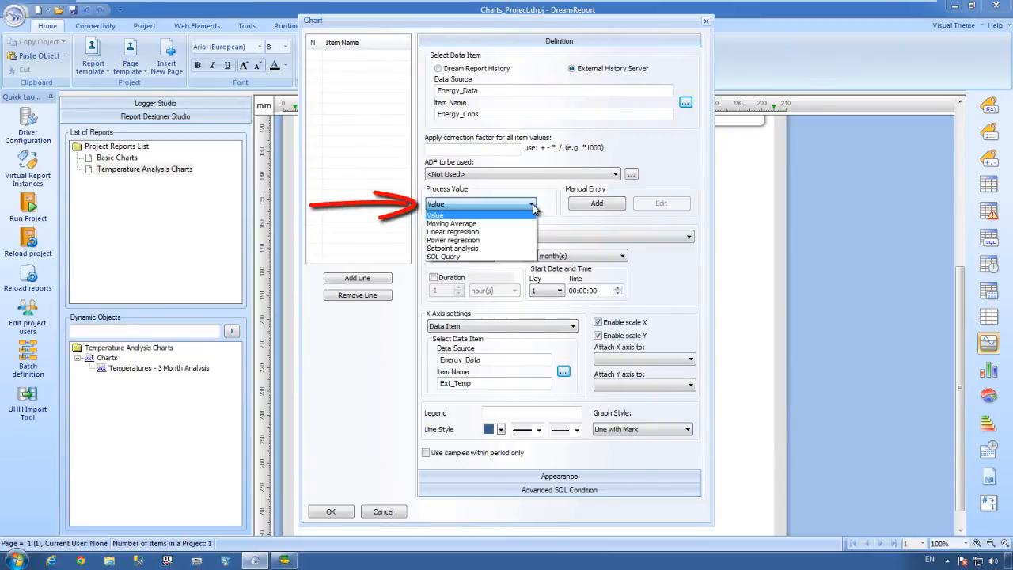
click(486, 232)
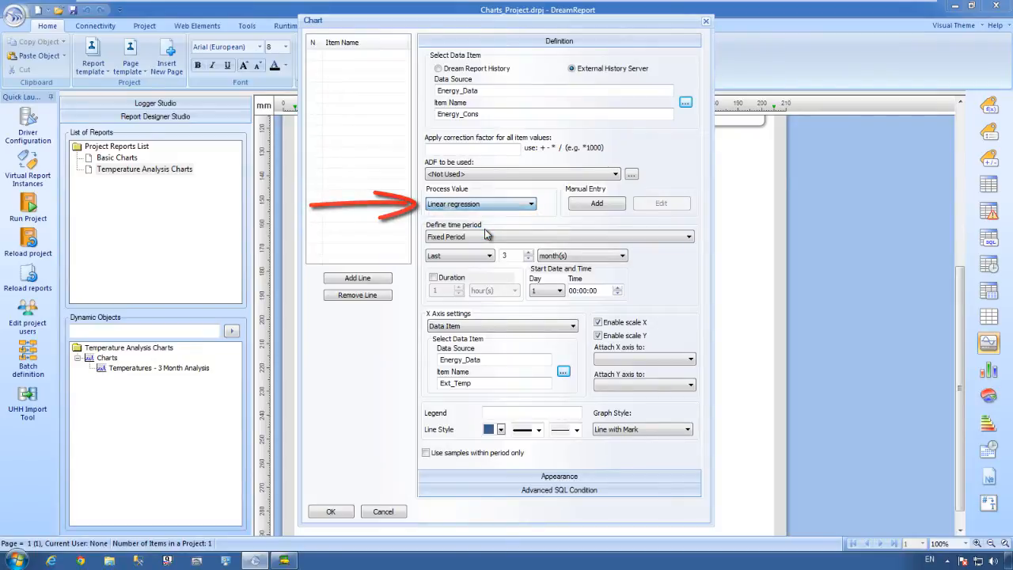
click(358, 279)
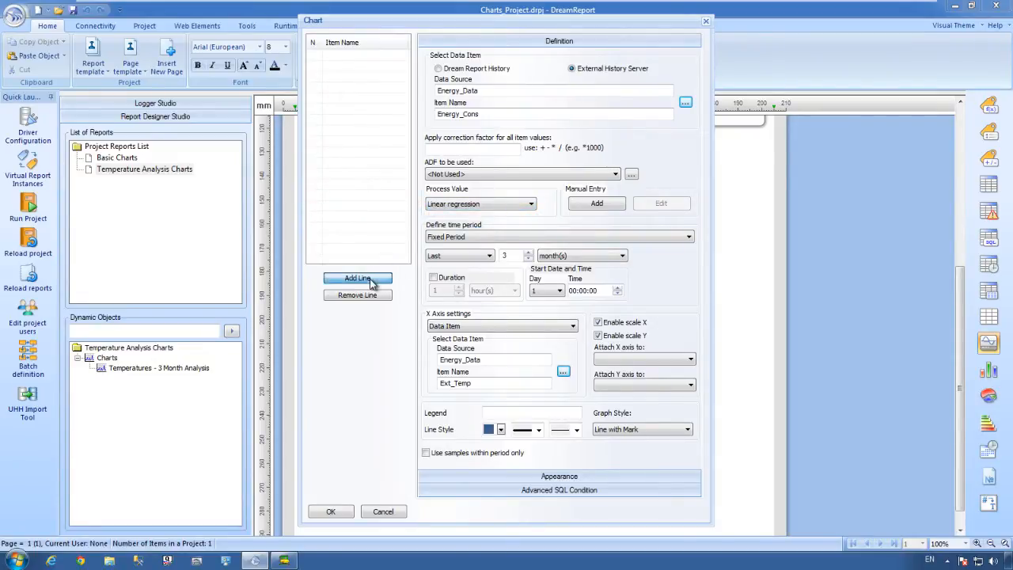
- Name the chart Energy Signature - Last 3 Months and apply the chart settings
click(487, 477)
click(483, 84)
text(Energy Signature - Last 3 Mo)
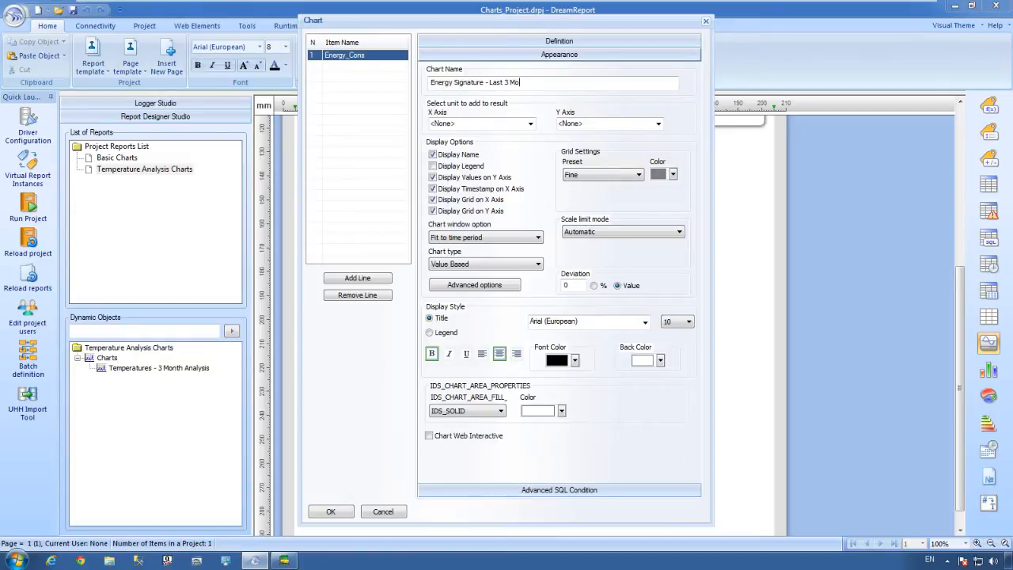
click(331, 511)
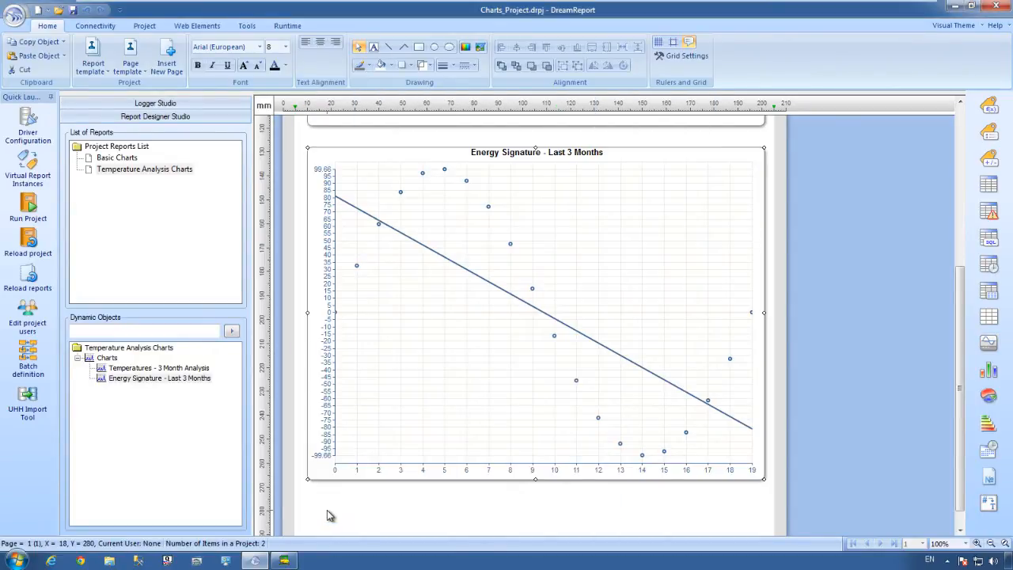
- Reload the reports with the new chart included and generate the Temperature Analysis Charts report
click(29, 277)
click(472, 310)
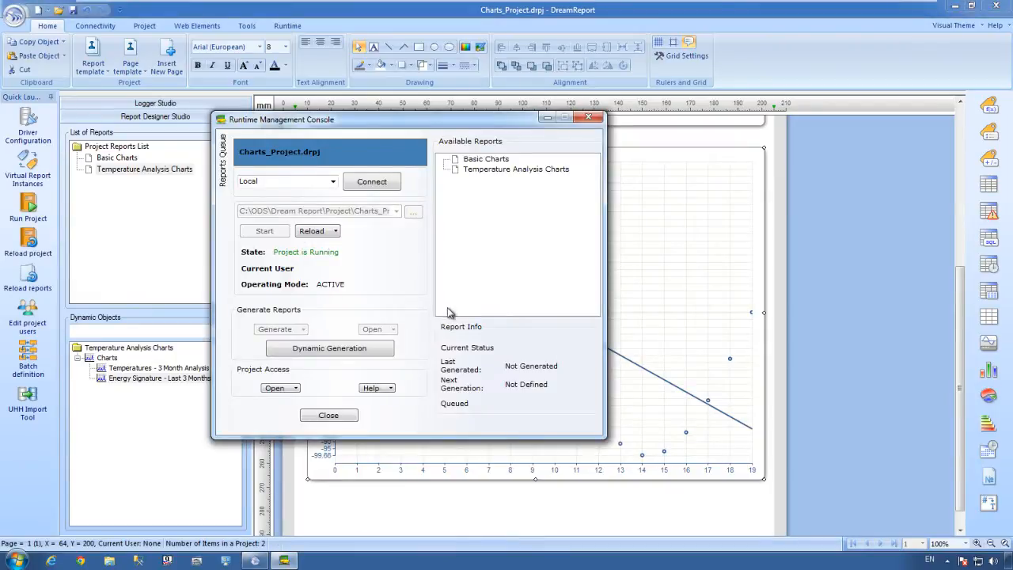
click(515, 169)
click(277, 329)
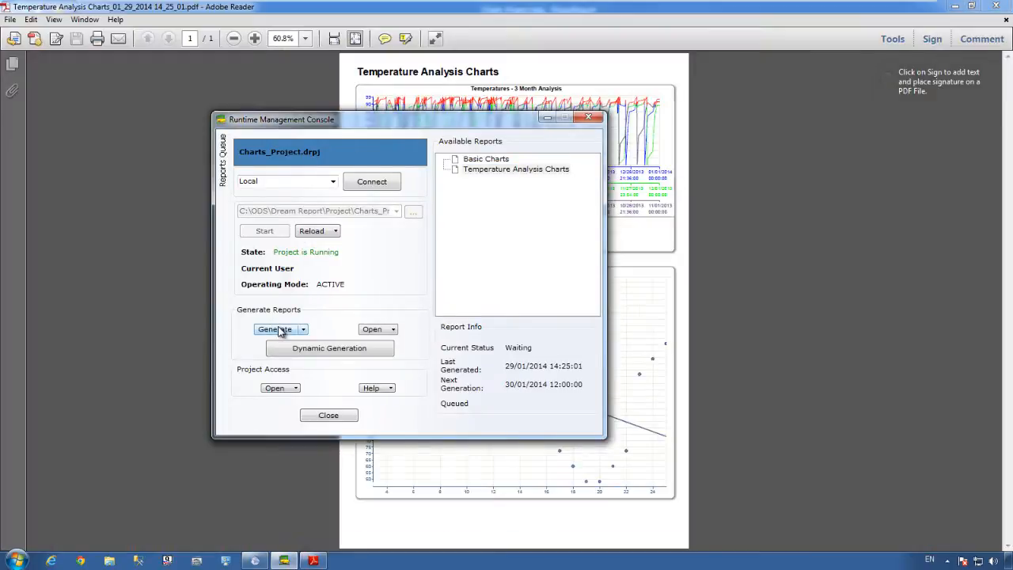
- Examine the energy signature scatter and its regression line together with the temperature chart in the generated PDF
click(478, 487)
scroll(482, 454, up, 2)
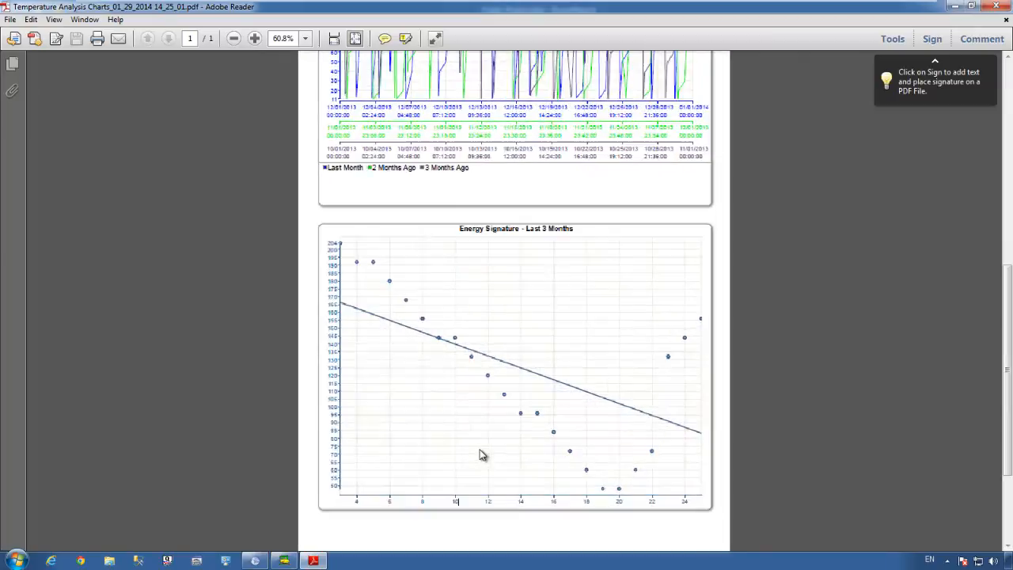
scroll(482, 454, up, 4)
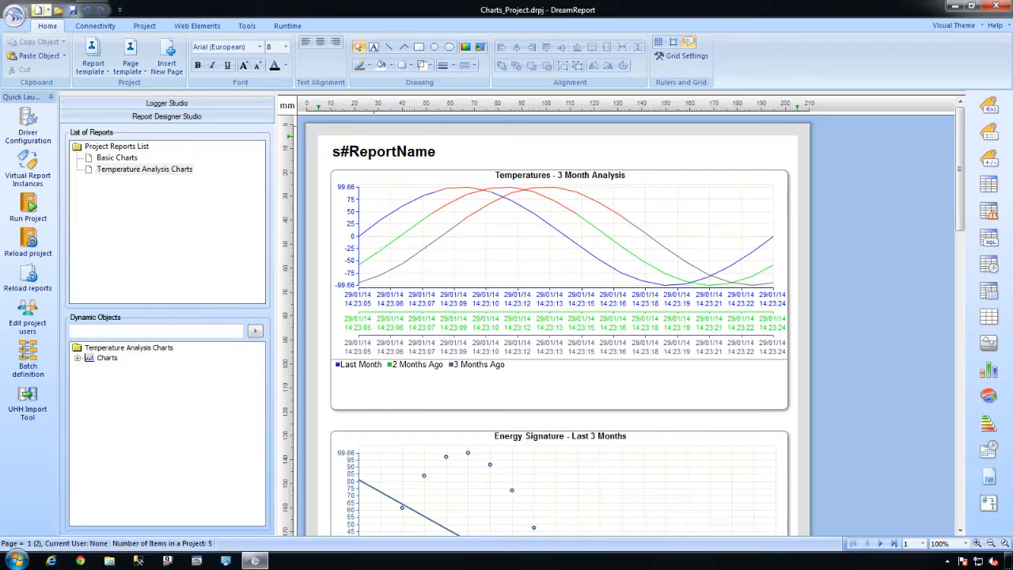
- Create a new report named Line Charts - Data Filter, check its file format options, and accept the report settings
click(37, 9)
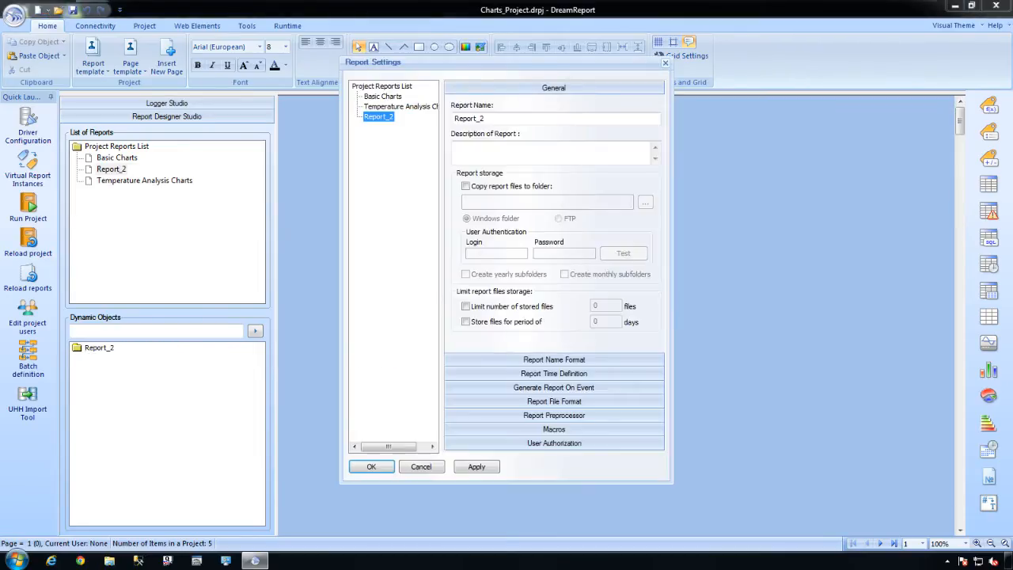
double_click(470, 119)
text(Line Charts - Data Filter)
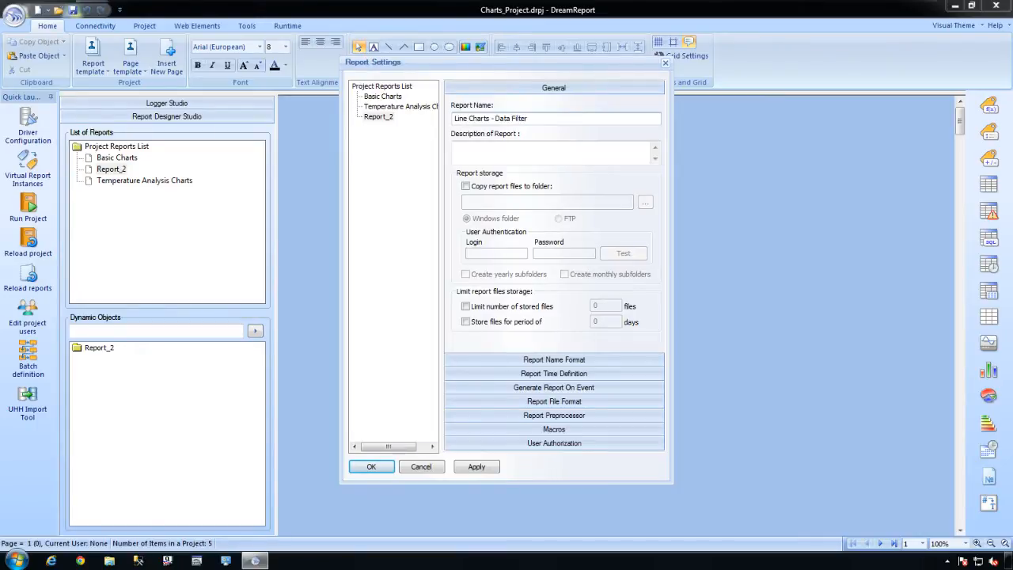
click(554, 401)
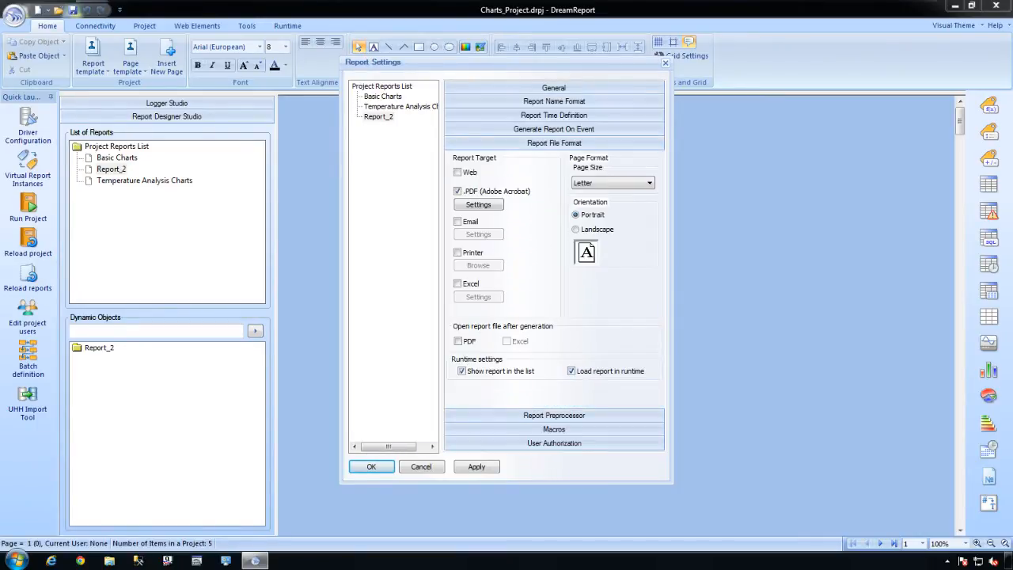
click(372, 466)
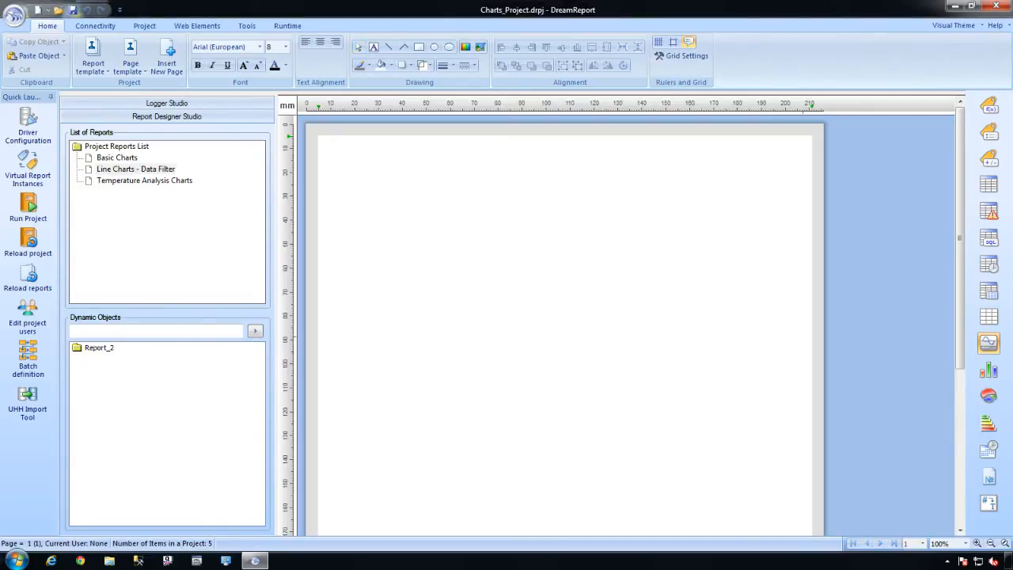
- Draw a chart about 188 mm wide and 80 mm high on the blank page, using Temp1 from PLC_Data
drag(344, 177, 794, 370)
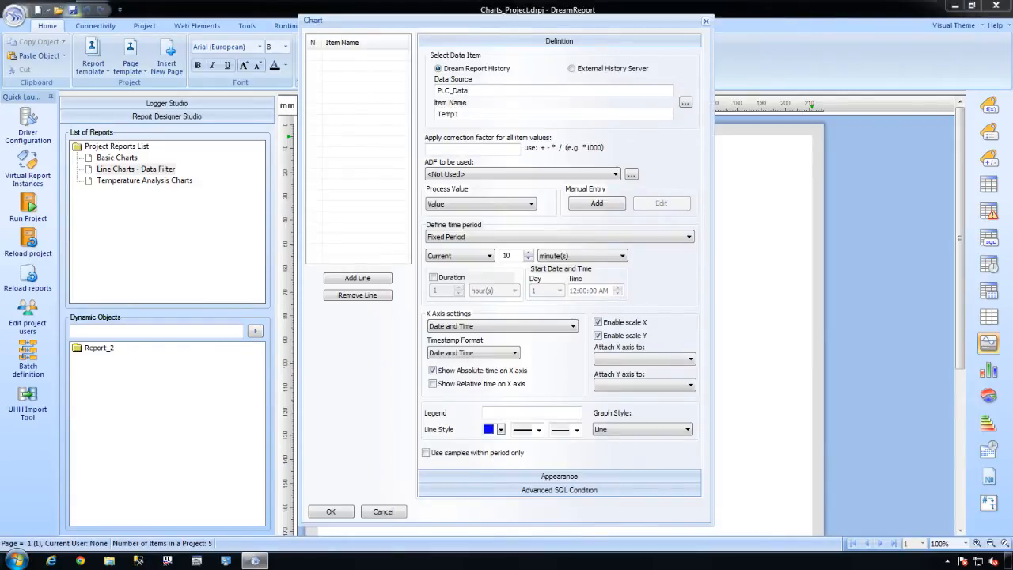
click(685, 102)
click(383, 438)
- Set the time period to the last 10 minutes, enter Temp 1 as the legend, and add the line to the chart
click(462, 256)
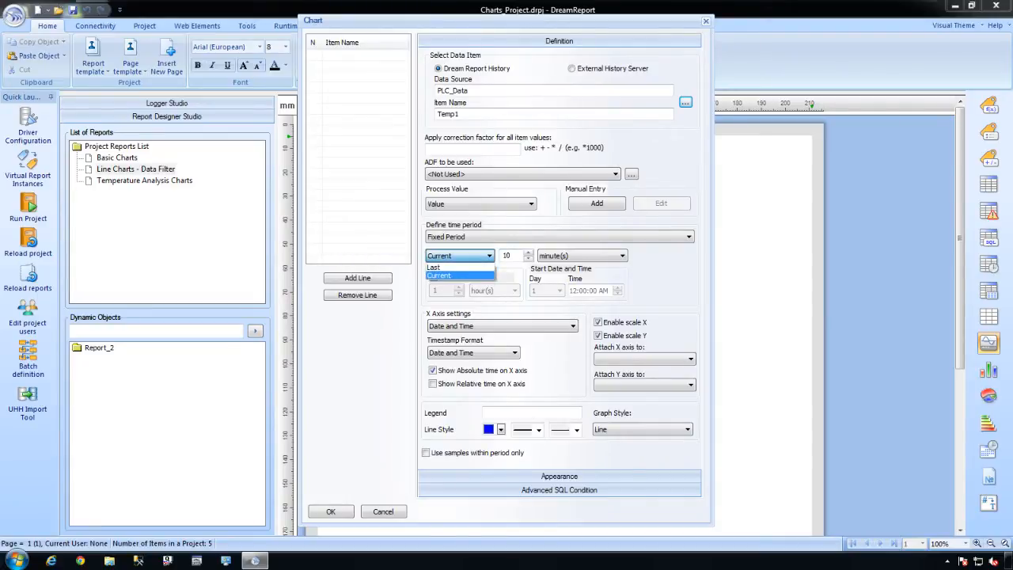
click(450, 267)
click(531, 413)
text(T)
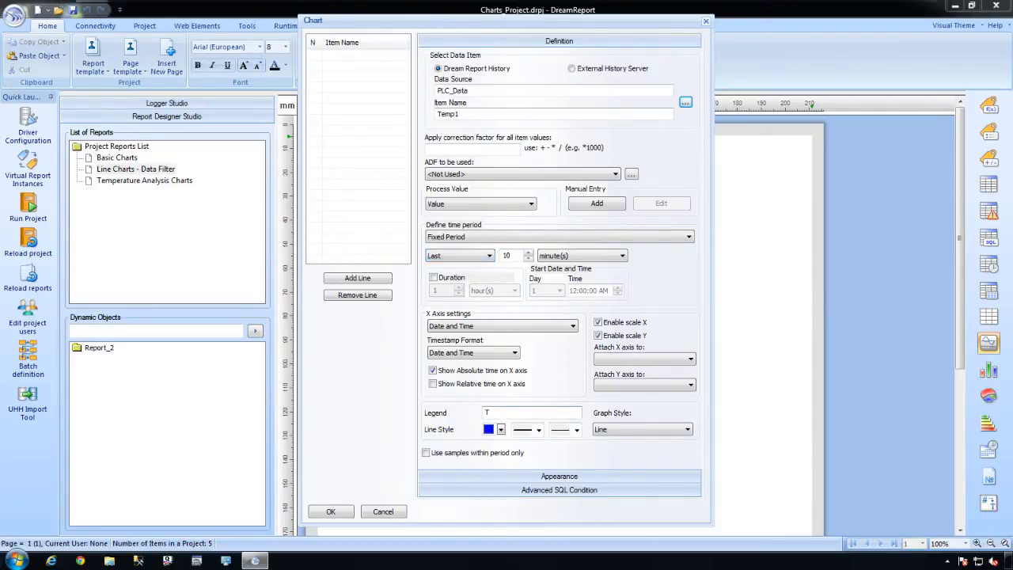
text(emp 1)
click(357, 277)
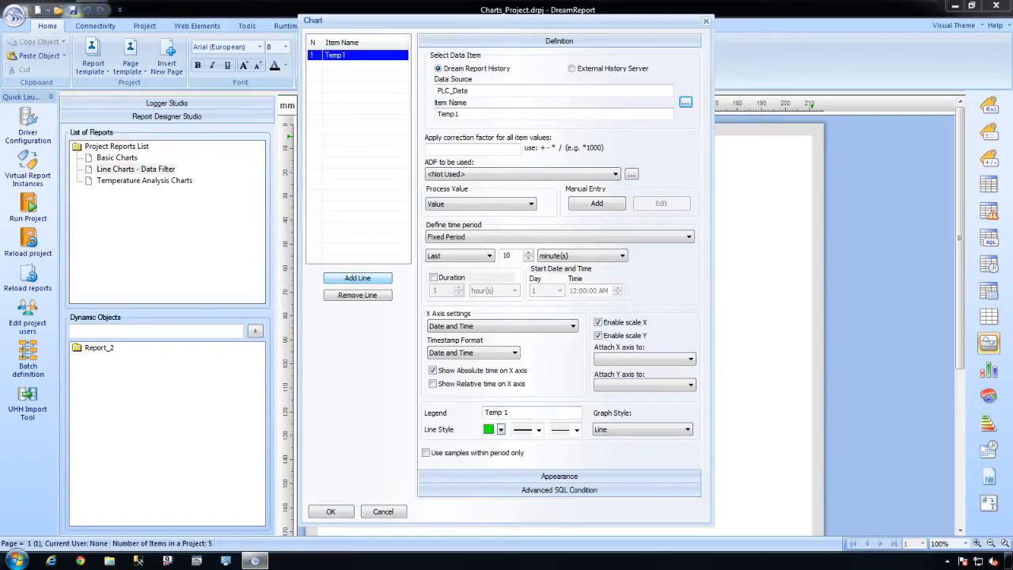
- Name the chart Temperature 1 - Raw Data and accept its settings
click(559, 476)
text(Temperature 1 - Raw Data)
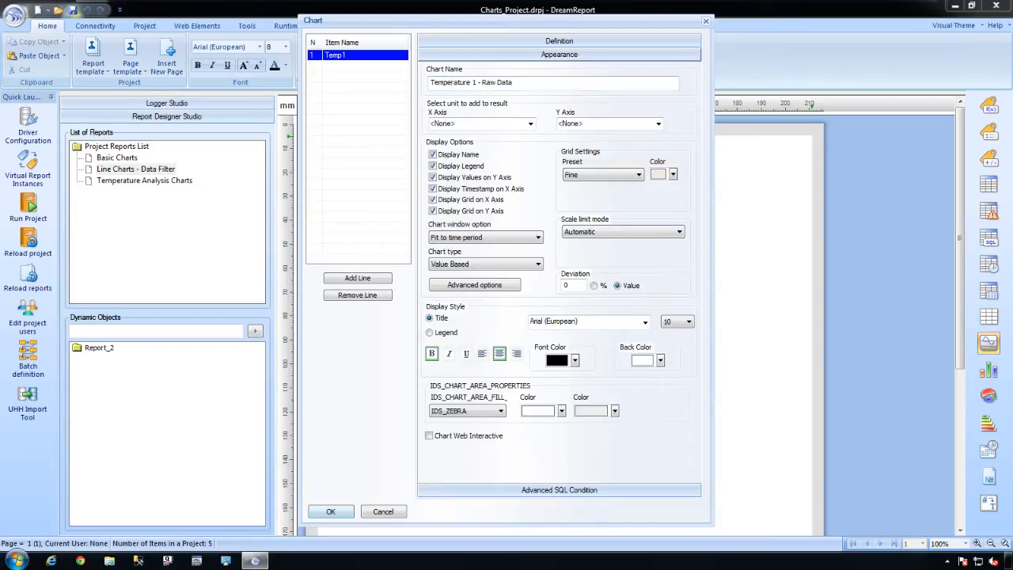
click(330, 511)
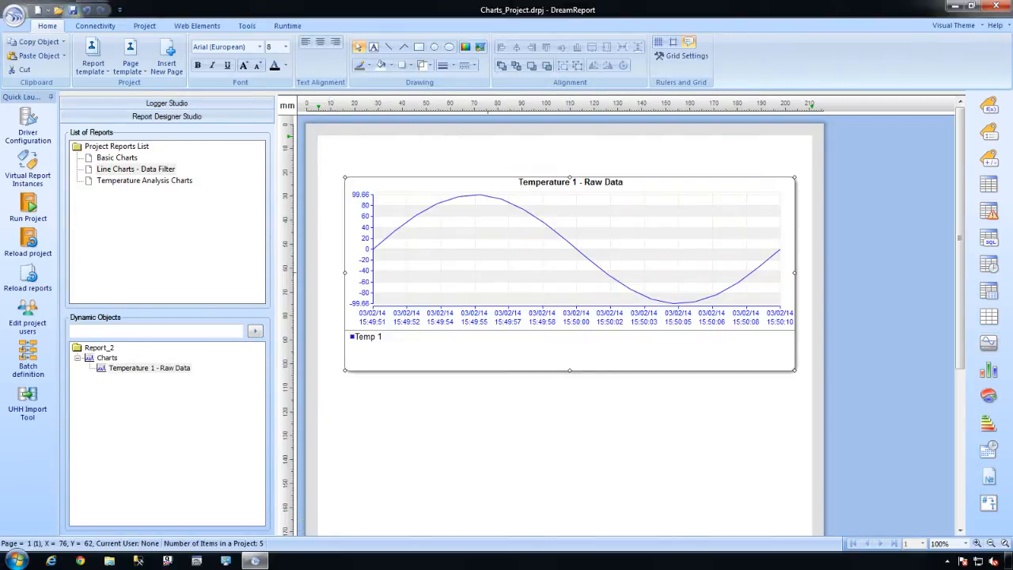
- Paste a copy of the Temperature 1 - Raw Data chart below the original on the page
click(420, 437)
scroll(422, 438, down, 4)
key(ctrl+v)
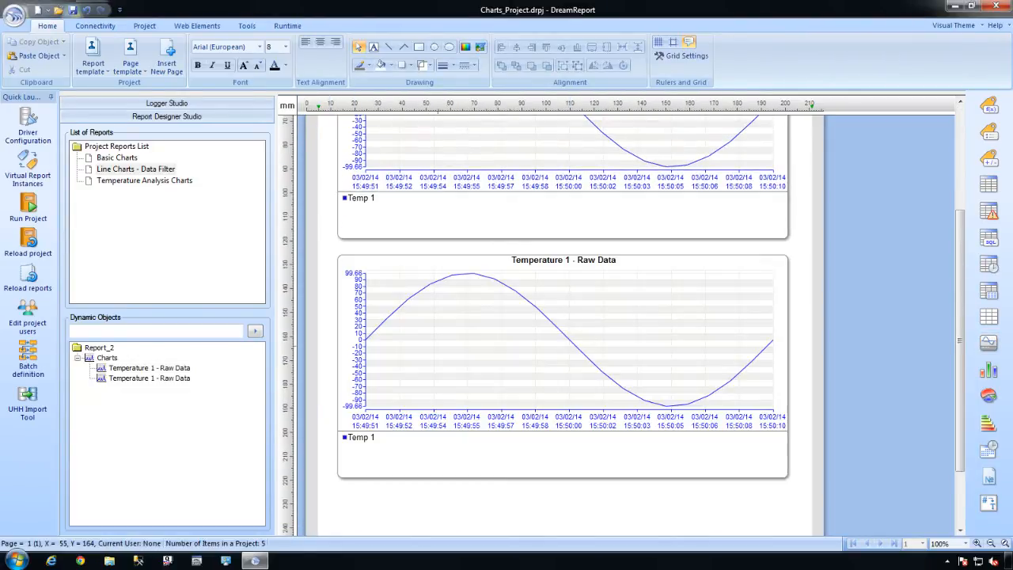
- Rename the copied chart Temperature 1 - Filtered between 20° and 60°
double_click(438, 345)
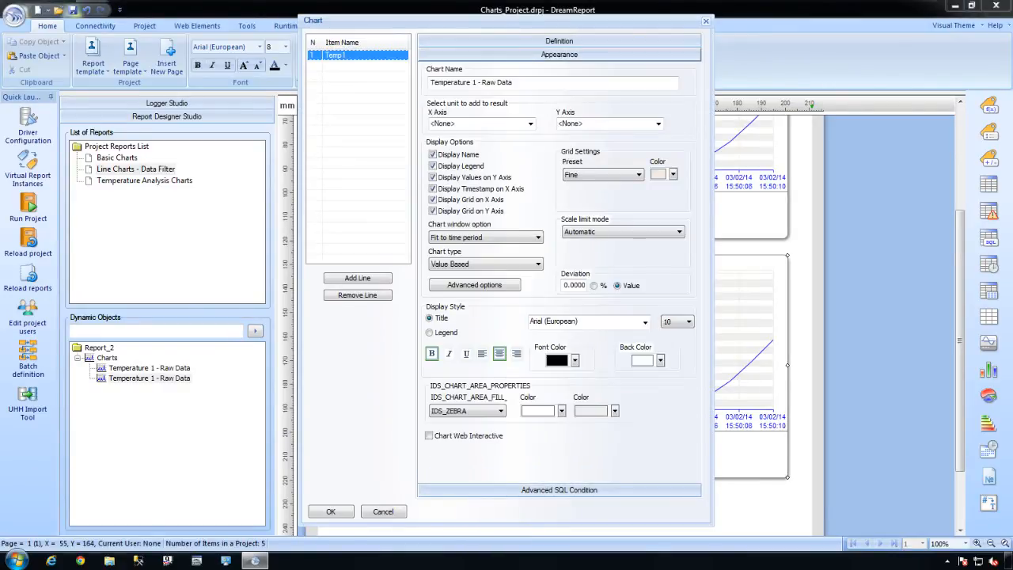
drag(480, 82, 514, 82)
key(BackSpace)
text(Filtere)
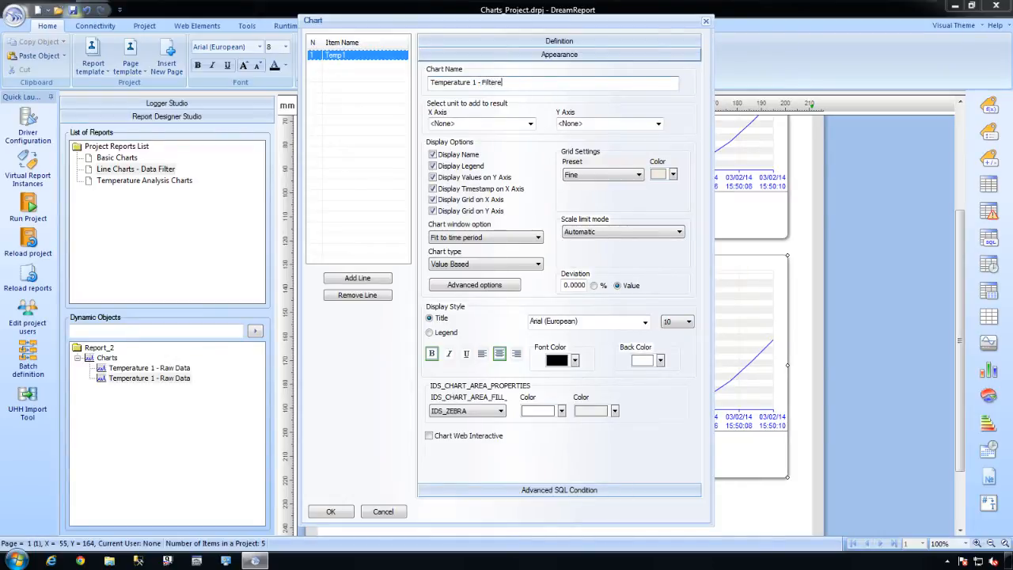
text(d between 20° and 60°)
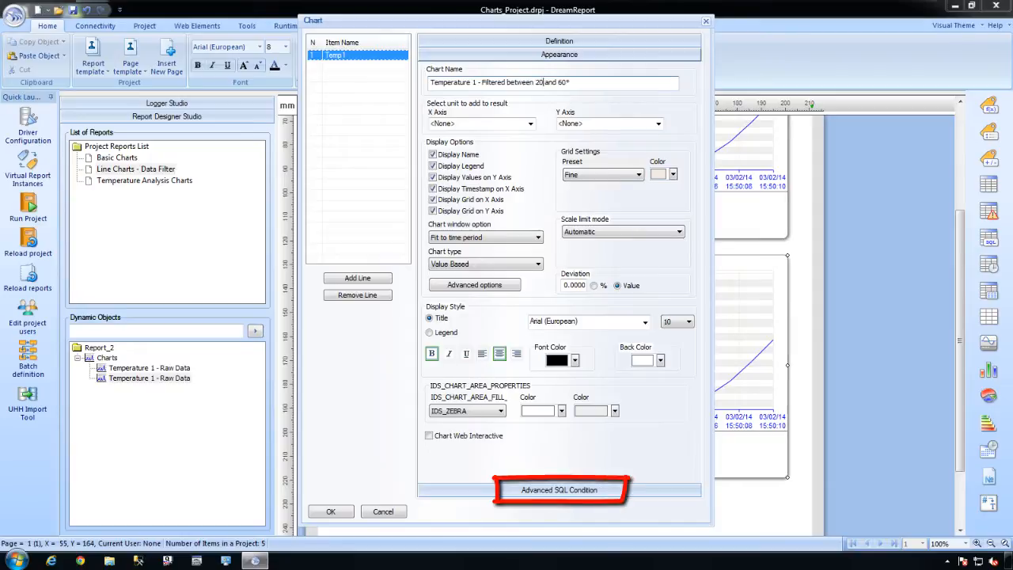
- Choose Temp1 from PLC_Data as the data item for the copied chart's advanced SQL condition
click(560, 490)
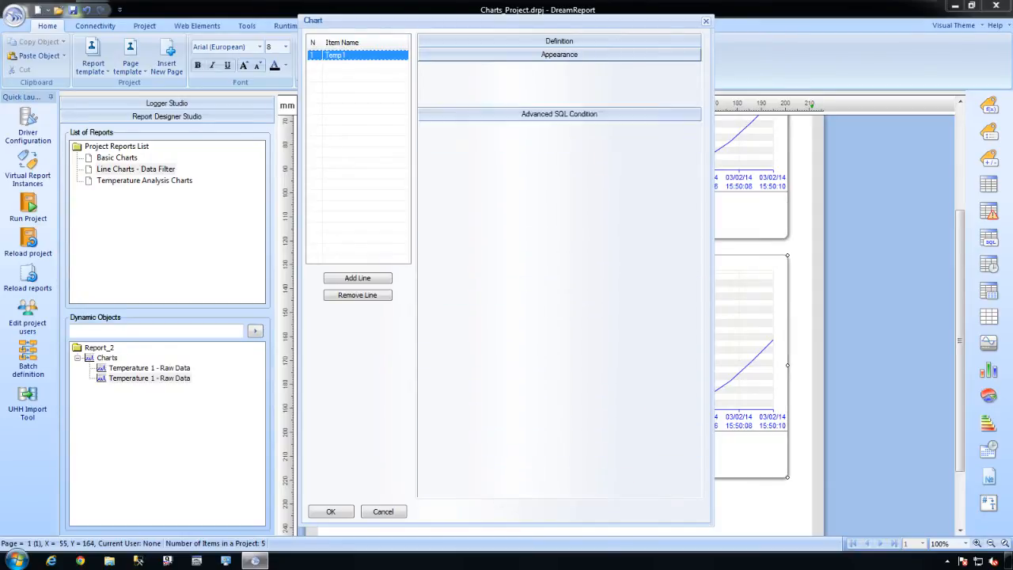
click(679, 187)
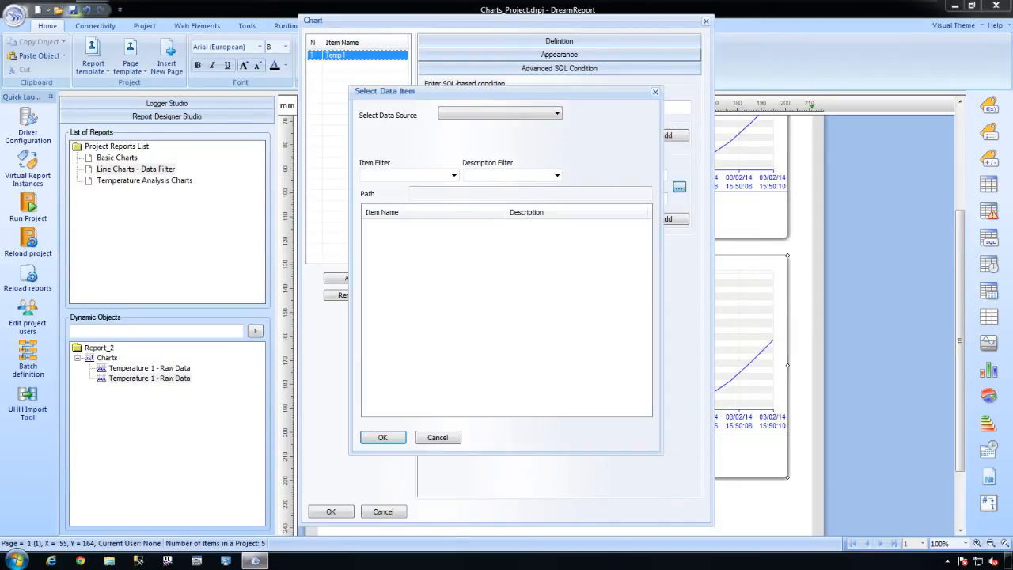
click(557, 114)
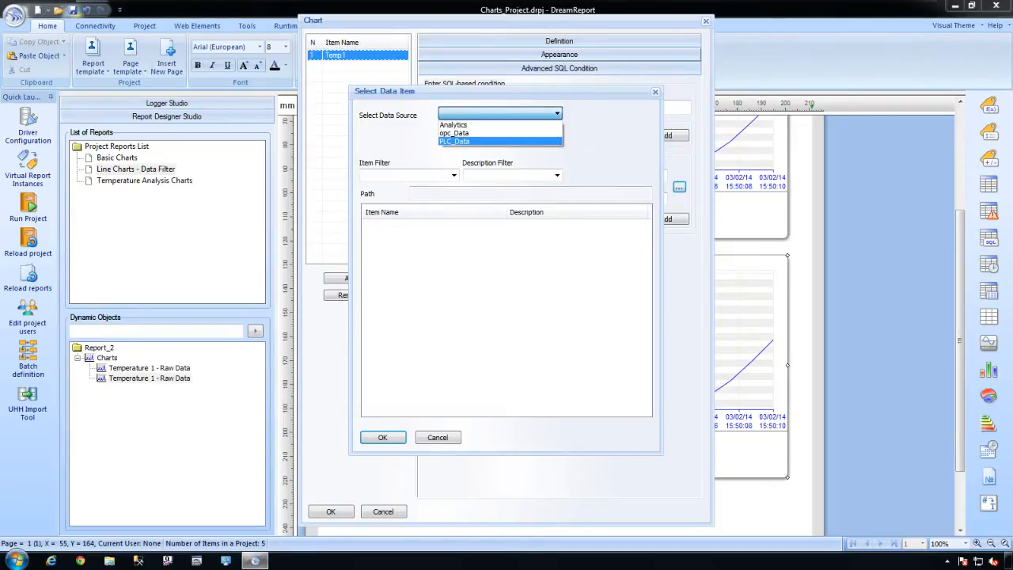
click(483, 139)
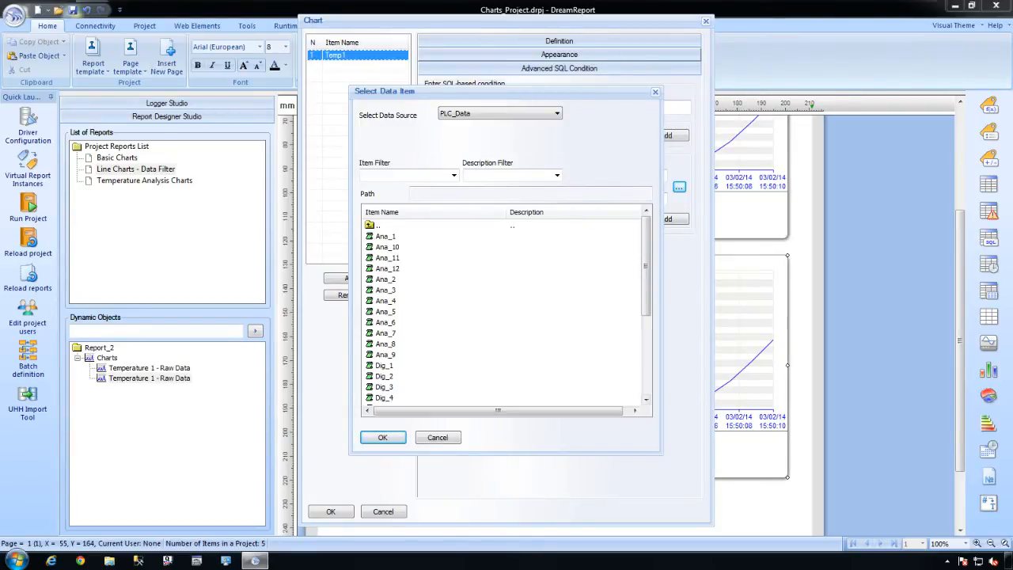
scroll(646, 309, down, 5)
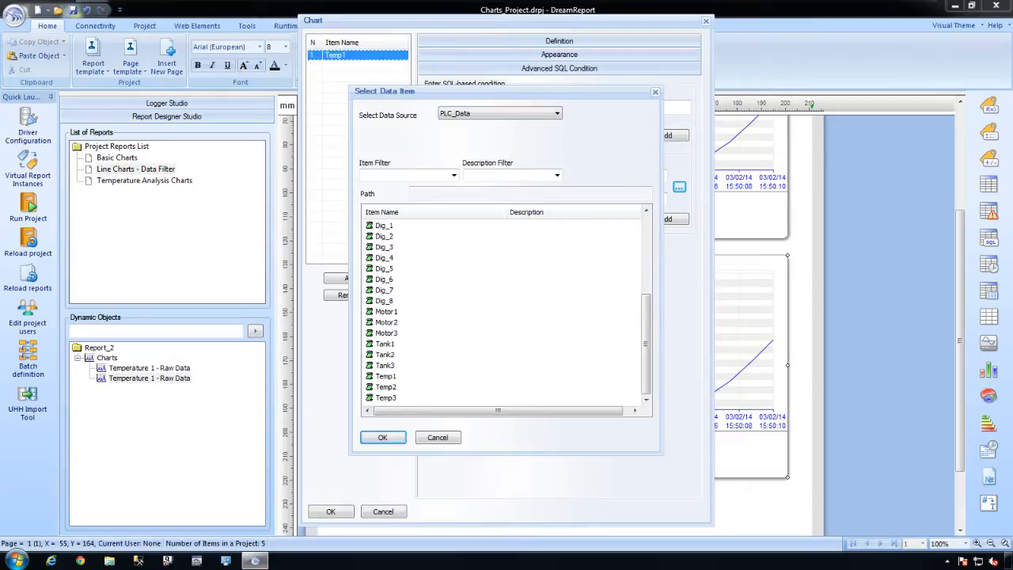
double_click(385, 376)
- Define the condition [i#PLC_Data.Temp1] > 20 AND [i#PLC_Data.Temp1] < 60 and accept the chart settings
click(666, 219)
text(> )
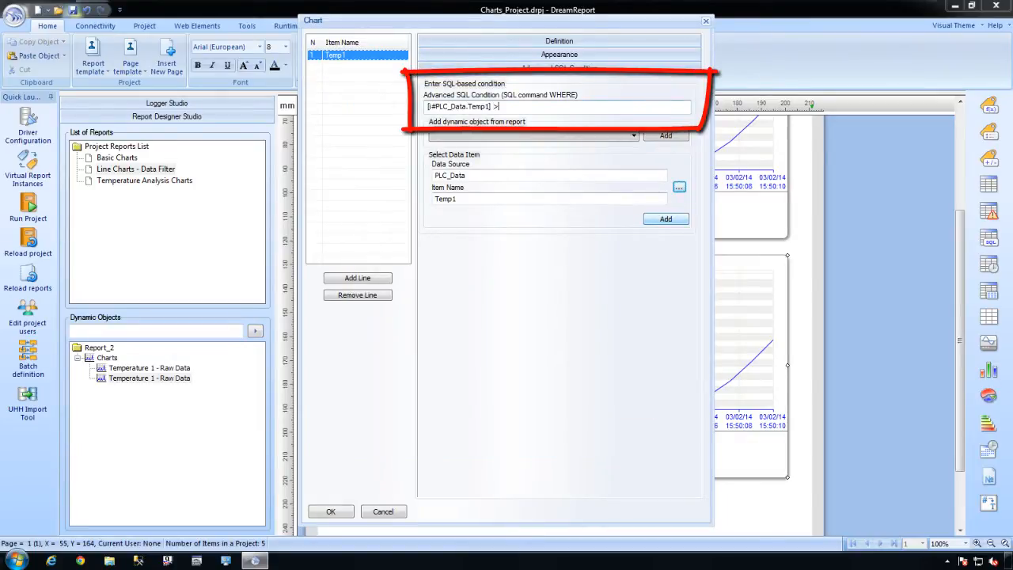
text(2)
click(666, 218)
text(< 60)
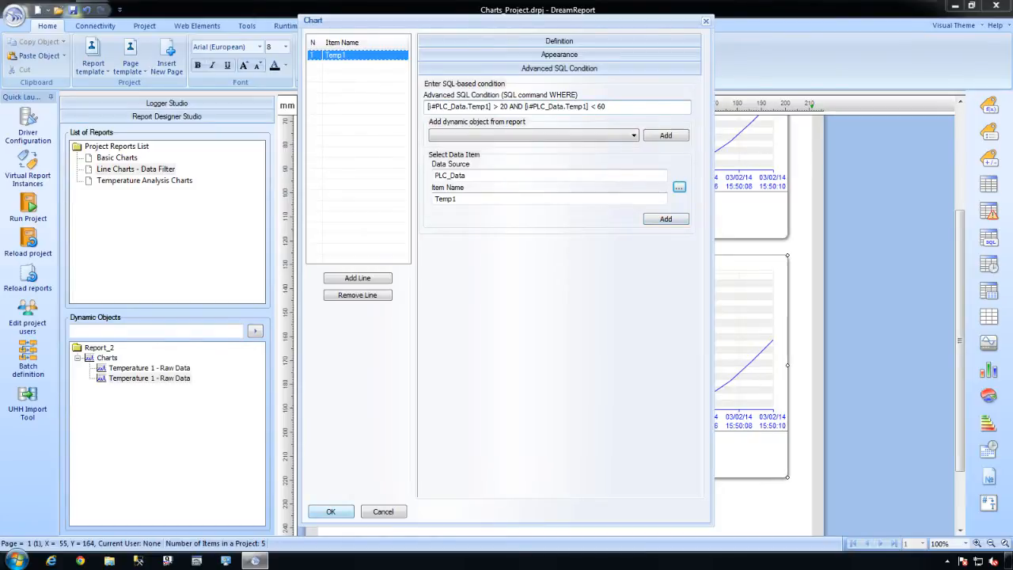
click(331, 511)
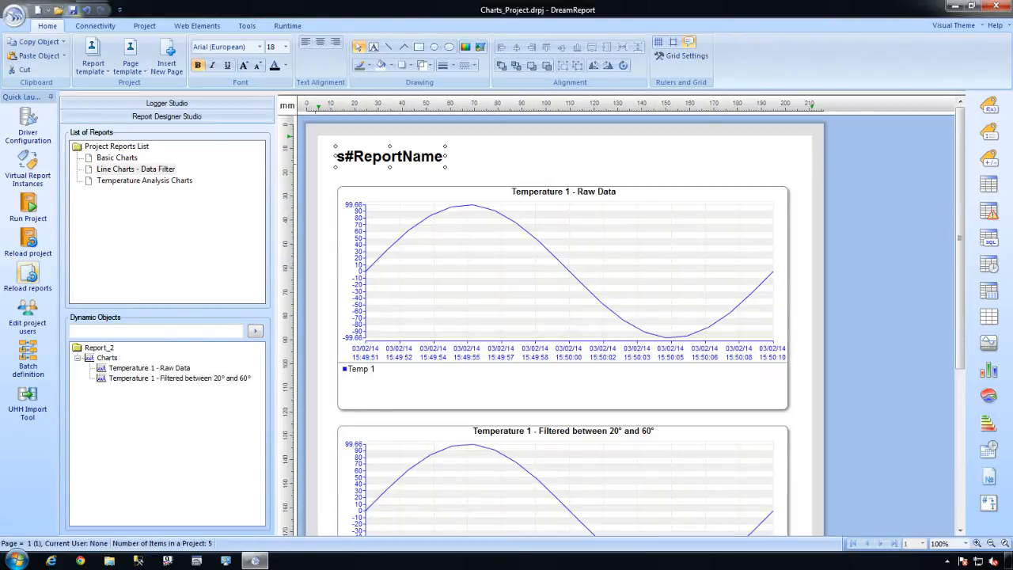
- Save the changes, reload the reports, and view the generated Line Charts - Data Filter PDF in Adobe Reader
click(28, 274)
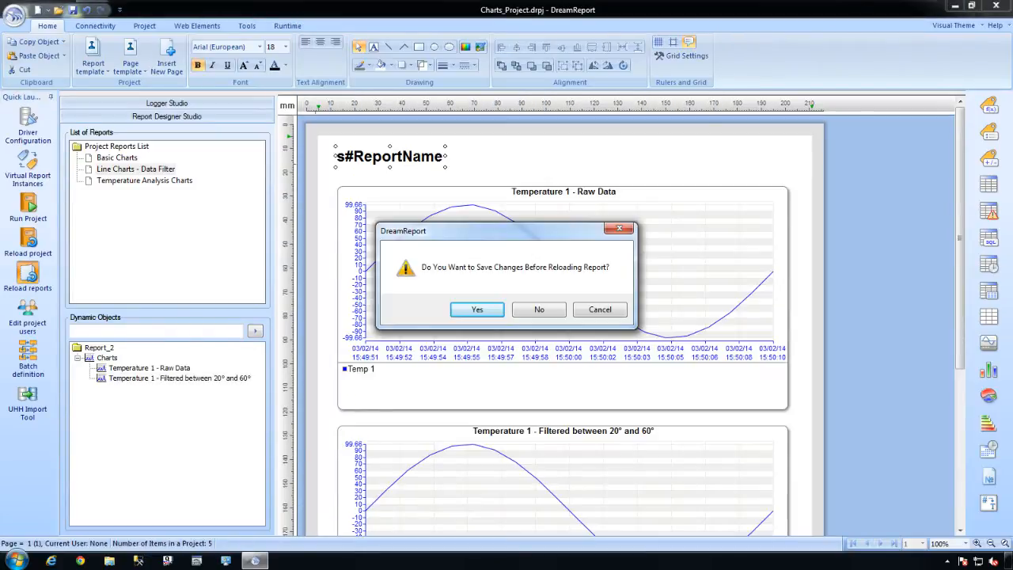
click(477, 310)
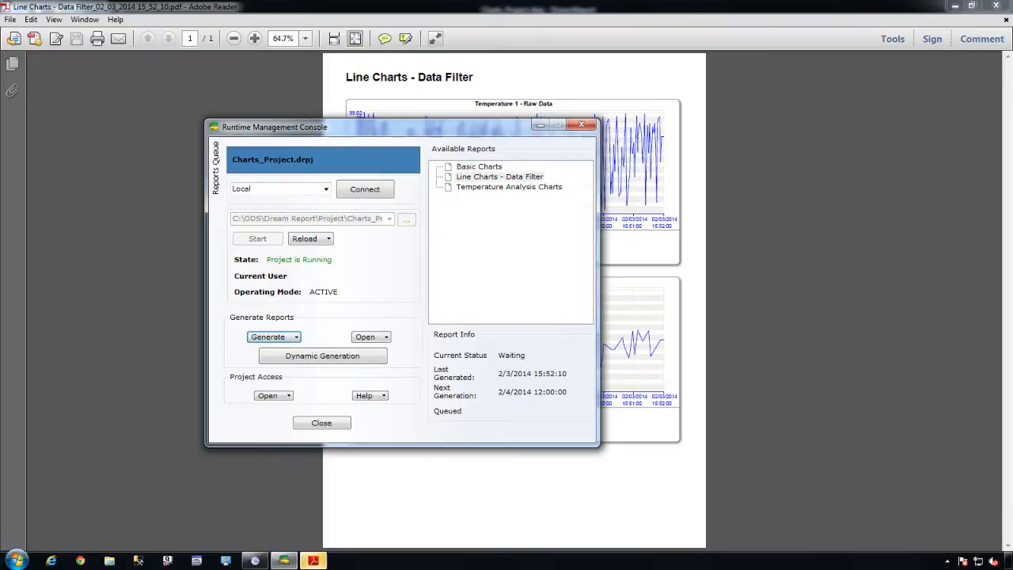
click(313, 560)
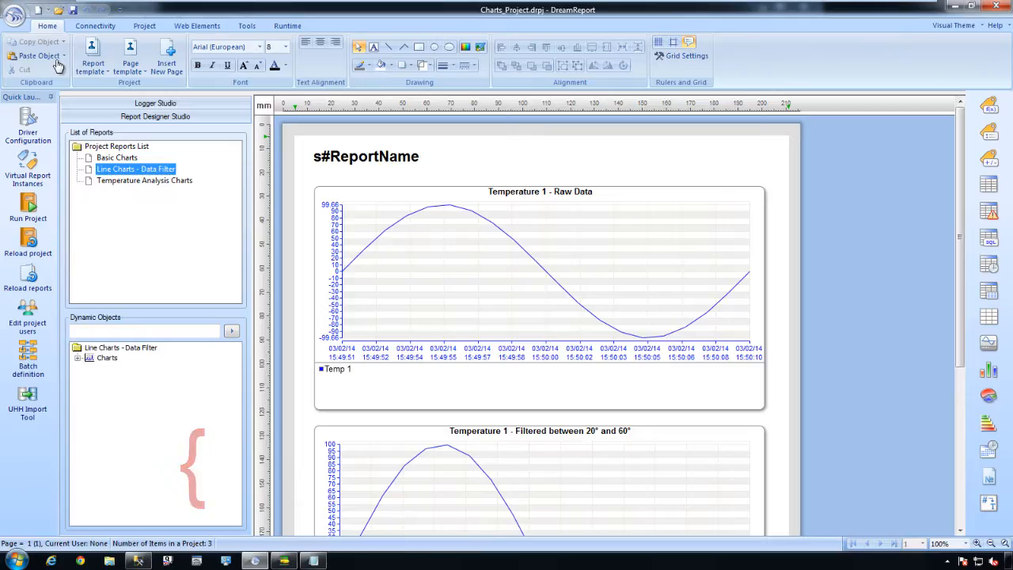
- Create a new report named Line Charts - Based on SQL Queries and accept the report settings
click(45, 14)
double_click(491, 118)
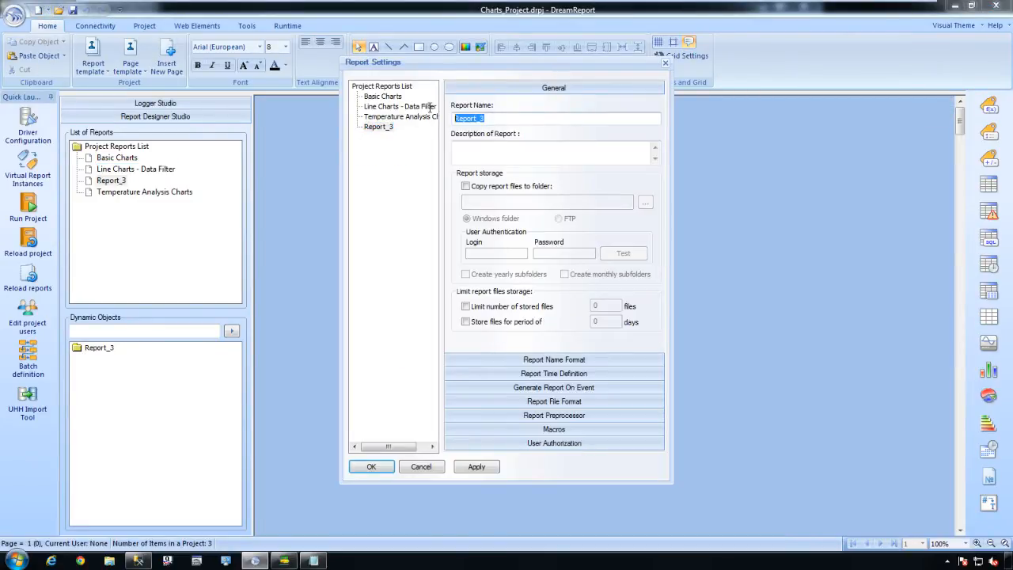
text(Line Charts - Based on SQL Queries)
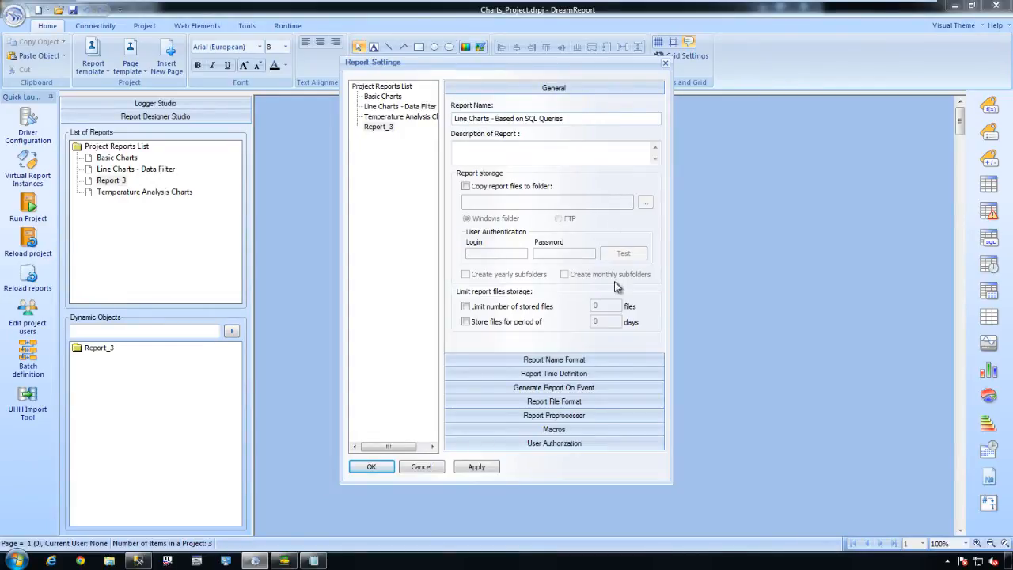
click(370, 466)
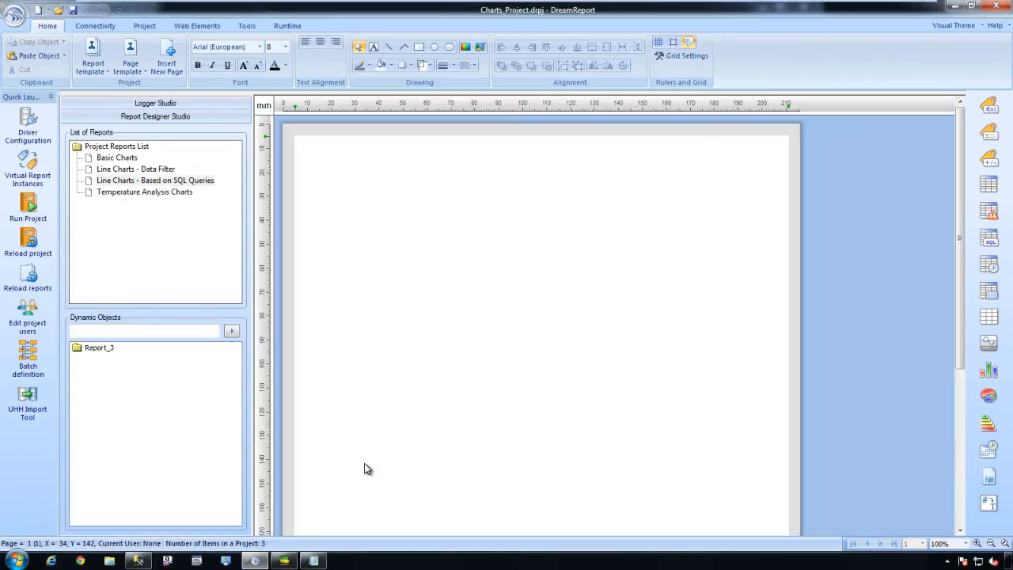
- Place a Report Name dynamic text at the top of the page and draw a chart about 200 mm wide and 80 mm high below it
click(306, 146)
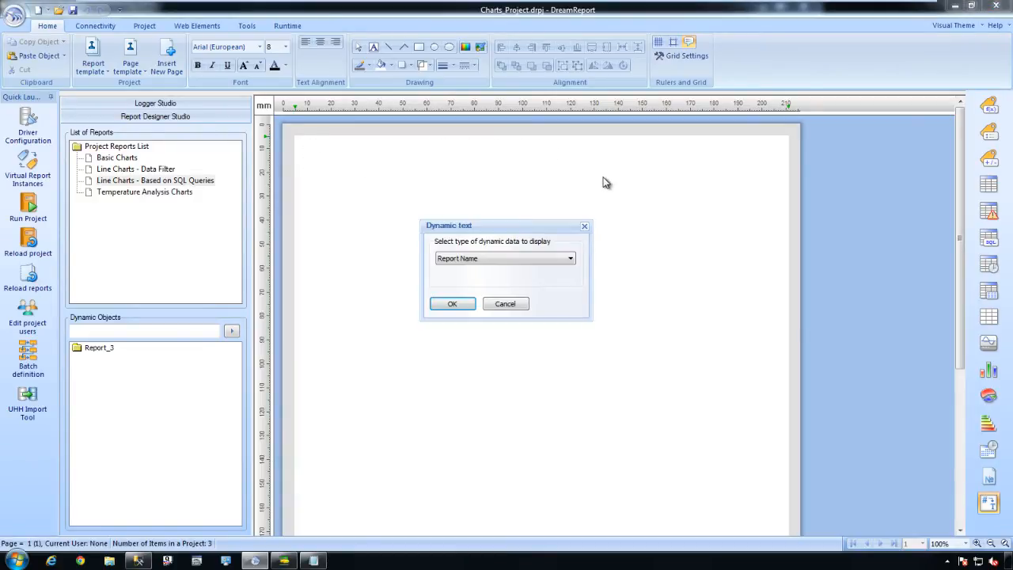
click(459, 304)
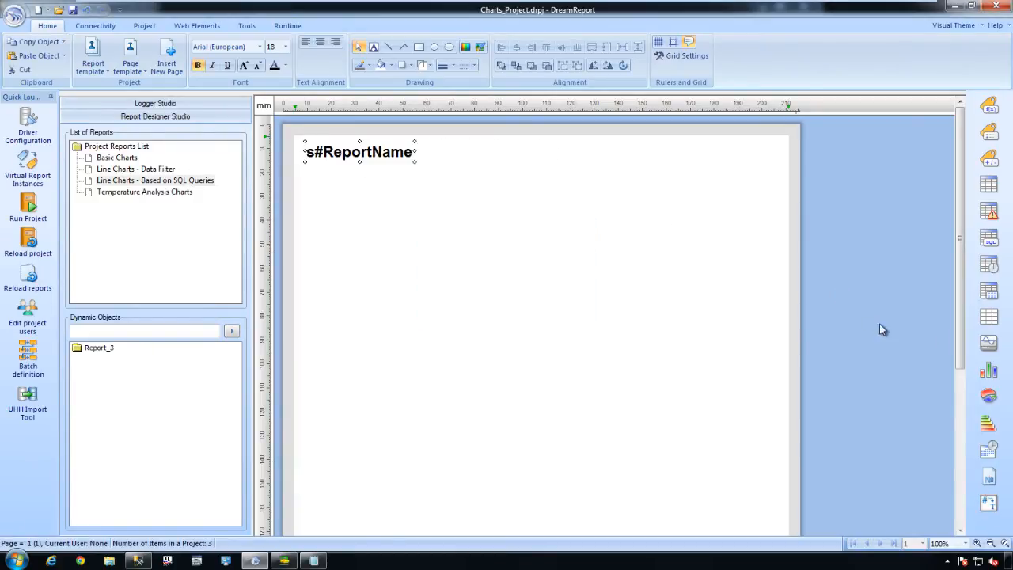
click(987, 348)
drag(303, 171, 779, 364)
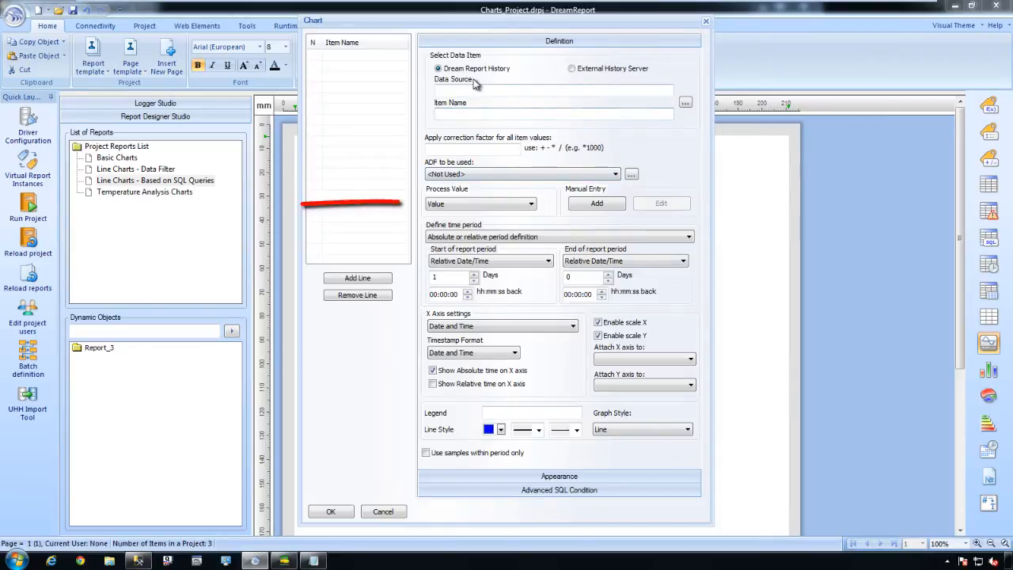
- Set the chart's process value to SQL Query and choose ProcessData as its ODBC database source
click(531, 204)
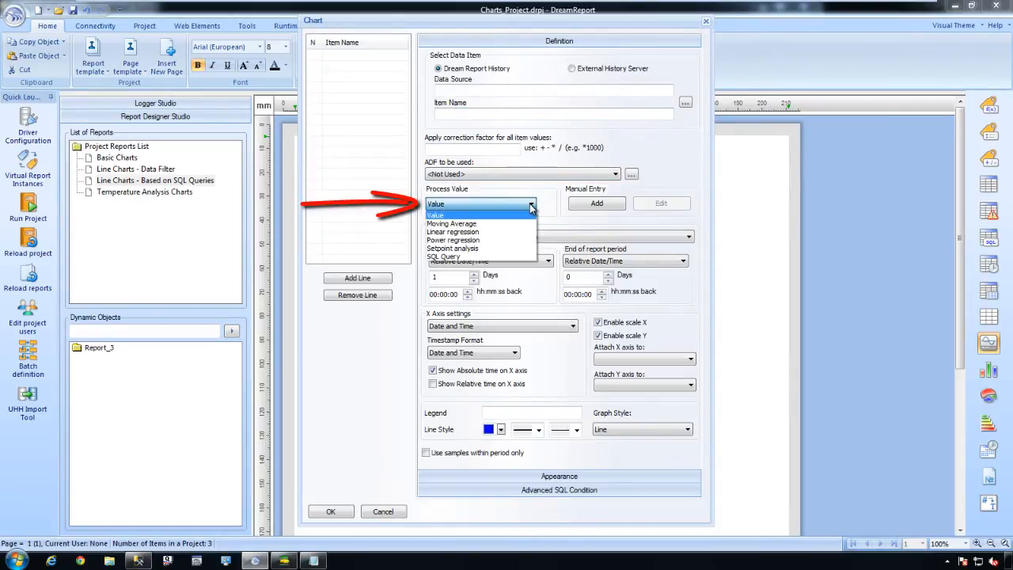
click(510, 257)
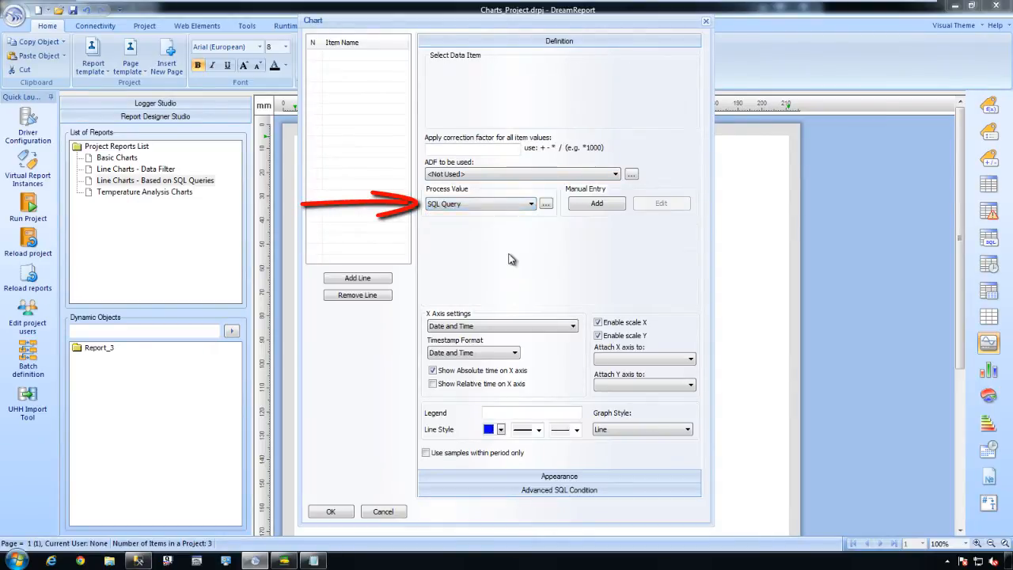
click(546, 204)
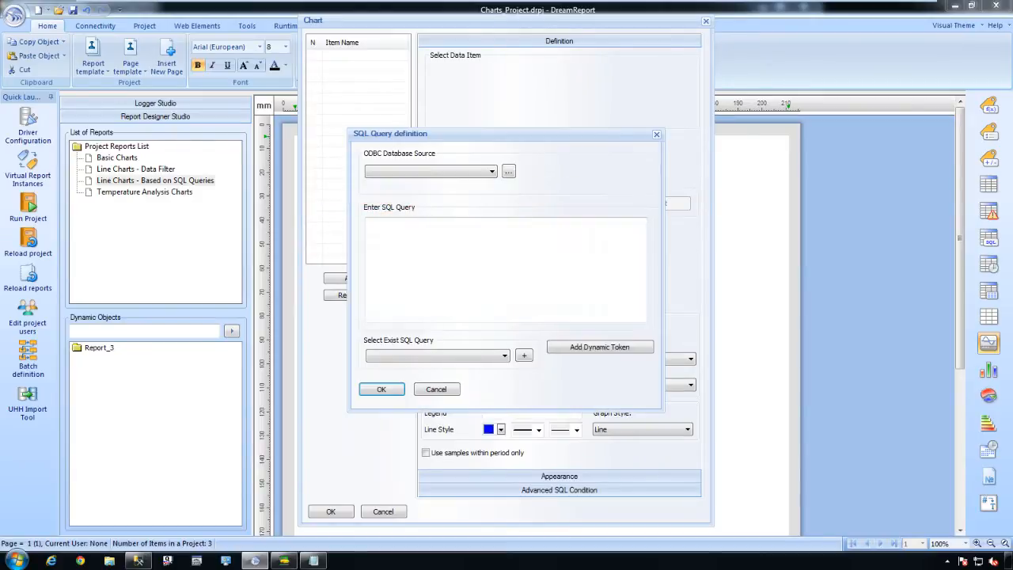
click(489, 172)
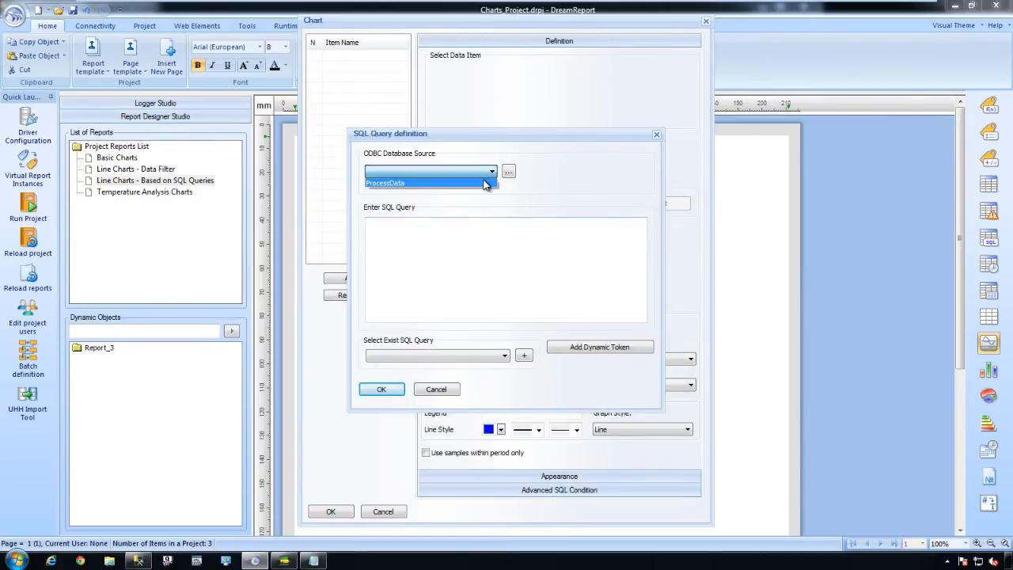
click(485, 183)
- Test the connection of the ProcessData DSN definition and close the DSN manager
click(509, 172)
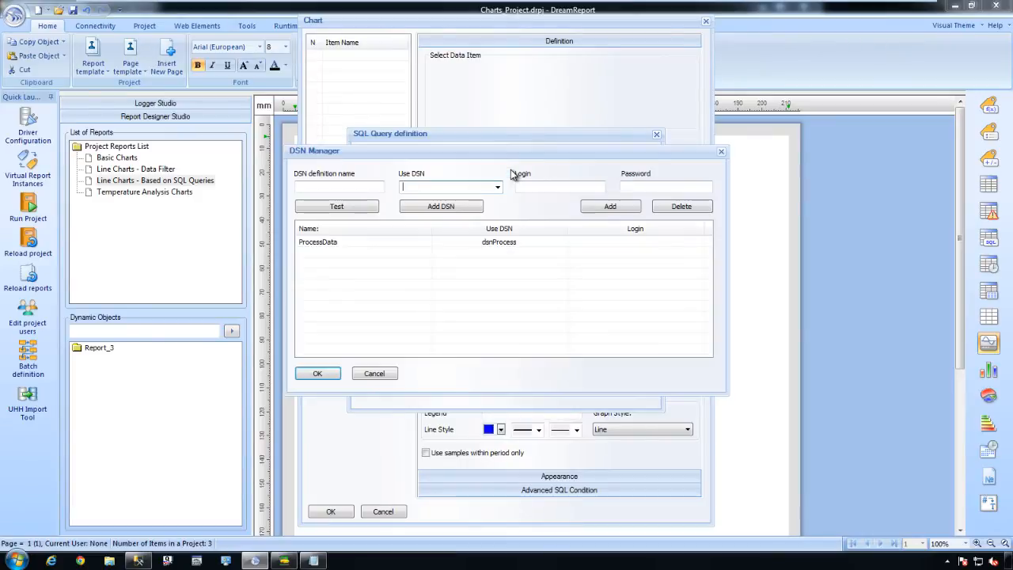
click(359, 241)
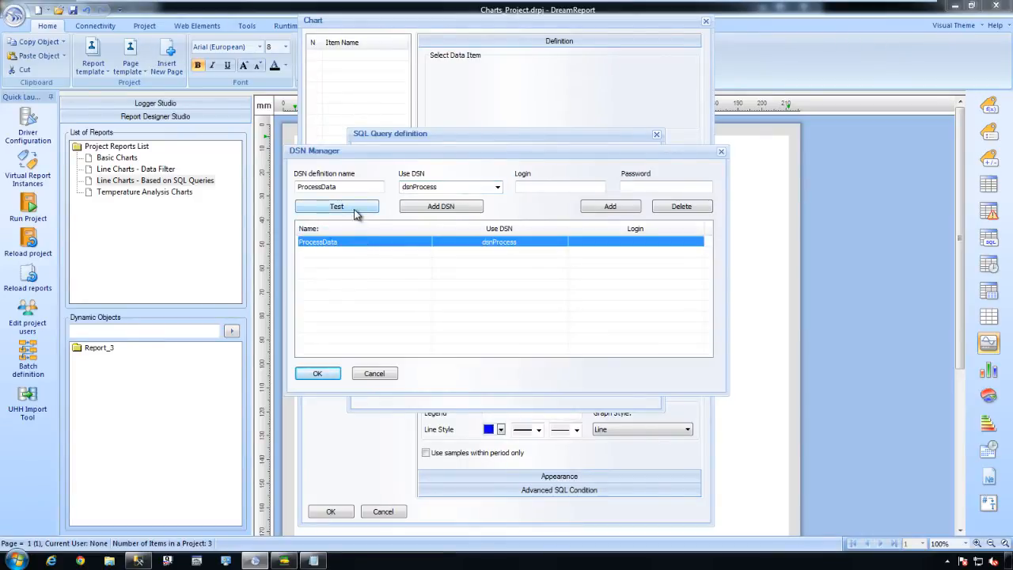
click(355, 211)
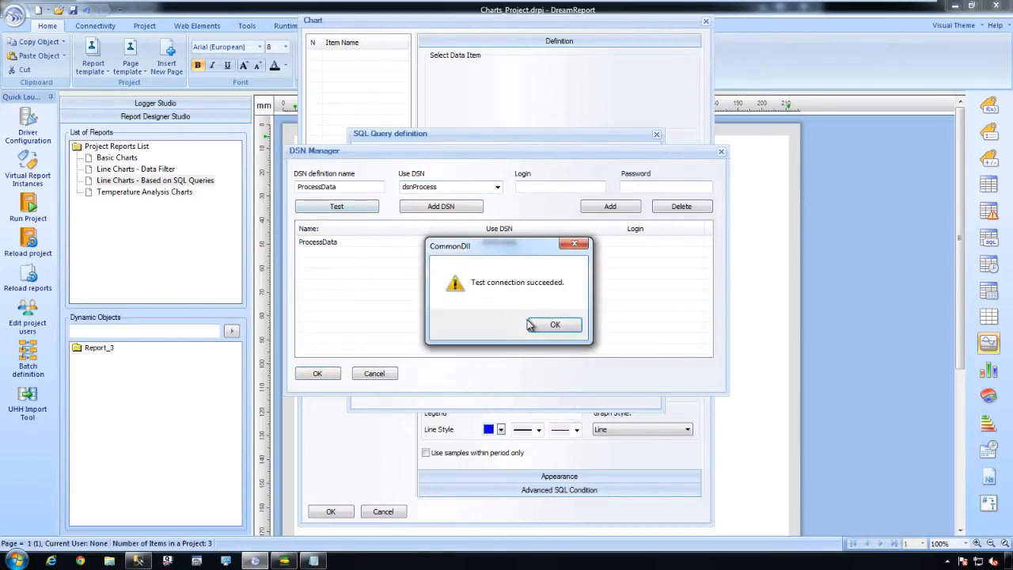
click(554, 325)
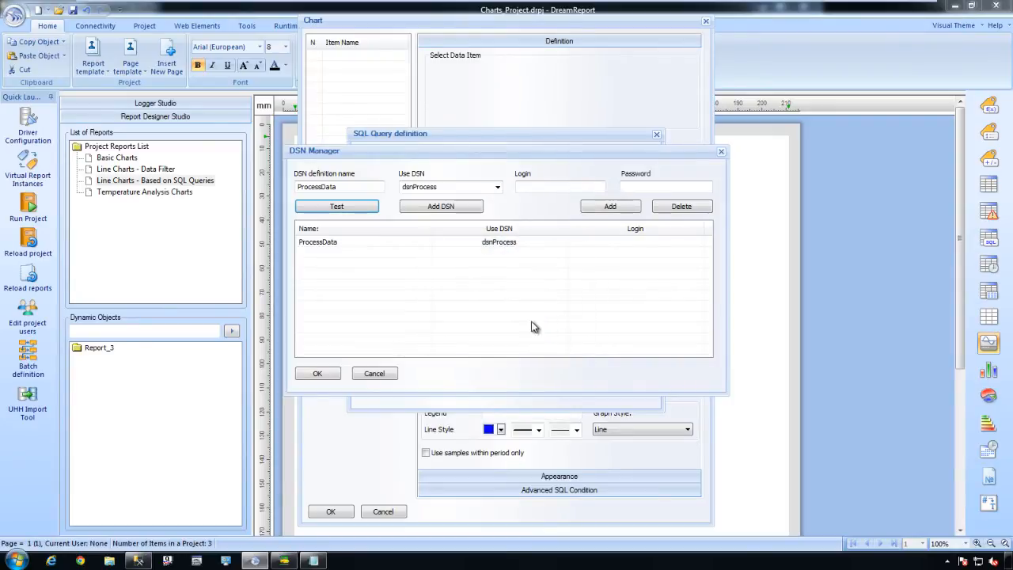
click(317, 374)
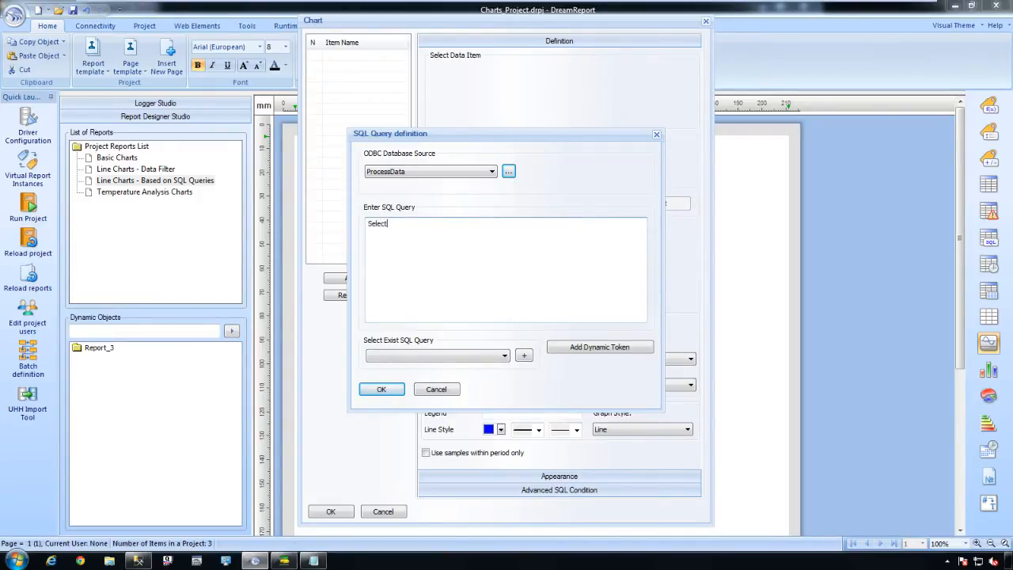
- Query Batch_Data for TimeStamp, Tank1 [Tank1 Level], Tank2 [Tank2 Level] and Tank1 + Tank2 [Total Qty] from '1/1/2014' to before '1/8/2014', and add the line
key(ctrl+a)
text(Select TimeStamp, Tank1 [Tank1 Level], Tank2 [Tank2 Level], Tank1 + Tank2 [Total Qty] From Batch_Data Where TimeStamp >= '1/1/2014' And TimeStamp < '1/8/2014')
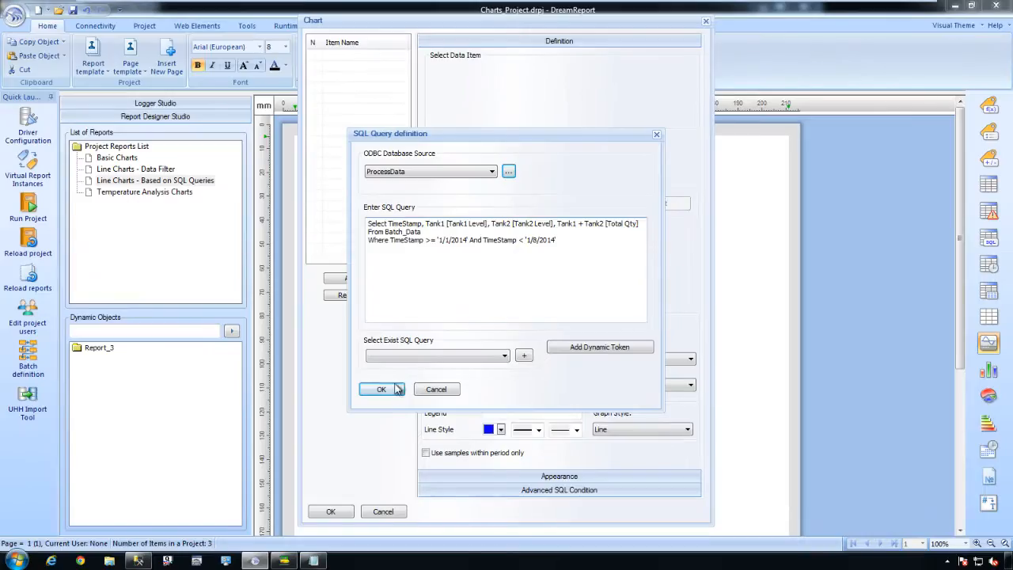
click(394, 390)
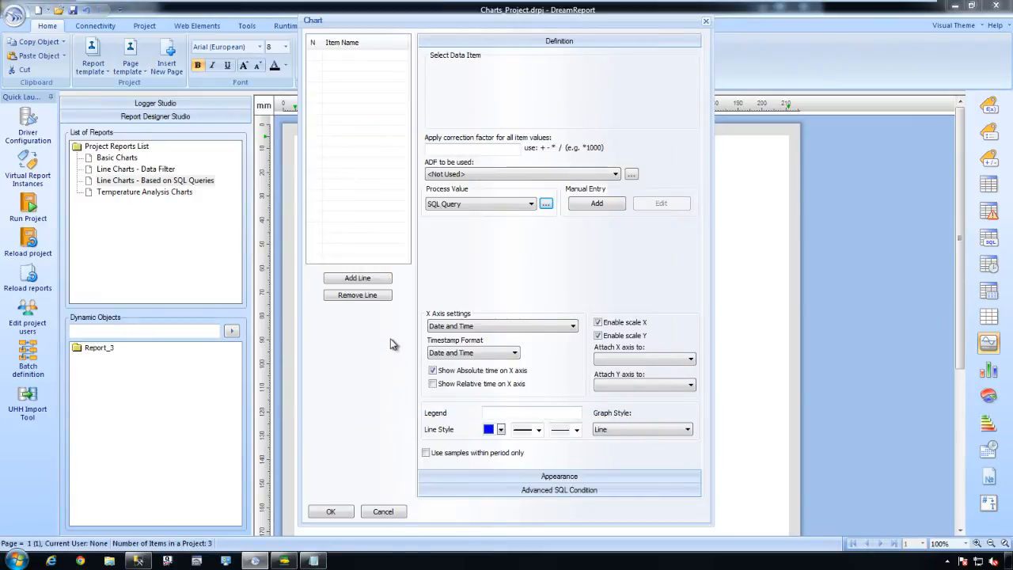
click(373, 284)
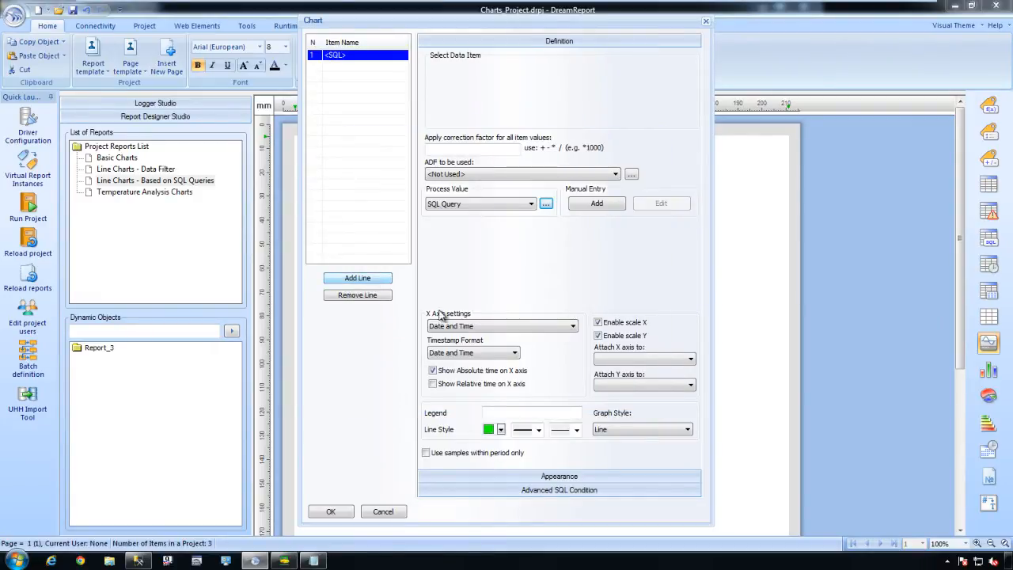
- Display the chart's legend, set a white grid colour and a zebra chart area fill, and apply the chart settings
click(508, 479)
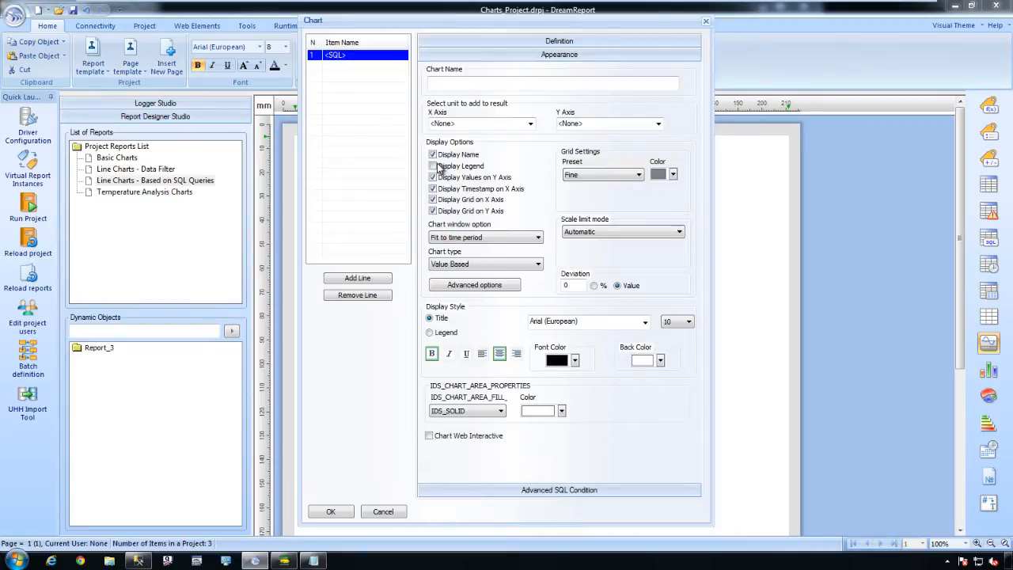
click(436, 167)
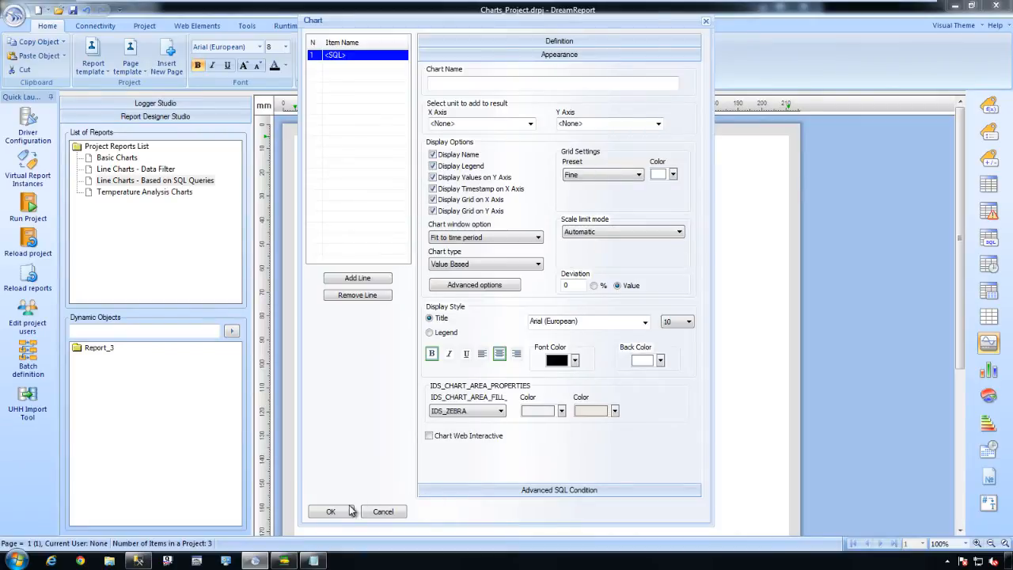
click(330, 511)
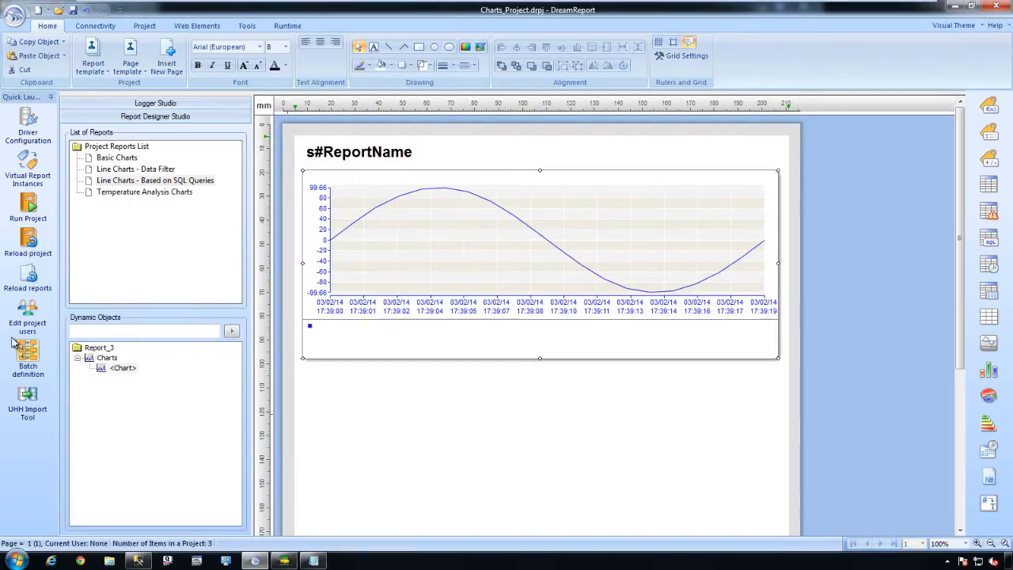
- Save and reload the reports, generate Line Charts - Based on SQL Queries, and inspect its chart enlarged
click(30, 289)
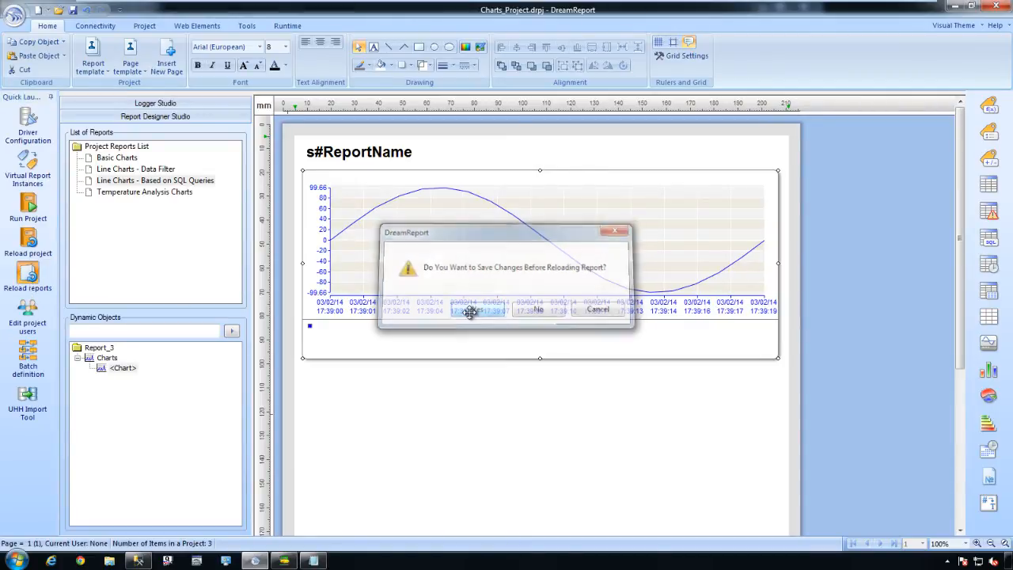
click(468, 312)
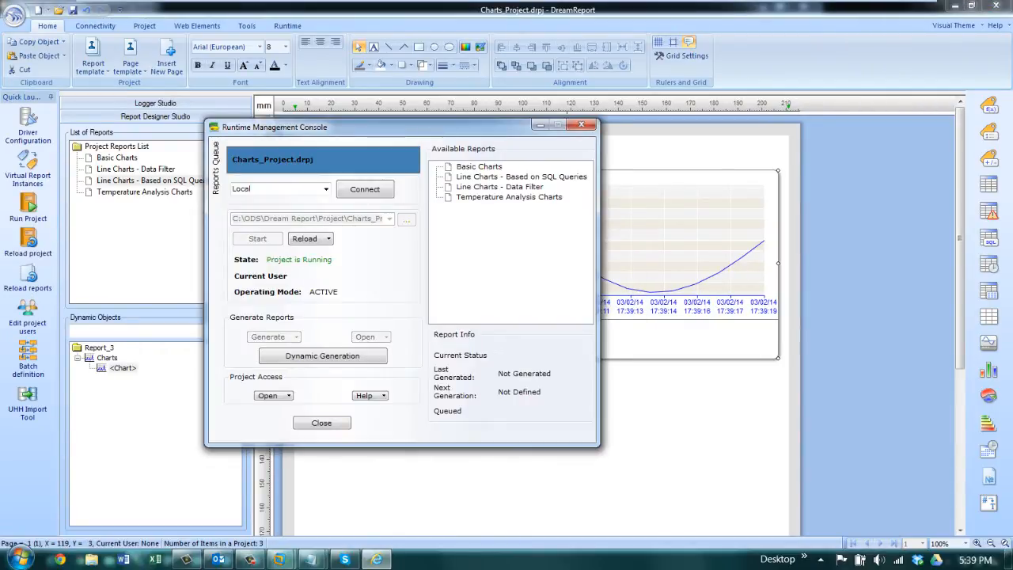
click(513, 177)
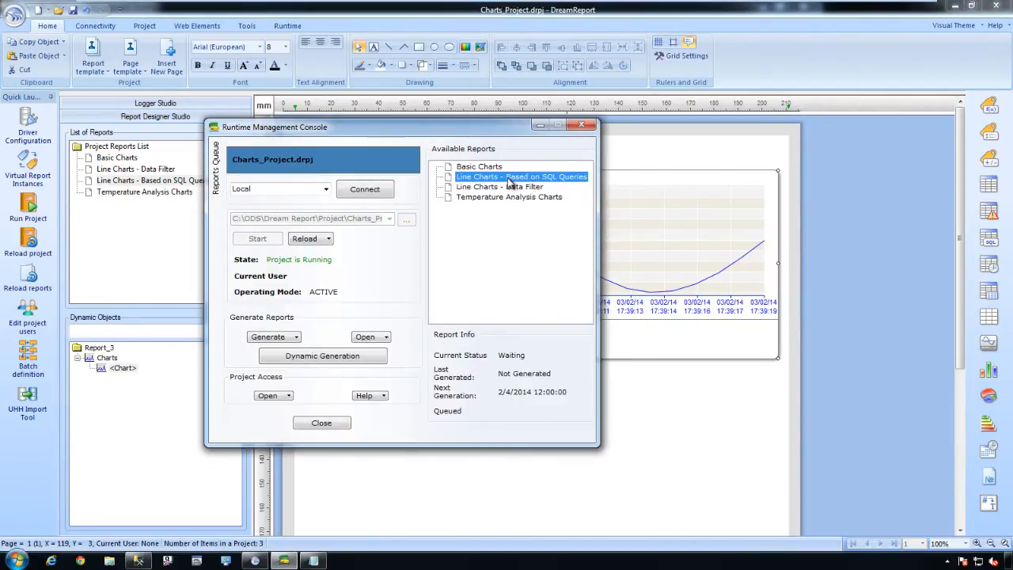
click(269, 337)
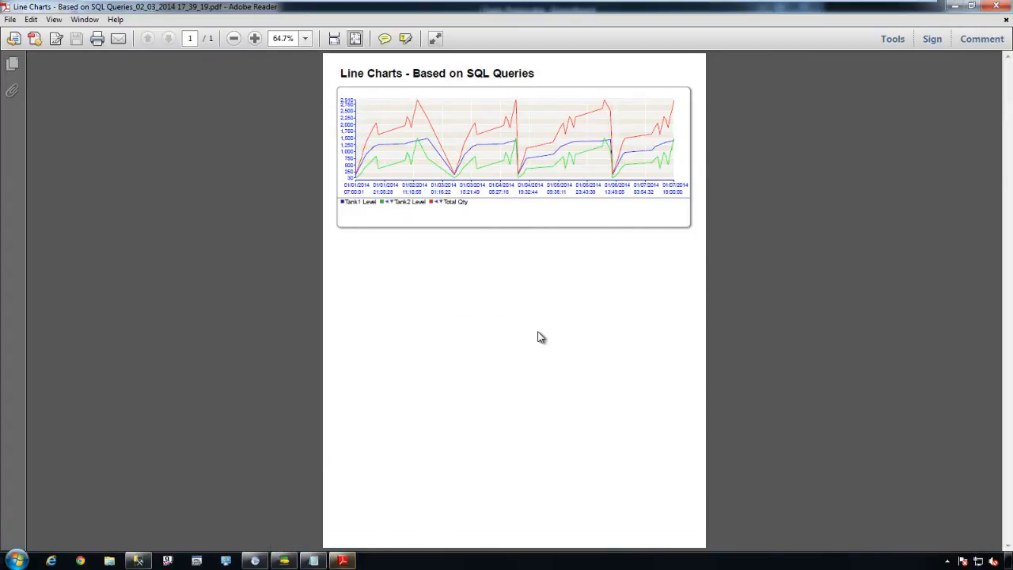
scroll(538, 337, up, 5)
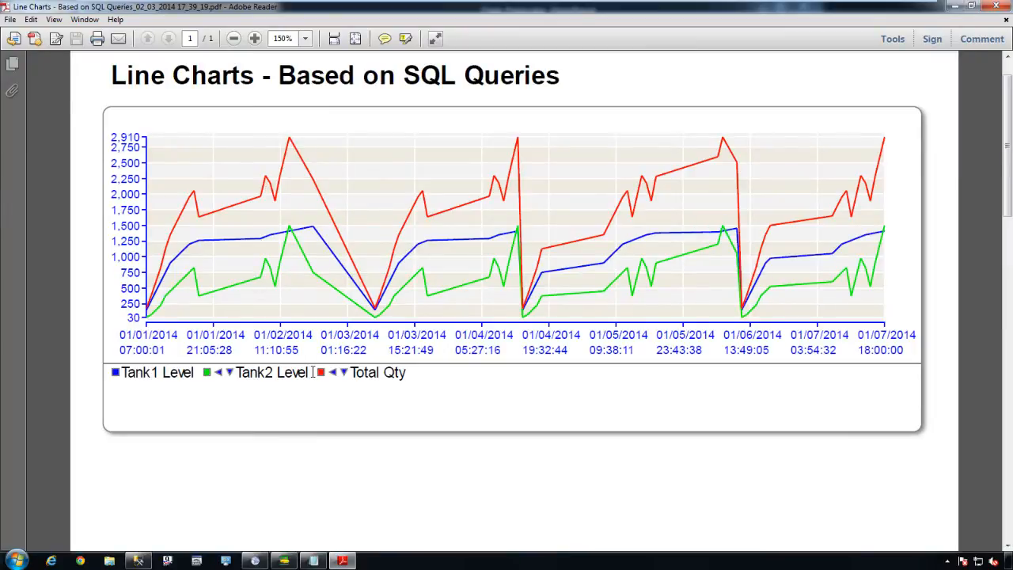
- Switch to SQL Server Management Studio and examine the [Tank1 Level] column alias in the tank level query
key(alt+Tab)
key(alt+Tab)
key(alt+Tab)
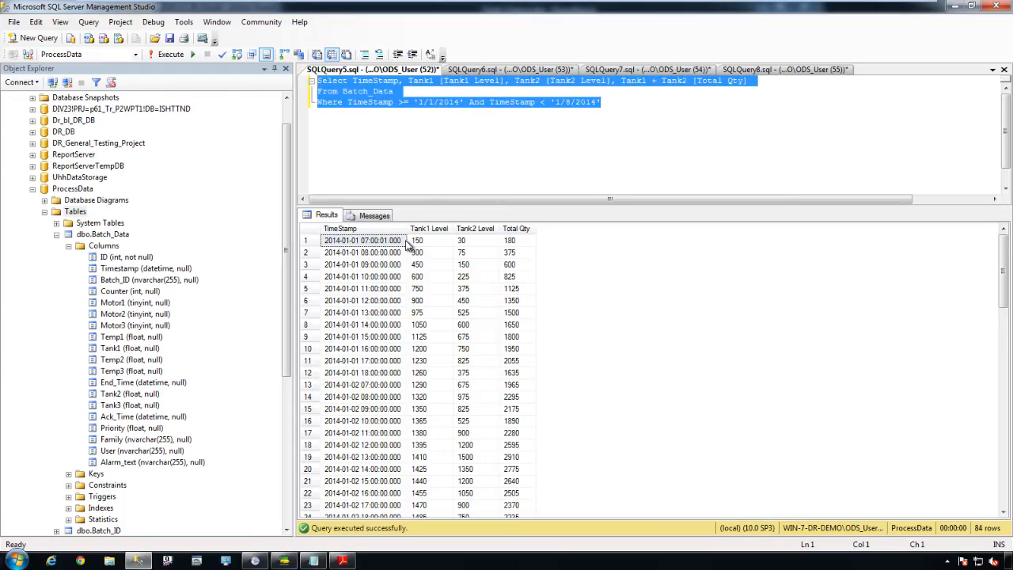
click(442, 80)
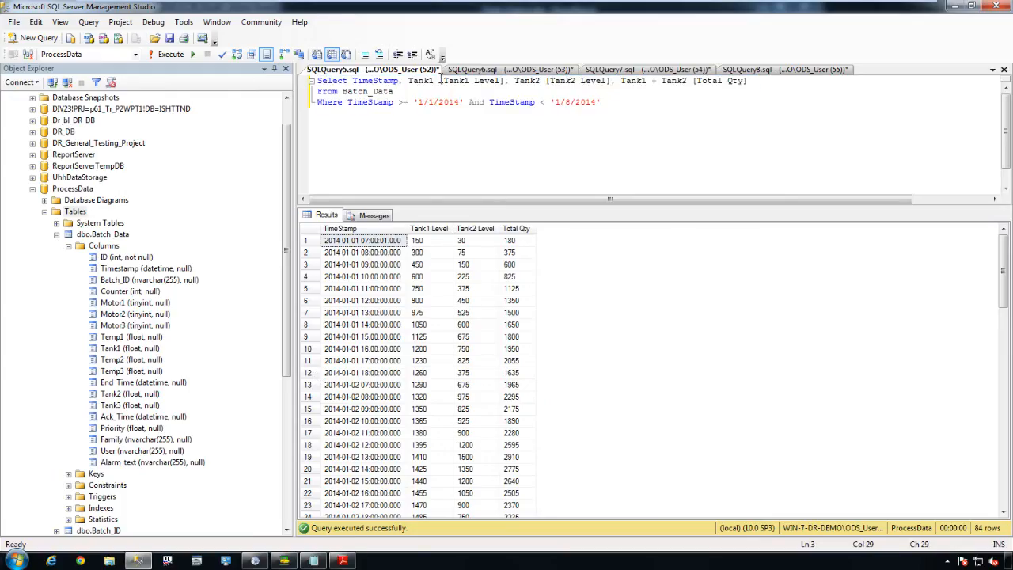
drag(440, 80, 504, 81)
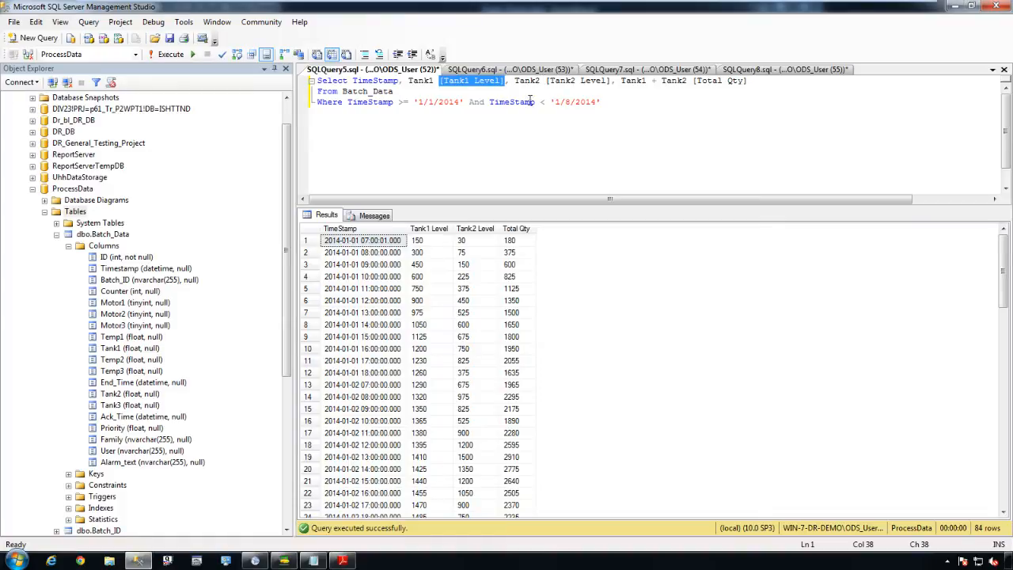
- Examine the Temp1 and Temp2 columns in the SQLQuery6 temperature query and execute the query
click(554, 71)
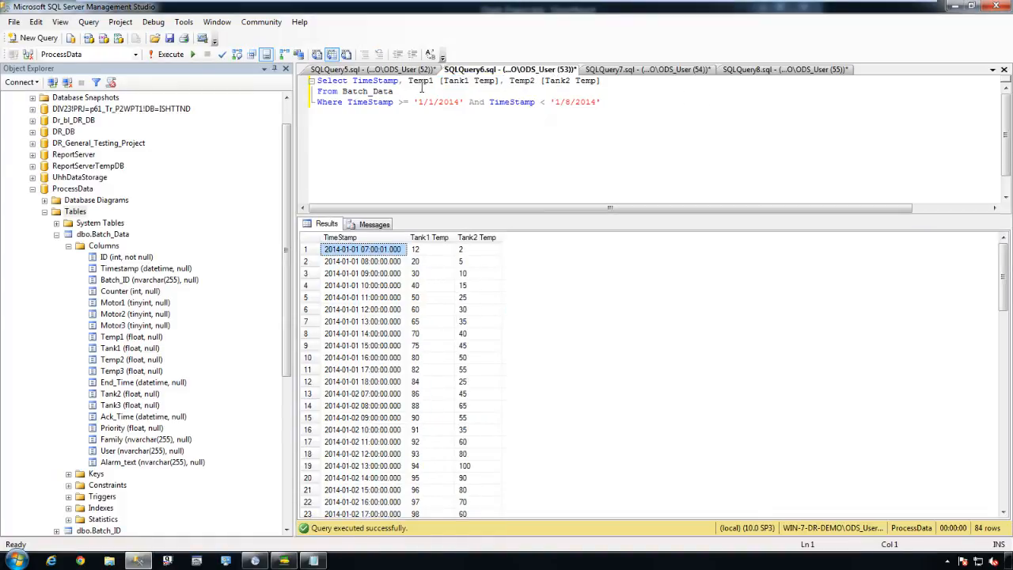
double_click(418, 81)
double_click(524, 81)
click(322, 117)
click(175, 58)
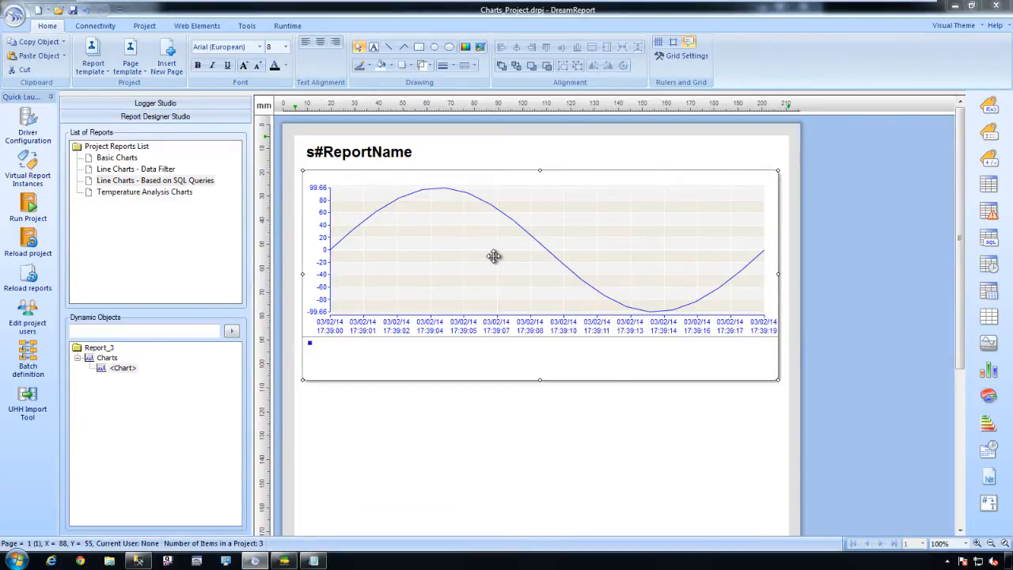
- In DreamReport, set the chart's query to TimeStamp, Temp1 [Tank1 Temp] and Temp2 [Tank2 Temp] from Batch_Data, from '1/1/2014' to before '1/8/2014'
double_click(493, 256)
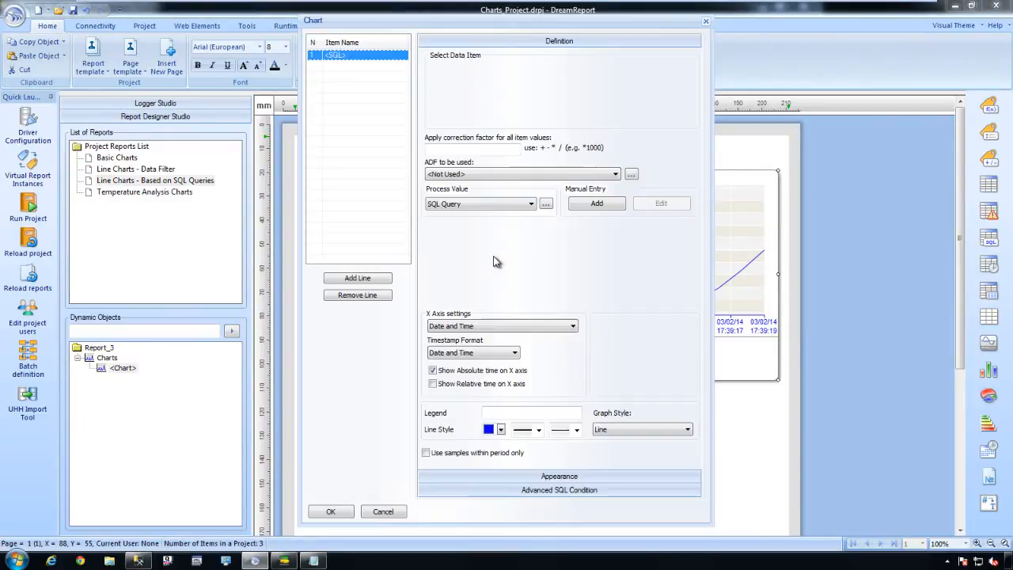
click(546, 204)
drag(570, 240, 330, 225)
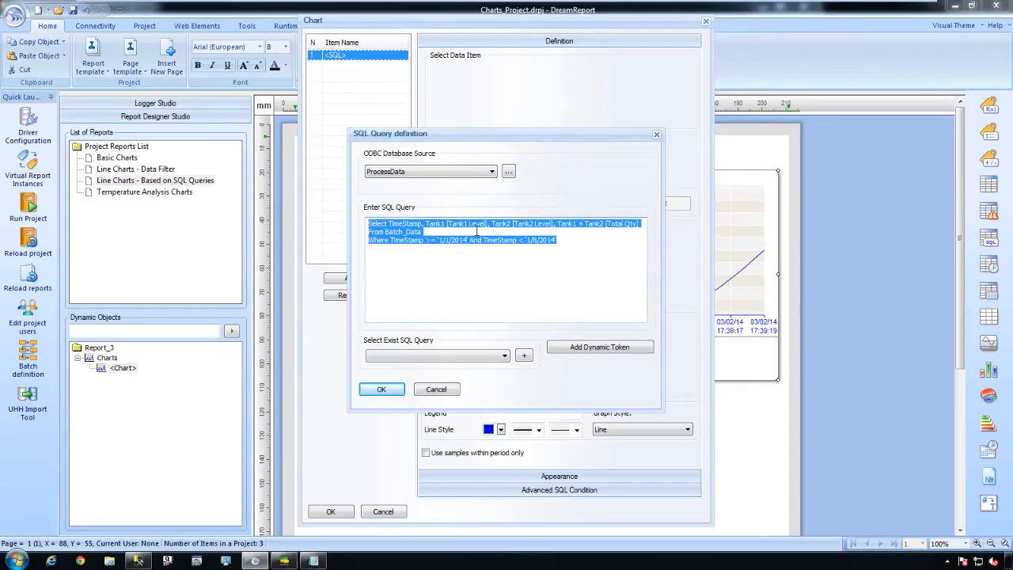
text(Select TimeStamp, Temp1 [Tank1 Temp], Temp2 [Tank2 Temp] From Batch_Data Where TimeStamp >= '1/1/2014' And TimeStamp < '1/8/2014')
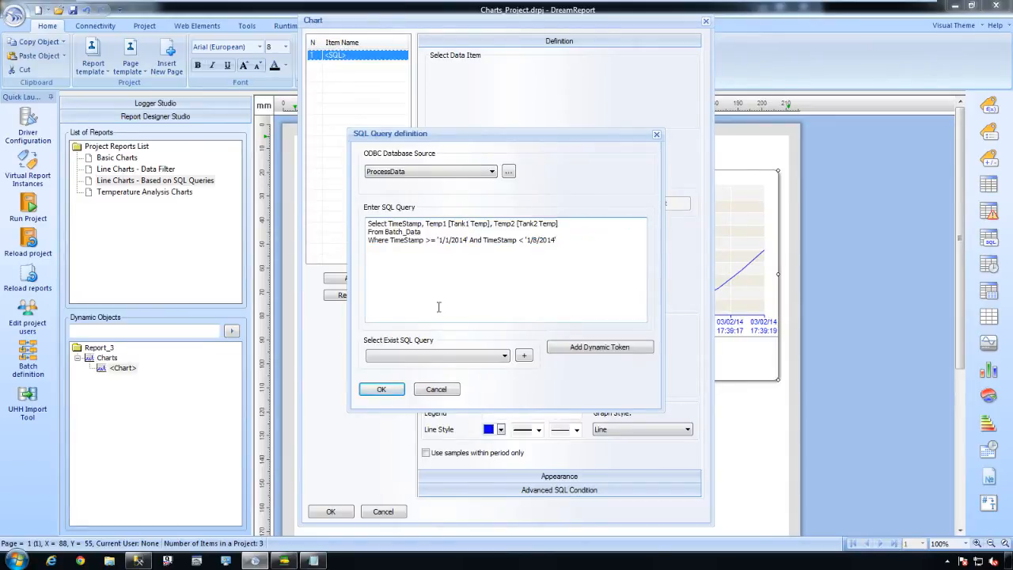
click(386, 387)
- Add the temperature query as a second line in purple, keep its Y axis attached to line 2, and apply the chart settings
click(501, 430)
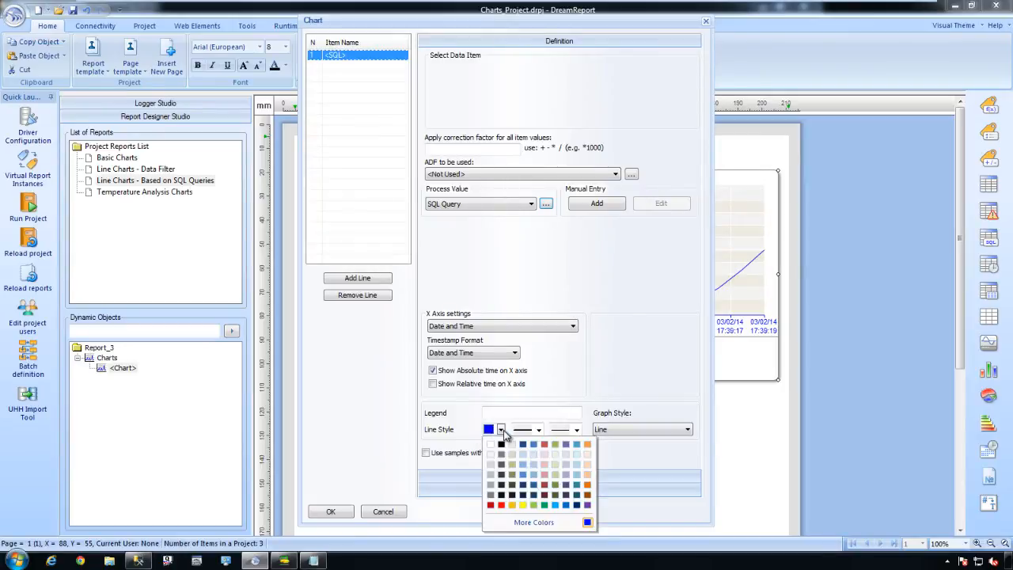
click(567, 446)
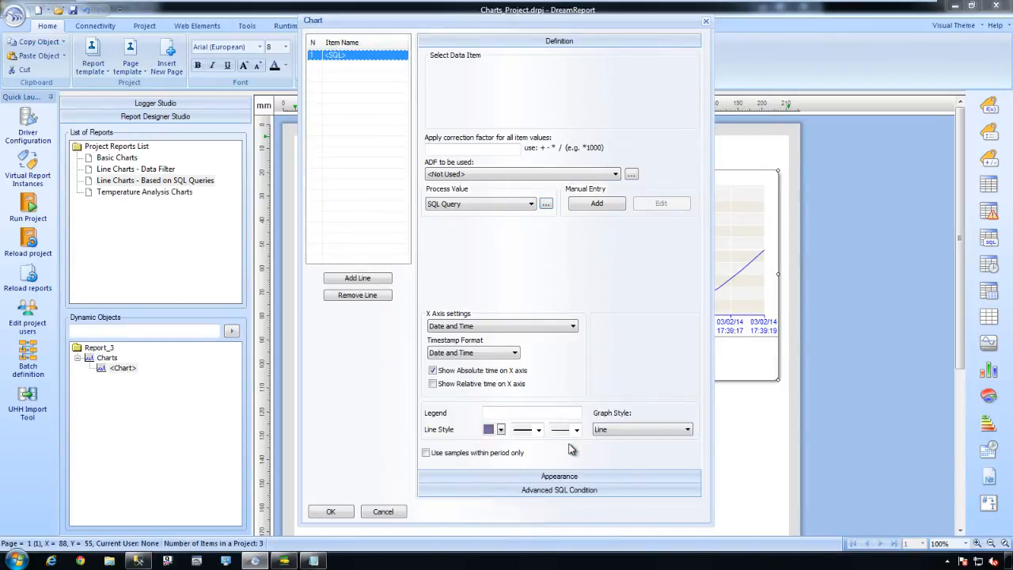
click(380, 280)
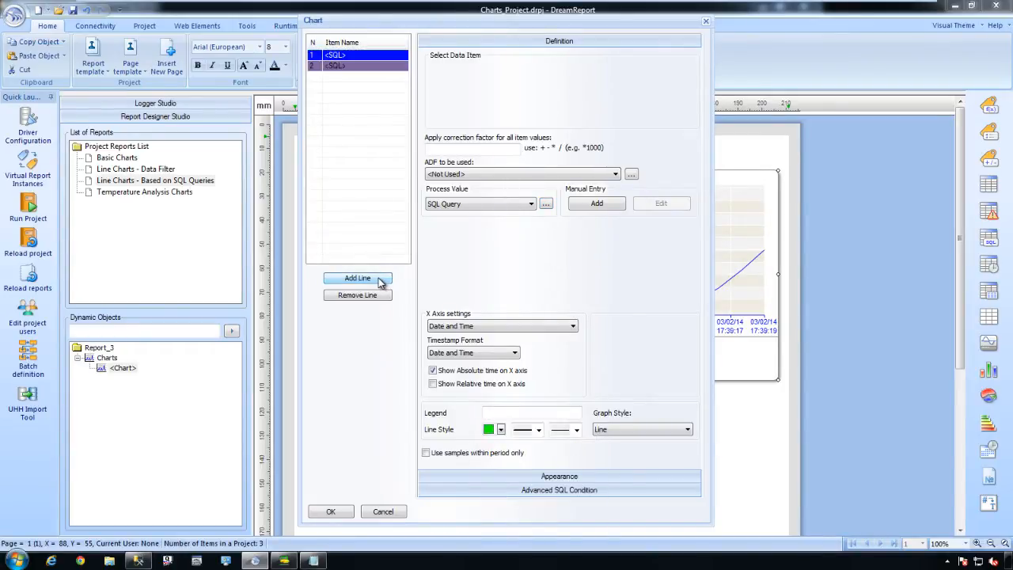
click(374, 67)
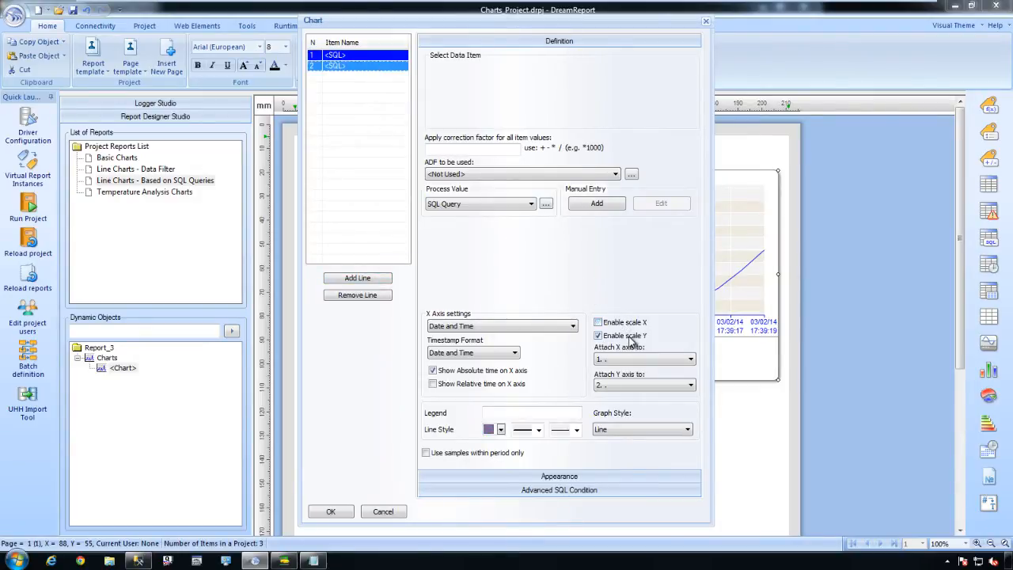
click(638, 386)
click(638, 389)
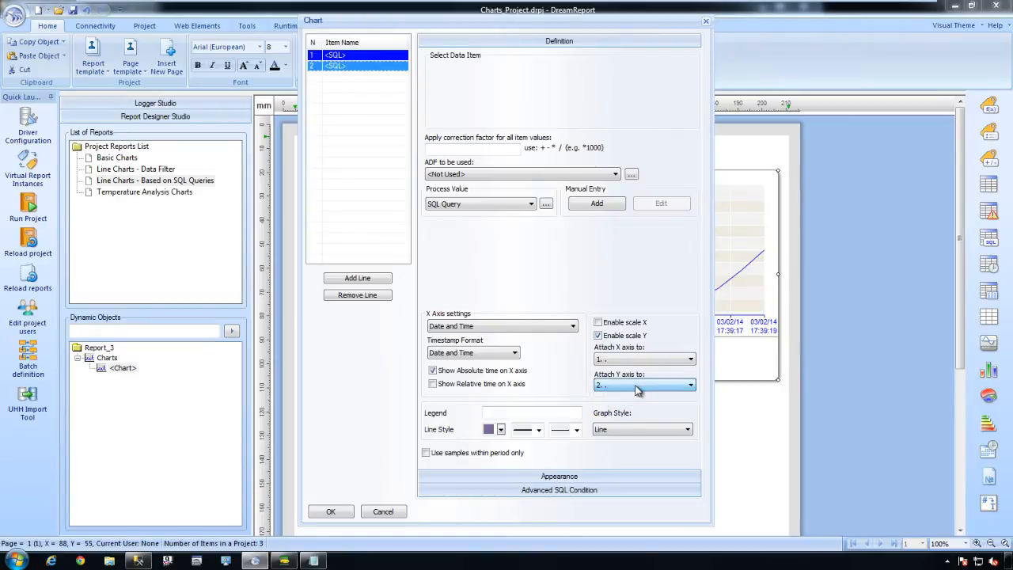
click(331, 511)
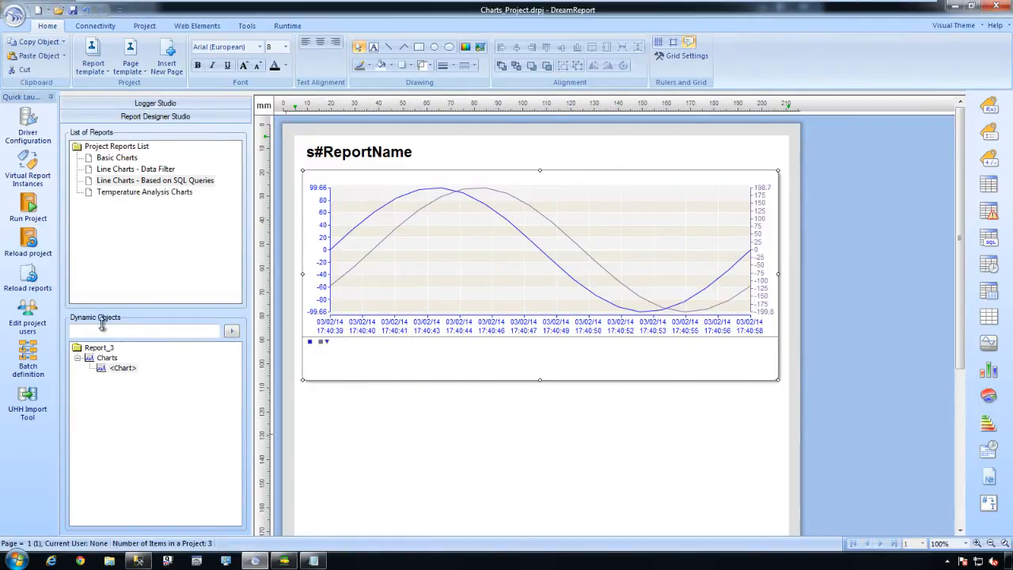
- Save and reload the reports, generate Line Charts - Based on SQL Queries again, review its two Y scales, and close the PDF
click(29, 273)
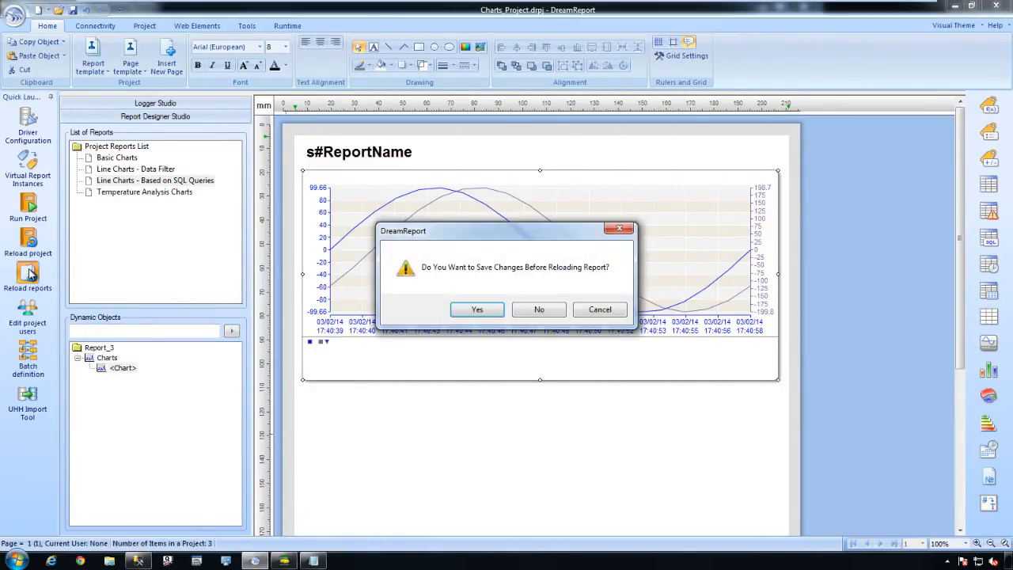
click(468, 309)
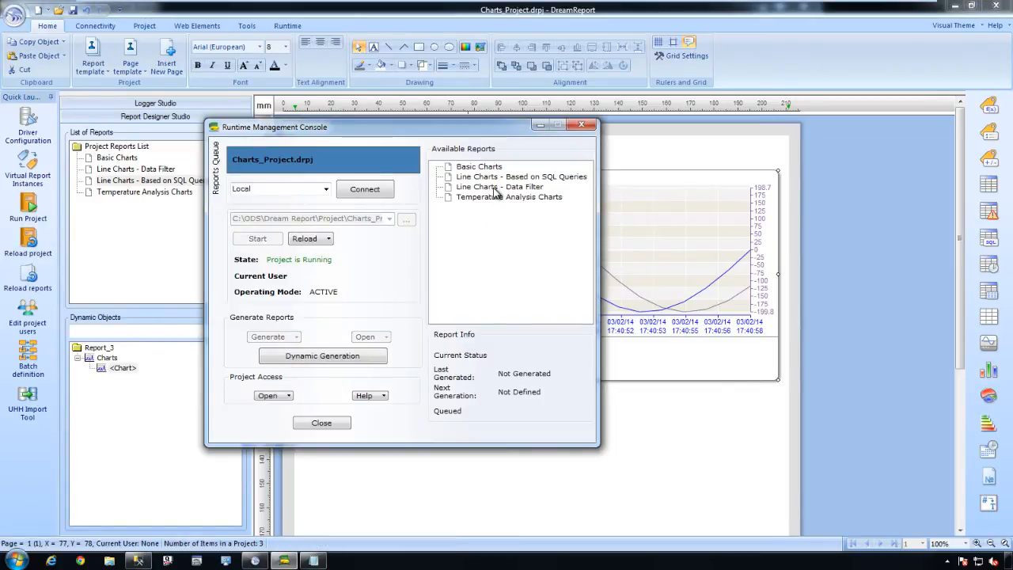
click(499, 177)
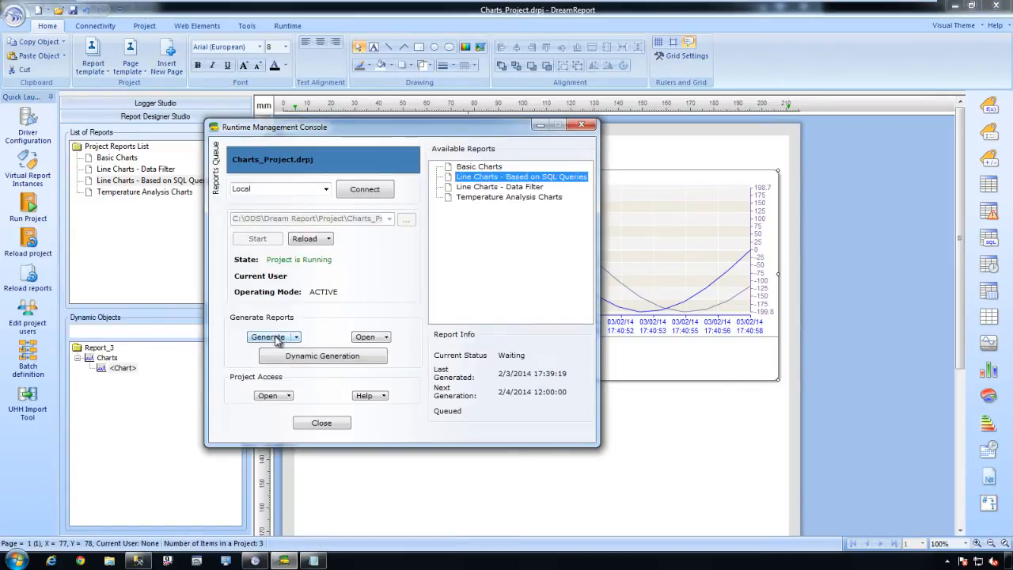
click(270, 337)
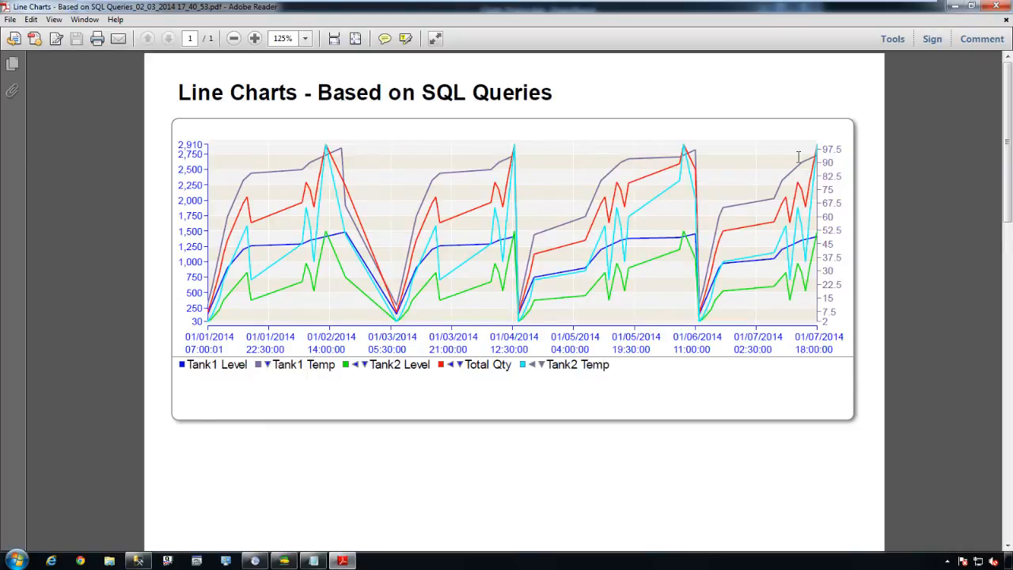
click(995, 5)
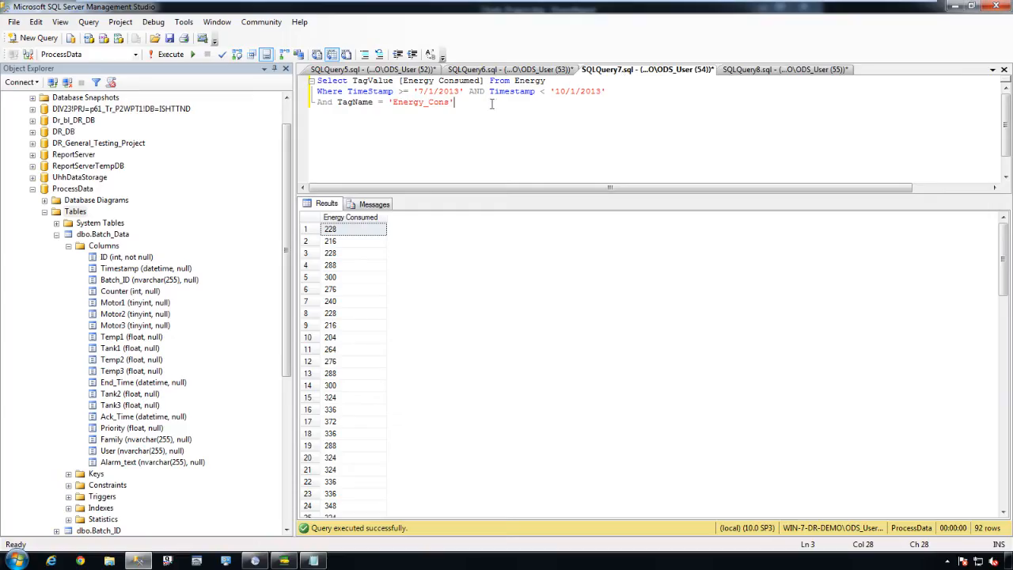
- In SQL Server Management Studio, collapse the Batch_Data table, execute the Energy Consumed query, and return to DreamReport
click(56, 234)
click(174, 55)
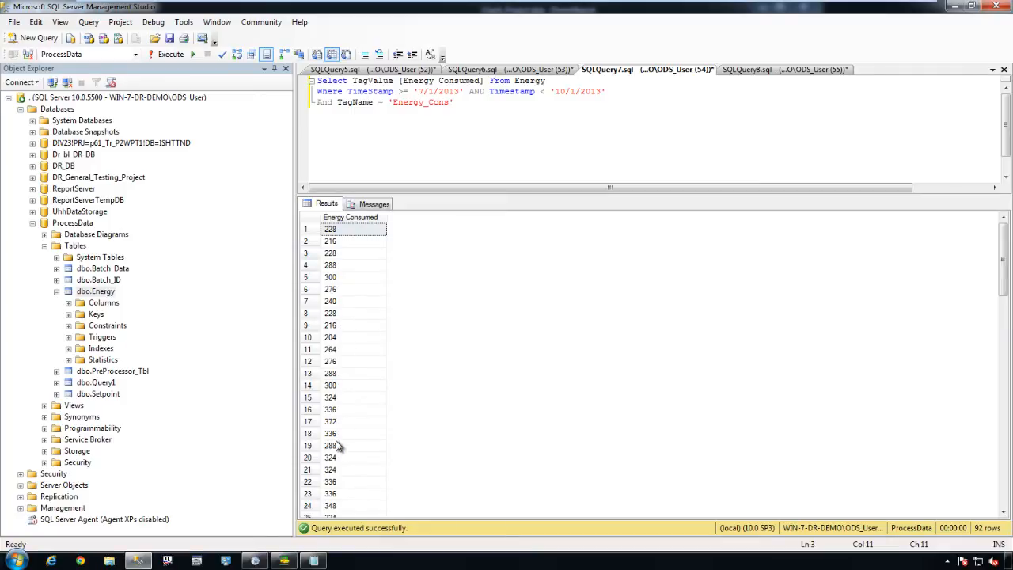
key(alt+Tab)
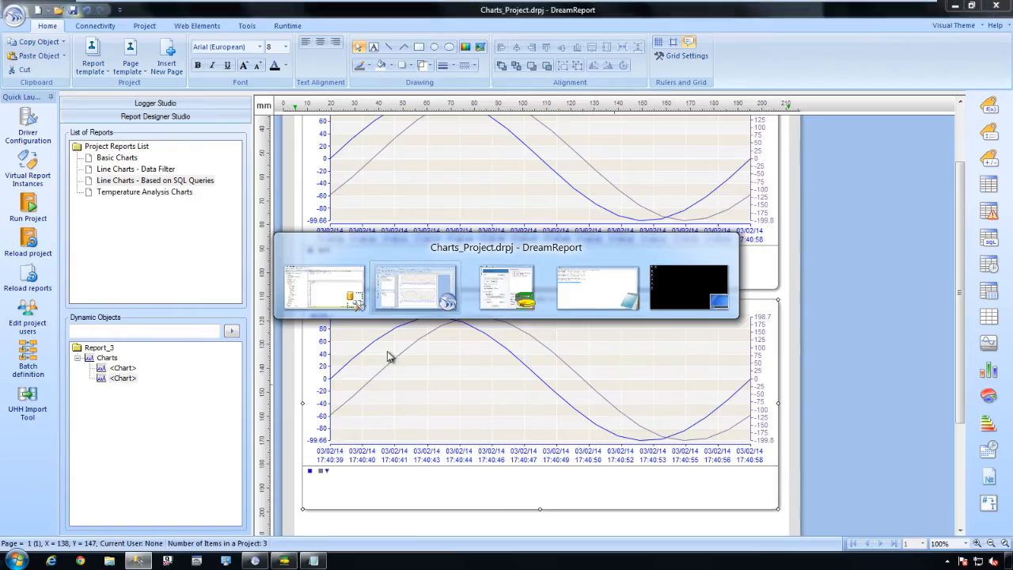
- Set the lower chart's query to TagValue [Energy Consumed] from Energy for 'Energy_Cons', '7/1/2013' to before '10/1/2013', and show relative time on the X axis
double_click(478, 375)
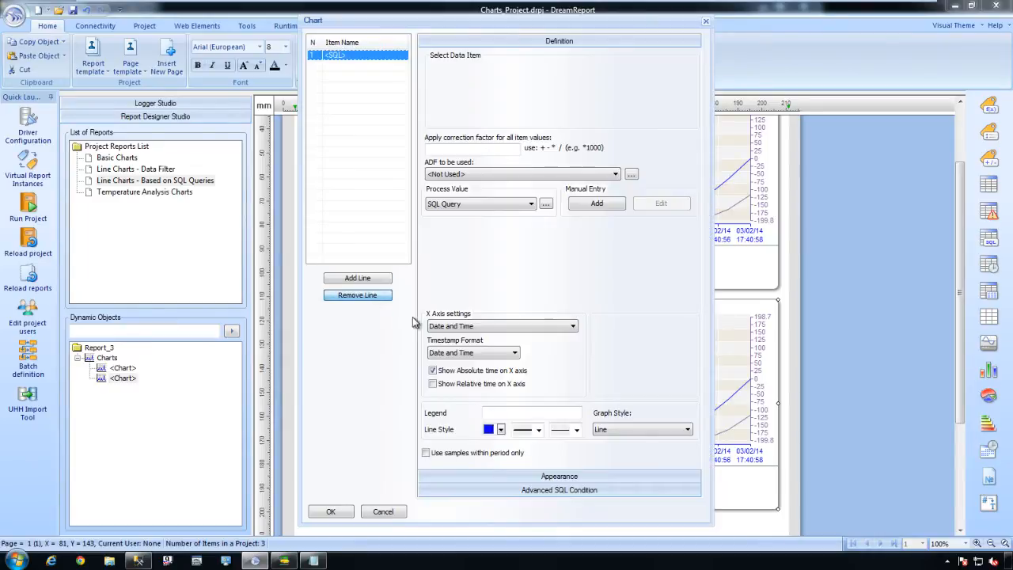
click(511, 206)
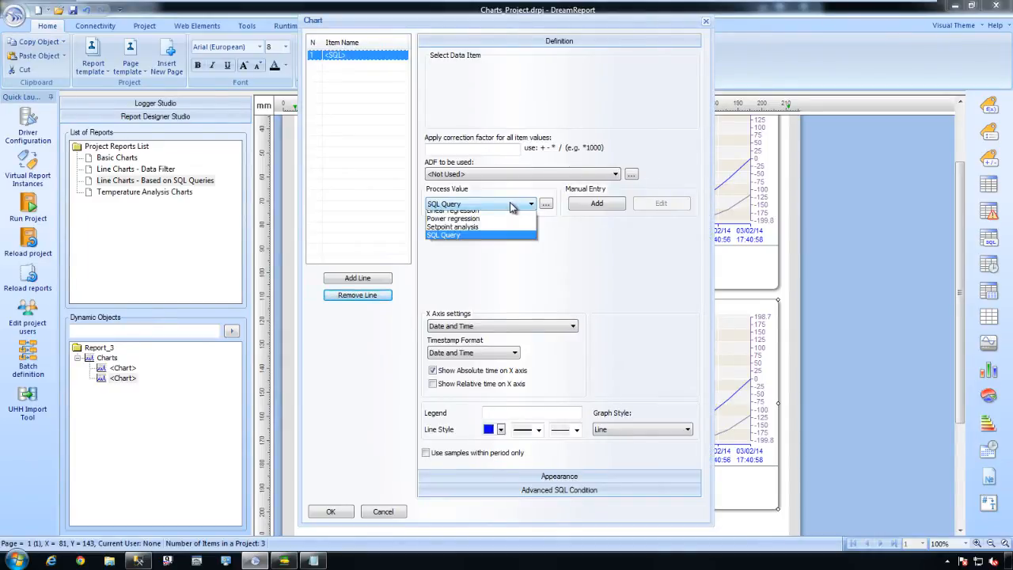
click(516, 208)
click(547, 203)
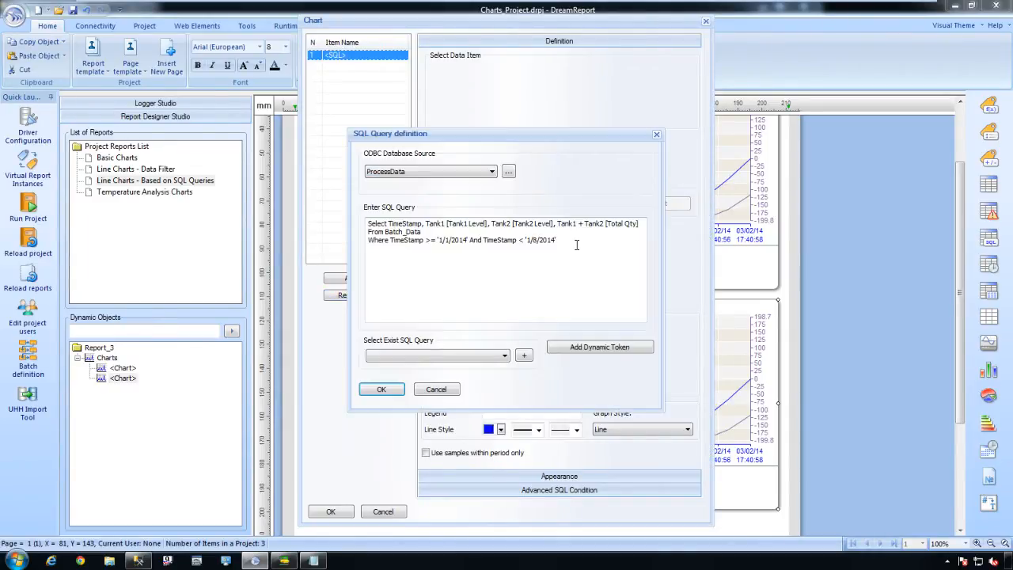
key(ctrl+a)
text(Select TagValue [Energy Consumed] From Energy Where TimeStamp >= '7/1/2013' AND Timestamp < '10/1/2013' And TagName = 'Energy_Cons')
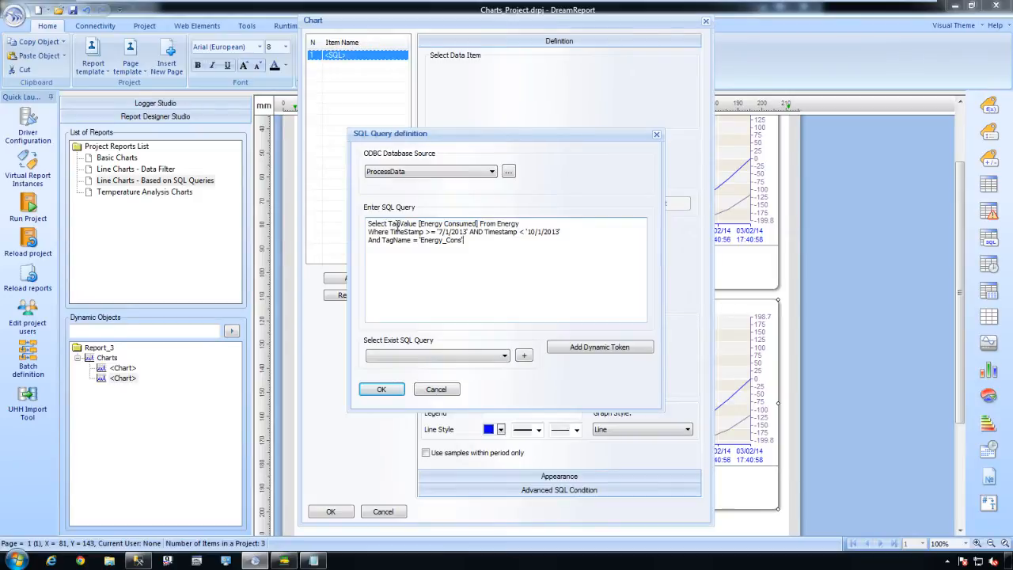
click(382, 389)
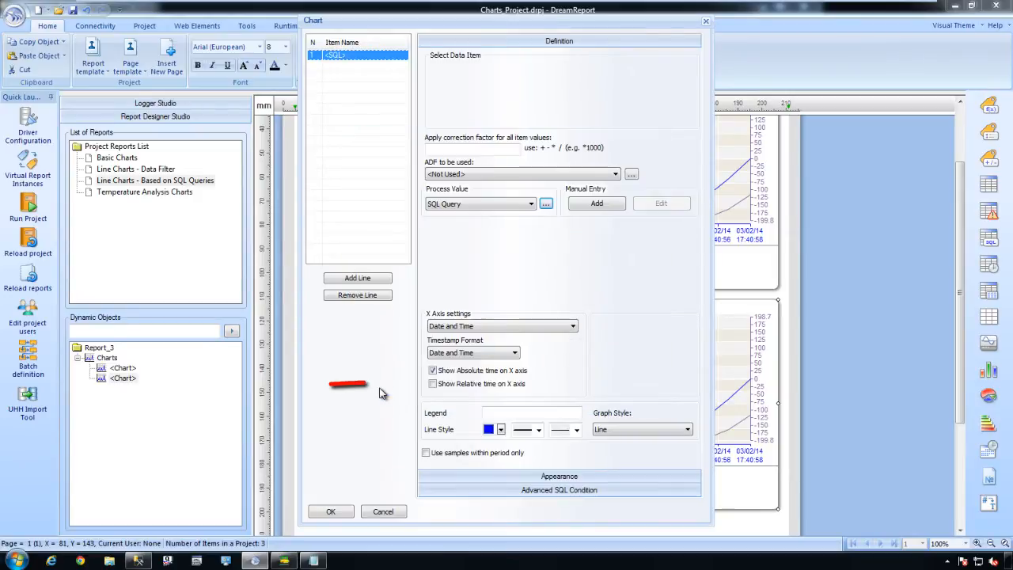
click(433, 384)
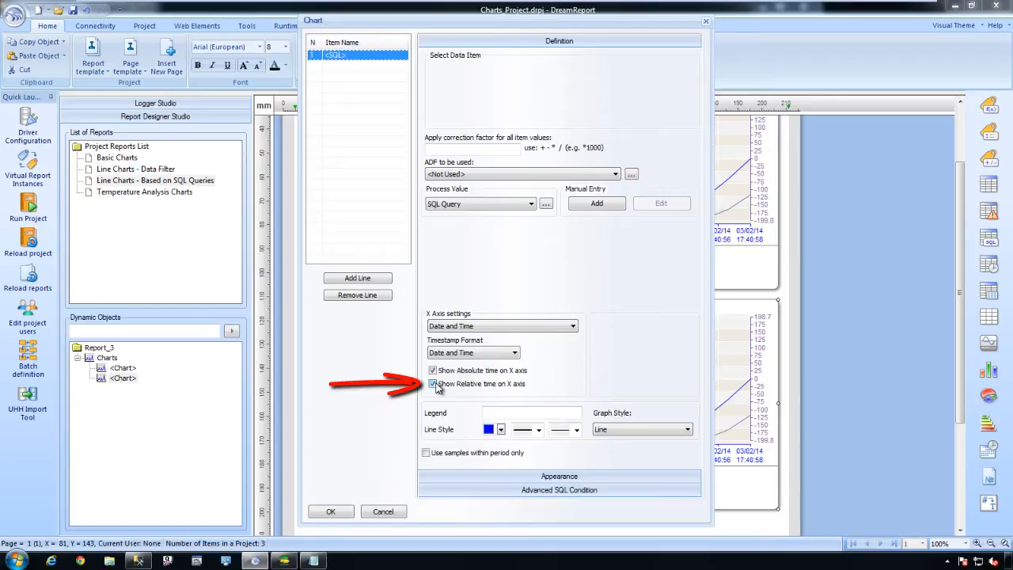
- Apply the energy chart's settings, save and reload the reports, and generate Line Charts - Based on SQL Queries again
click(331, 511)
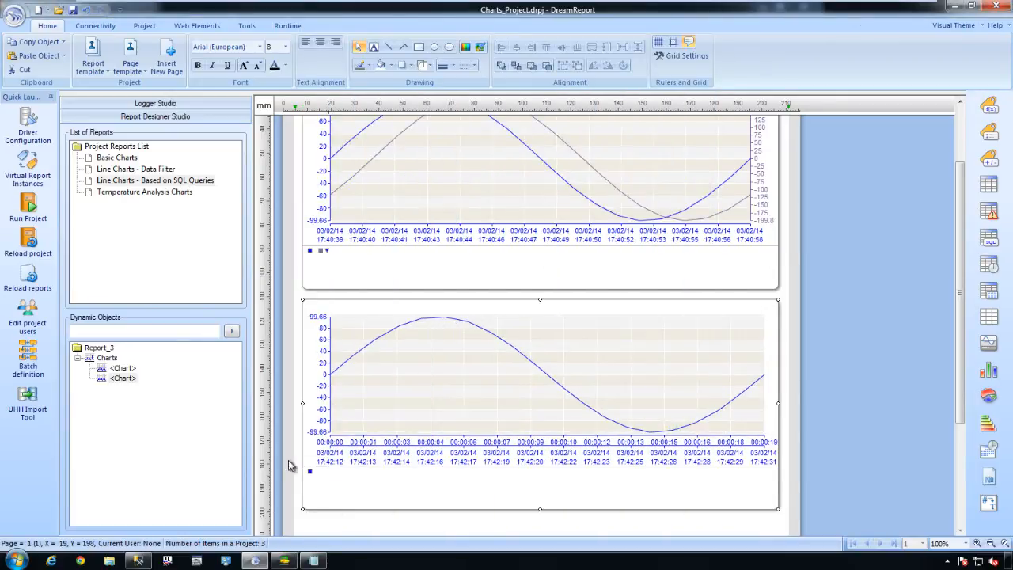
click(35, 277)
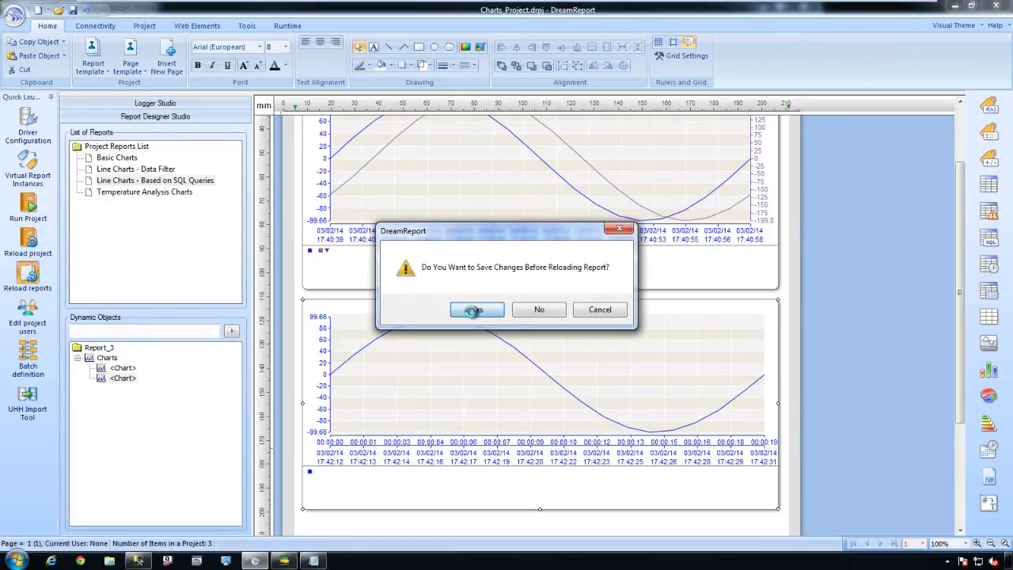
click(476, 309)
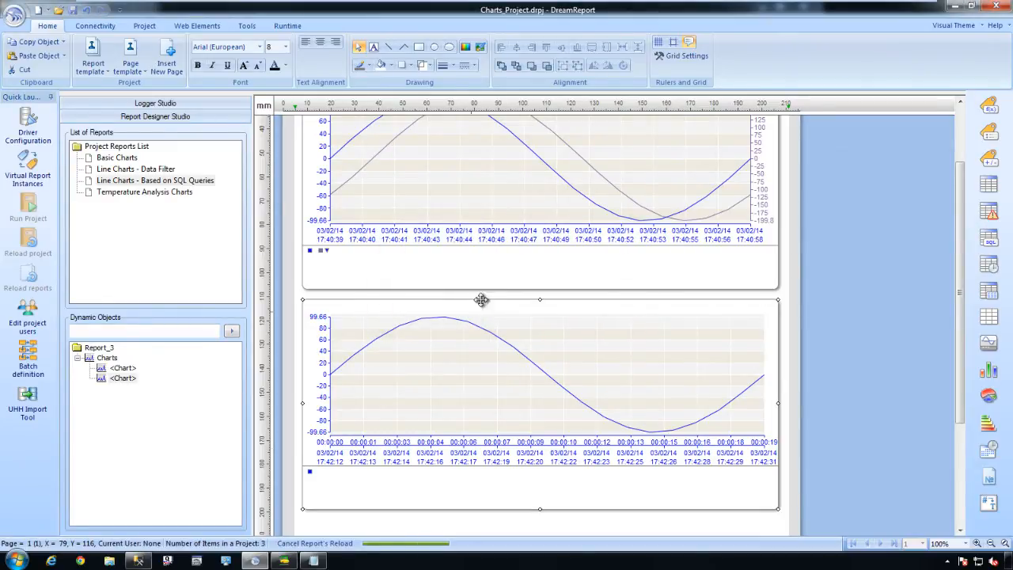
click(492, 178)
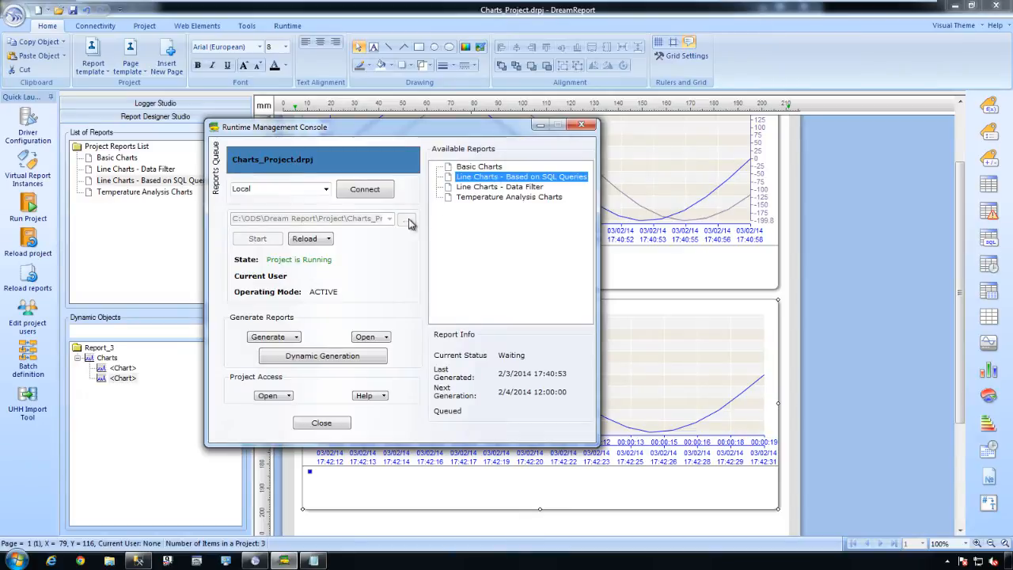
click(281, 338)
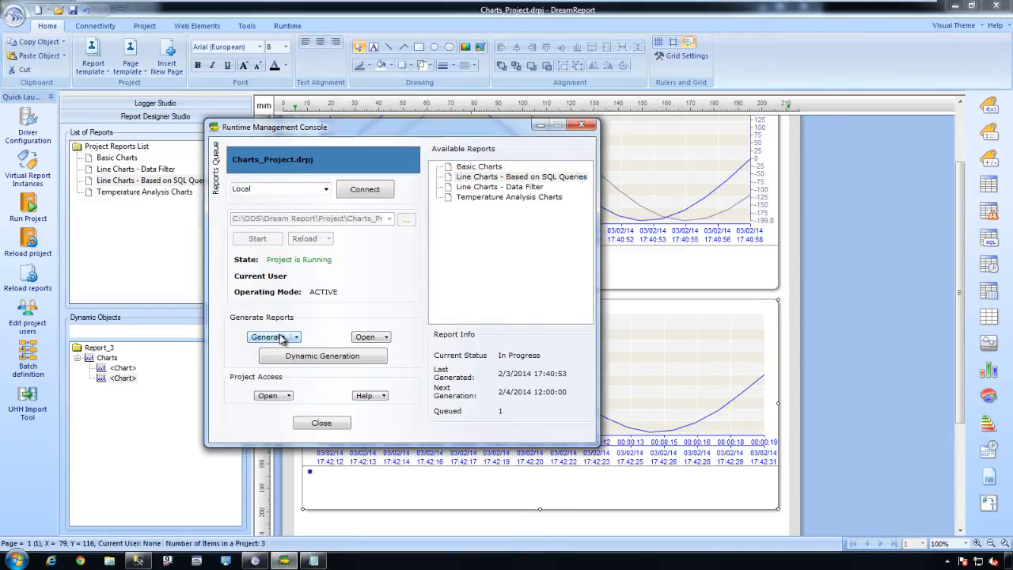
click(674, 335)
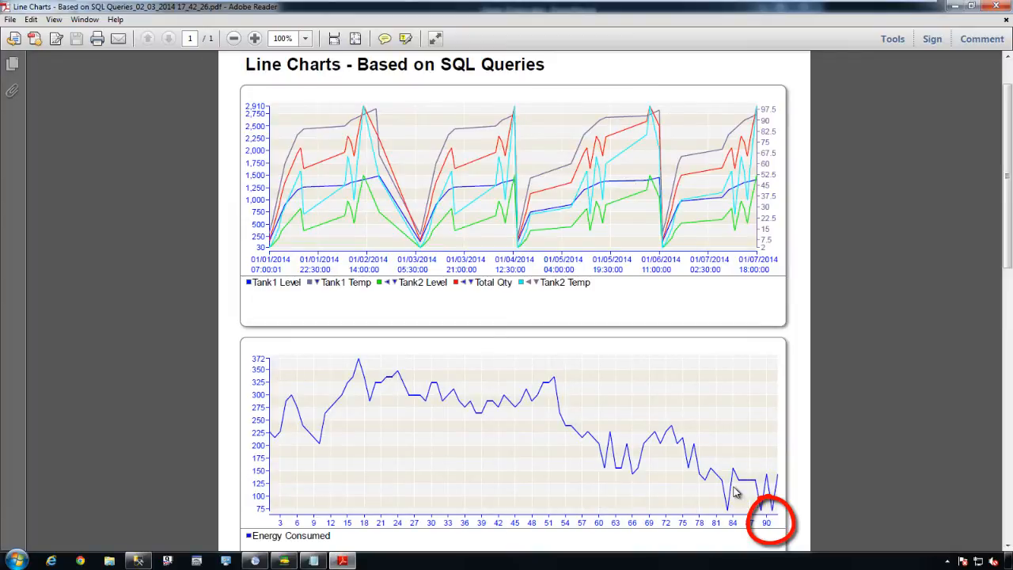
- Compare the Energy Consumed chart's X axis with the query's row count in SQL Server Management Studio, and close the PDF
key(alt+Tab)
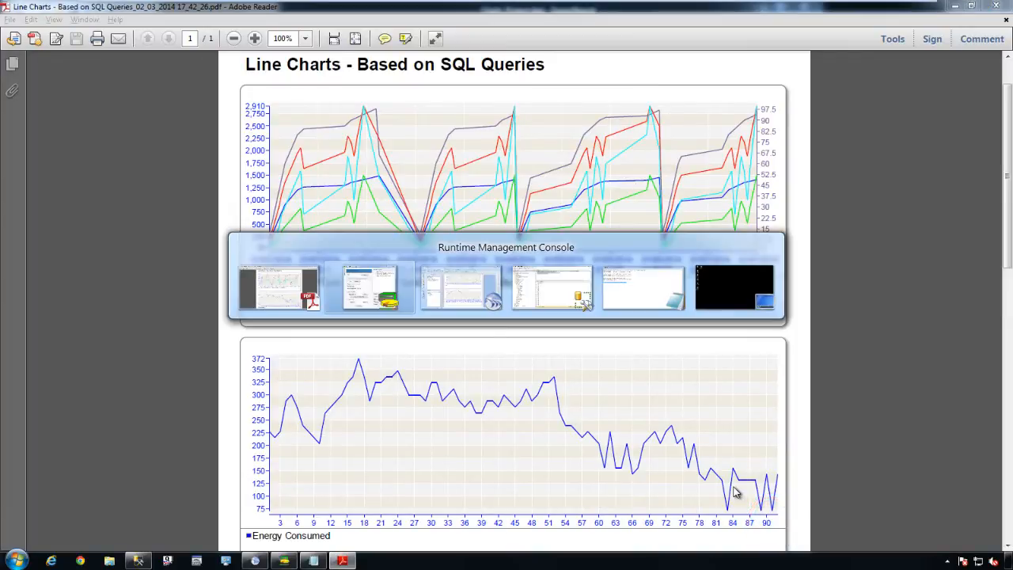
key(Tab)
key(Tab)
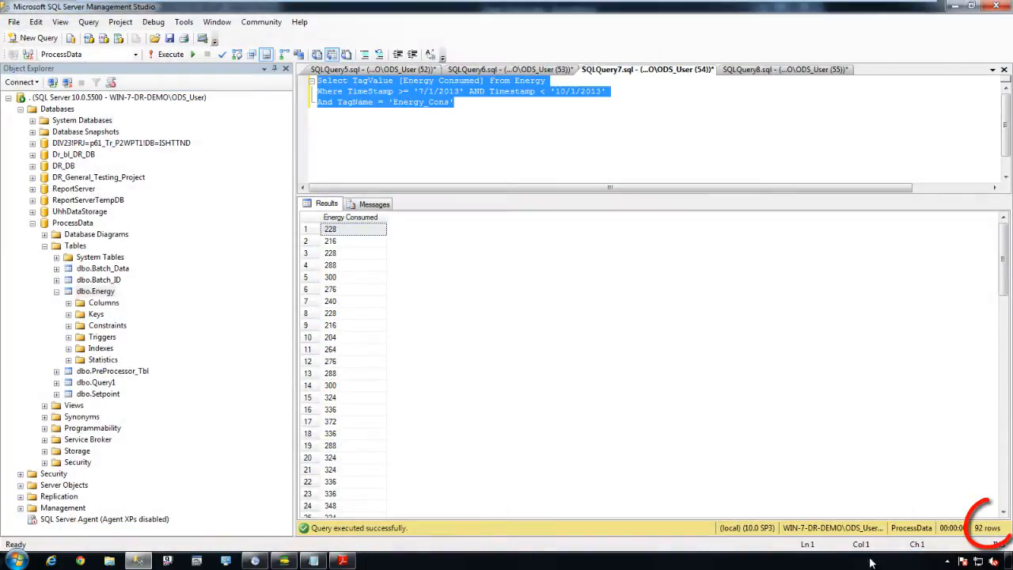
click(345, 332)
scroll(350, 336, down, 9)
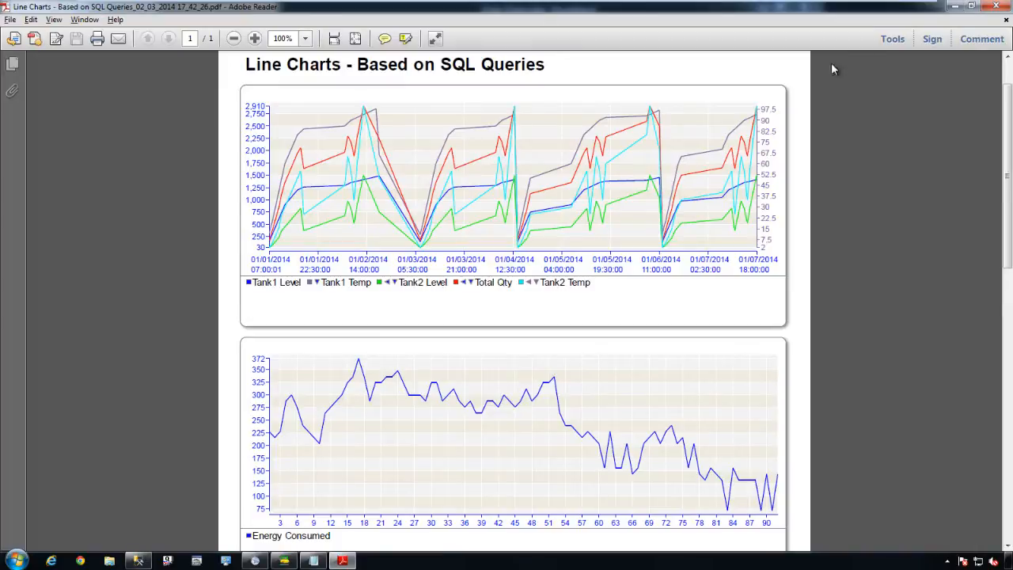
click(991, 6)
- Copy the query exec sp_AvgDailyTankLevels '1/10/14', '2/1/14', 50 in SQL Server Management Studio and return to DreamReport
drag(212, 184, 408, 406)
key(alt+Tab)
key(alt+Tab)
drag(571, 81, 313, 85)
key(ctrl+c)
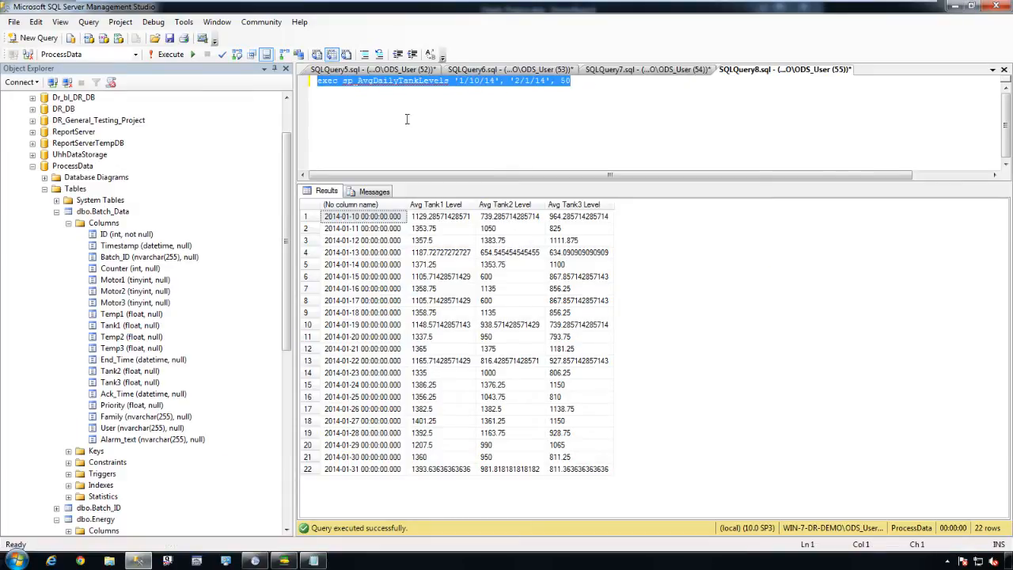
key(alt+Tab)
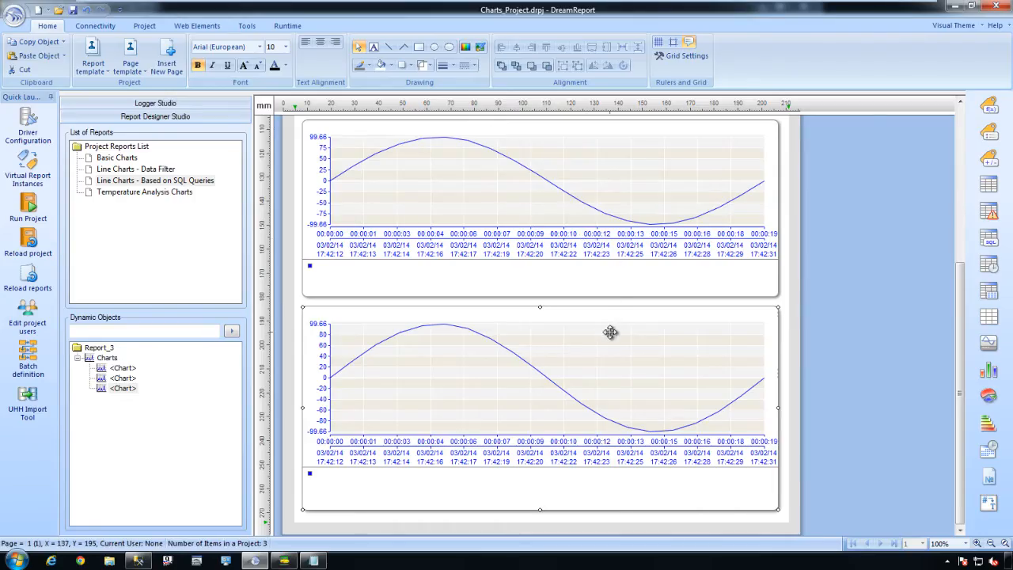
- Replace the third chart's SQL query with exec sp_AvgDailyTankLevels '1/10/14', '2/1/14', 50
double_click(610, 331)
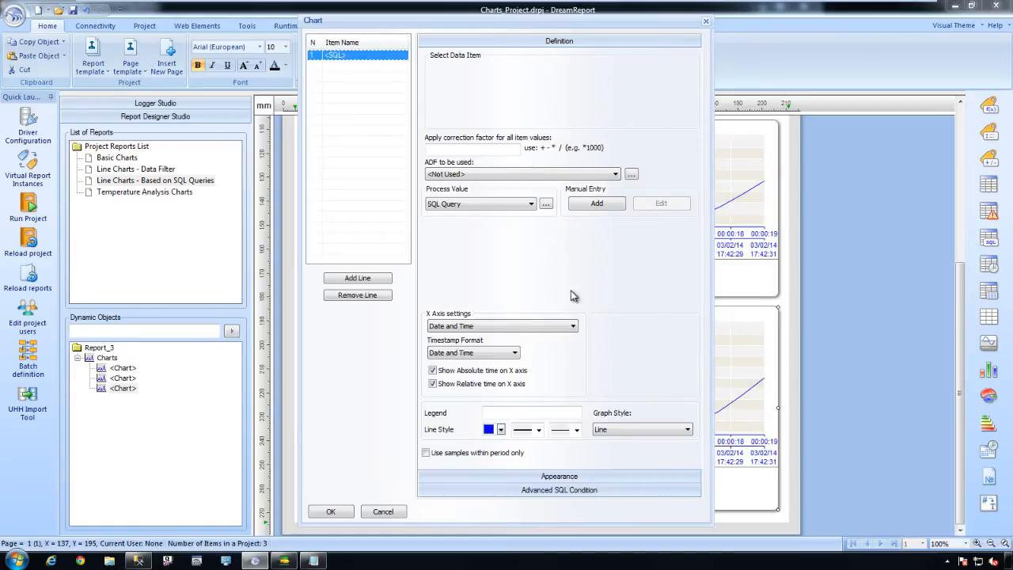
click(552, 211)
key(ctrl+a)
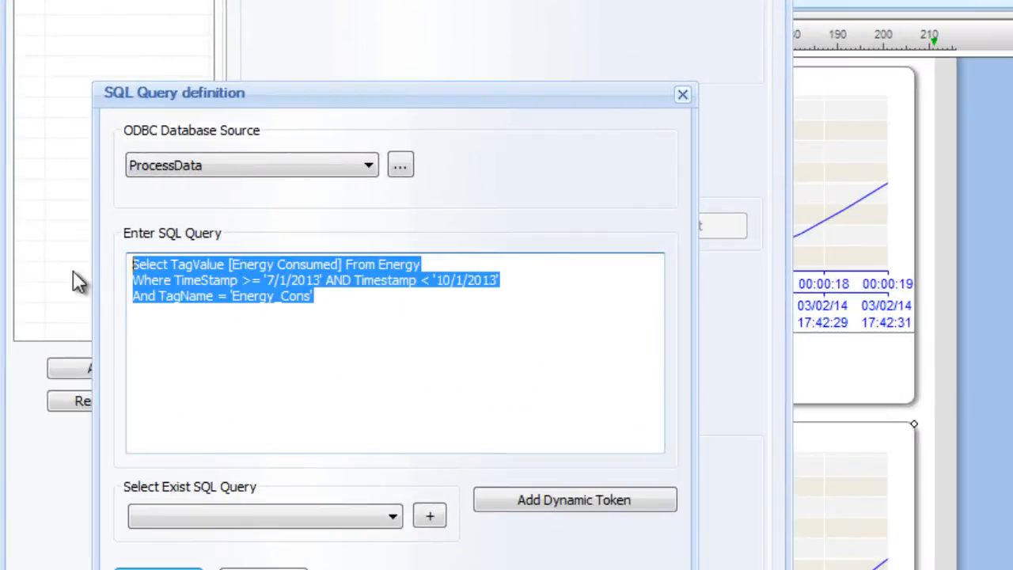
key(ctrl+v)
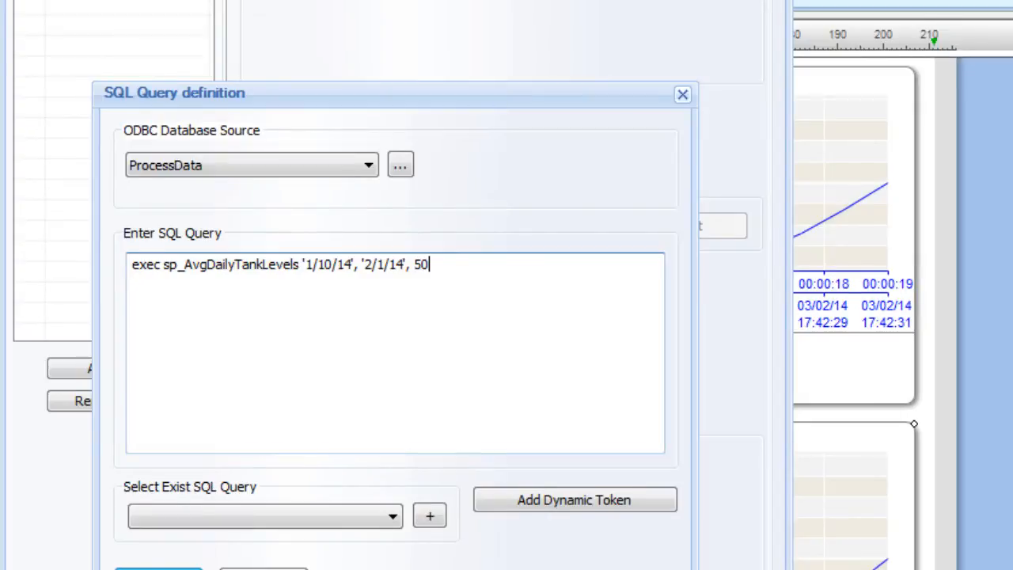
click(180, 563)
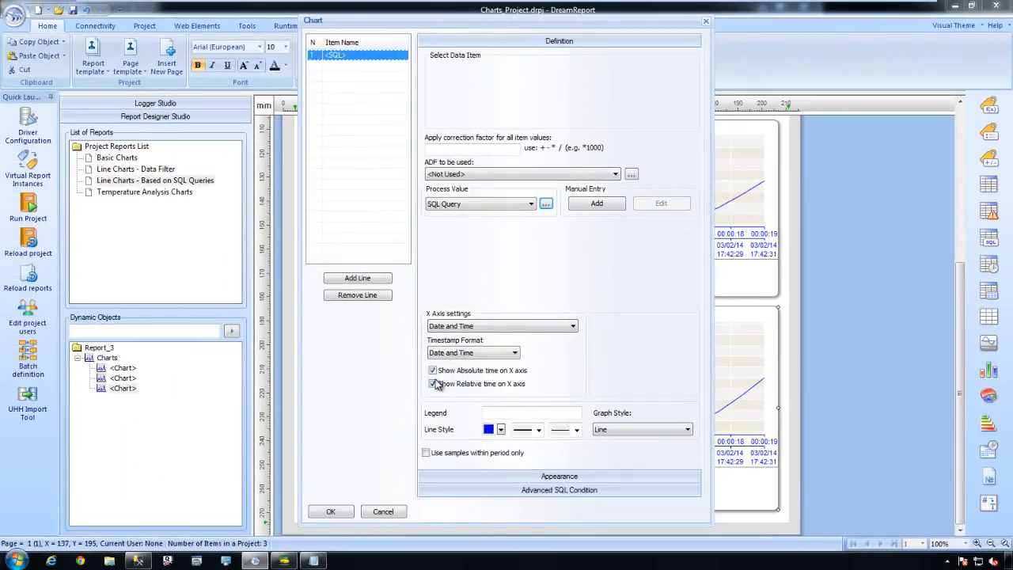
- Hide relative time on the third chart's X axis, set the timestamp format to Date, and scale the Y axis from 0 to 1400
click(433, 384)
click(465, 329)
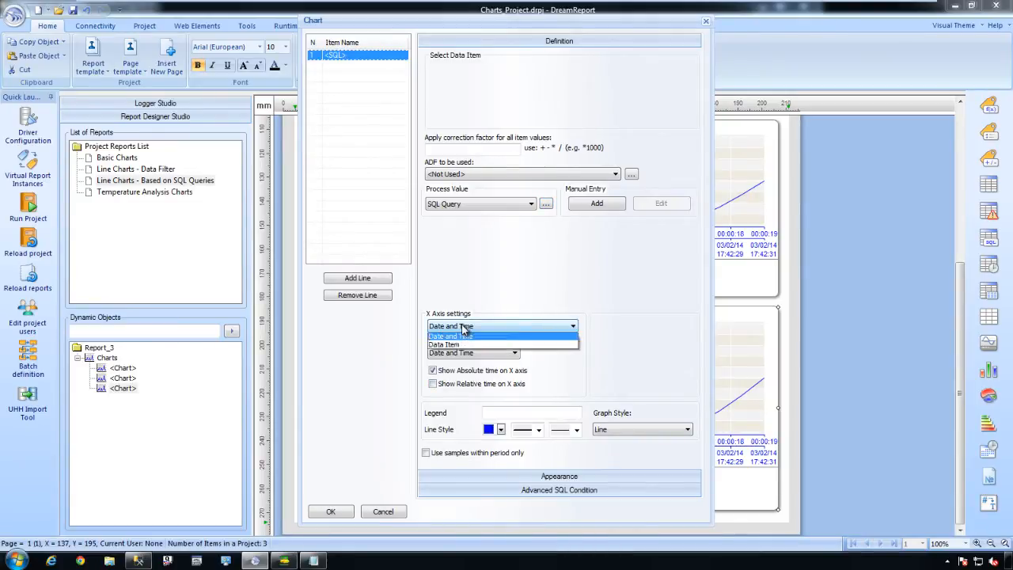
click(465, 329)
click(464, 354)
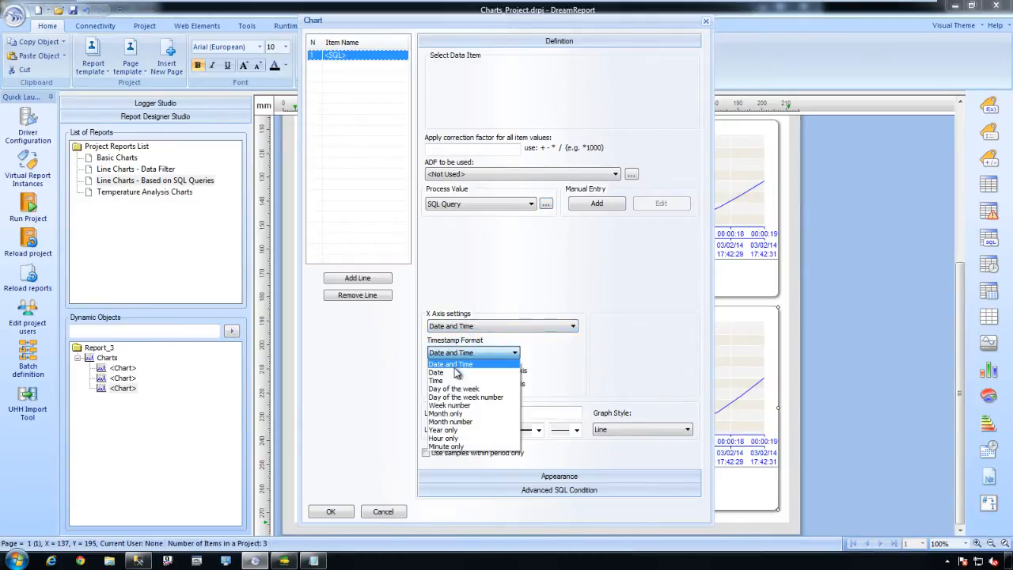
click(455, 372)
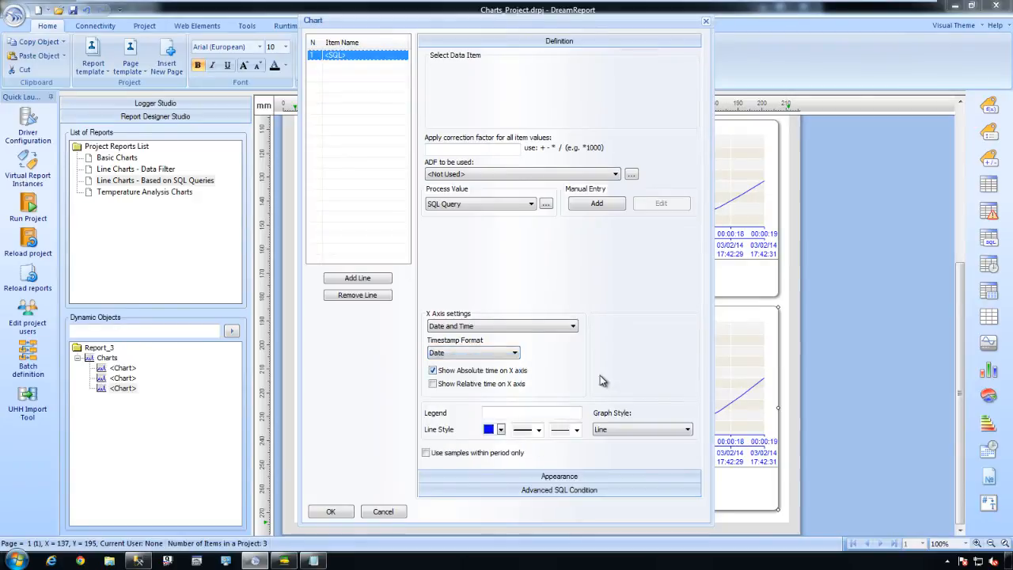
click(558, 475)
click(331, 512)
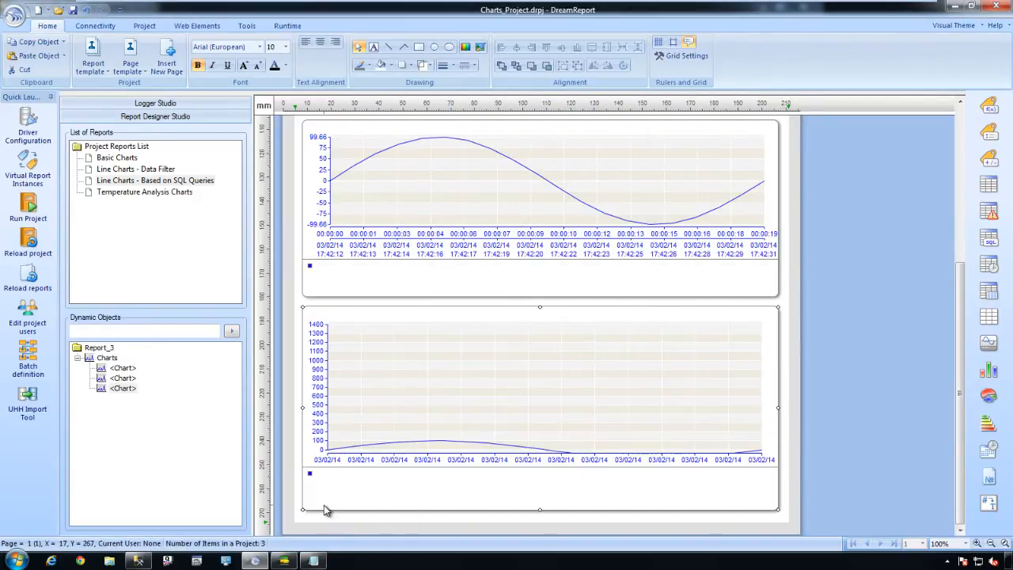
- Reload the reports, generate Line Charts - Based on SQL Queries, review all three charts in the PDF, and return to DreamReport
click(30, 277)
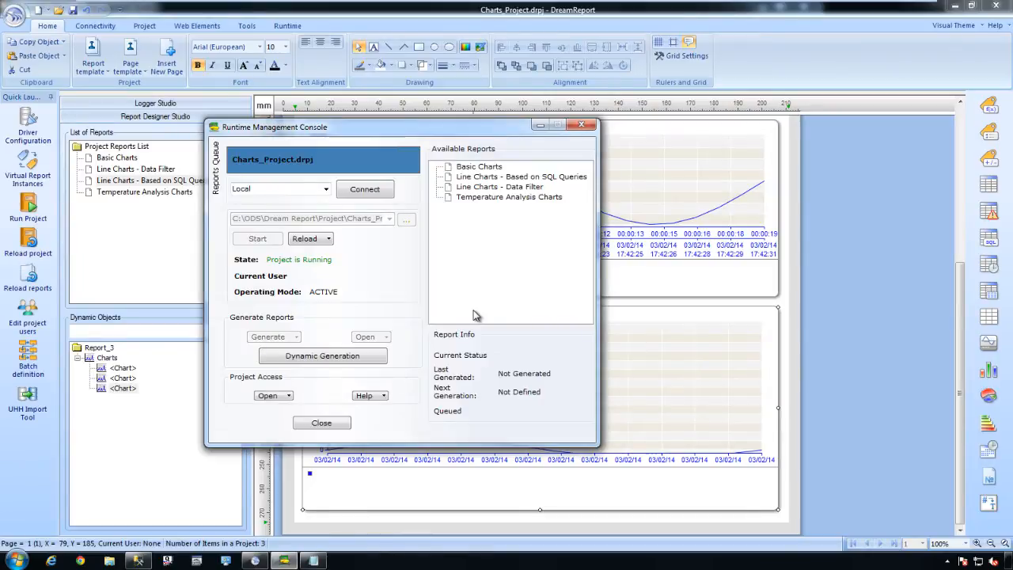
click(524, 178)
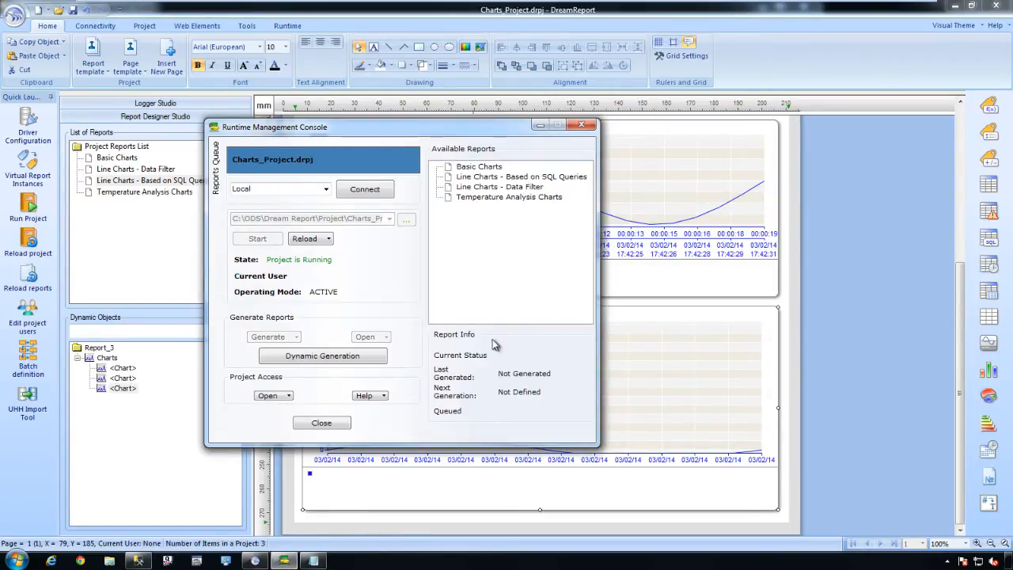
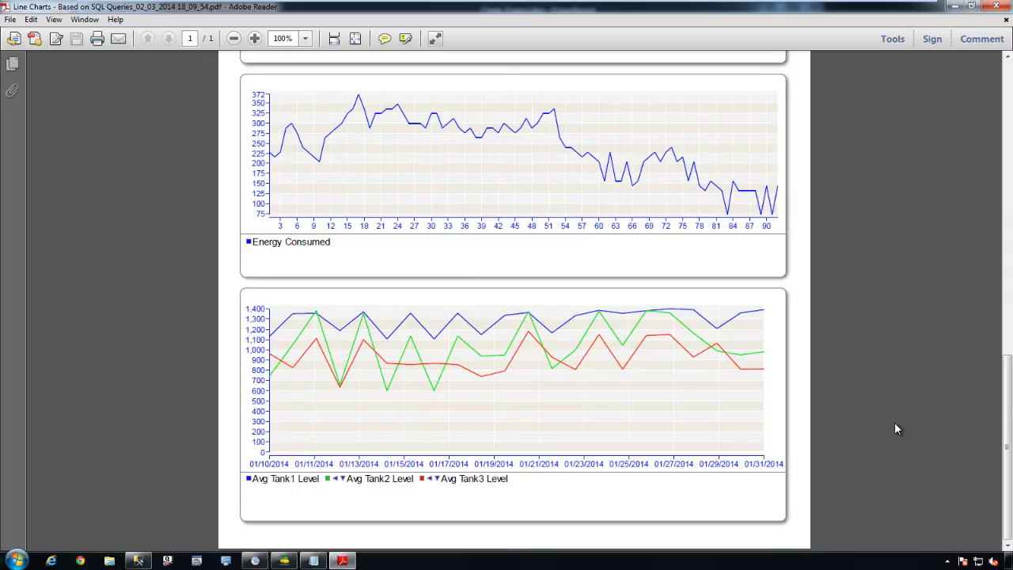
click(1009, 95)
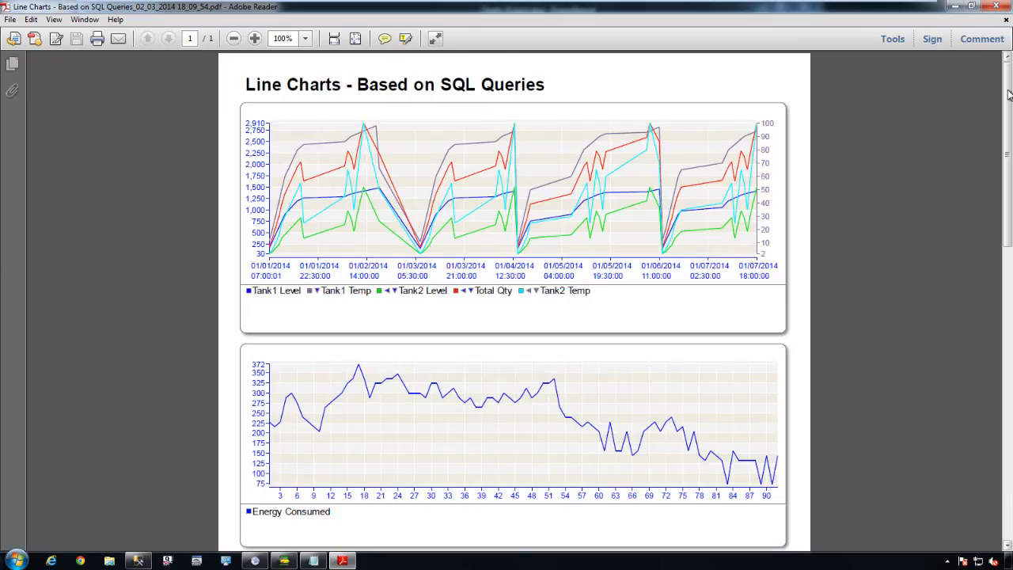
key(alt+Tab)
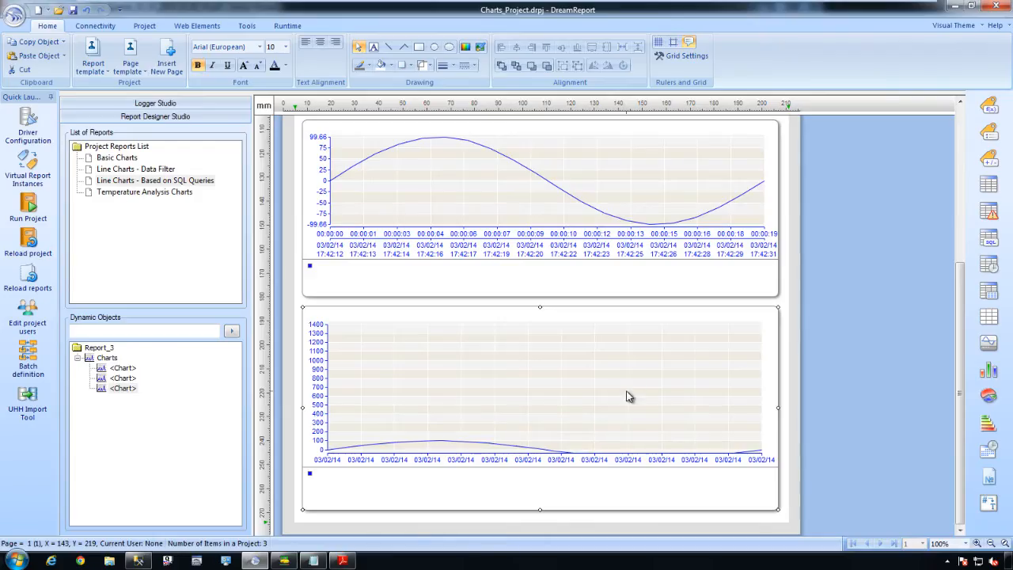
- Add a single data object named Temp1Now beside the report title, using item Temp1 from the PLC_Data source
drag(962, 316, 953, 133)
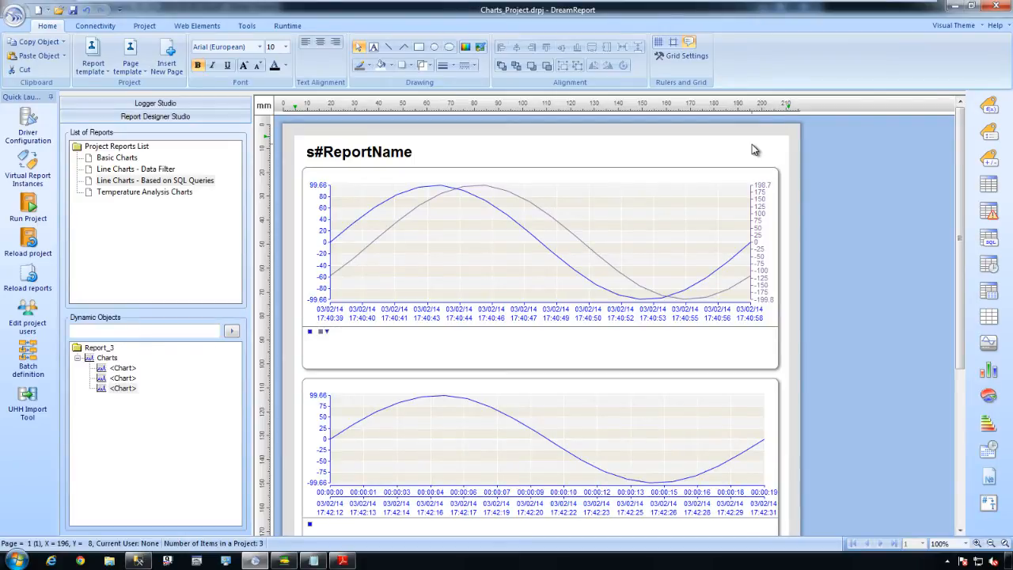
click(988, 106)
drag(677, 145, 788, 168)
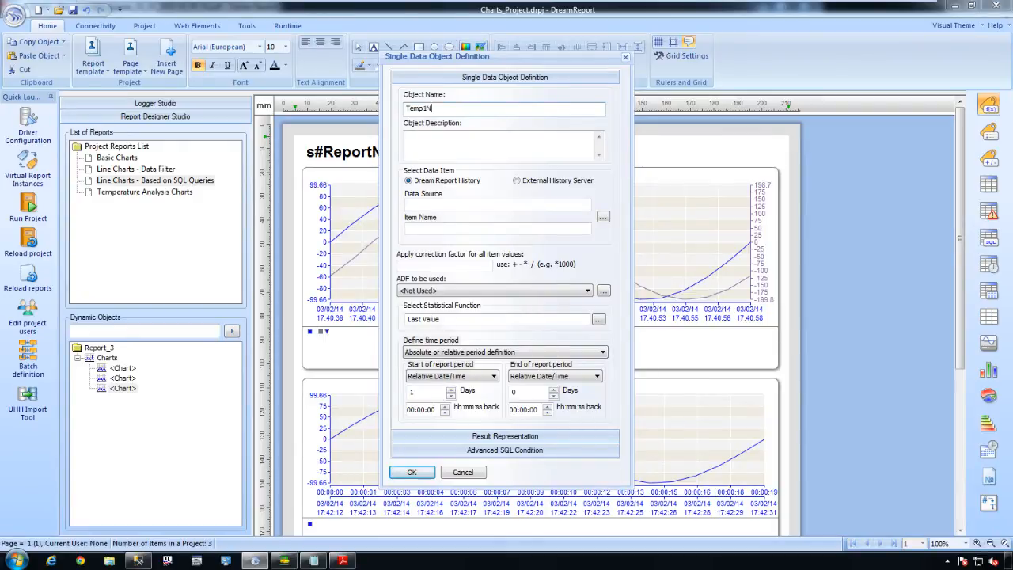
click(604, 217)
click(557, 113)
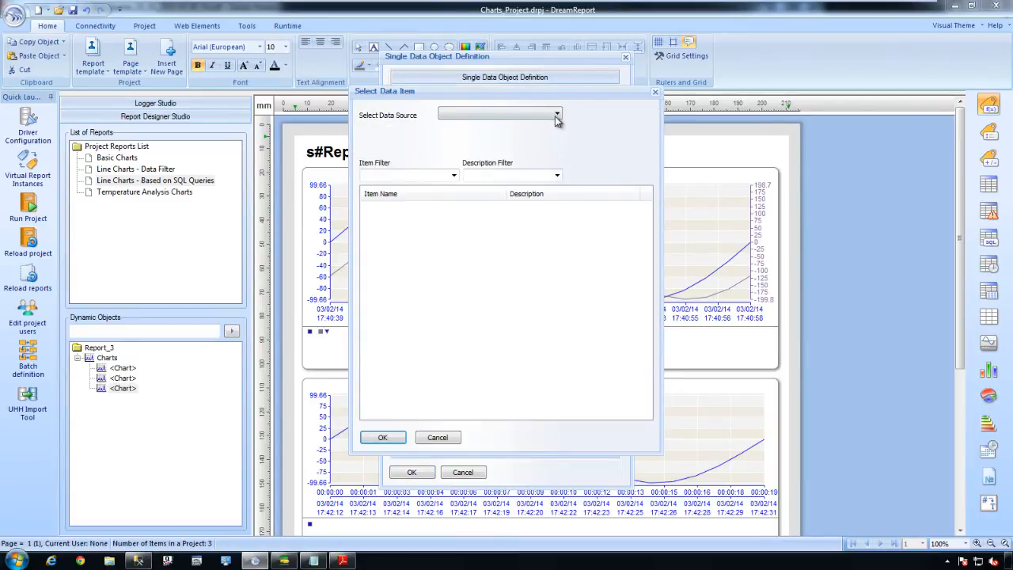
click(506, 127)
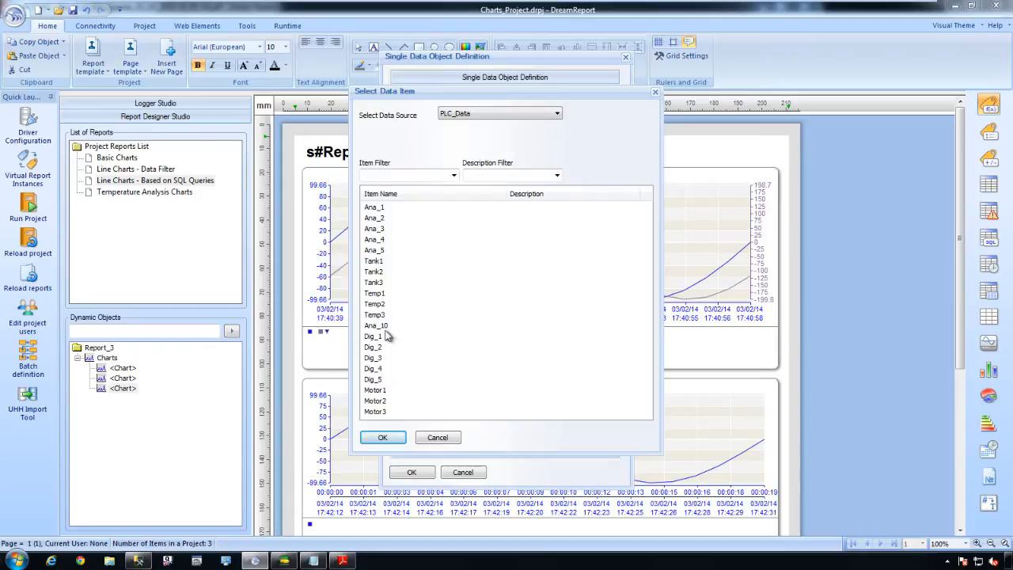
double_click(379, 292)
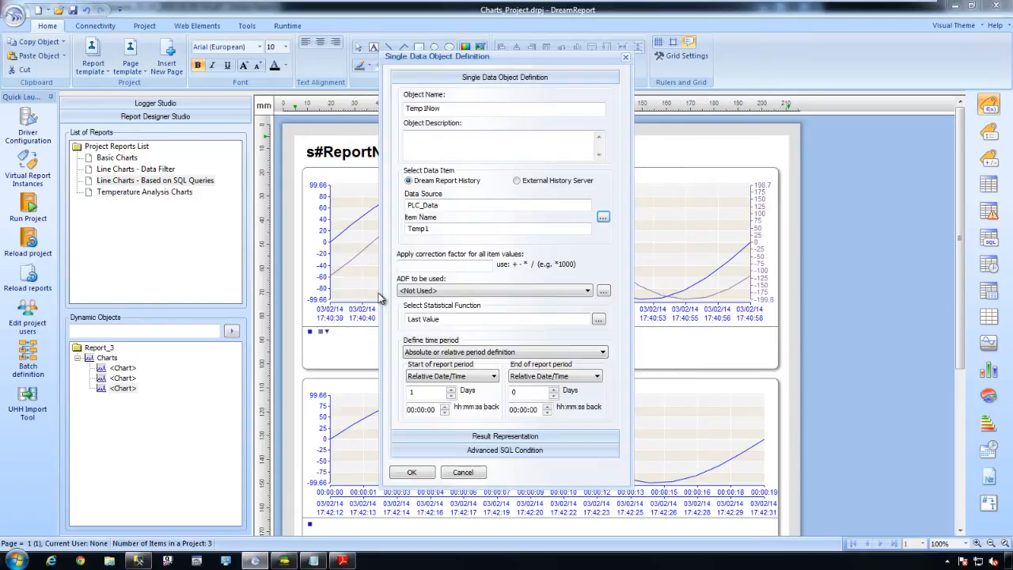
- Set the Temp1Now object's statistical function to Current Value and place the object on the page
click(598, 319)
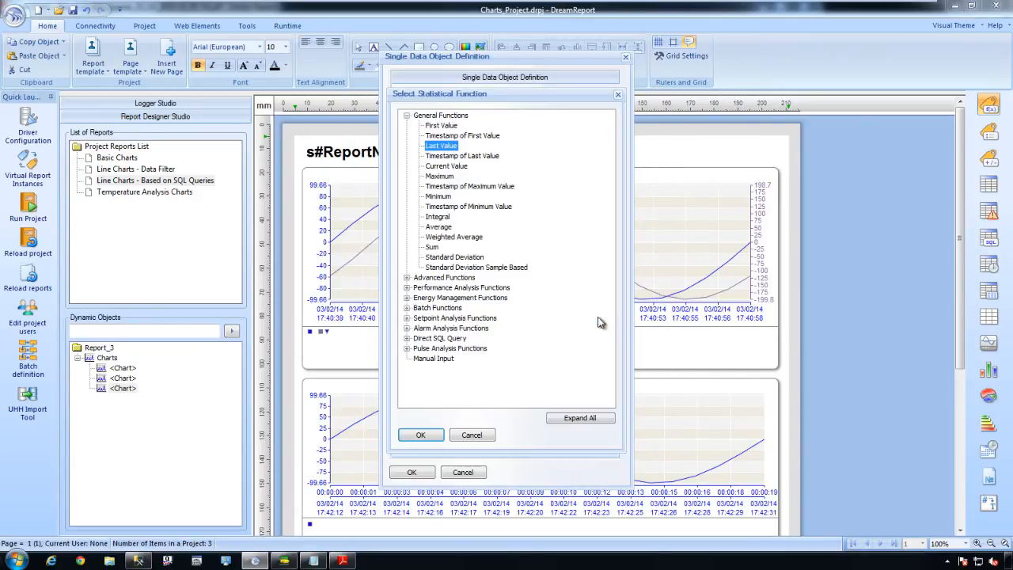
double_click(448, 167)
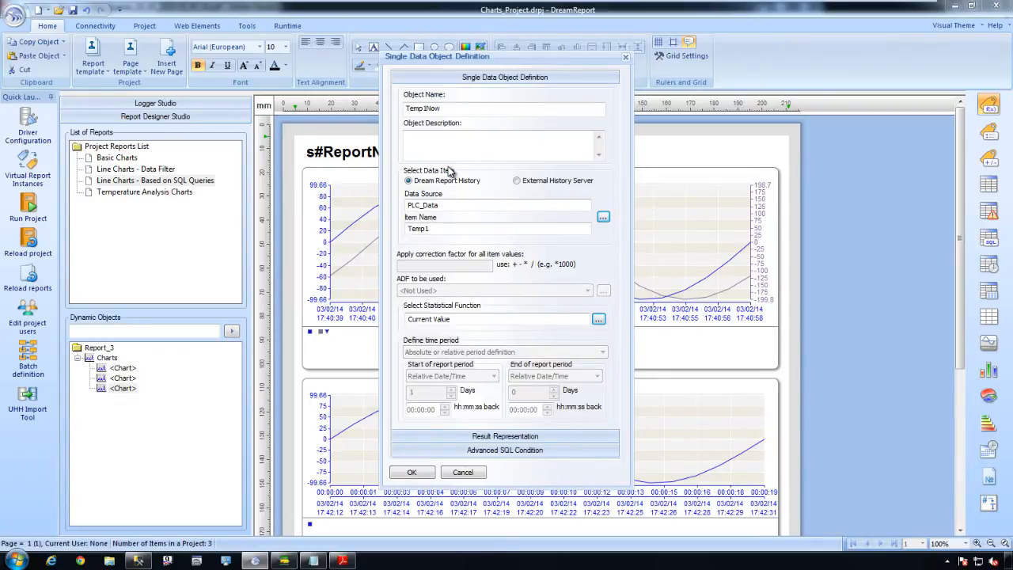
click(413, 472)
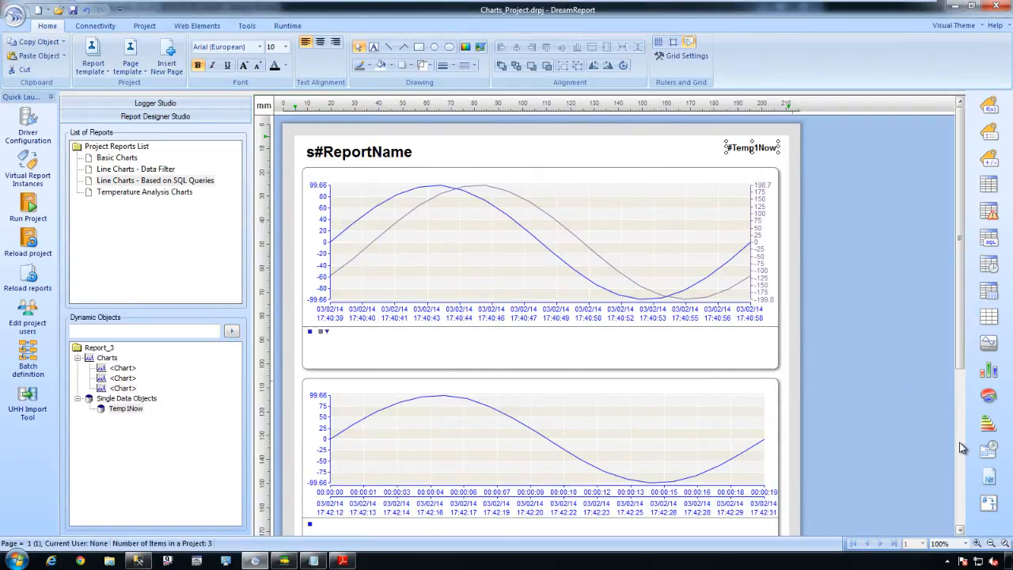
- Replace the value 50 in the third chart's SQL query with a dynamic token for the Temp1Now object
scroll(959, 448, down, 1)
scroll(959, 442, down, 2)
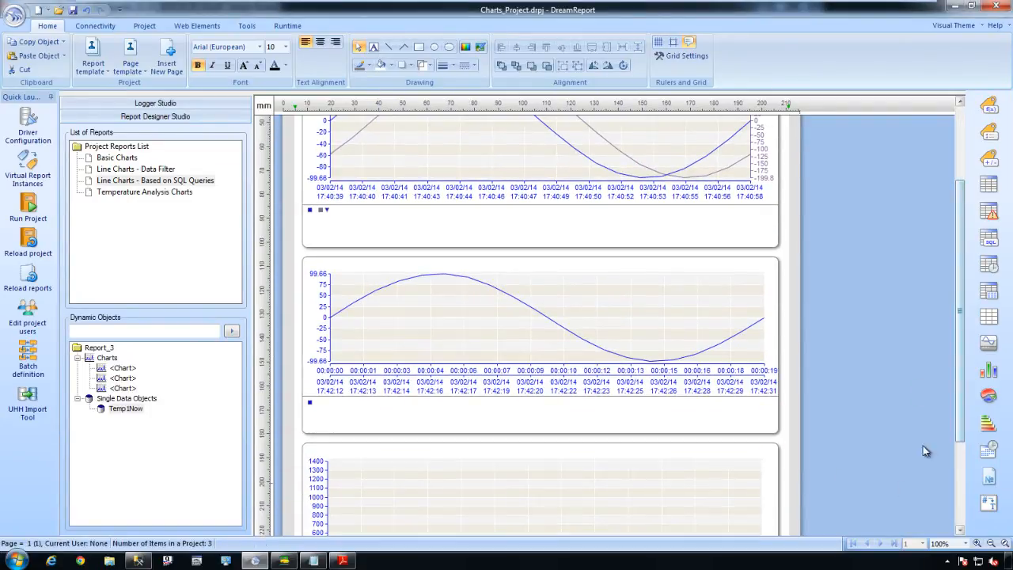
click(632, 478)
double_click(634, 482)
click(549, 205)
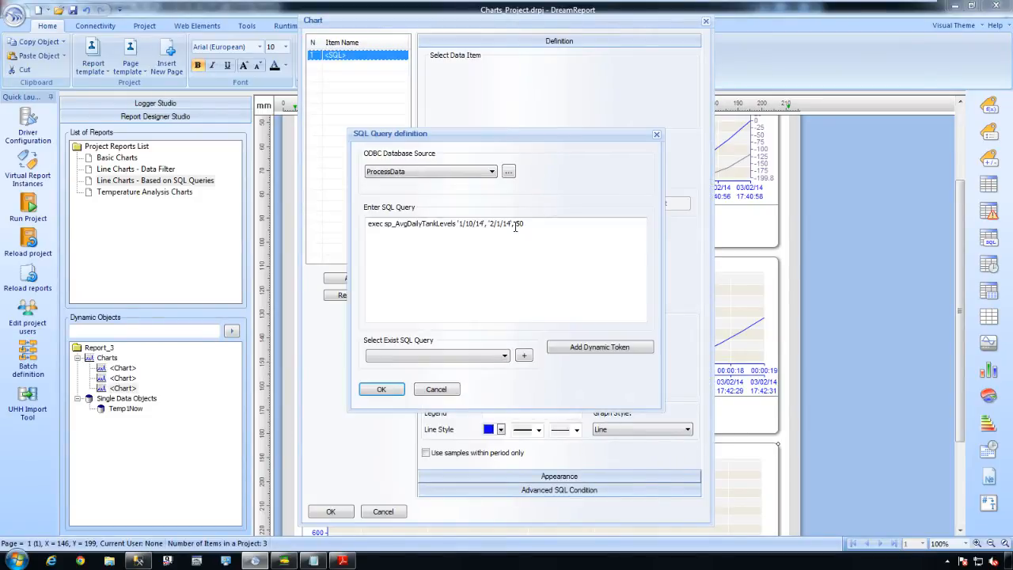
drag(518, 223, 551, 226)
key(BackSpace)
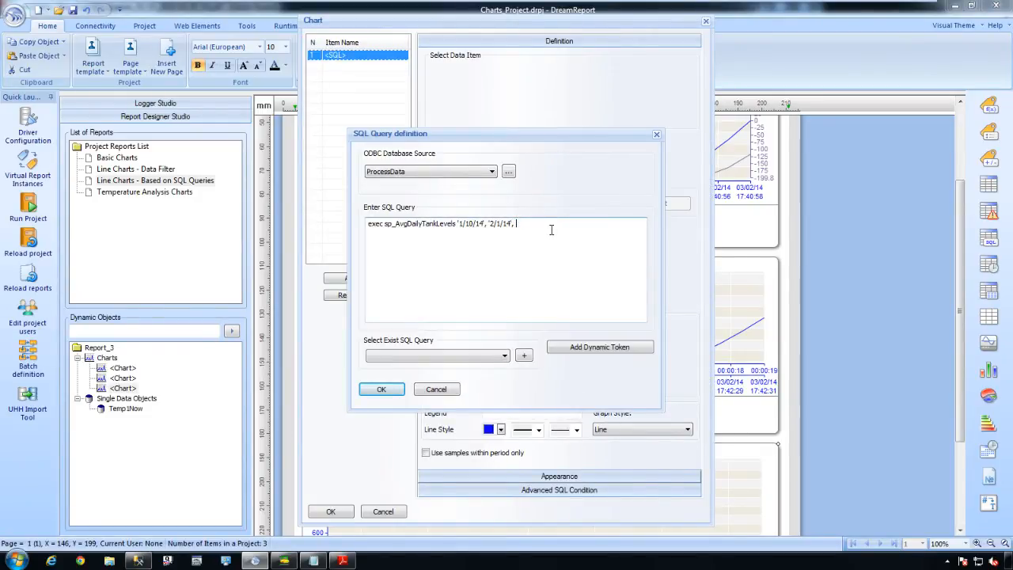
click(599, 346)
click(393, 128)
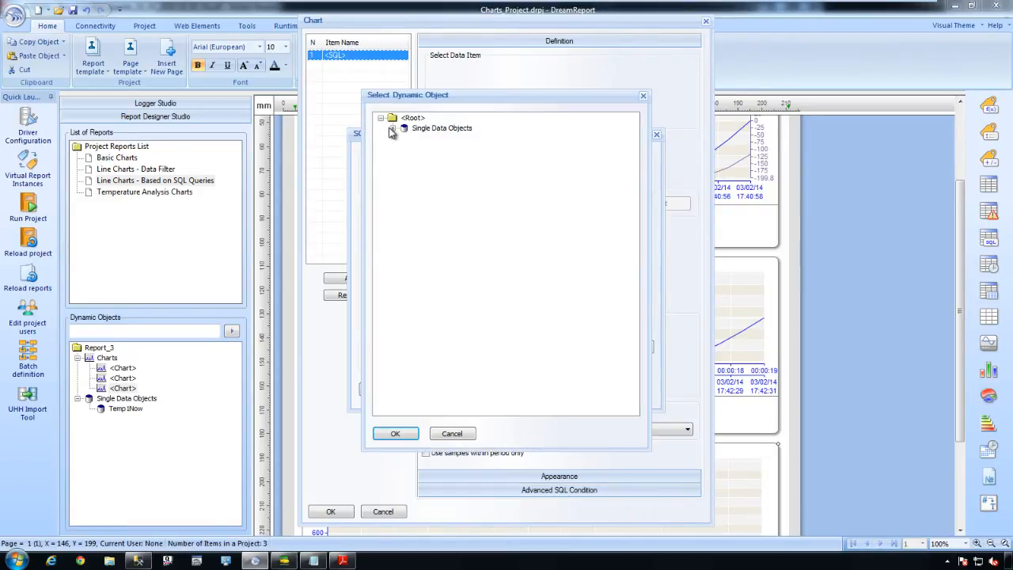
click(445, 139)
double_click(446, 140)
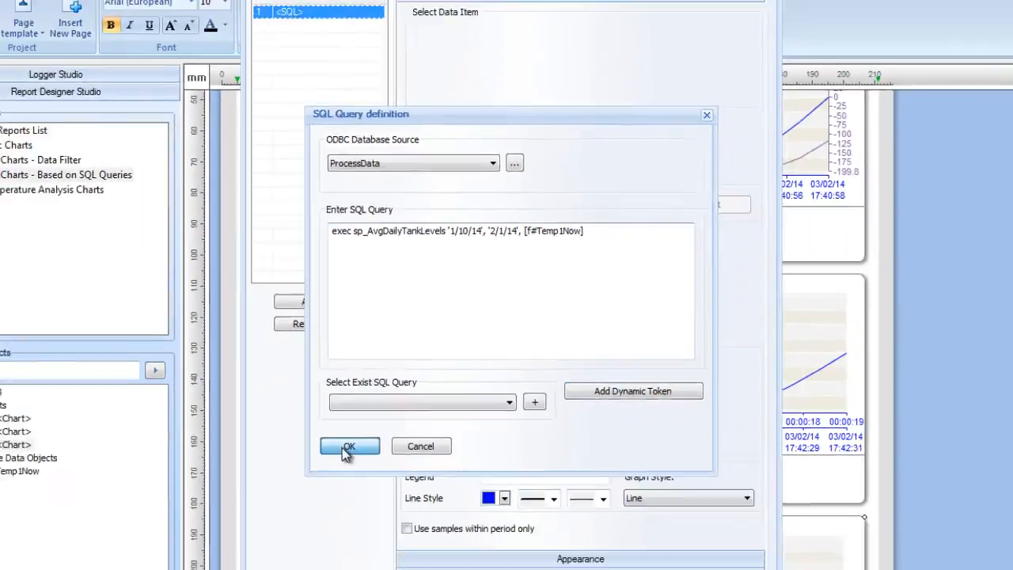
click(351, 448)
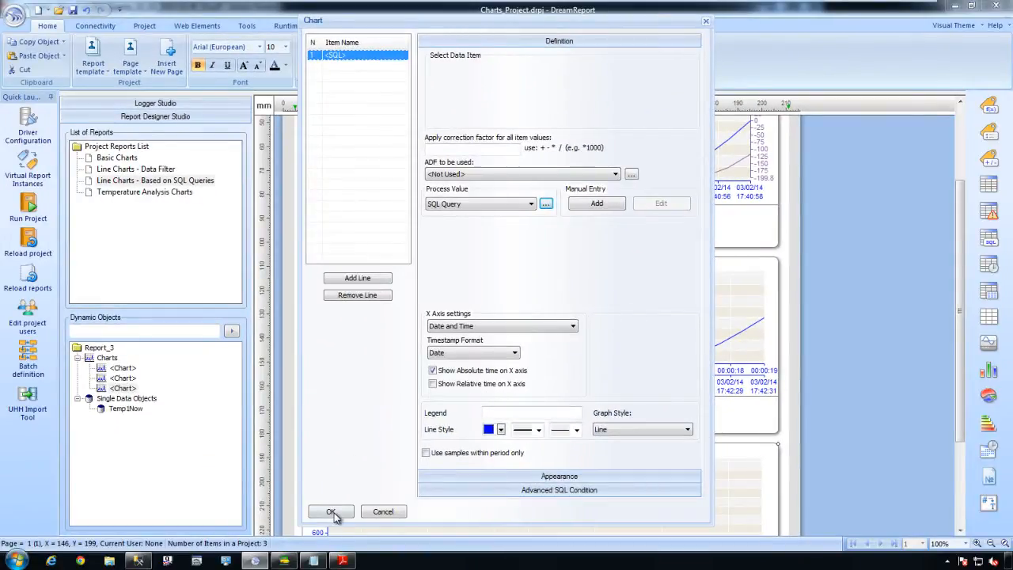
- Reload the reports with the updated tank levels chart
click(30, 276)
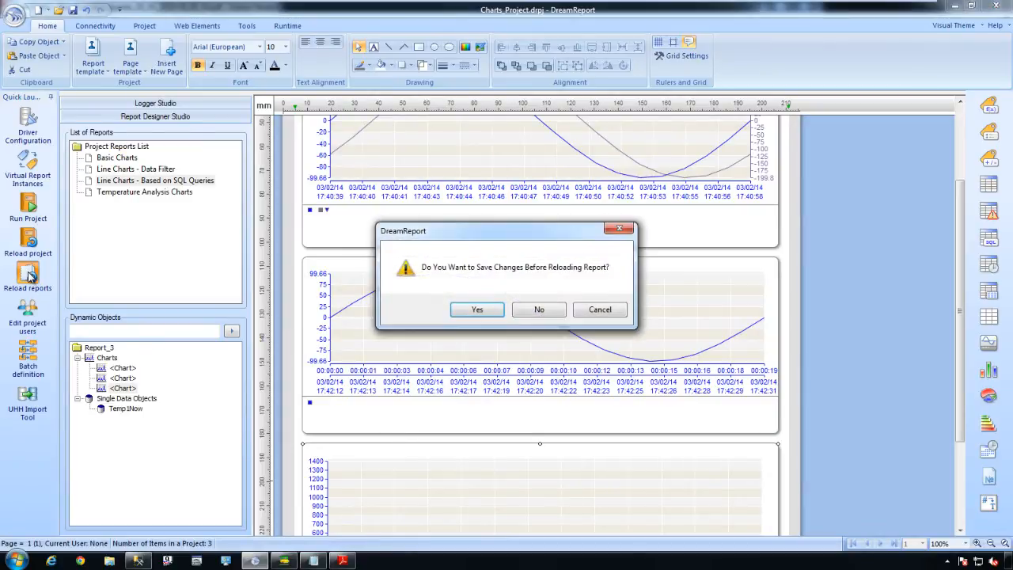
- Save the changes while reloading the reports and generate the Line Charts - Based on SQL Queries report
click(479, 308)
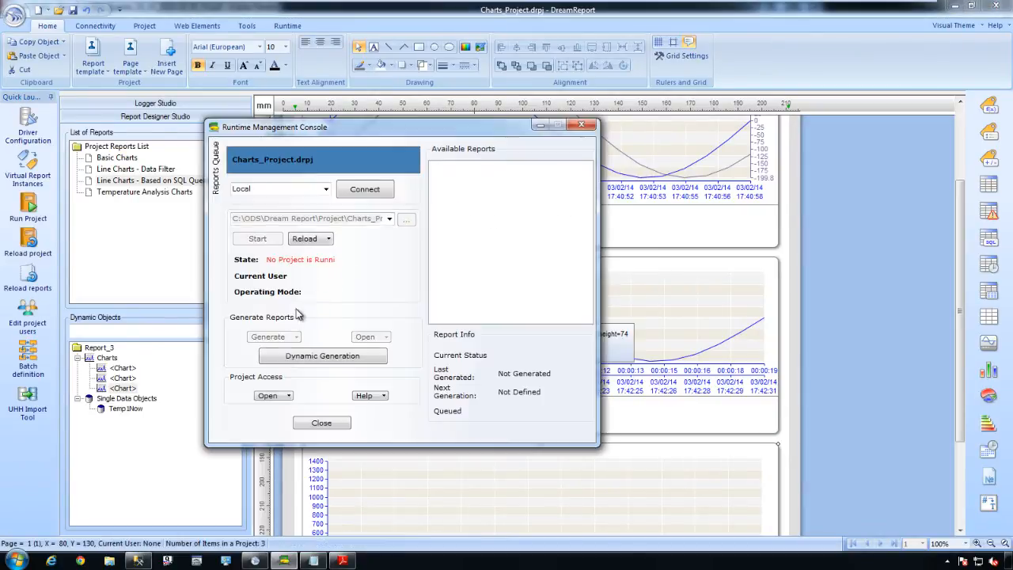
click(272, 338)
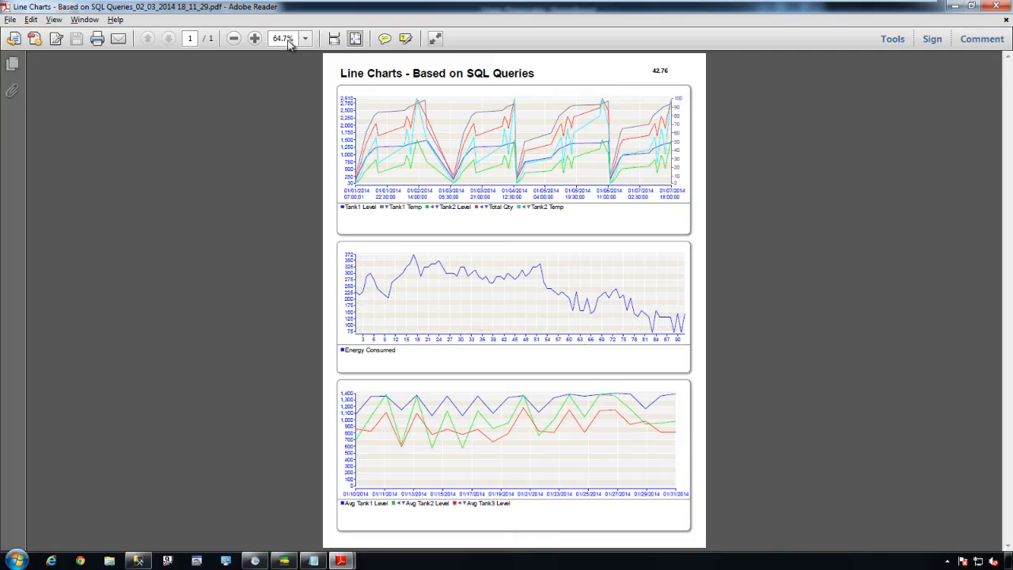
- Examine all three line charts in the generated PDF at 100% and close the PDF
click(255, 38)
drag(763, 82, 728, 78)
drag(1011, 161, 1011, 406)
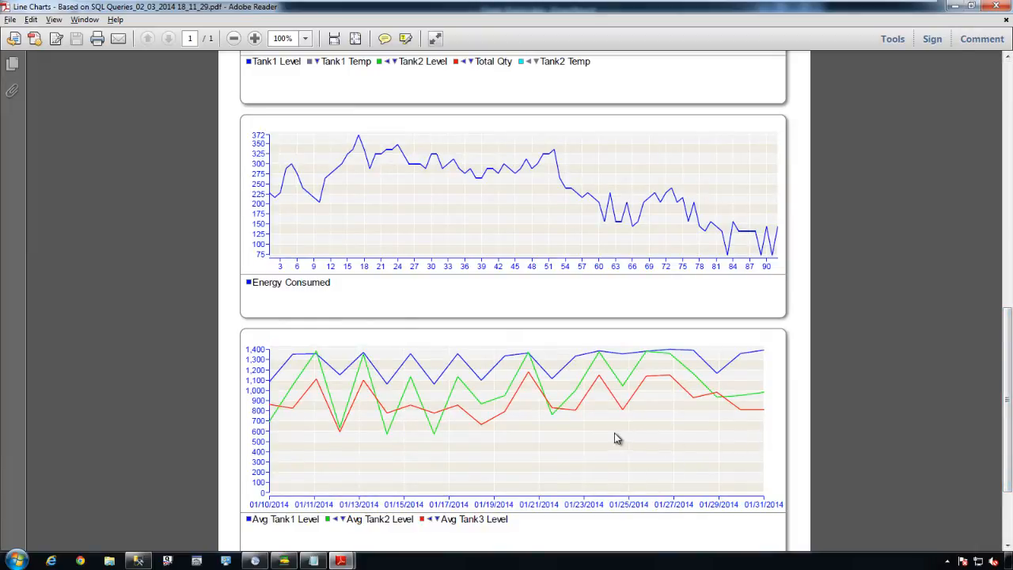
click(1008, 85)
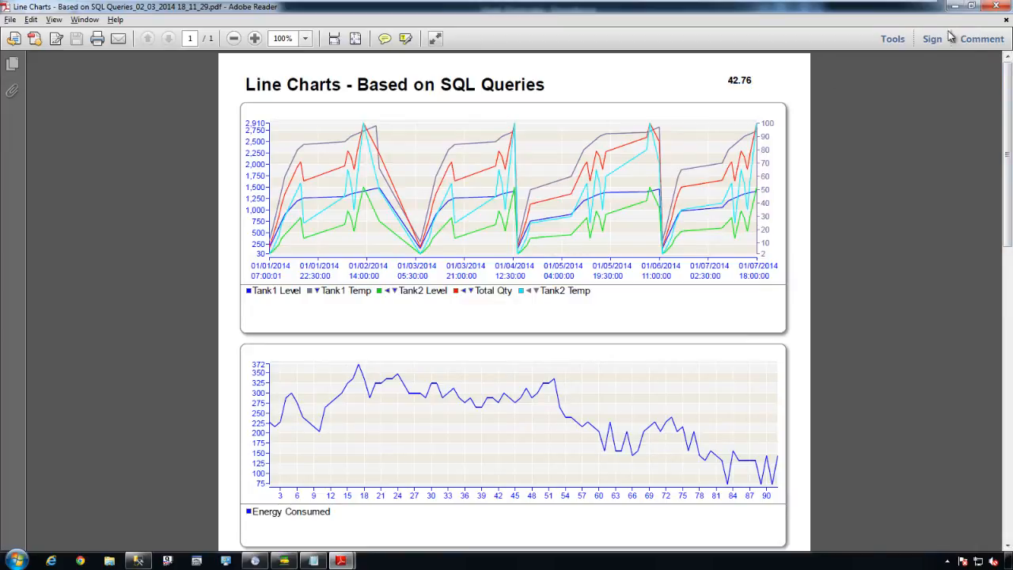
click(996, 6)
- Create a new report named "Line Charts - Scaling Options" and go through its file format settings
click(38, 10)
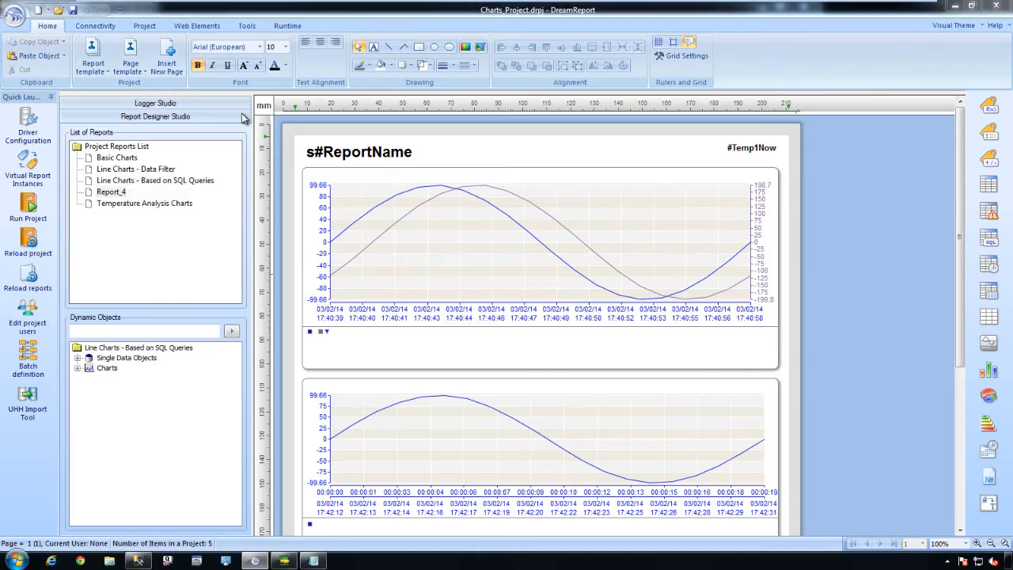
double_click(501, 121)
key(BackSpace)
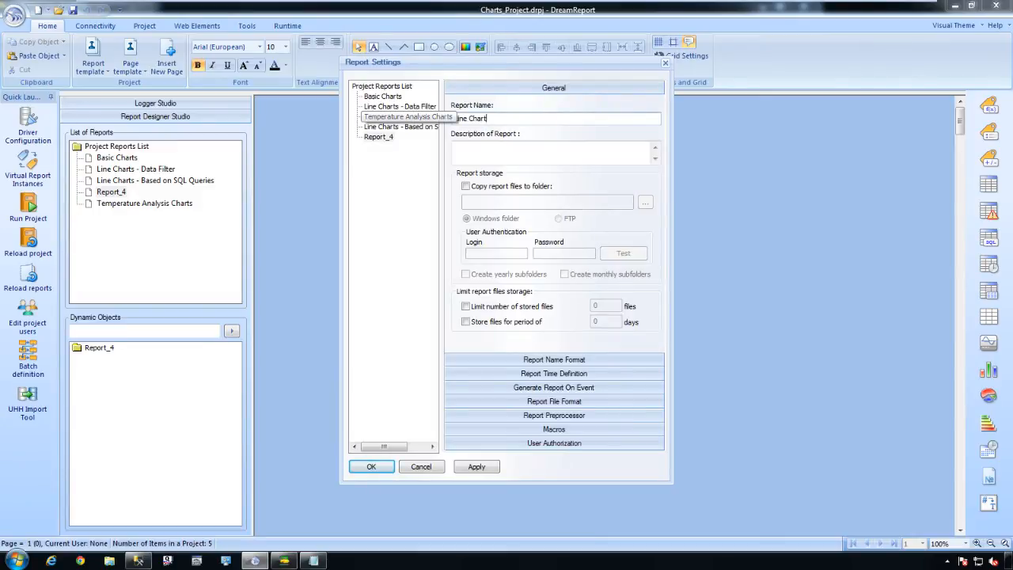
text(Line Charts - Scaling Options)
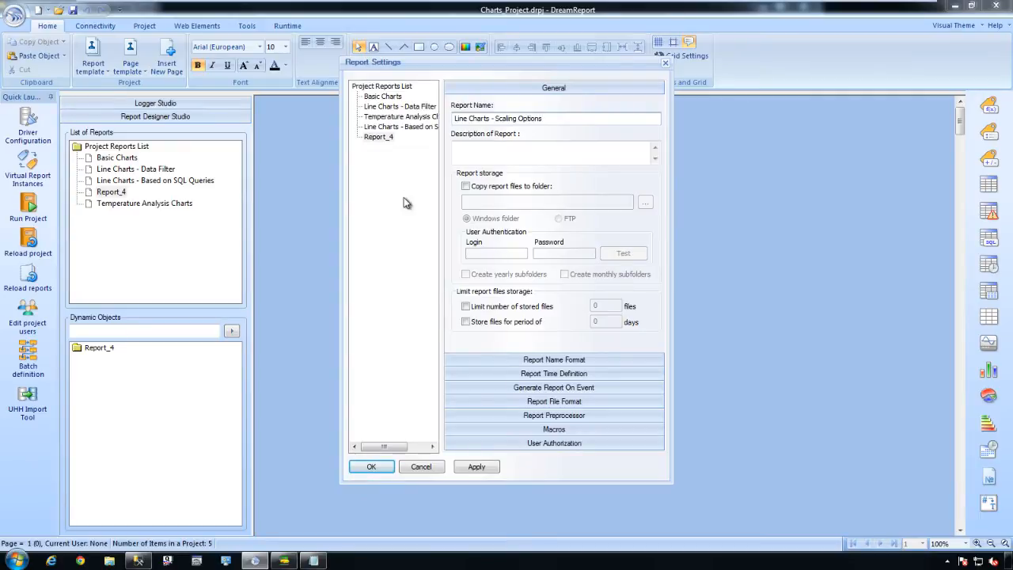
click(475, 401)
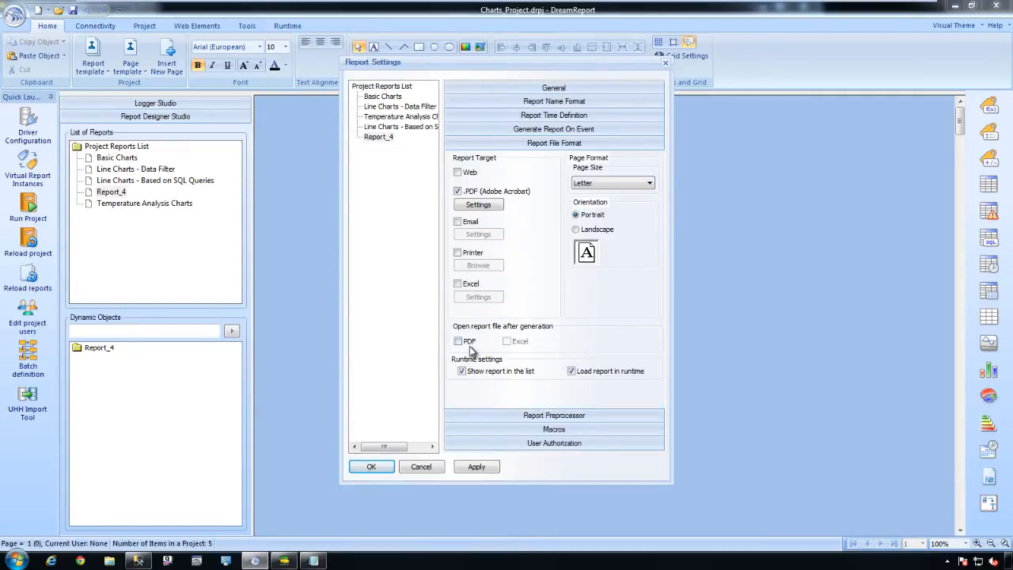
key(Return)
- Insert a dynamic text object displaying the Report Name at size 18 as the page heading
click(988, 504)
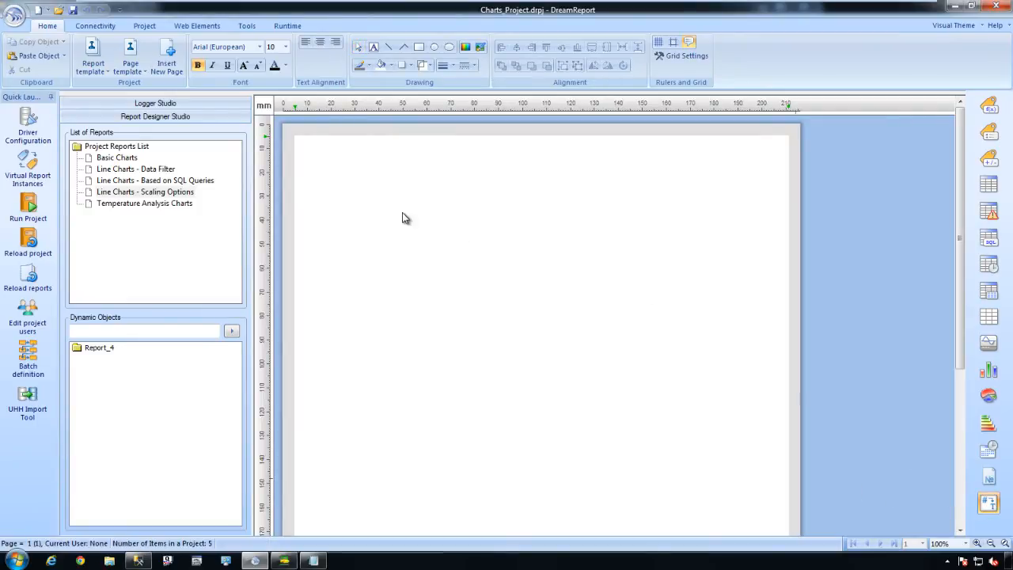
drag(311, 149, 463, 188)
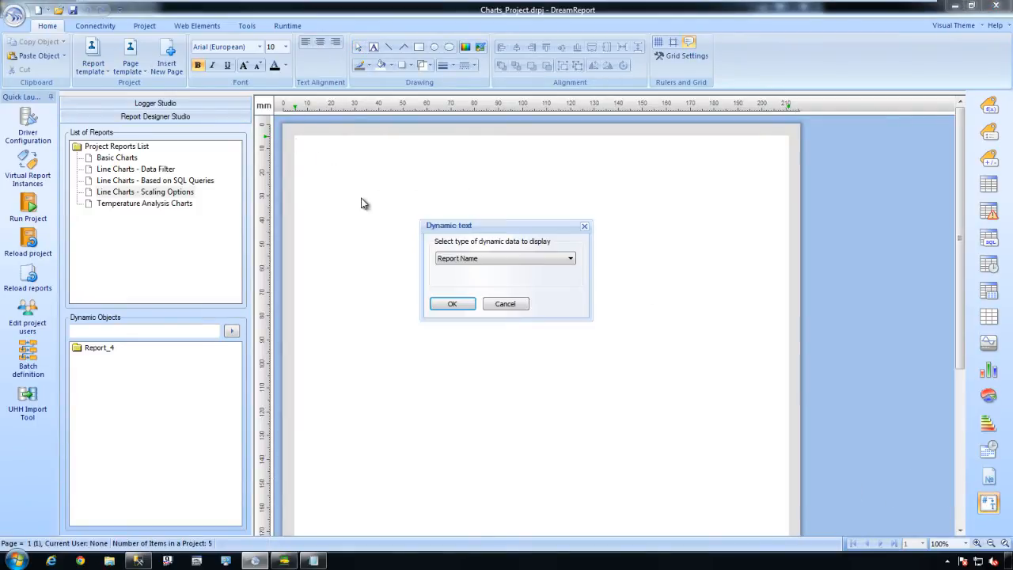
click(459, 305)
- Draw a line chart across the page width below the report name and select Batch_Data item Temp1 as its data
click(988, 346)
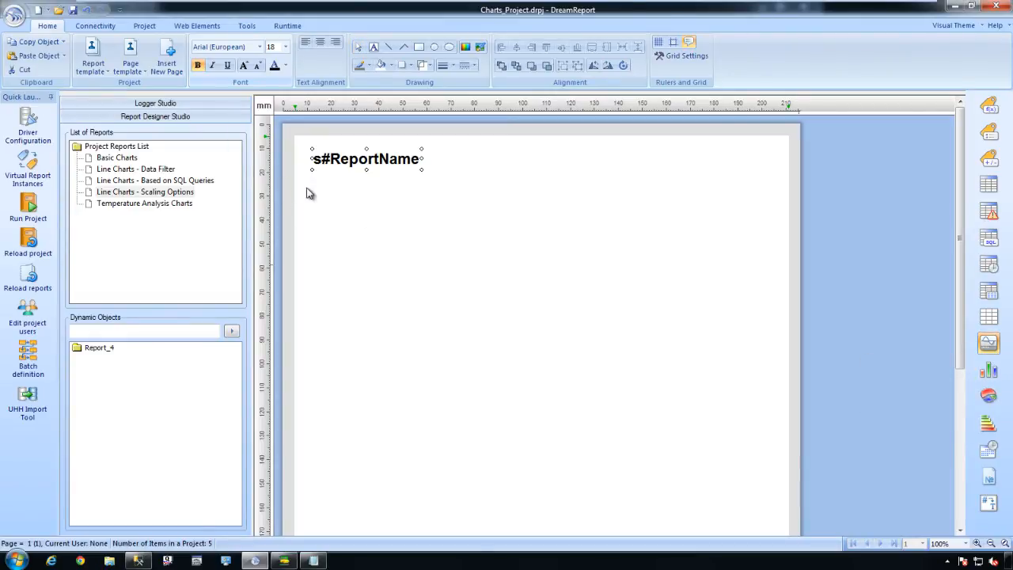
drag(308, 190, 779, 500)
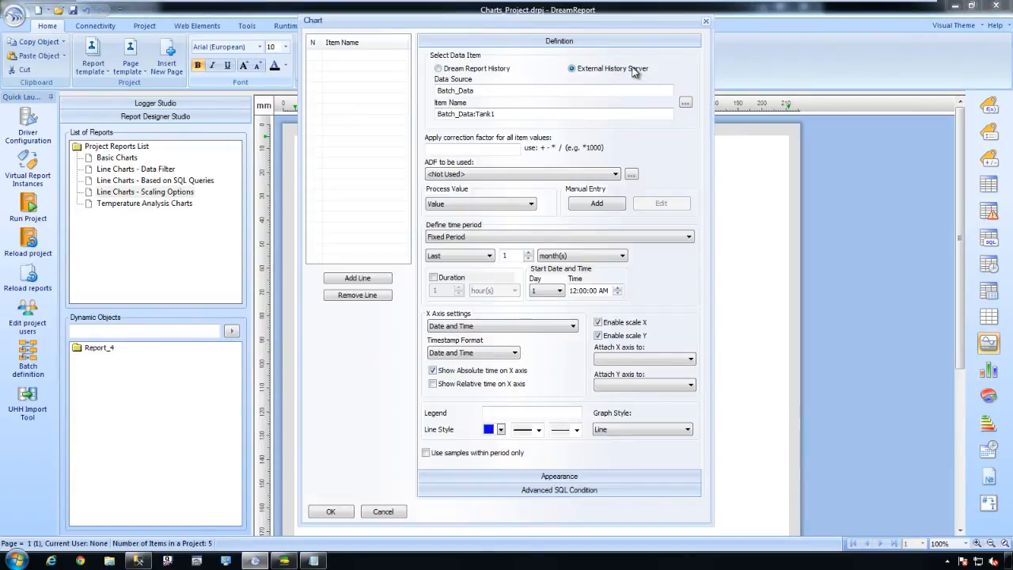
click(685, 104)
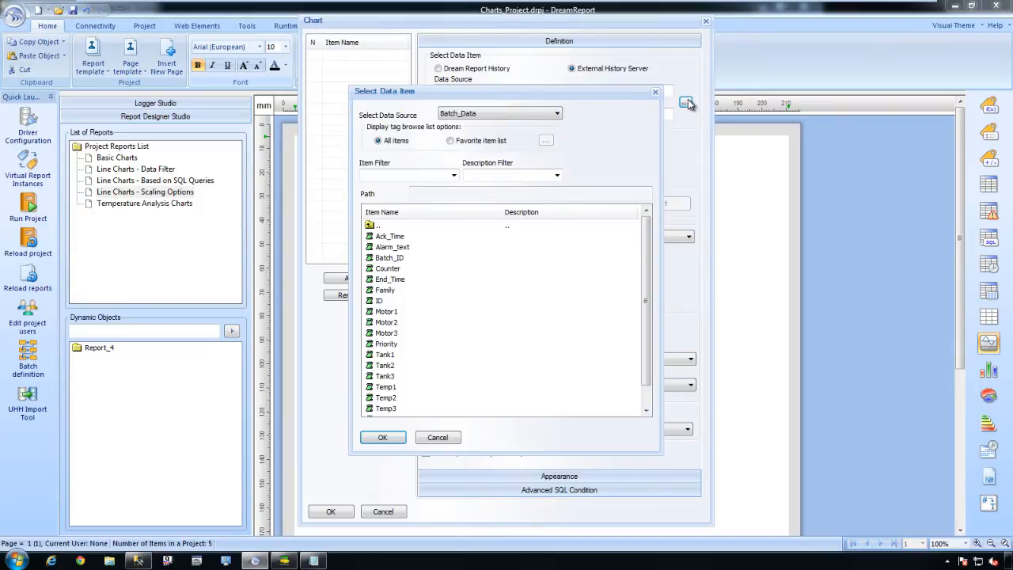
double_click(395, 388)
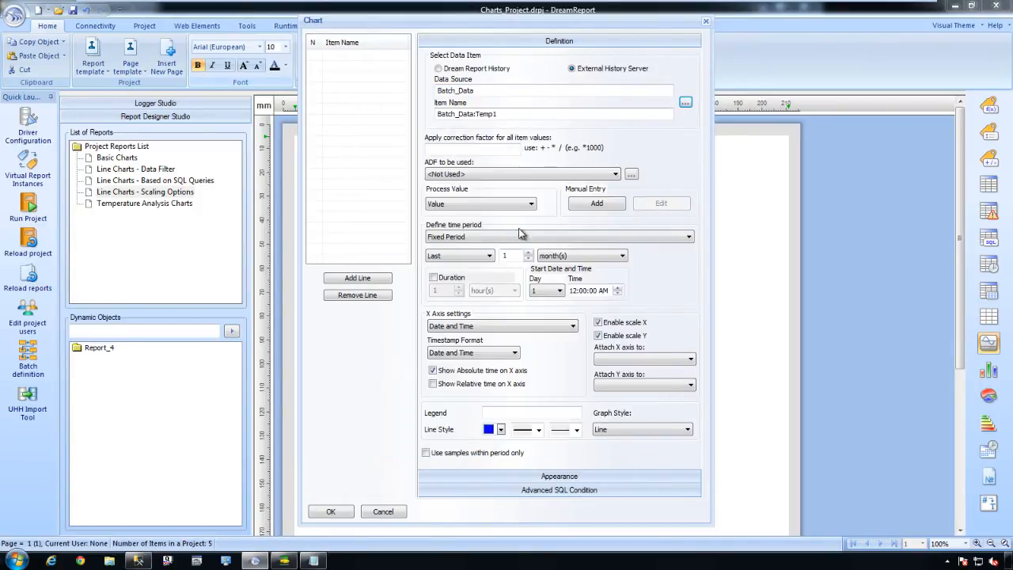
- Add a Temp1 line to the chart with Moving Average as process value and the legend Automatic
click(528, 205)
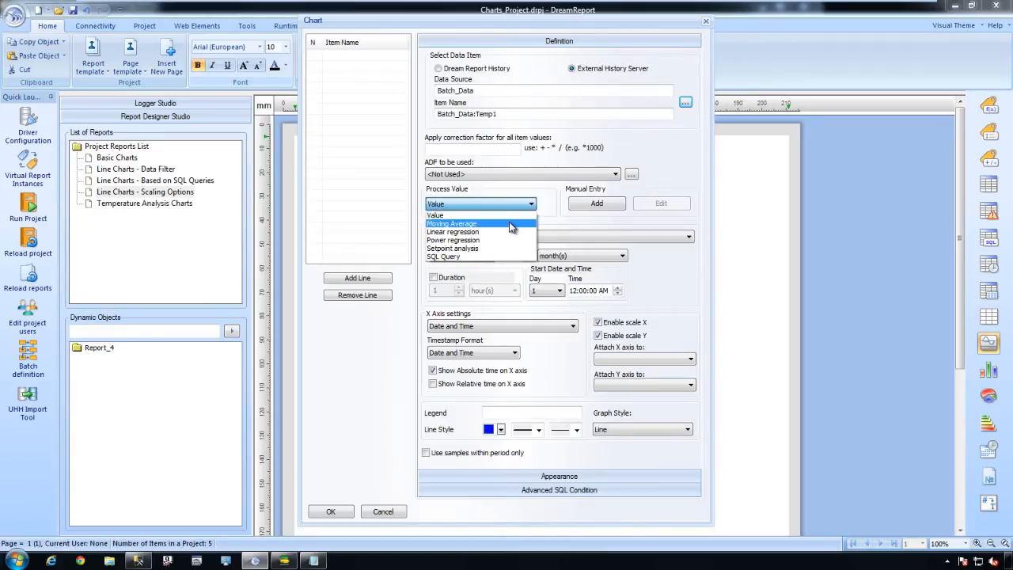
click(511, 225)
text(Automatic)
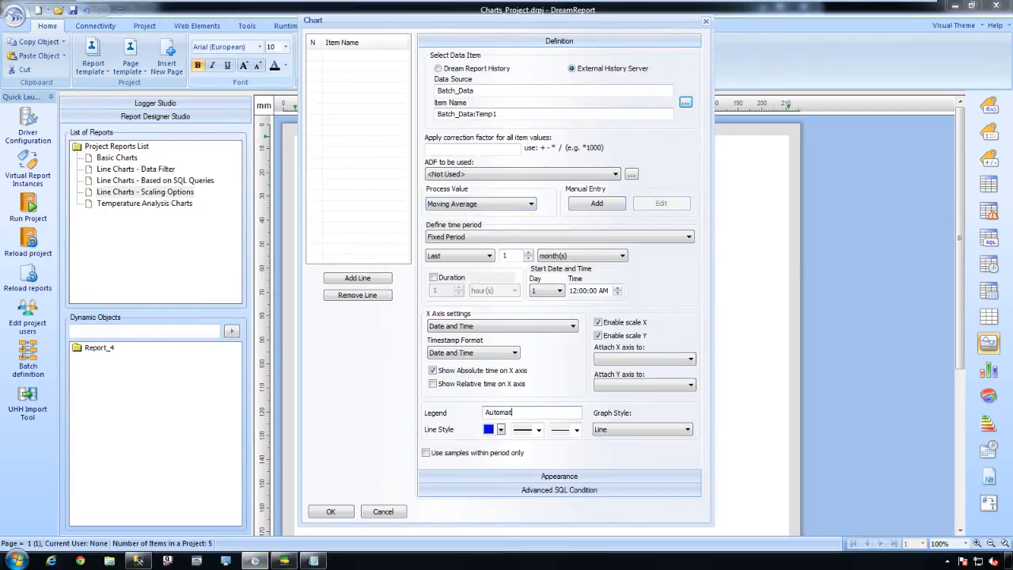
click(358, 278)
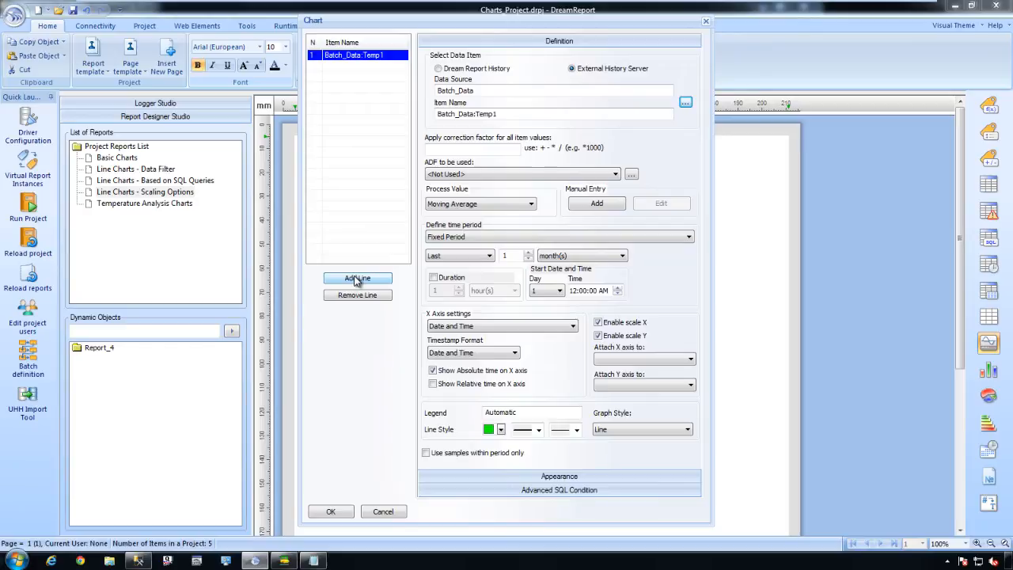
- Add a second Temp1 line with the legend "Automatic - Zero-based"
click(532, 414)
text(- Zero-based)
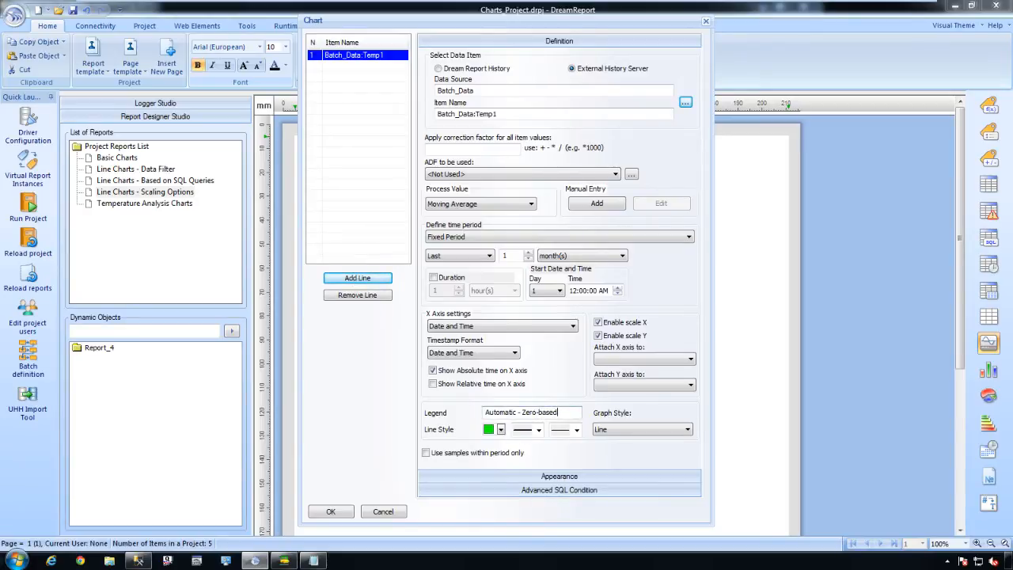
click(357, 278)
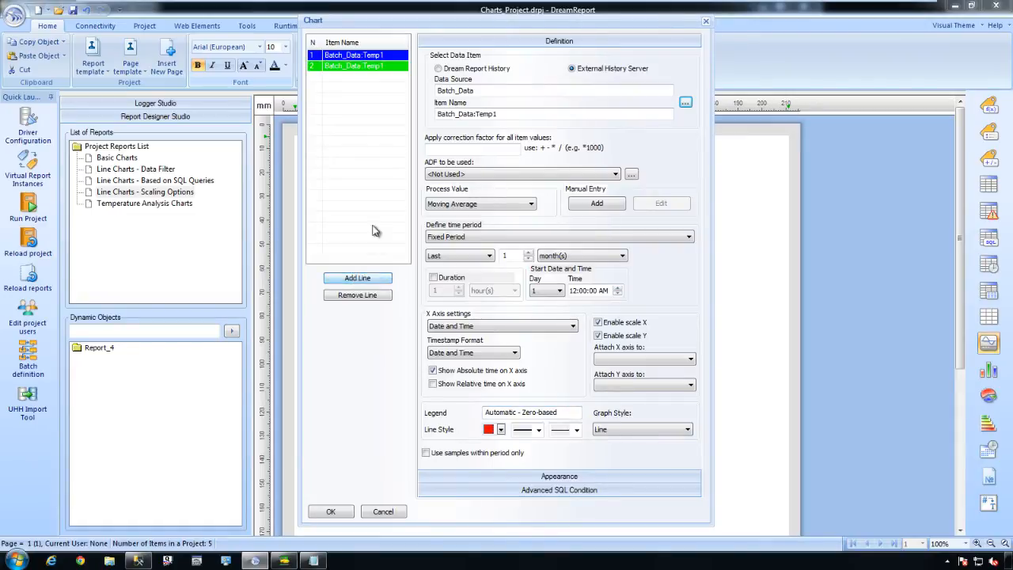
- Set the second line's scale limit mode to Automatic zero-based and check the first line's mode
click(388, 67)
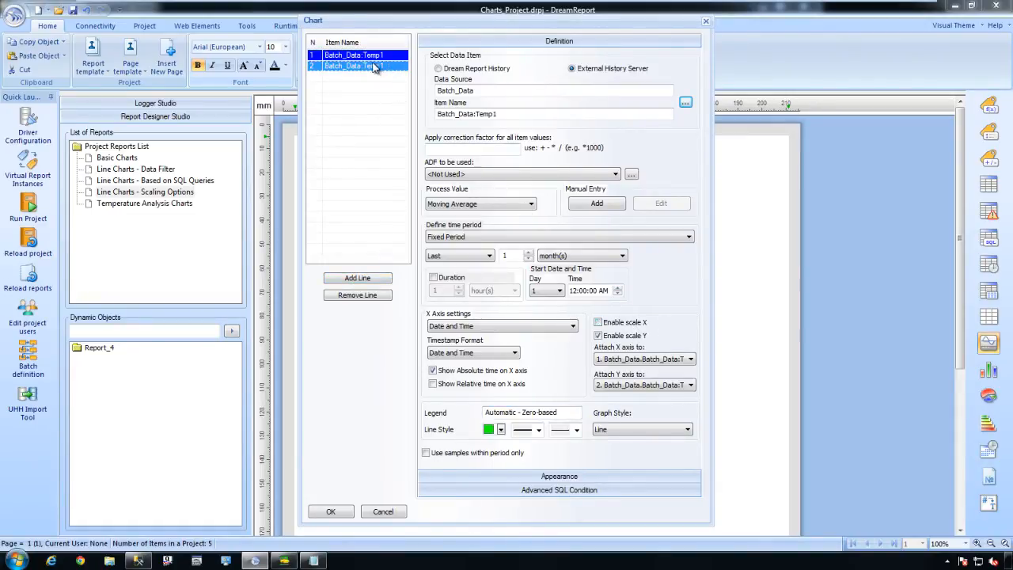
click(567, 477)
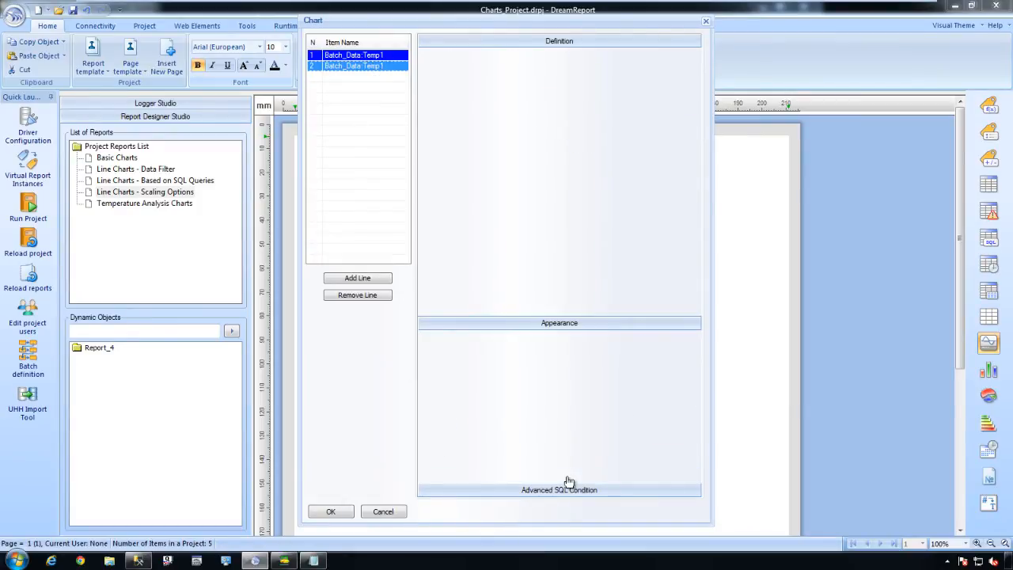
click(607, 232)
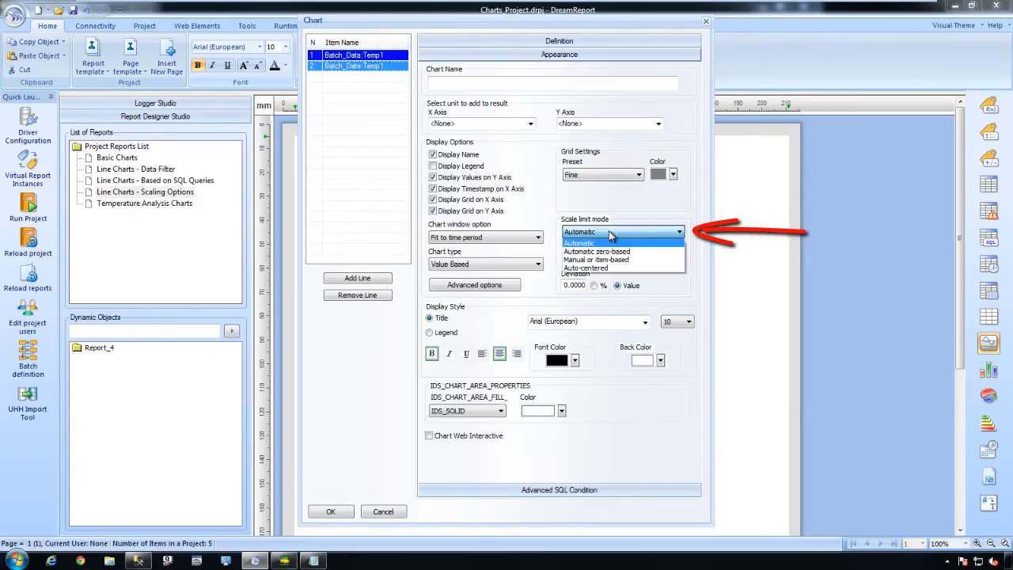
click(607, 251)
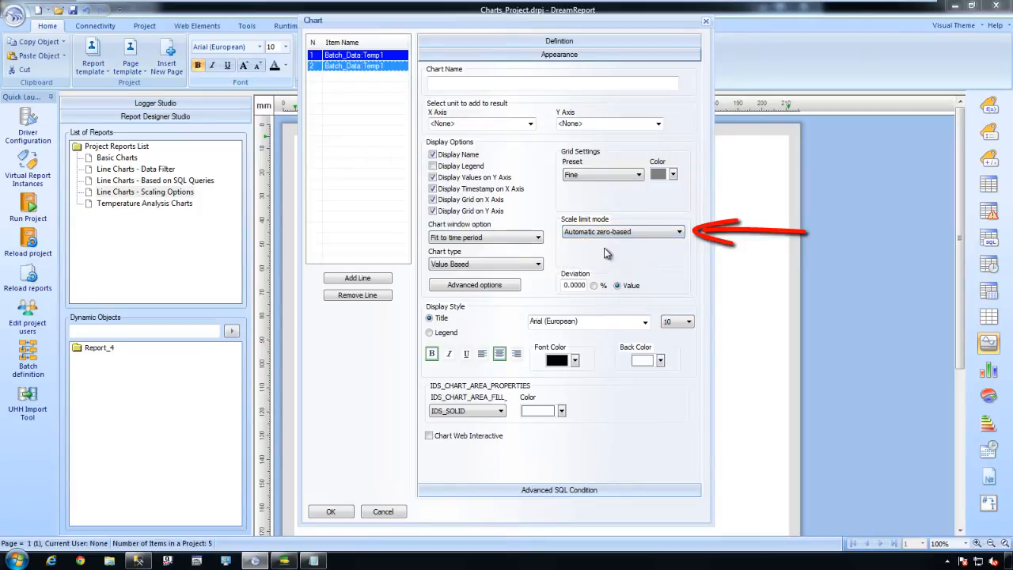
click(376, 57)
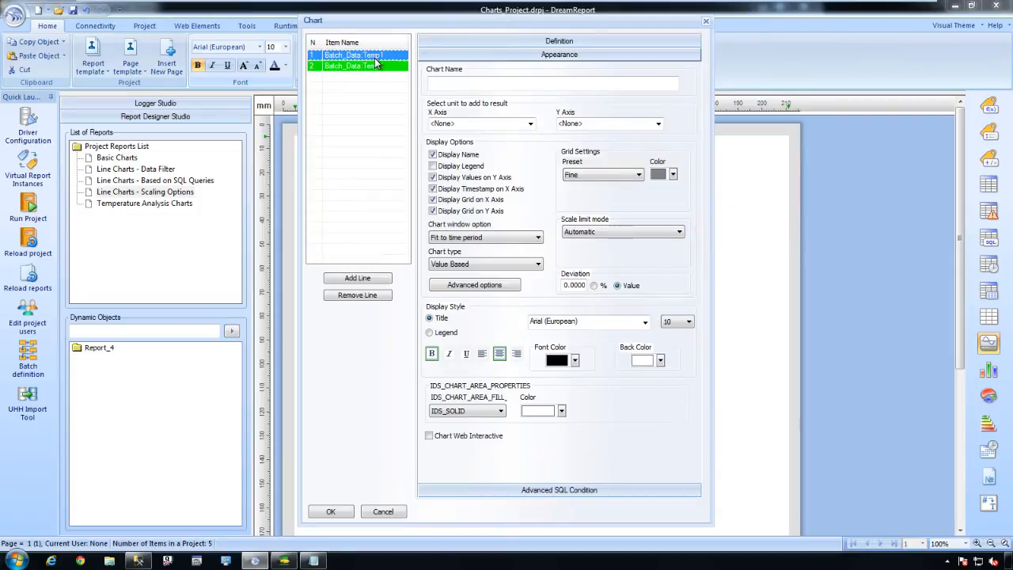
ctrl+click(376, 68)
- Add a third Temp1 line with the legend Manual and a muted red line colour
click(468, 42)
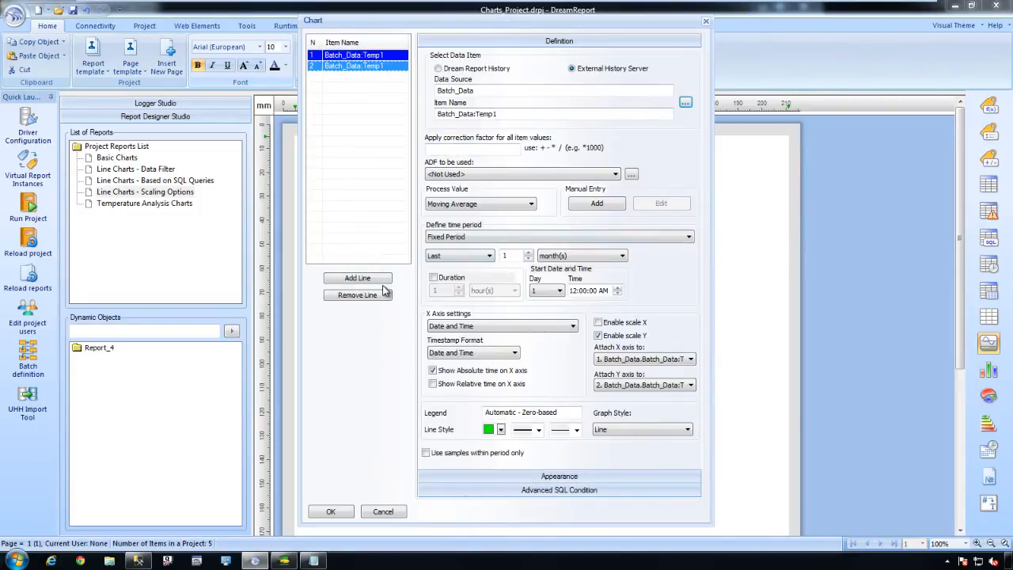
drag(563, 409, 385, 384)
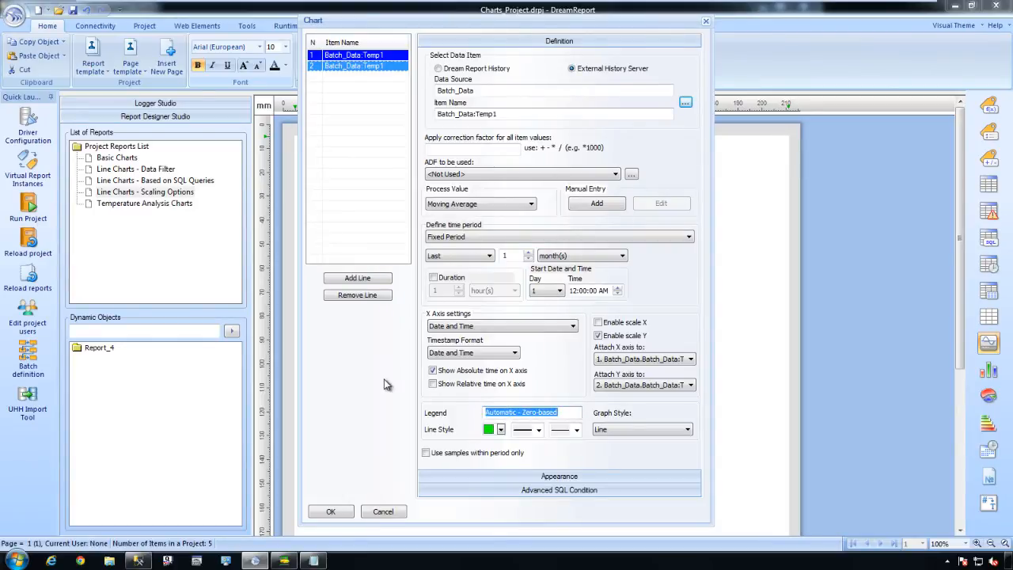
text(Manual)
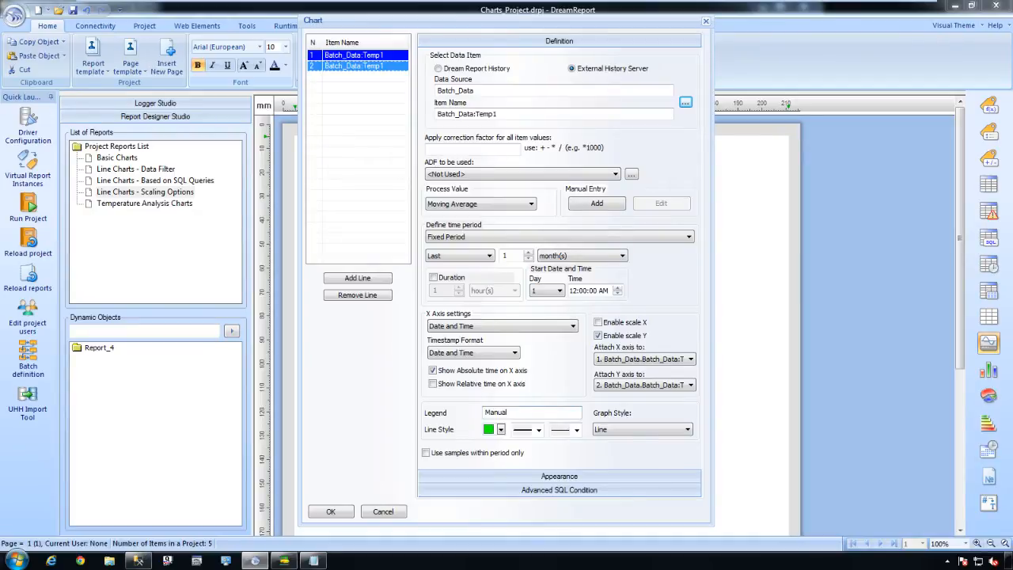
click(501, 429)
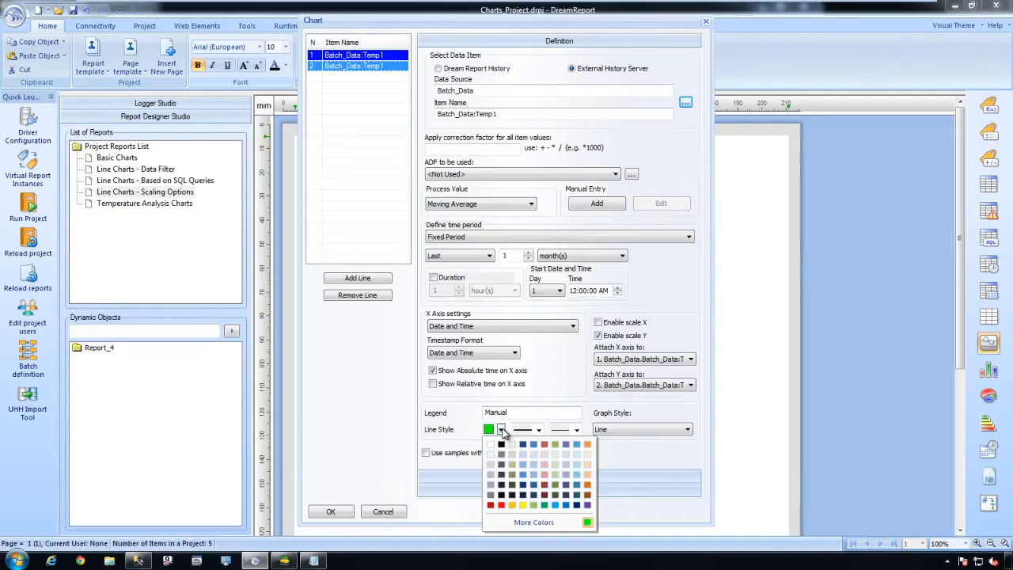
click(544, 446)
click(369, 282)
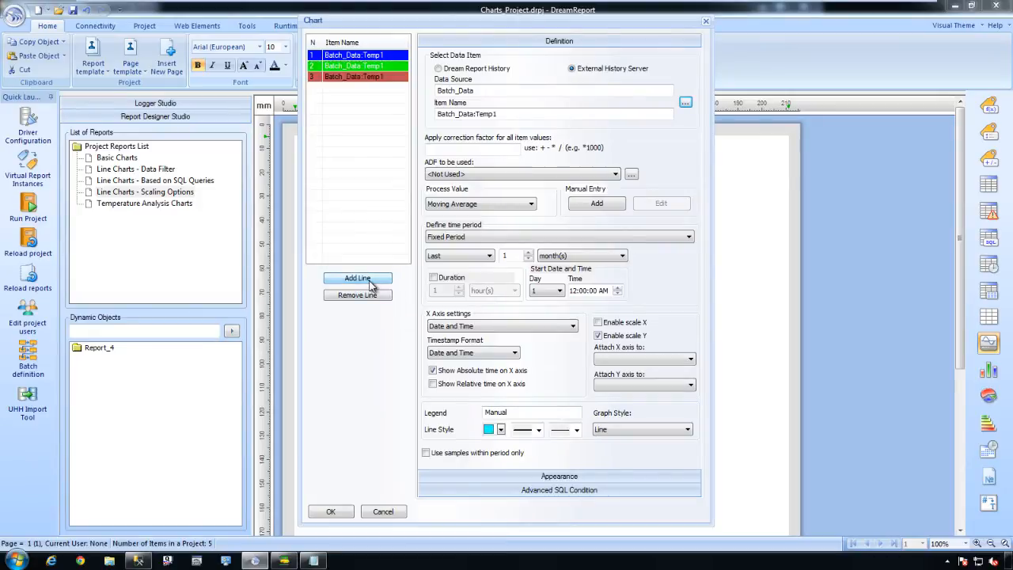
- Set the third line's scale limit mode to Manual or item-based
click(389, 77)
click(500, 478)
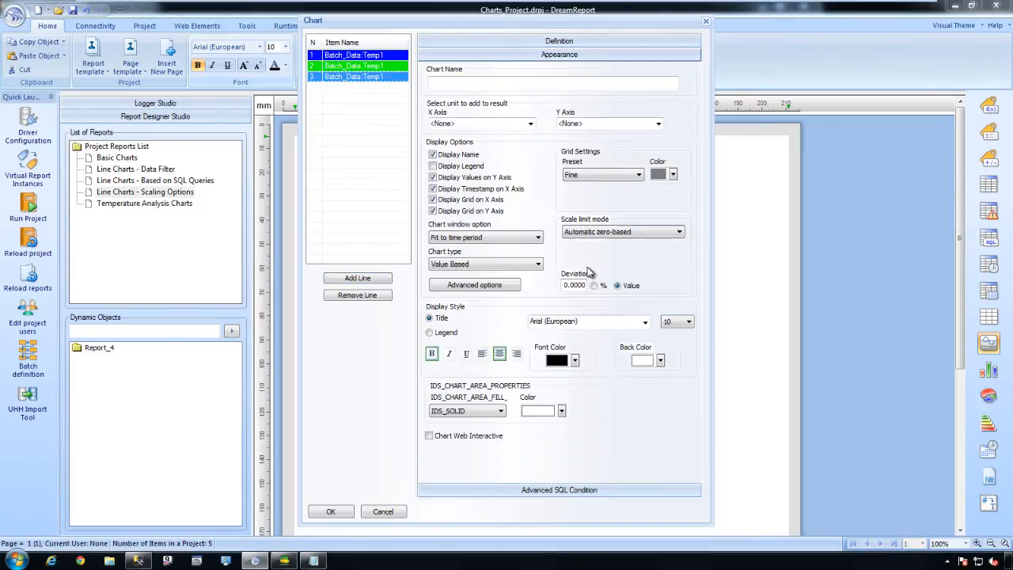
click(604, 232)
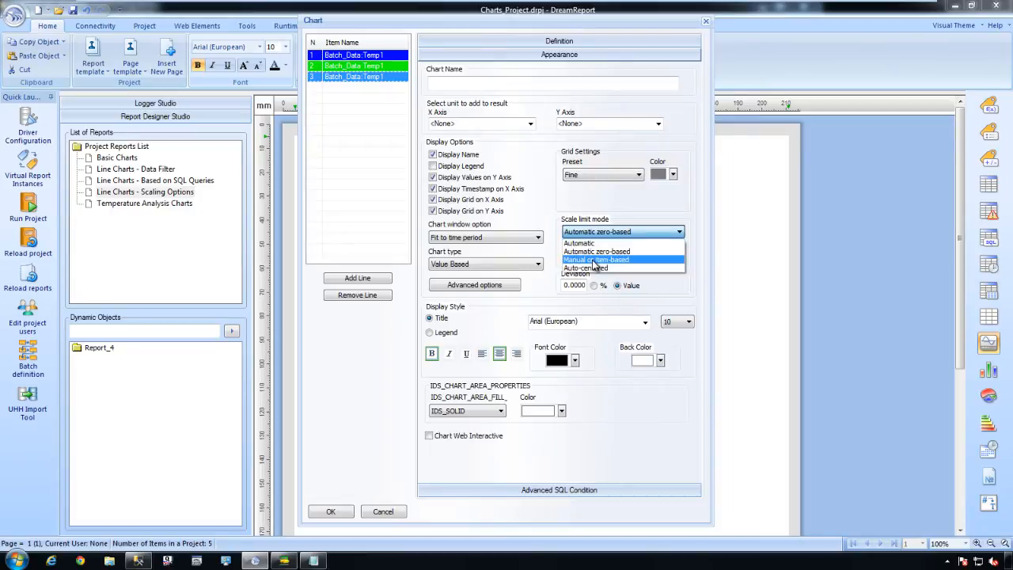
click(595, 260)
click(604, 256)
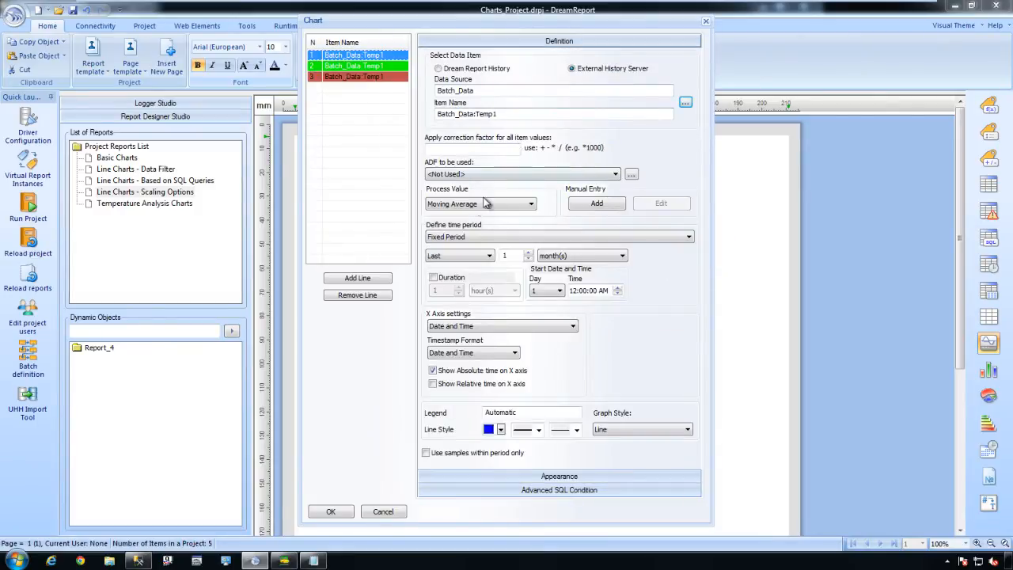
- Add a fourth Temp1 line with a pink line colour and the legend "Auto-centered", and disable its X scale
click(501, 429)
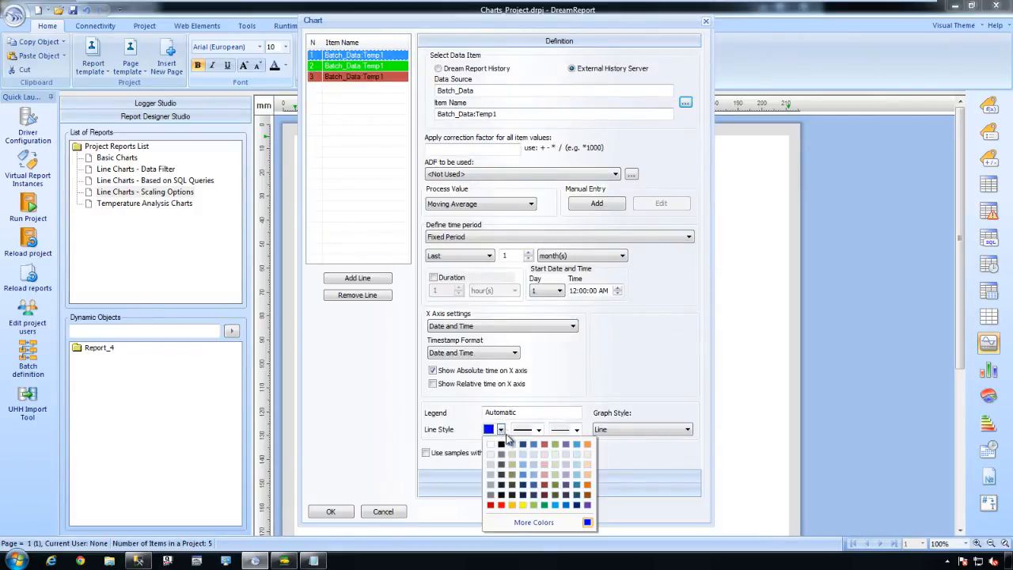
click(538, 524)
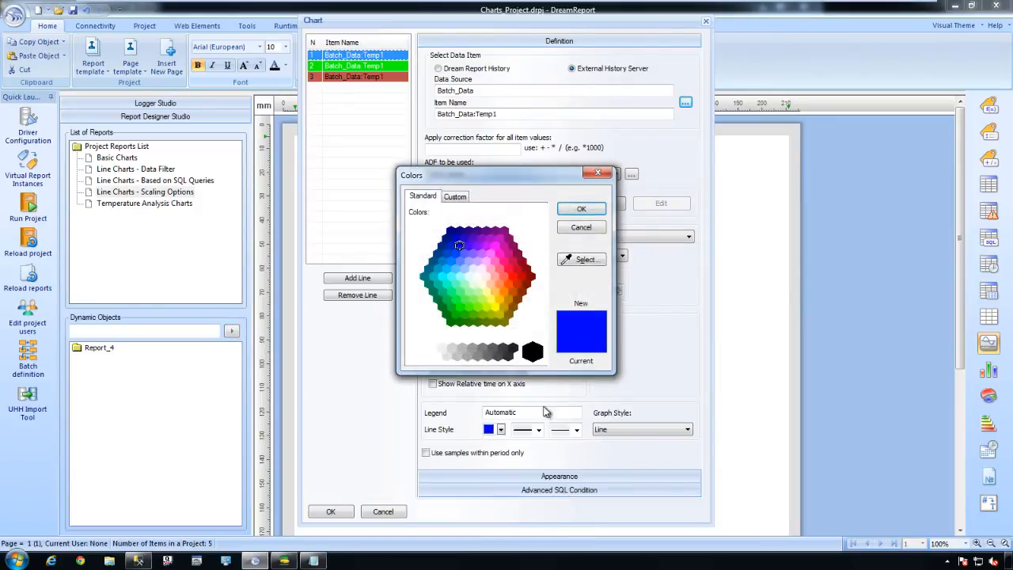
click(505, 262)
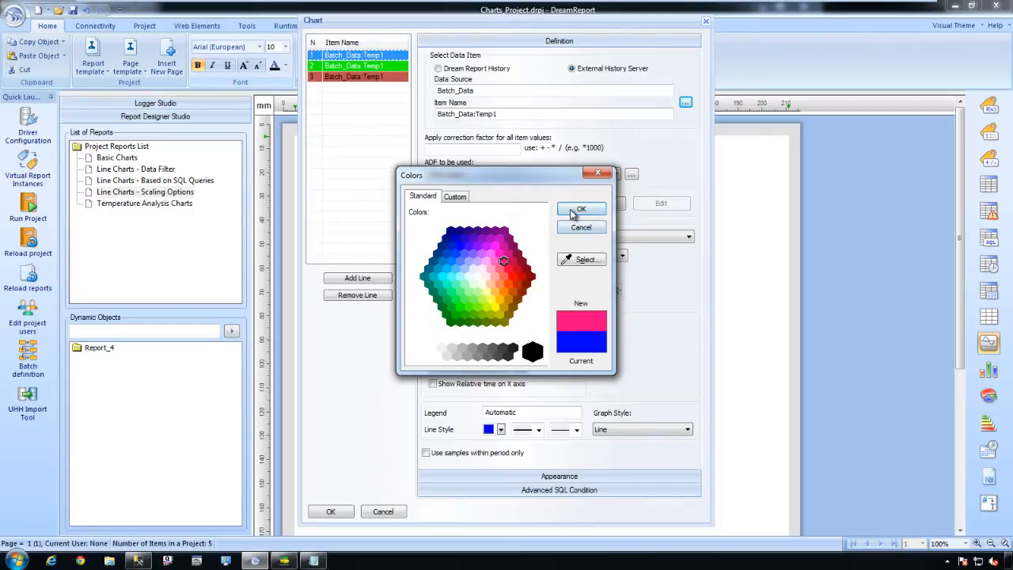
click(581, 208)
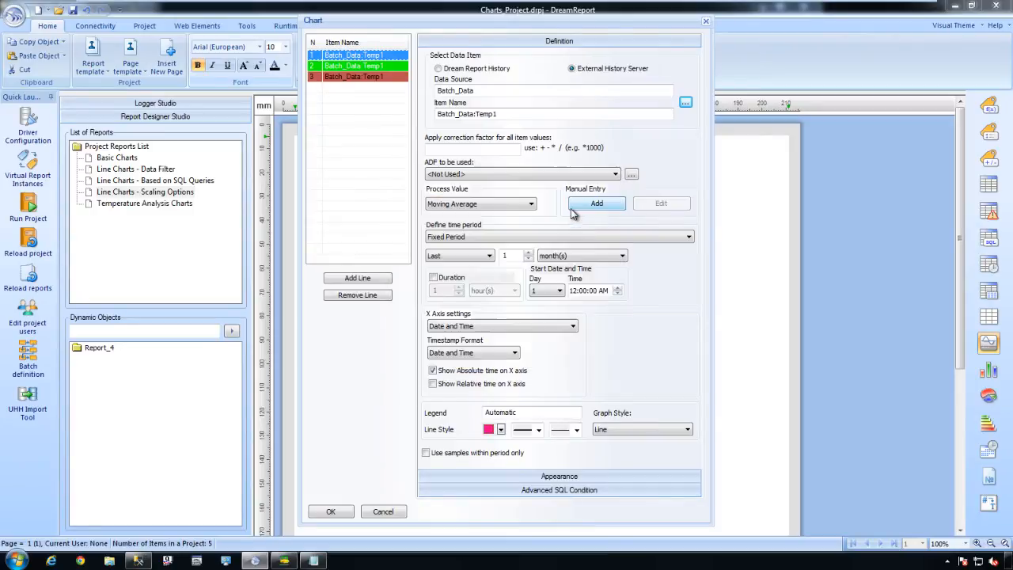
click(386, 279)
click(384, 87)
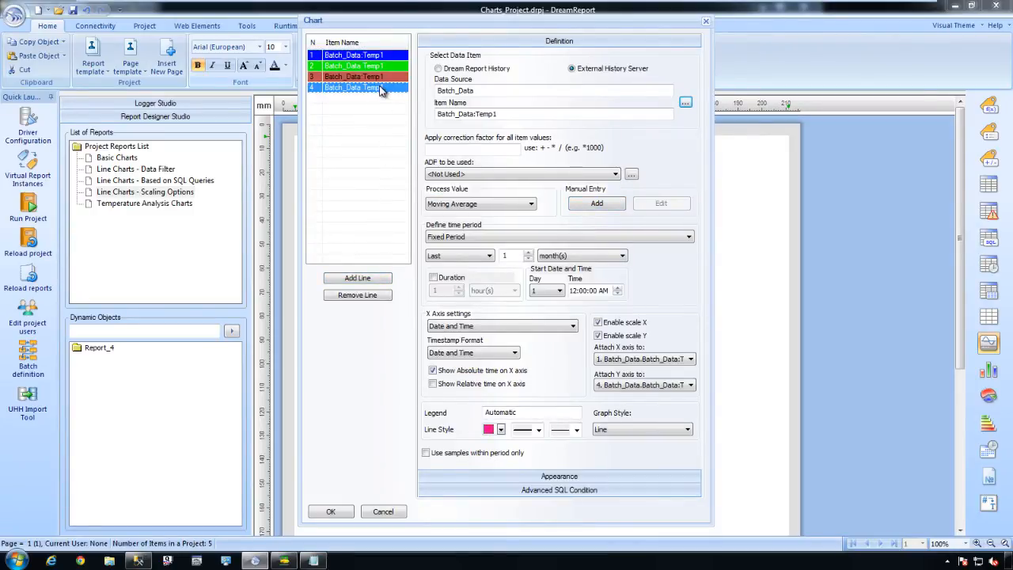
click(610, 322)
text(Auto-centere)
- Set the fourth line's scale limit mode to Auto-centered and apply the chart settings with the legend display enabled
click(584, 477)
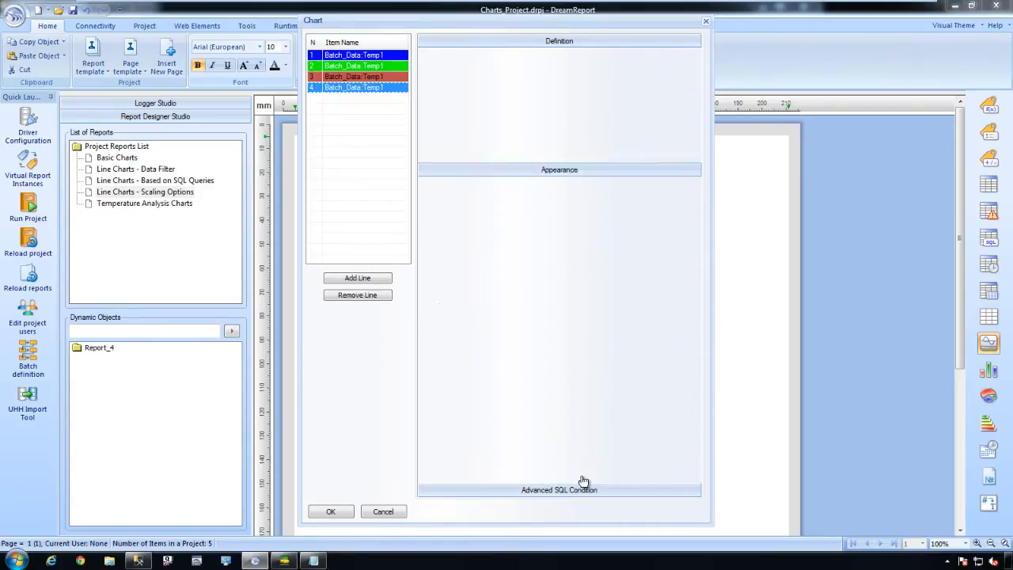
click(633, 232)
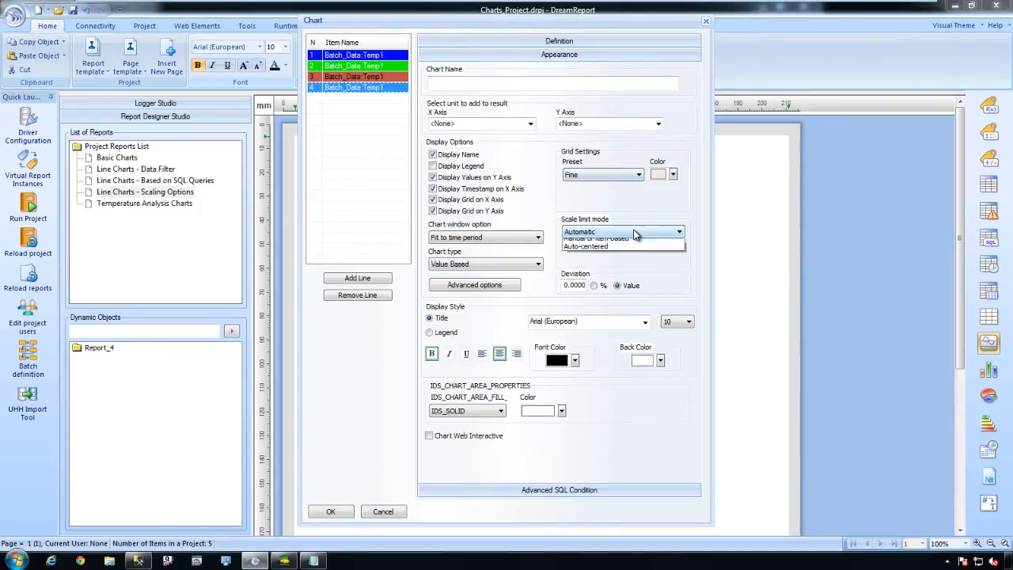
click(605, 269)
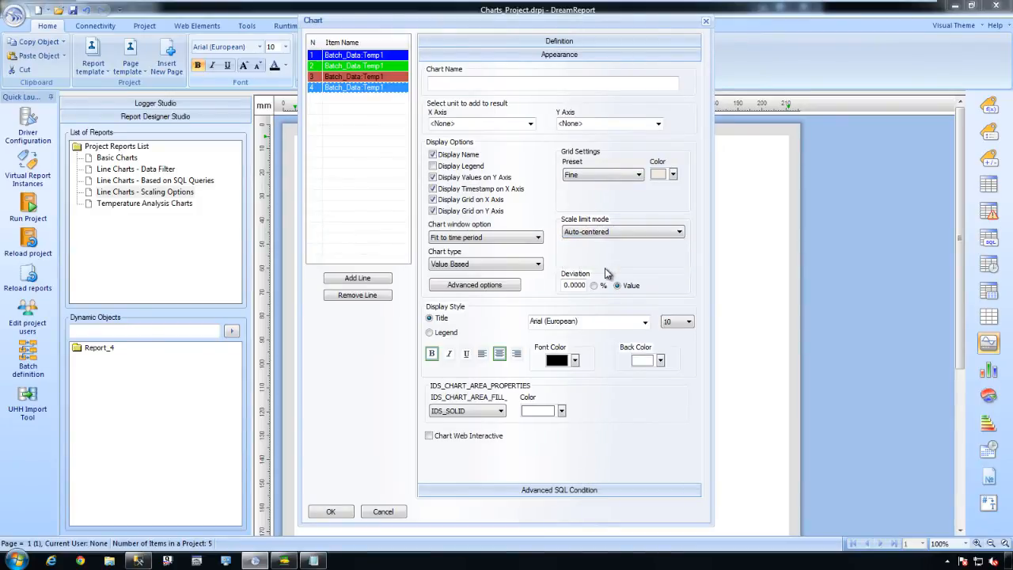
click(464, 167)
click(465, 44)
click(331, 512)
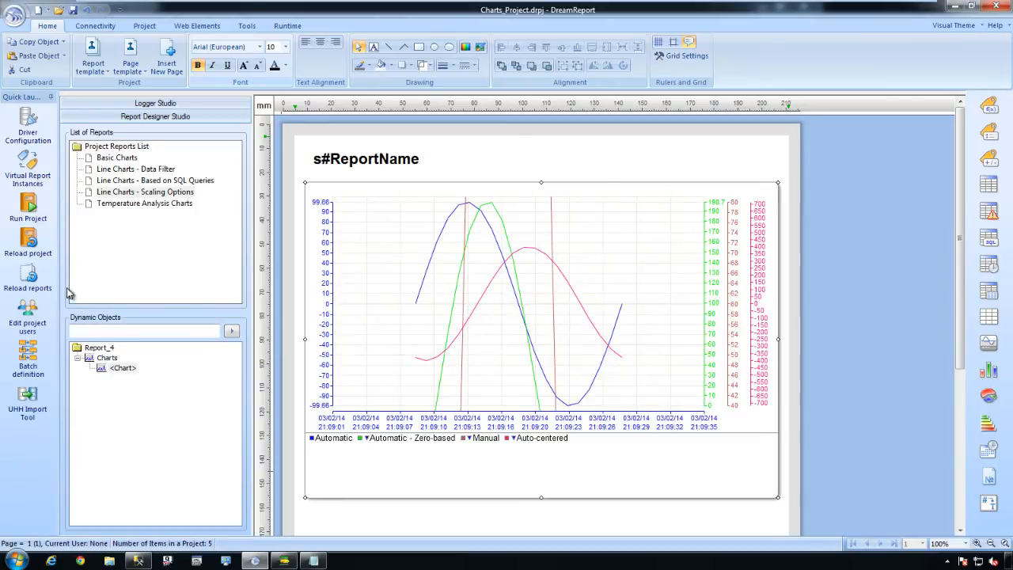
- Save the changes while reloading the reports, then generate Line Charts - Scaling Options and examine the resulting chart
click(28, 276)
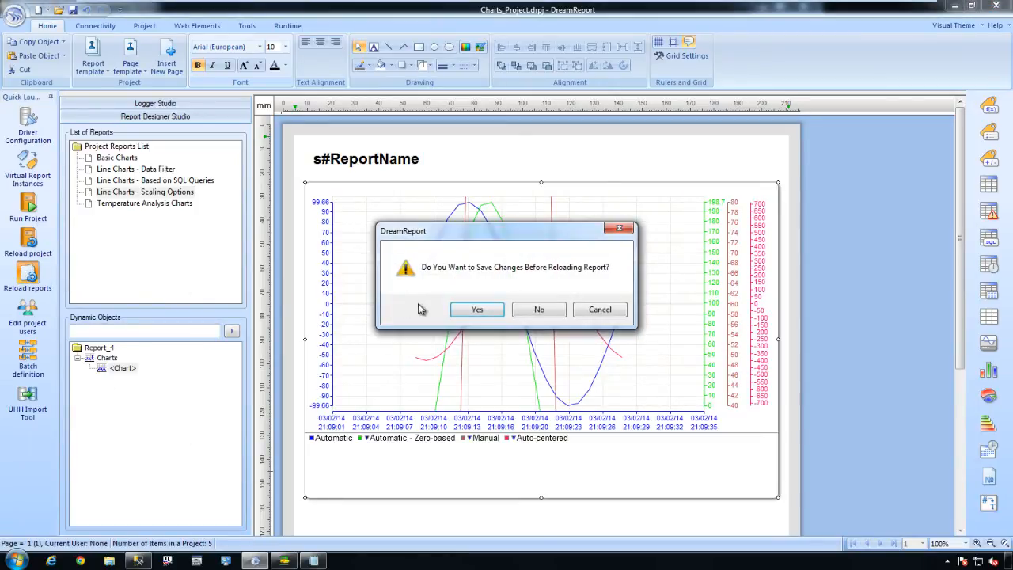
click(474, 310)
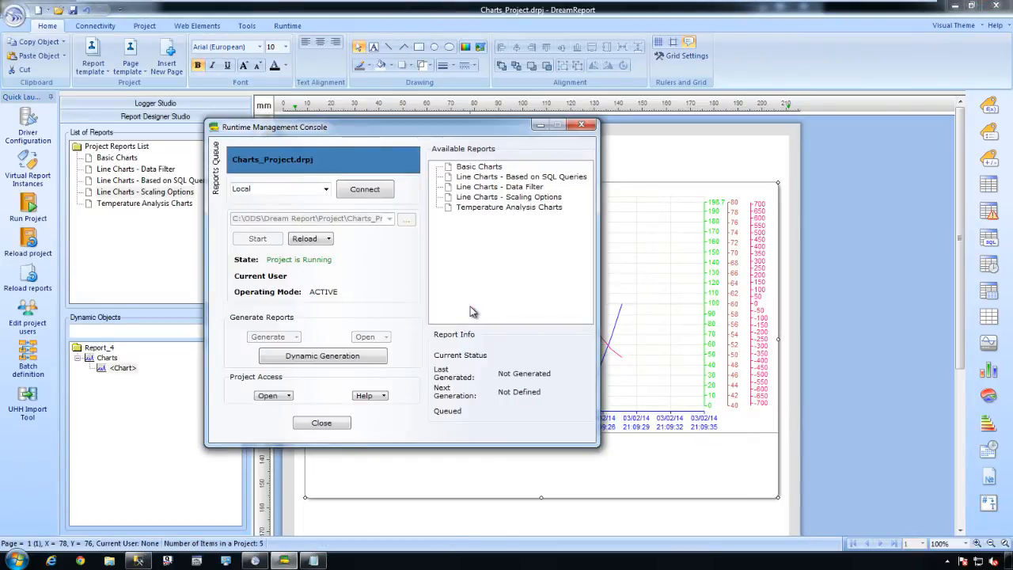
click(486, 197)
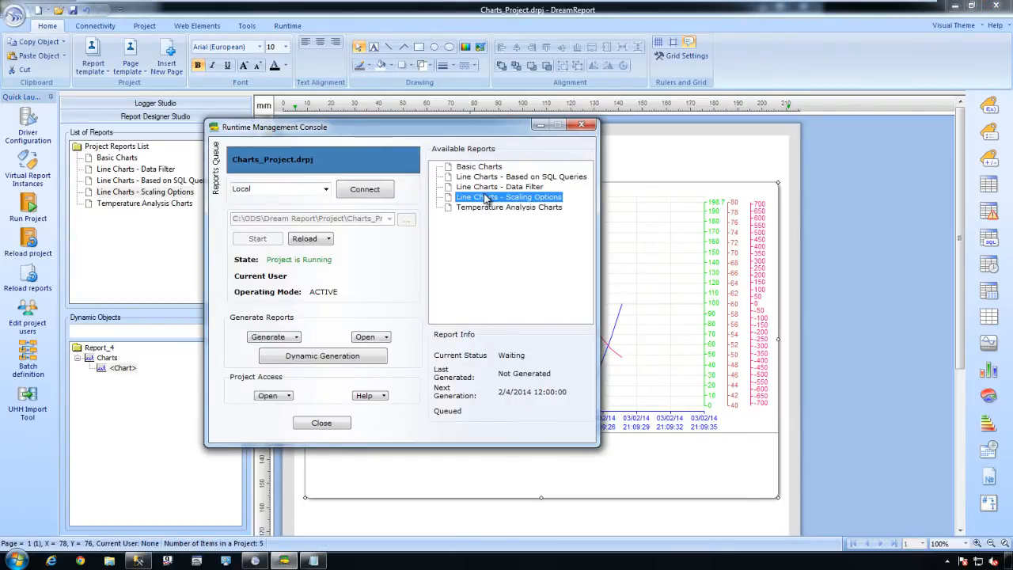
click(273, 336)
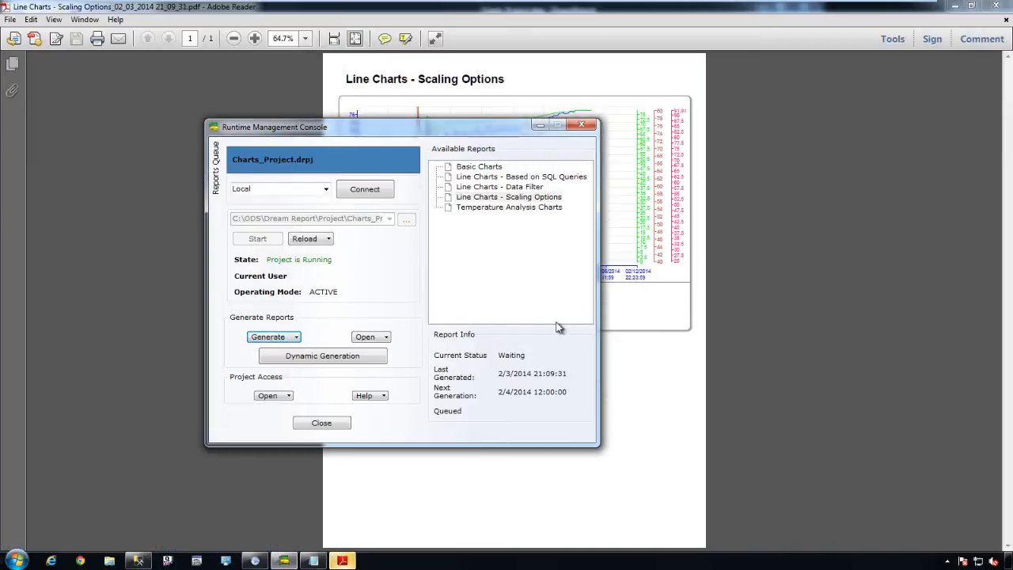
click(635, 296)
click(255, 39)
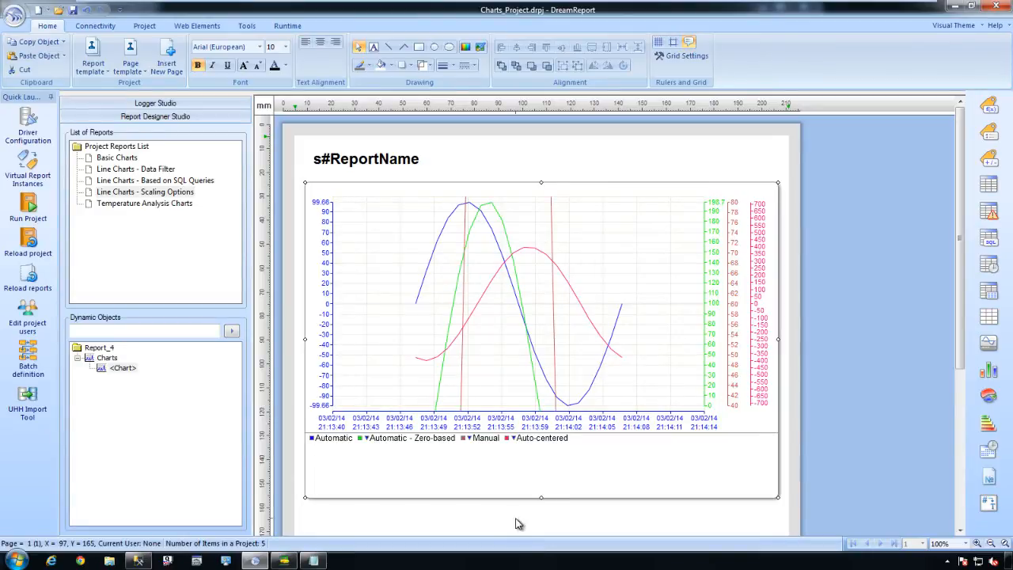
- Place a single data object AvgTemp1 above the chart's upper right corner that calculates the Average of Batch_Data:Temp1
click(989, 109)
drag(717, 141, 751, 152)
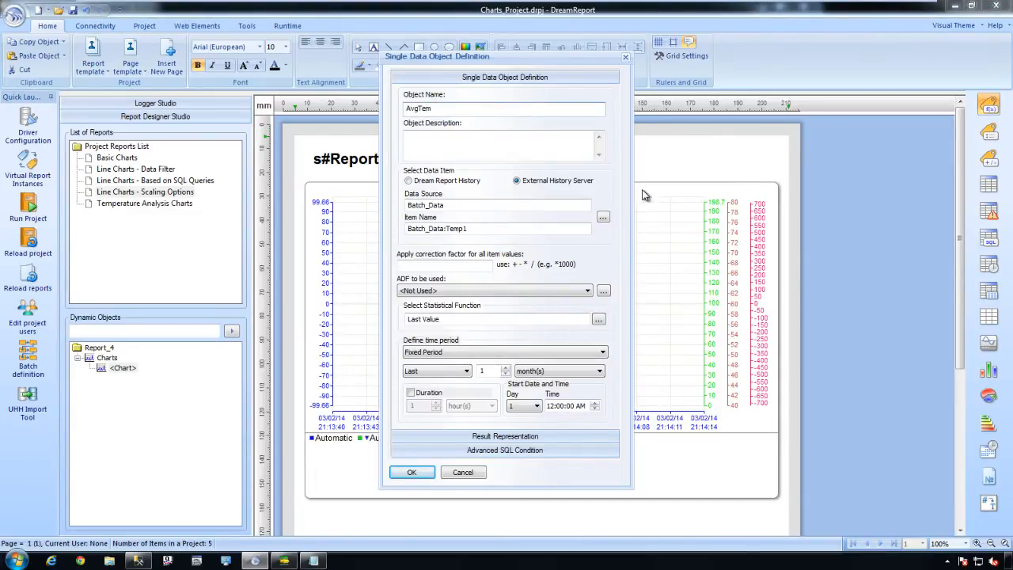
click(598, 319)
double_click(443, 227)
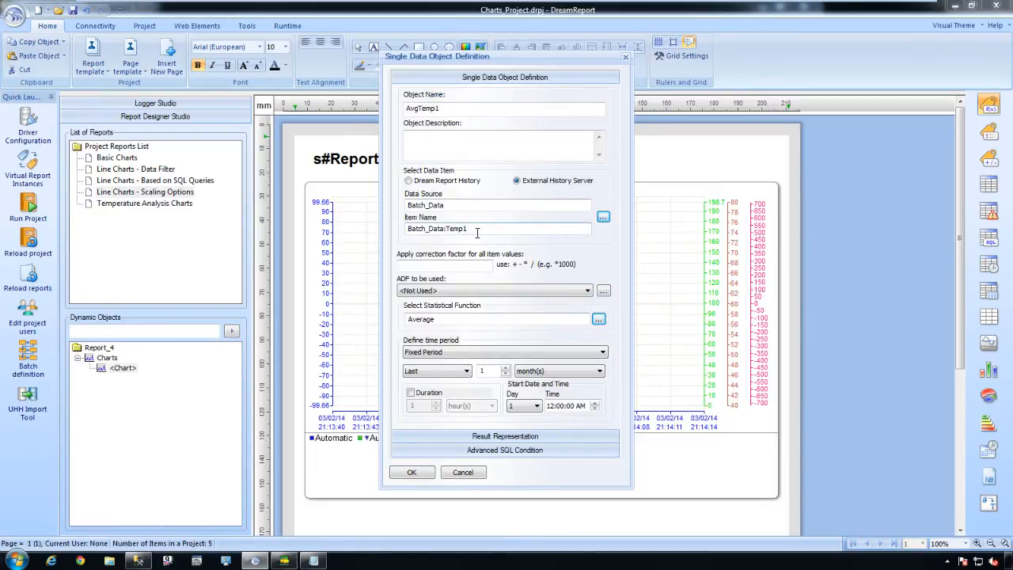
click(414, 473)
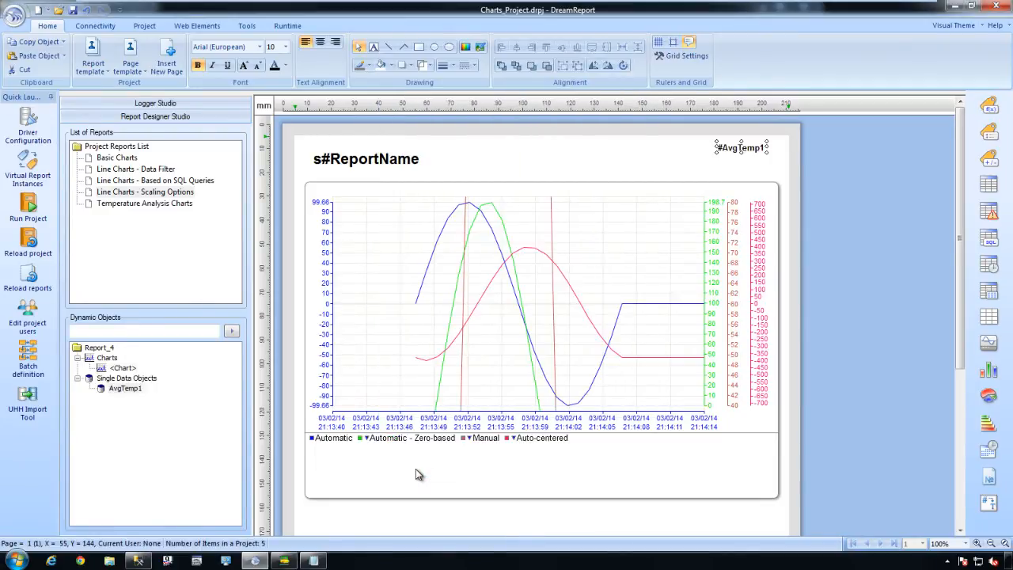
- Place an expression object LoLimit below AvgTemp1 with the expression [f#AvgTemp1] - 20
click(991, 162)
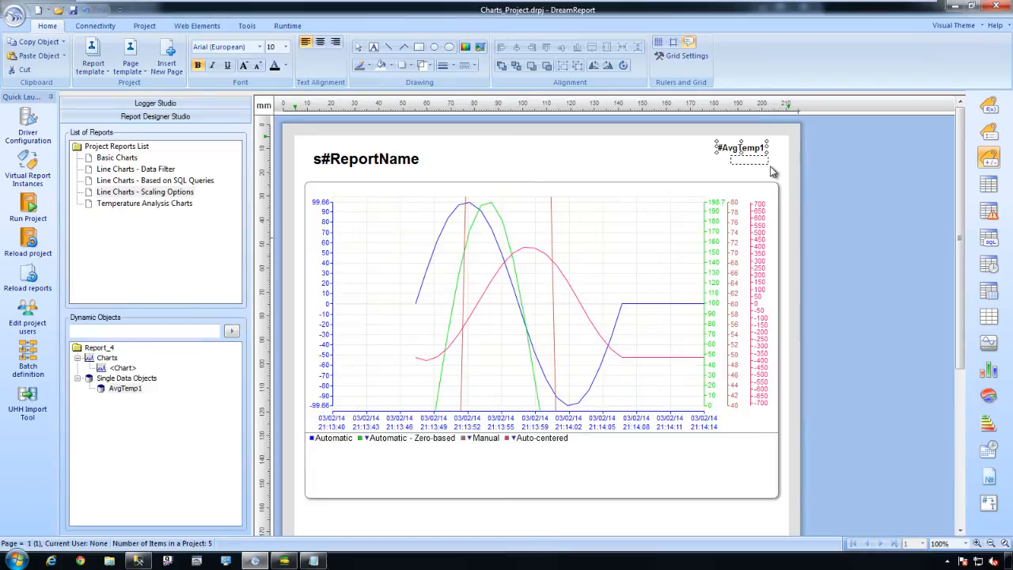
click(770, 166)
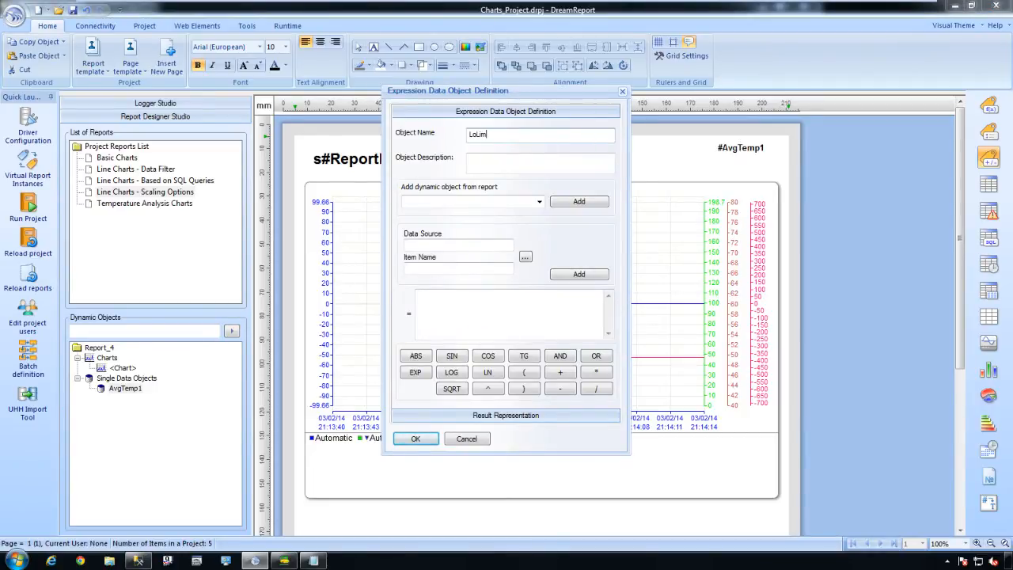
click(540, 201)
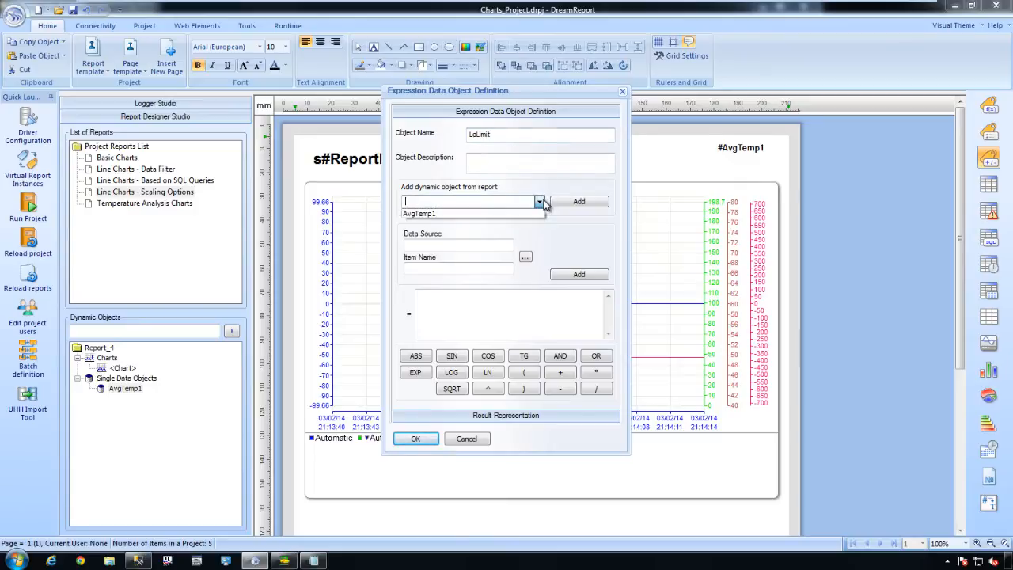
click(507, 215)
click(586, 203)
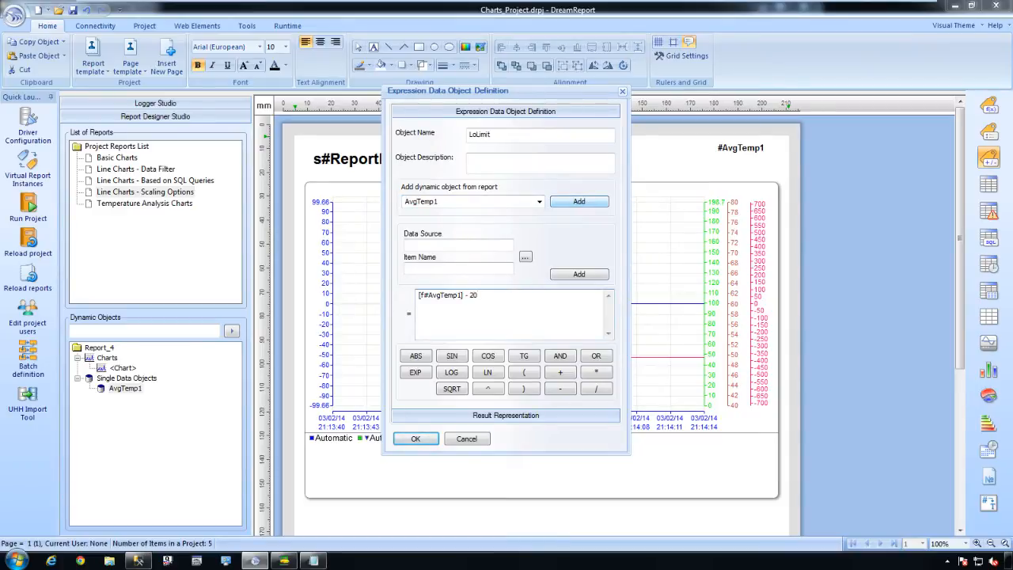
click(415, 439)
- Duplicate the LoLimit object below itself, rename the copy HiLimit and set its expression to [f#AvgTemp1] + 30
drag(752, 163, 756, 175)
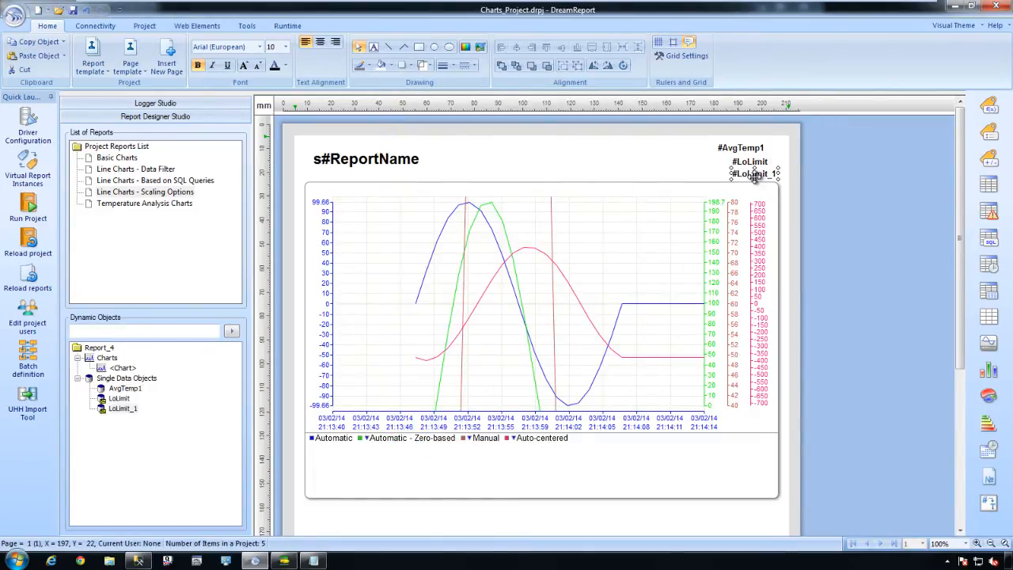
double_click(756, 176)
text(HiLimit)
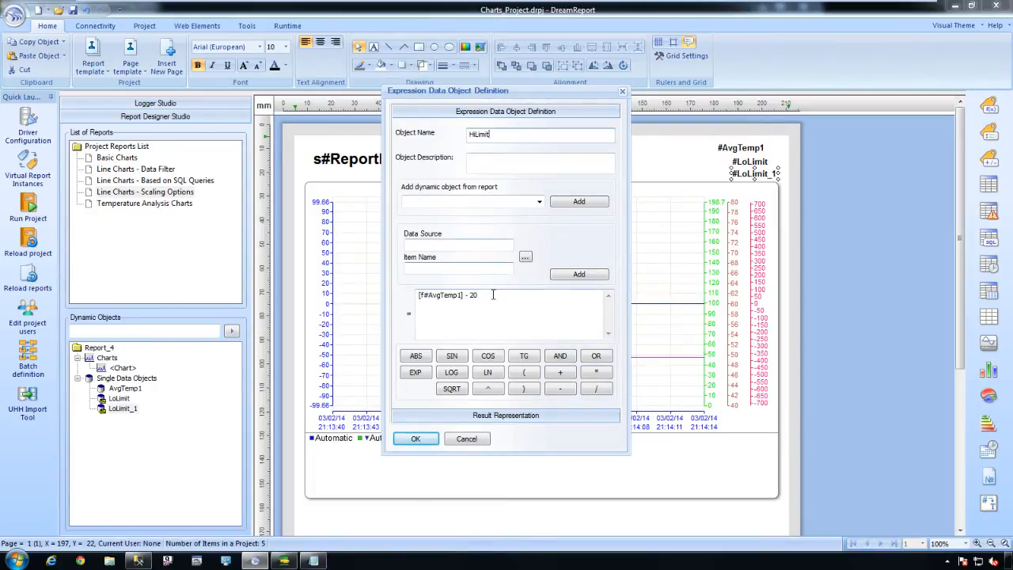
drag(464, 294, 492, 295)
text(+)
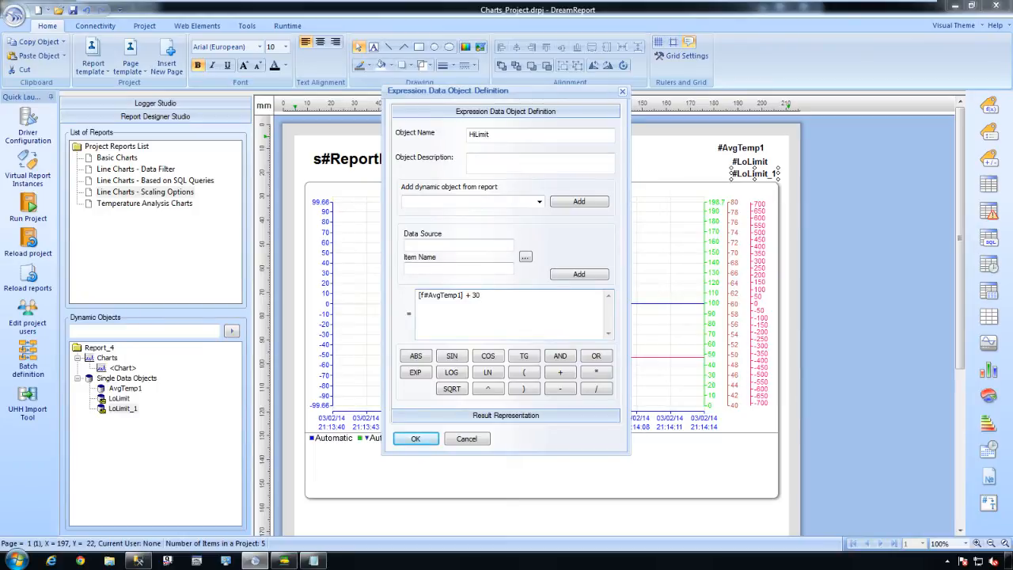
click(416, 439)
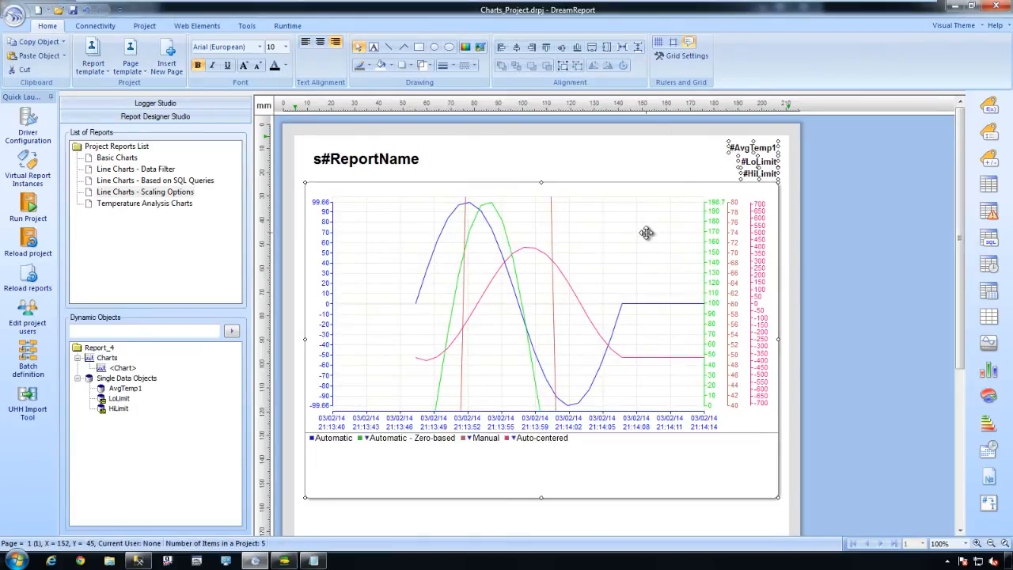
- Add a fifth Temp1 line to the chart with a dark grey line colour and the legend "Item-based"
click(600, 152)
click(620, 229)
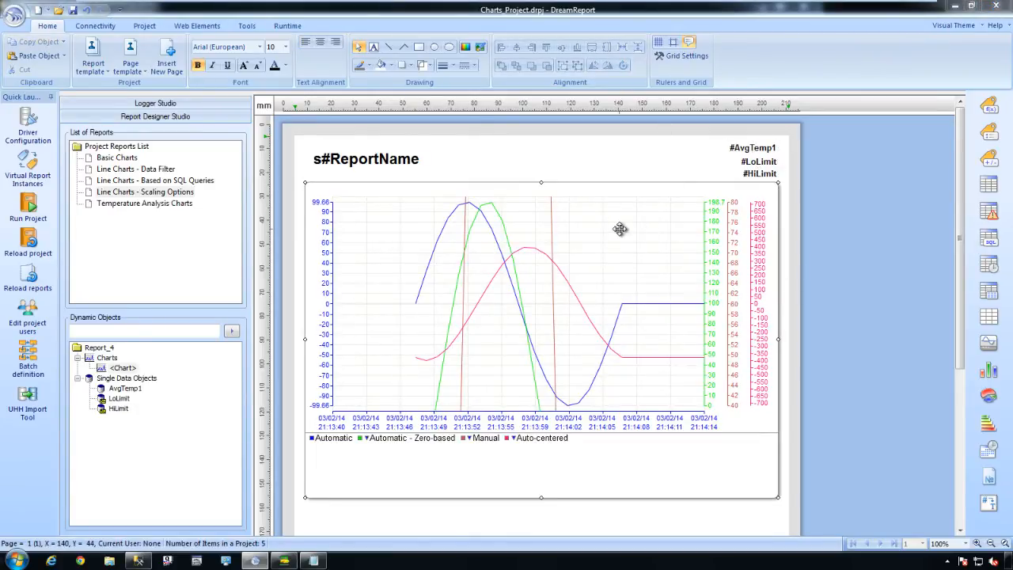
double_click(620, 229)
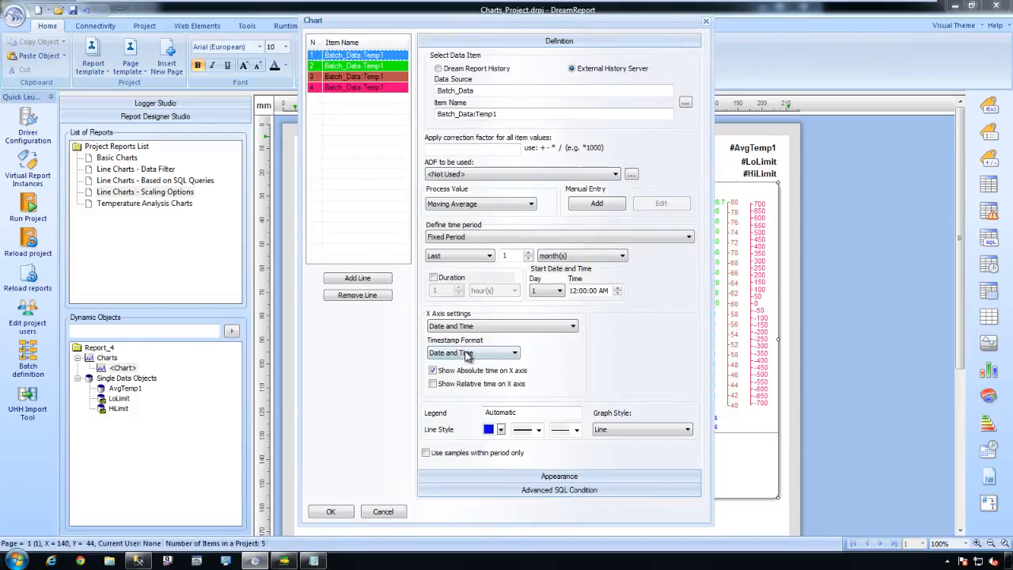
click(500, 430)
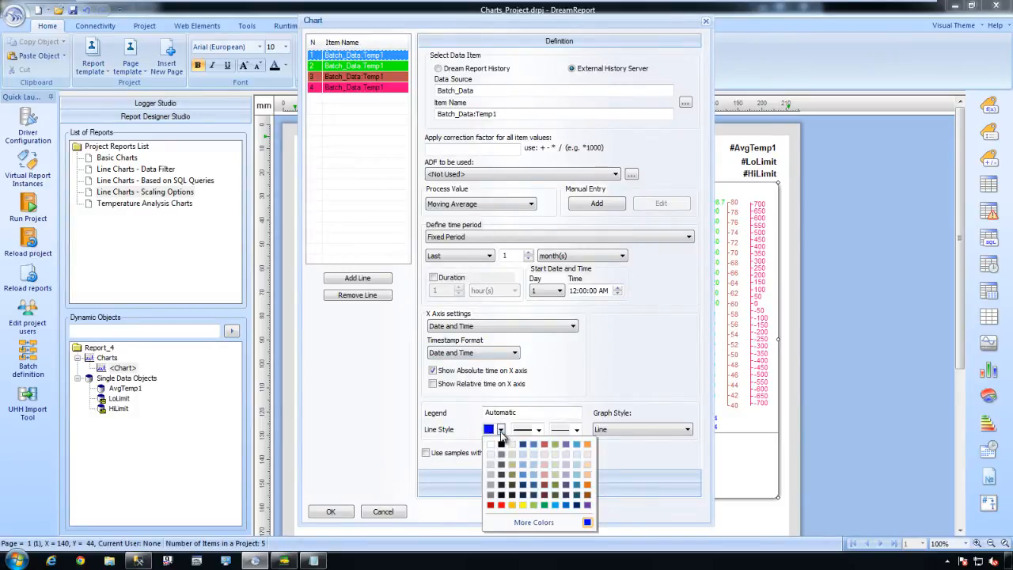
click(503, 475)
double_click(522, 412)
text(Item-based)
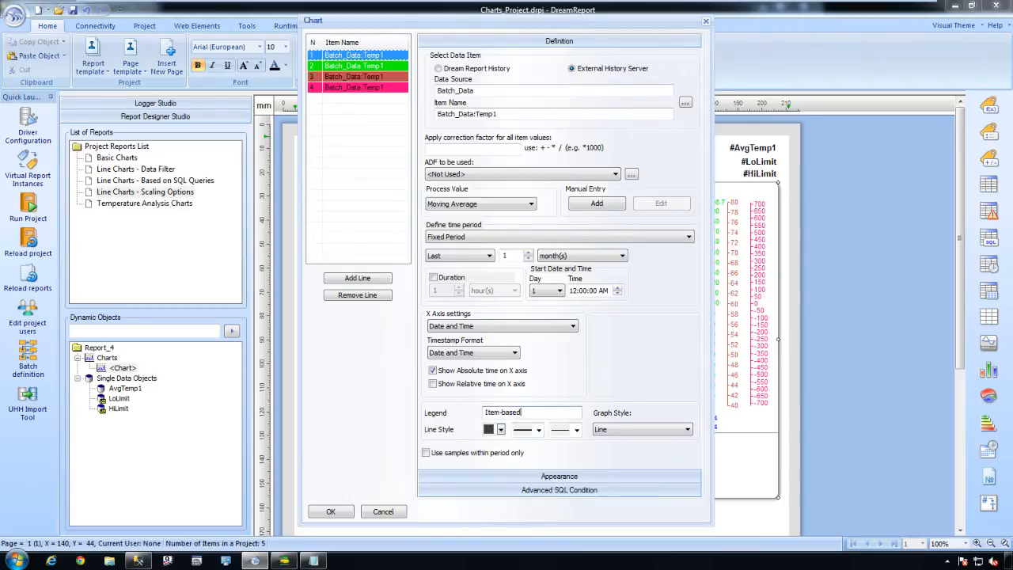
click(362, 280)
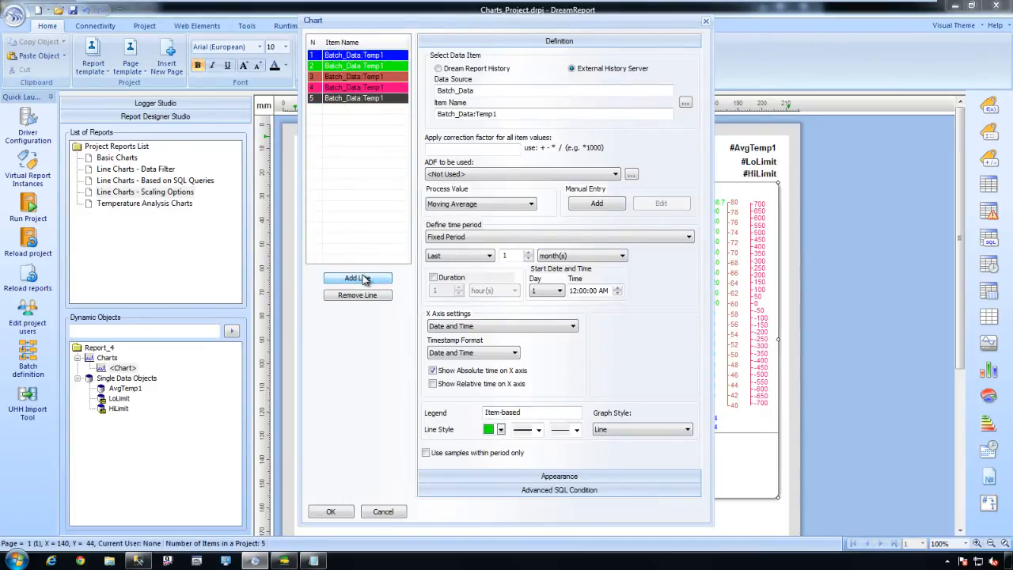
click(358, 99)
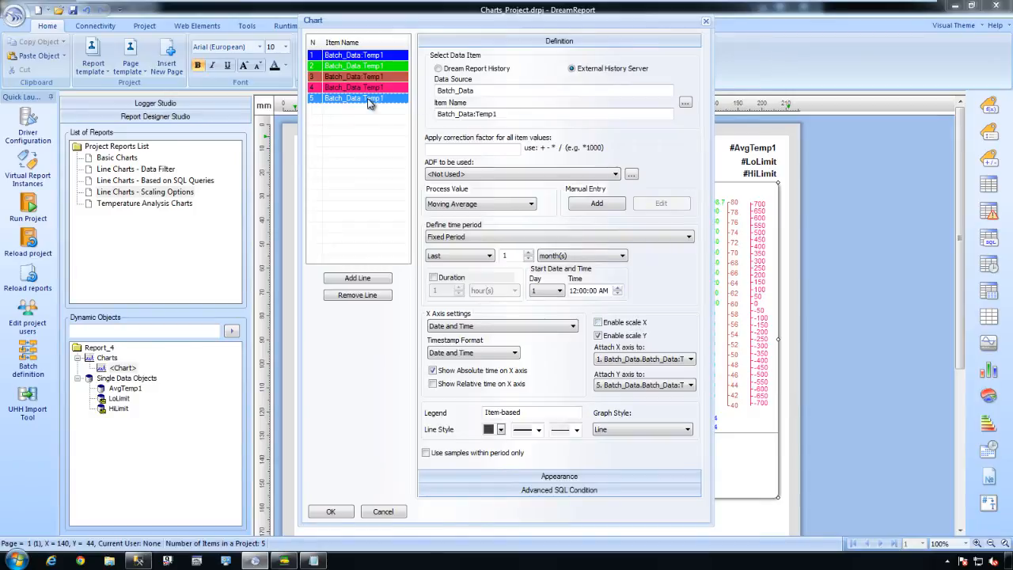
- Set the fifth Temp1 line's scale limit mode to Manual or item-based, with the Analytics item LoLimit from Line Charts - Scaling Options as From
click(510, 476)
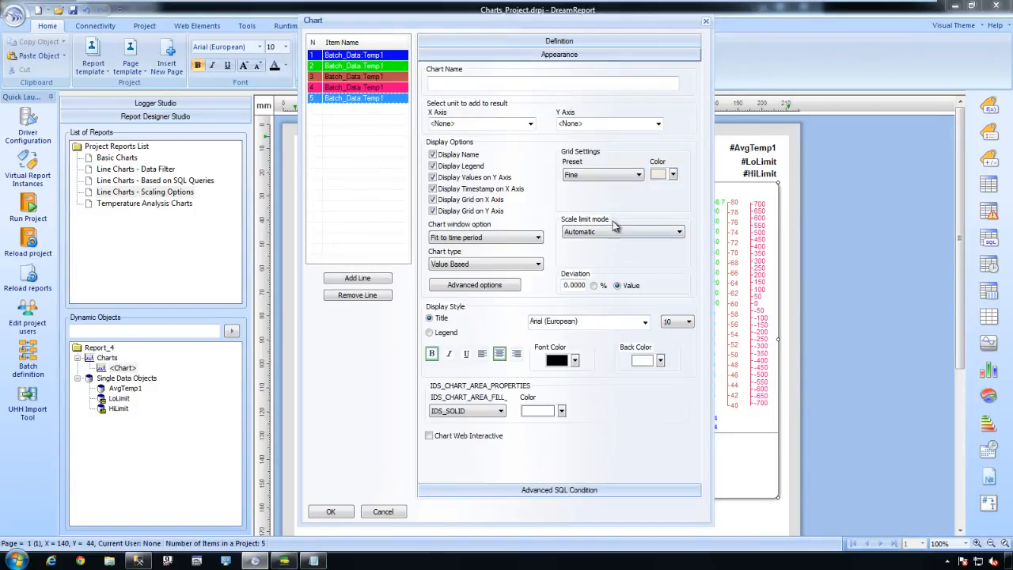
click(618, 231)
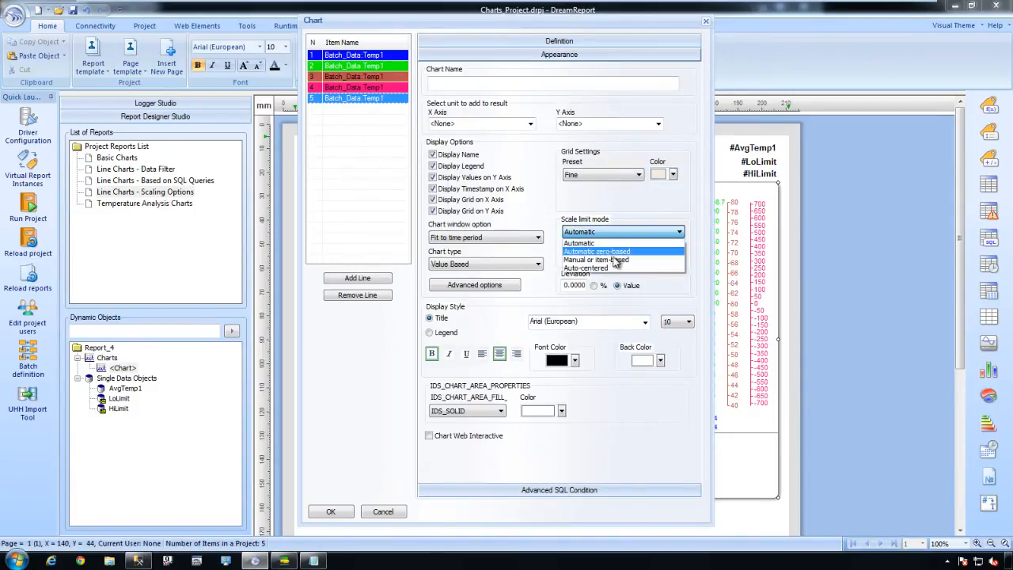
click(614, 260)
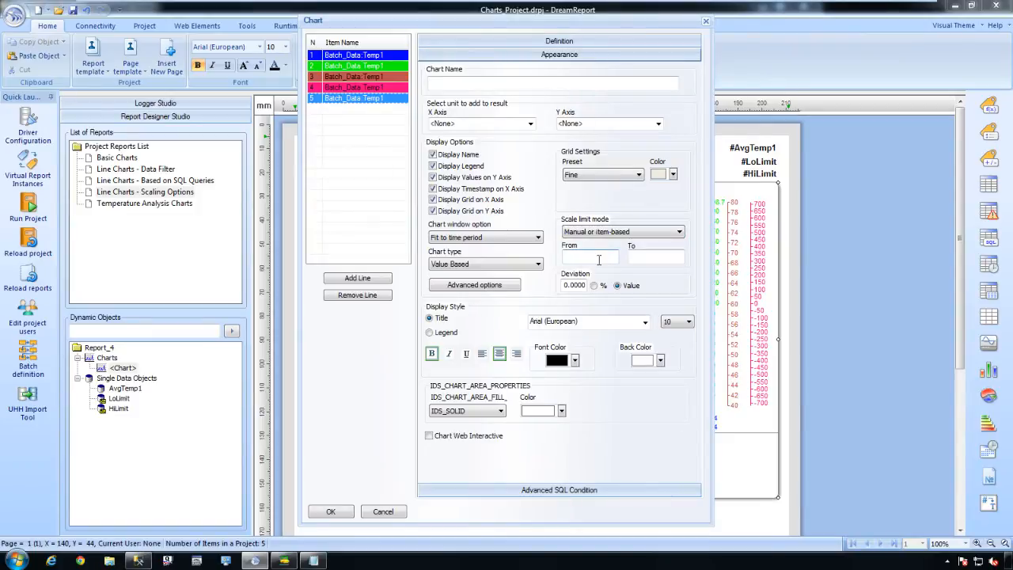
click(599, 260)
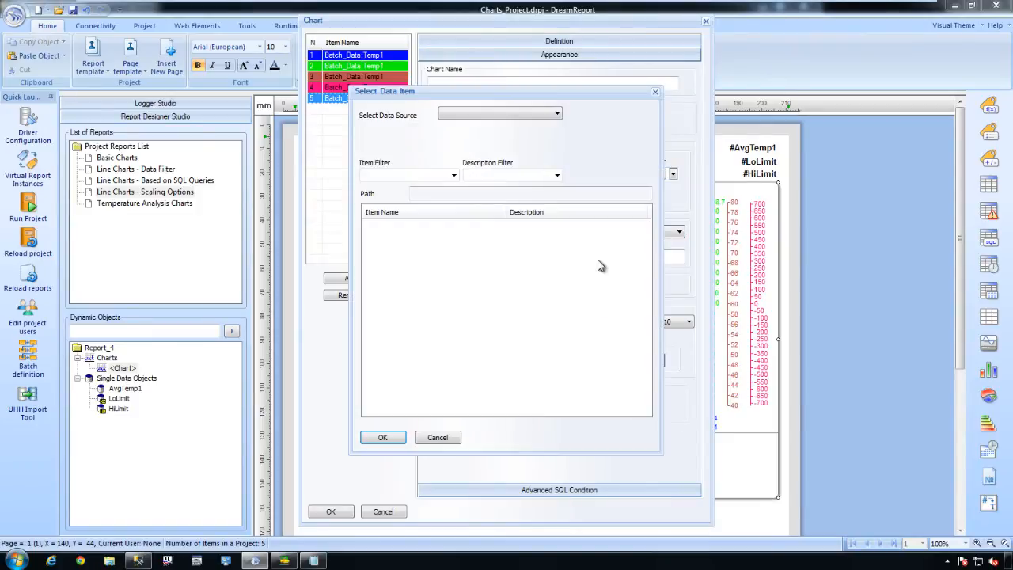
click(557, 116)
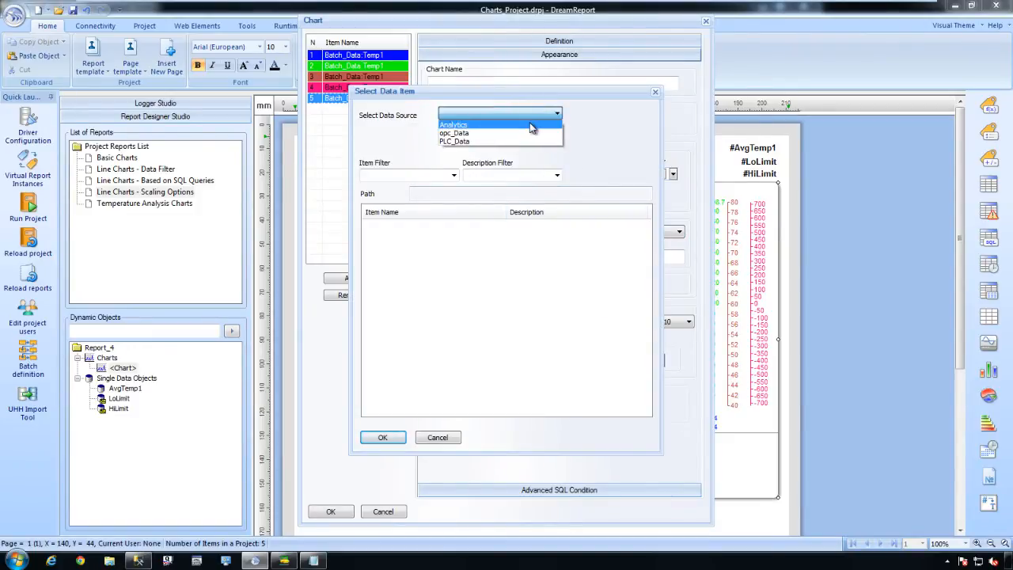
click(532, 127)
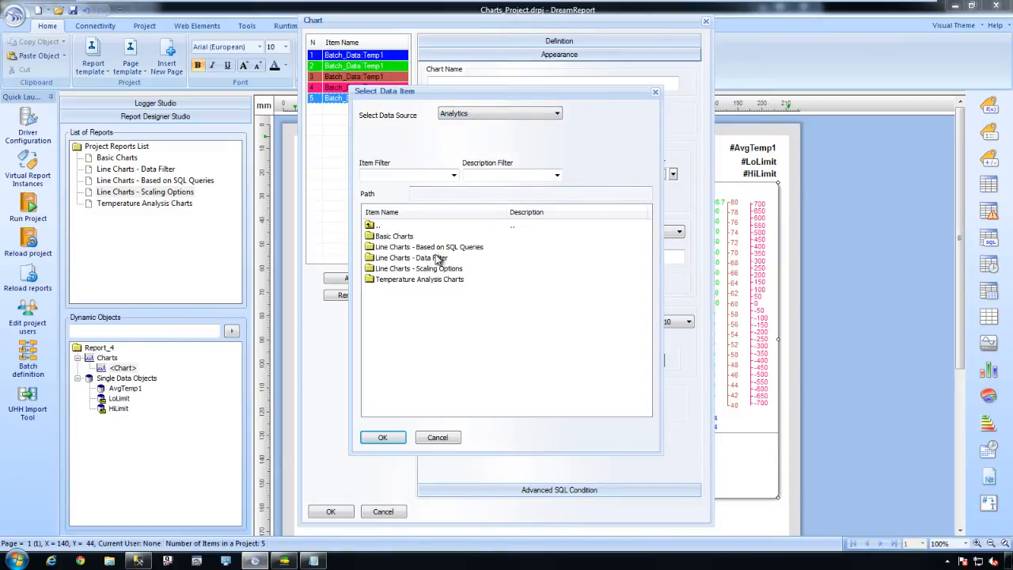
double_click(442, 269)
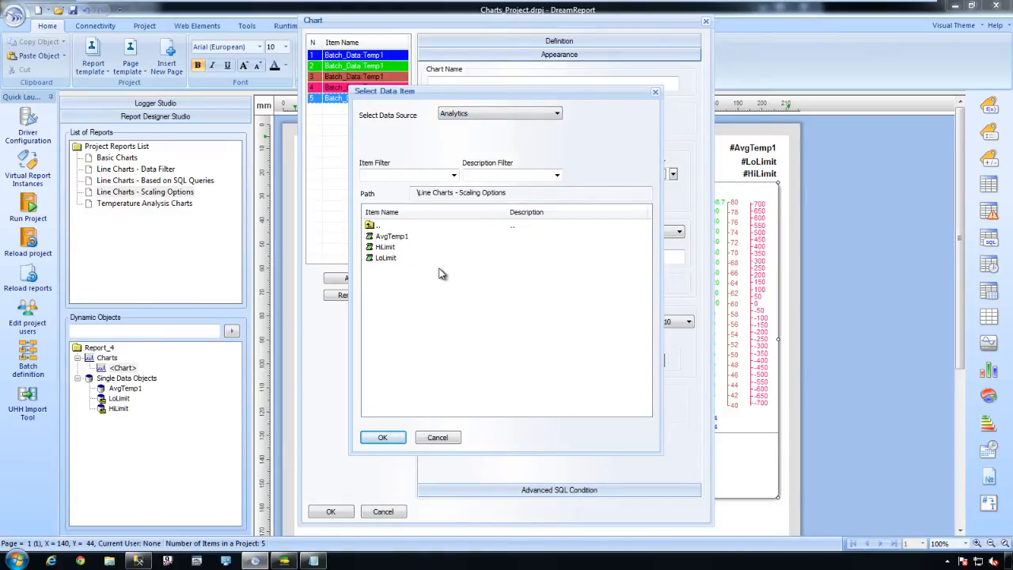
double_click(385, 258)
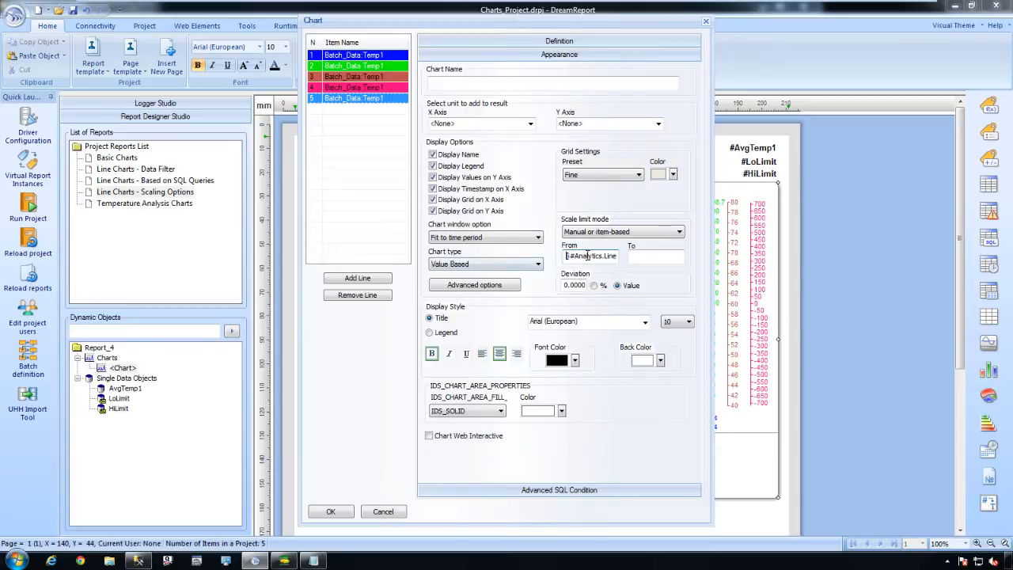
- Set the fifth line's upper scale limit to the Analytics item HiLimit from Line Charts - Scaling Options and confirm the chart settings
click(659, 259)
double_click(659, 259)
click(519, 116)
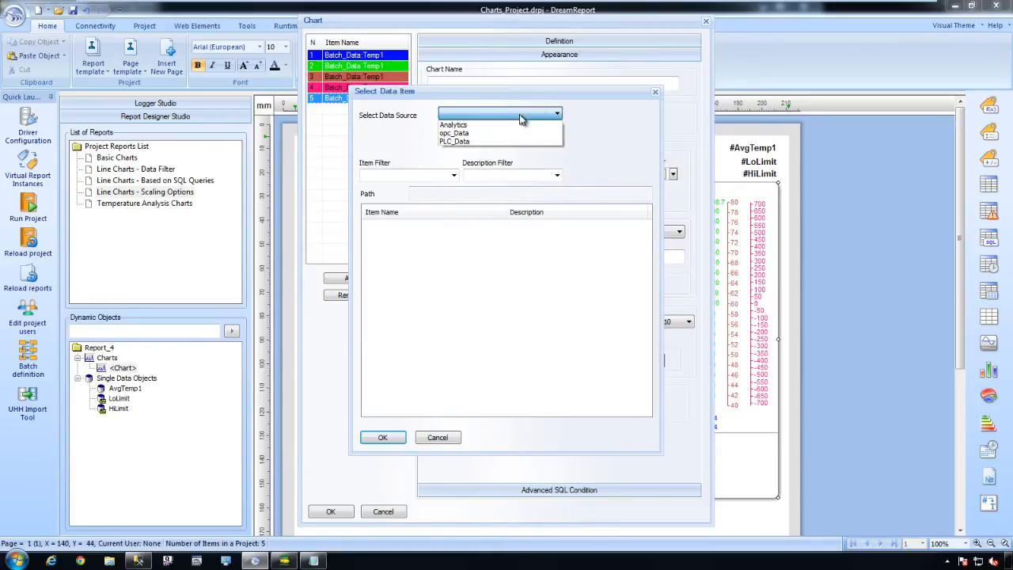
click(515, 125)
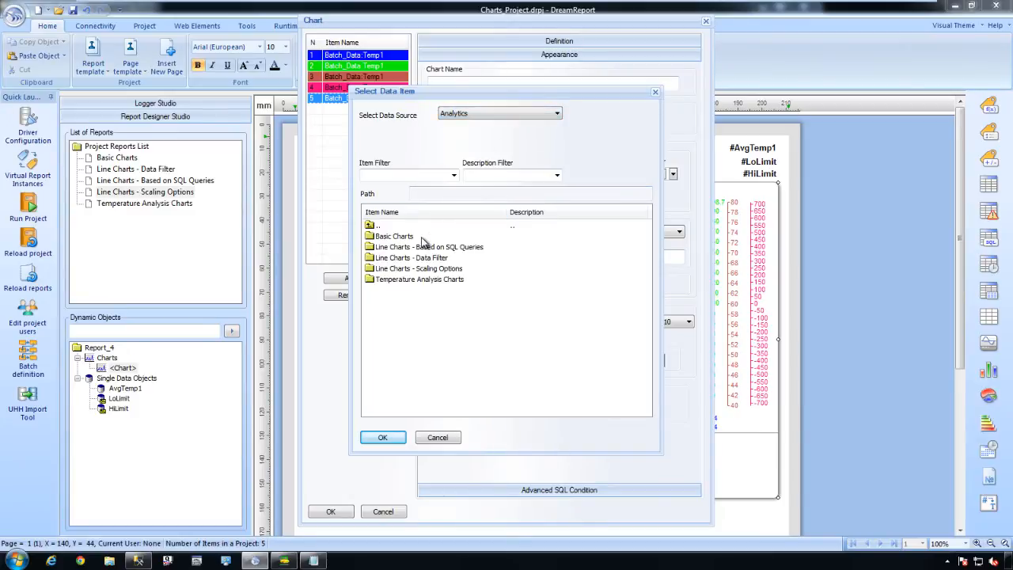
double_click(399, 269)
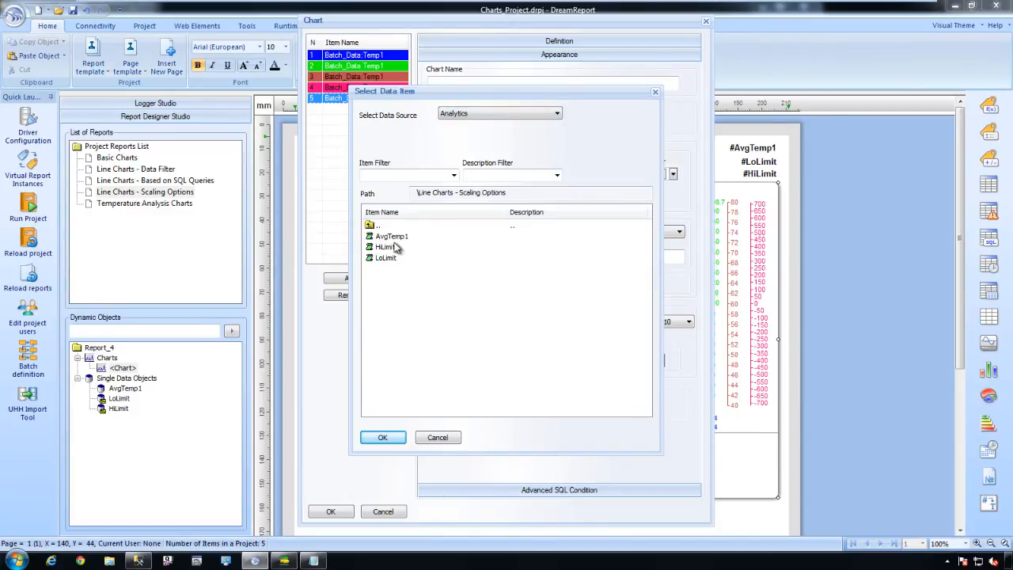
double_click(386, 247)
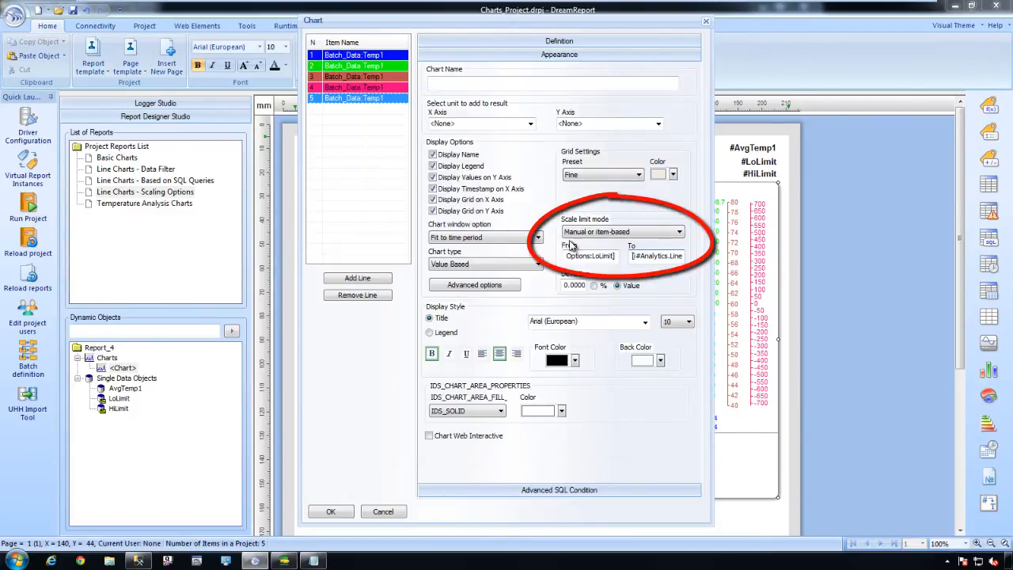
drag(654, 255, 698, 265)
click(673, 257)
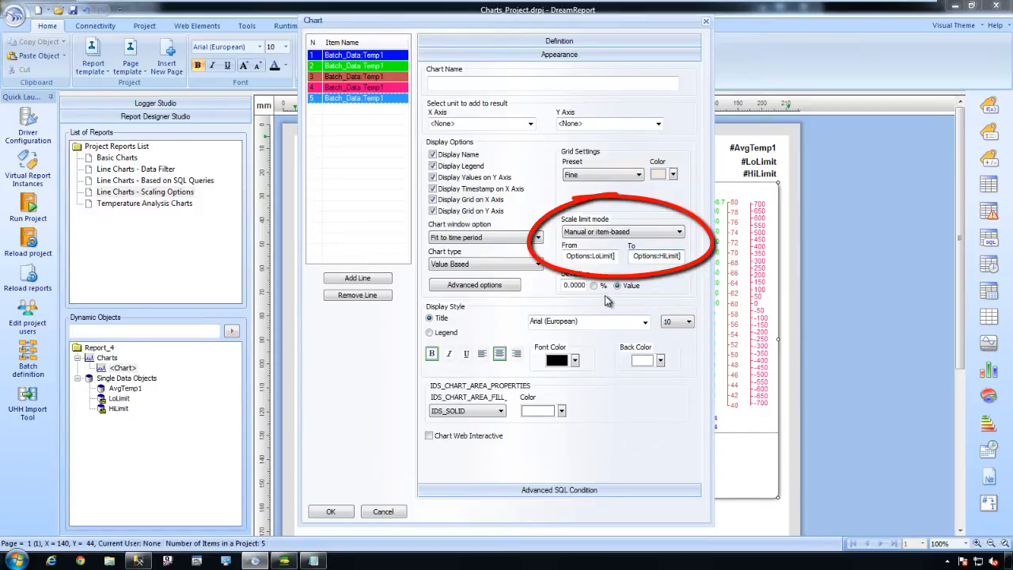
click(336, 511)
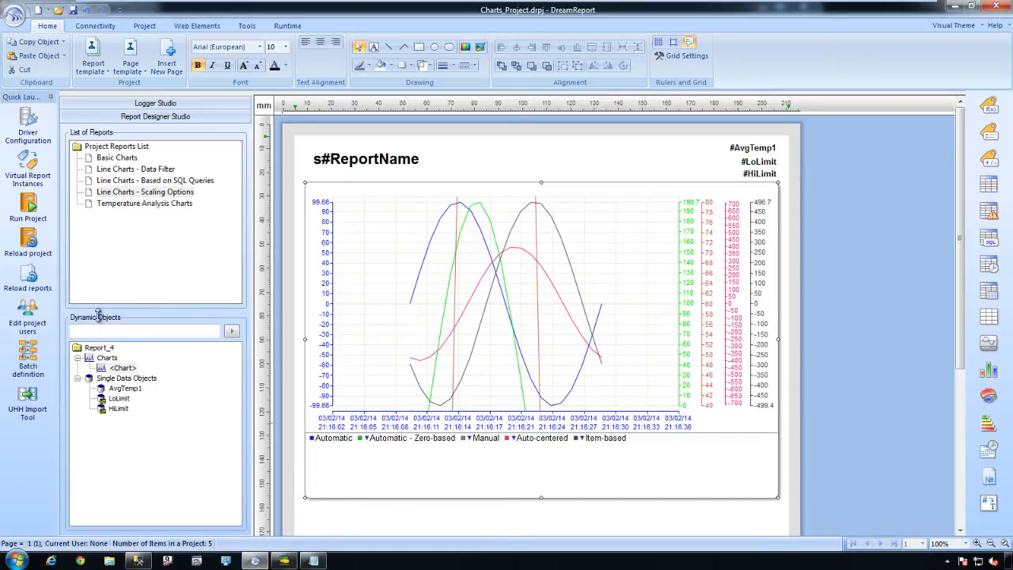
- Save and reload the report, and generate Line Charts - Scaling Options to check its output
click(32, 275)
click(482, 309)
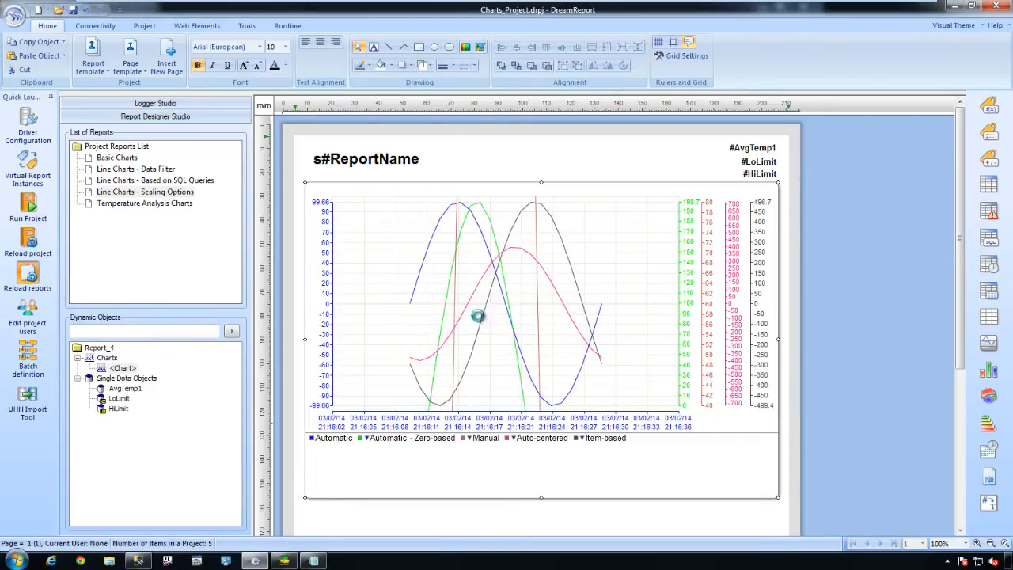
click(491, 198)
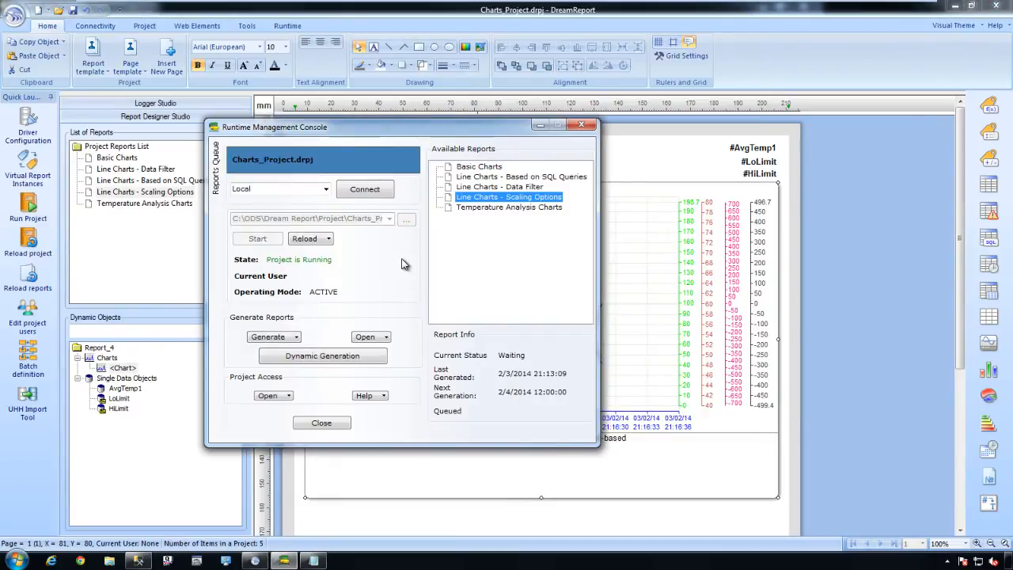
click(270, 337)
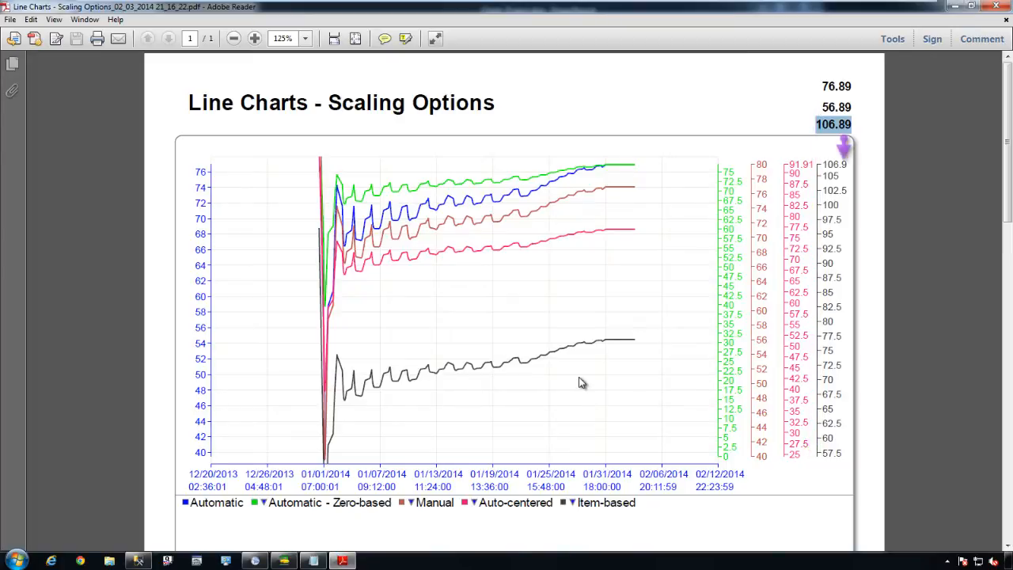
click(995, 8)
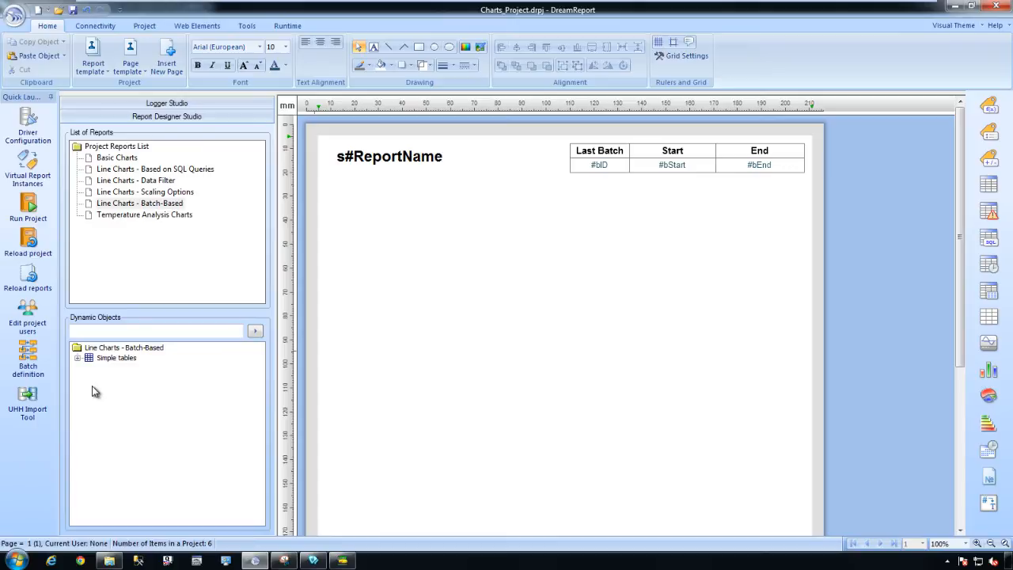
- Review the BatchID batch definition, including its database fields and golden batch ID
click(30, 356)
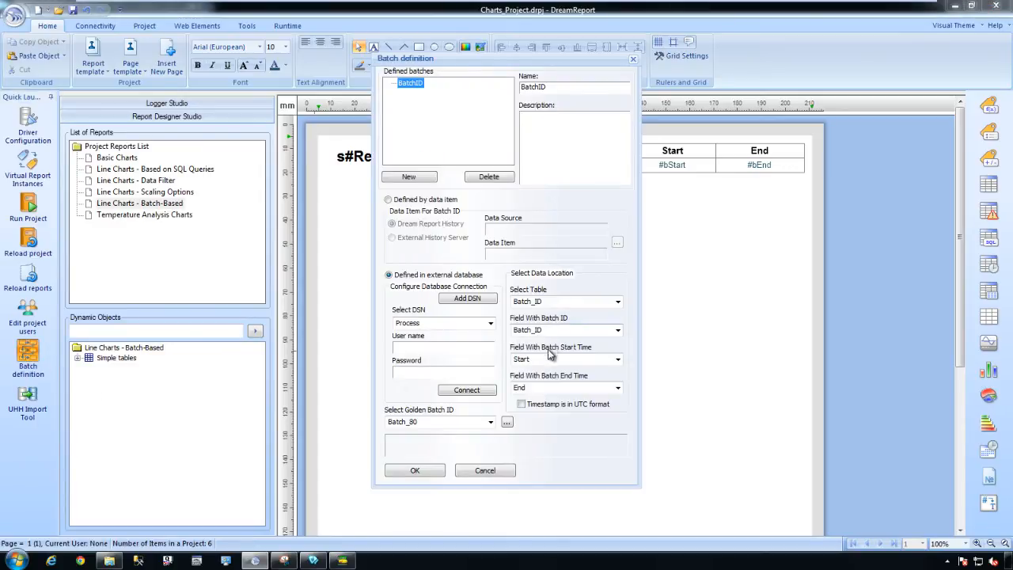
click(428, 423)
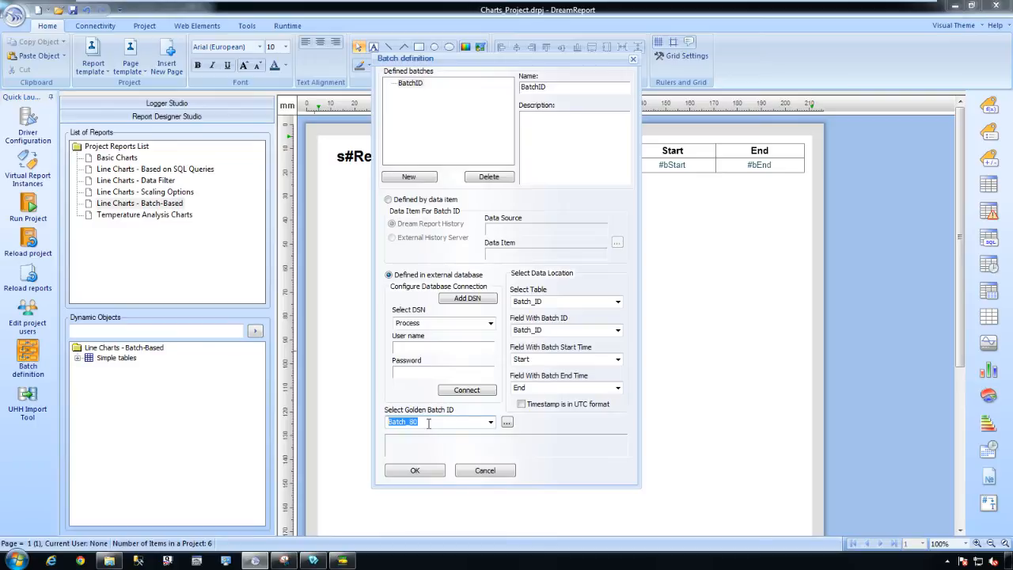
click(425, 473)
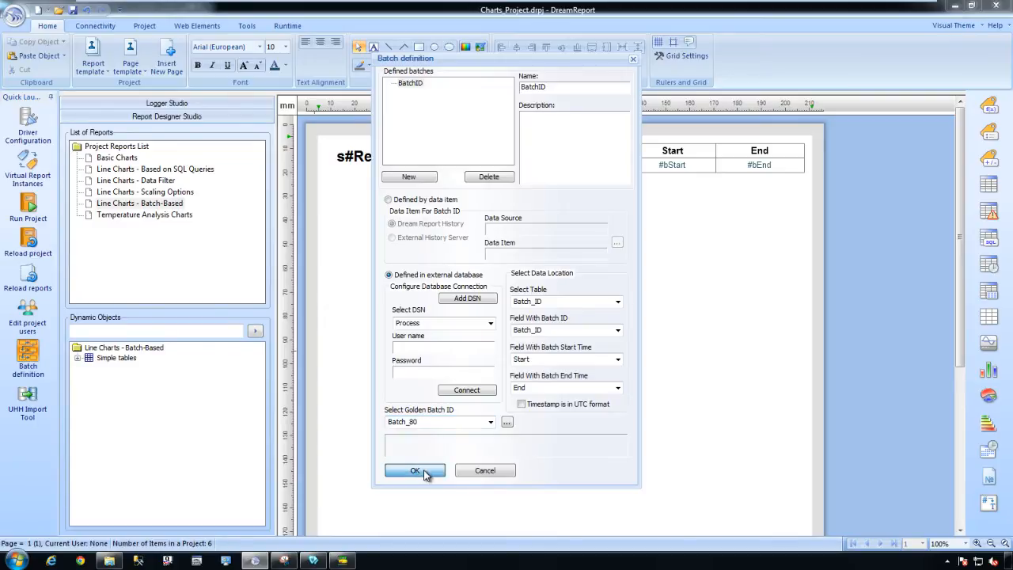
- Place the Temperature 1 - Raw Data chart below the Batch-Based report's heading and make its time period batch based on BatchID
click(342, 196)
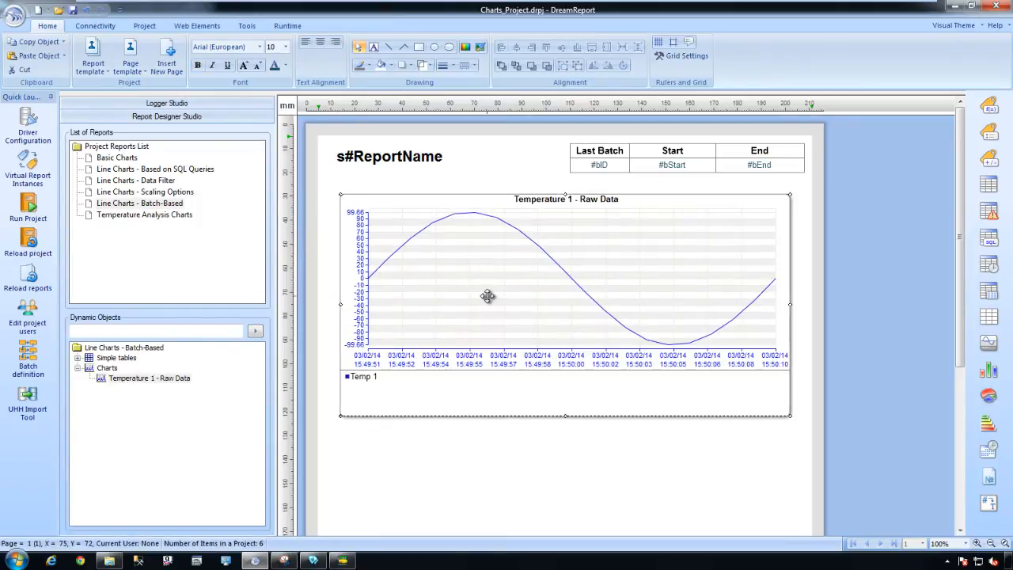
double_click(491, 292)
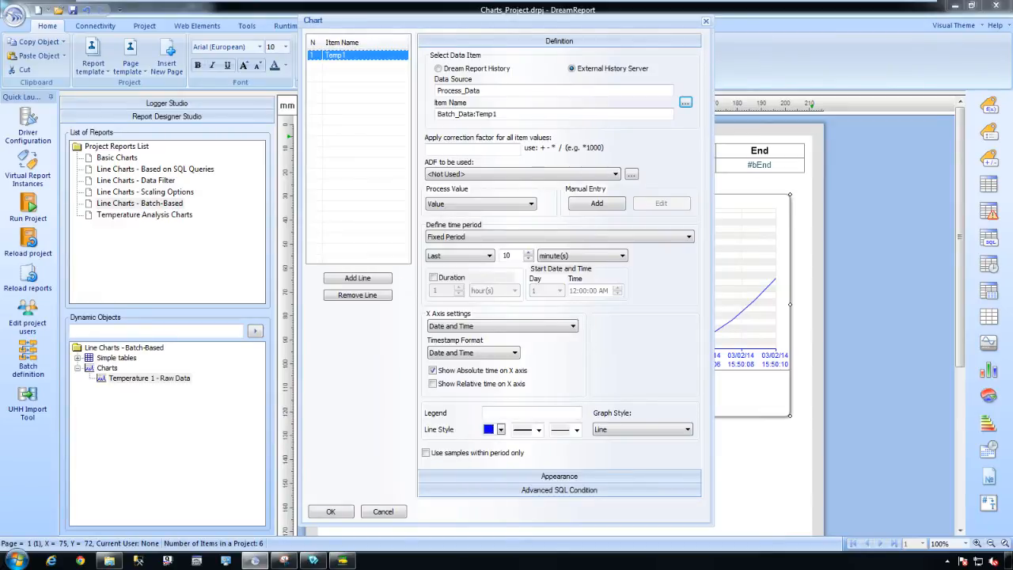
click(530, 242)
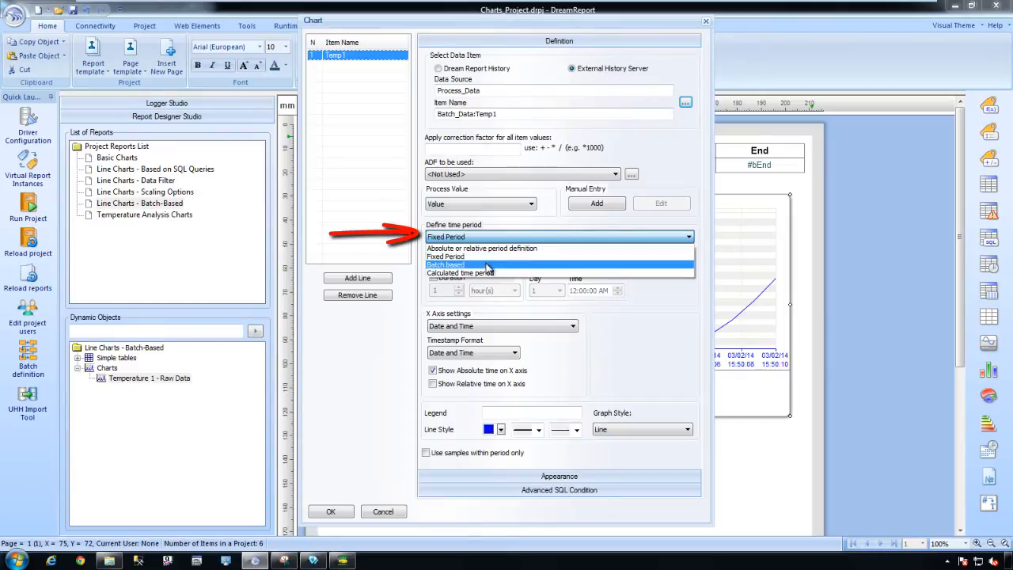
click(486, 263)
click(533, 262)
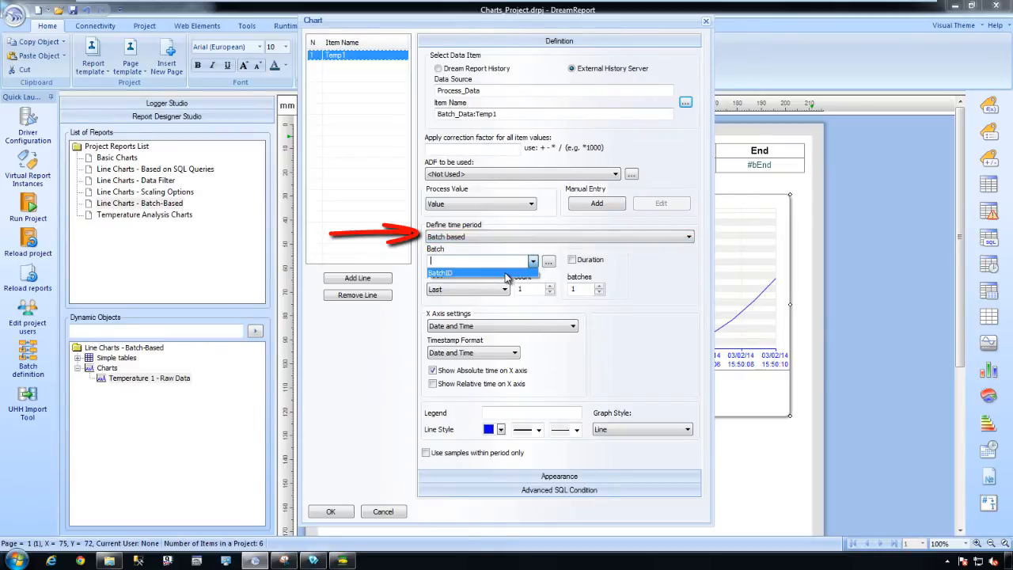
click(505, 273)
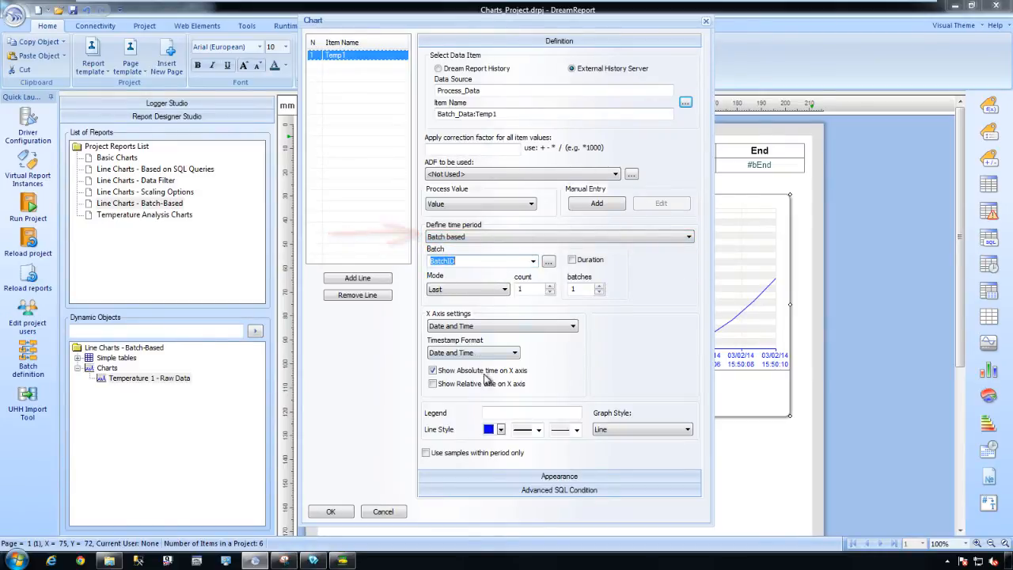
- Give the Temp1 line the legend "Temp1 - Last Batch" and show relative time on the X axis
click(496, 413)
text(Temp1 - Last Batch)
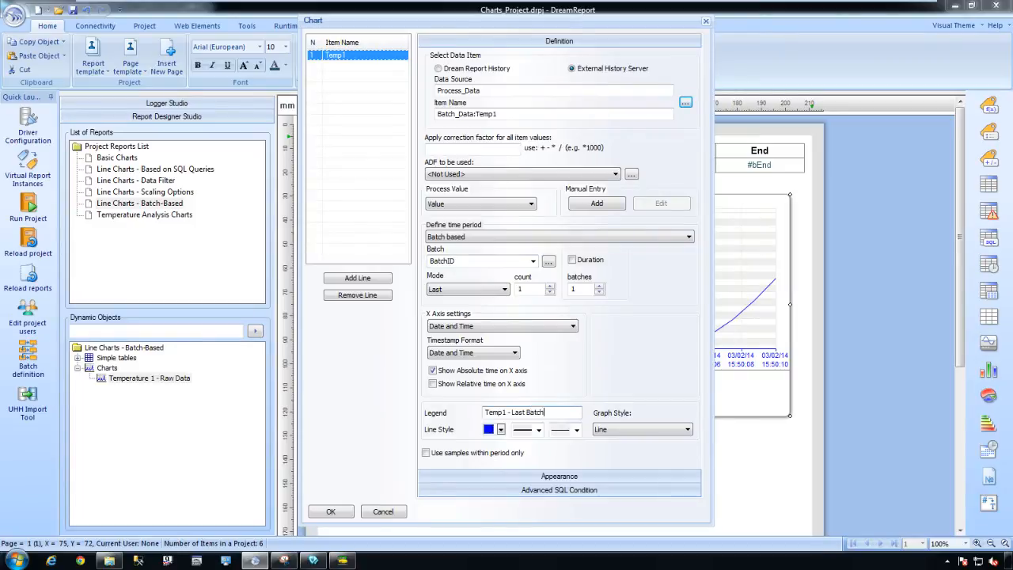
click(432, 385)
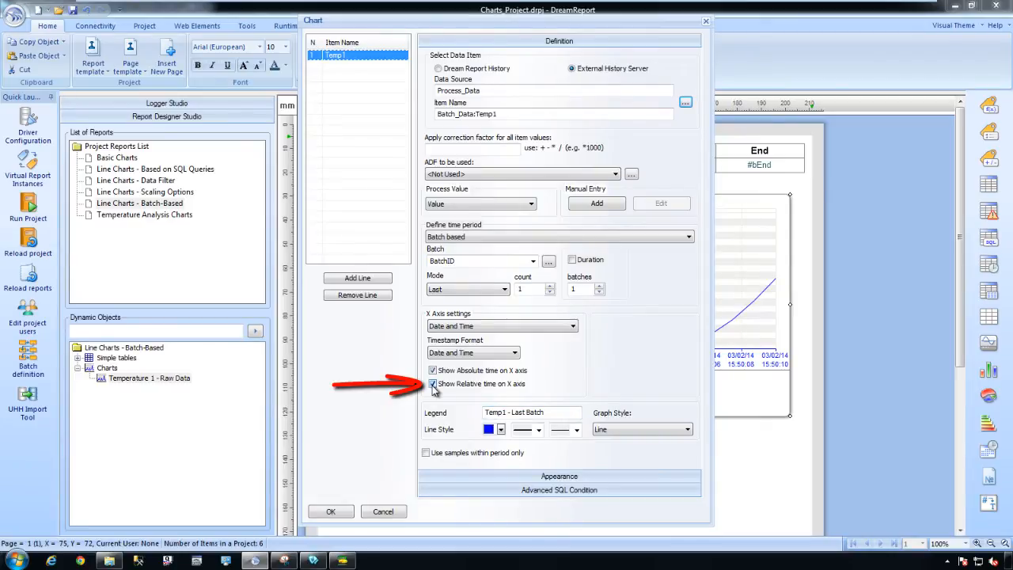
- Add the Temperature (°C) unit to the chart's Y axis and confirm the chart settings
click(455, 479)
click(658, 124)
click(633, 146)
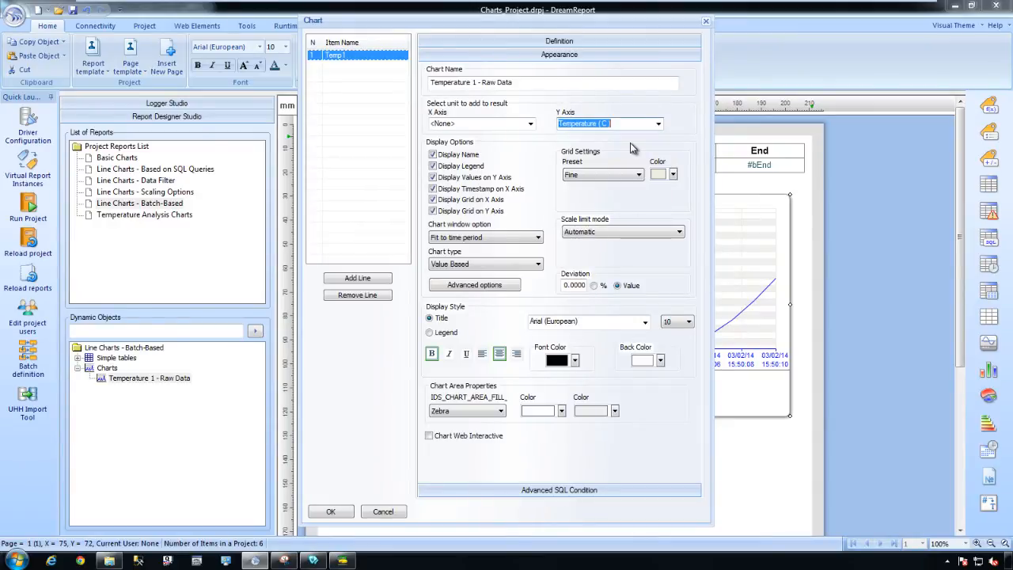
click(335, 510)
- Save and reload the report, and generate Line Charts - Batch-Based
click(30, 277)
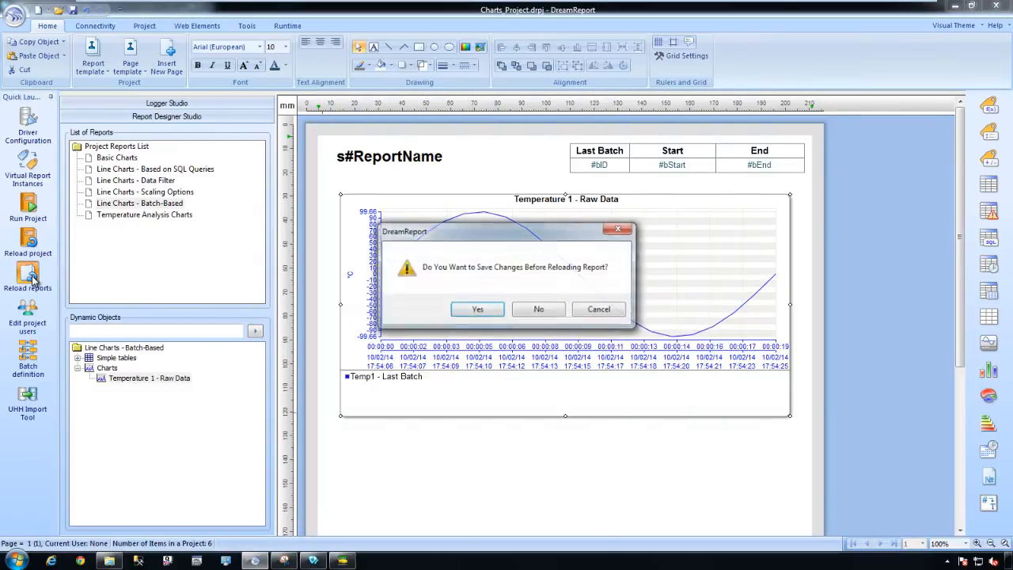
click(481, 309)
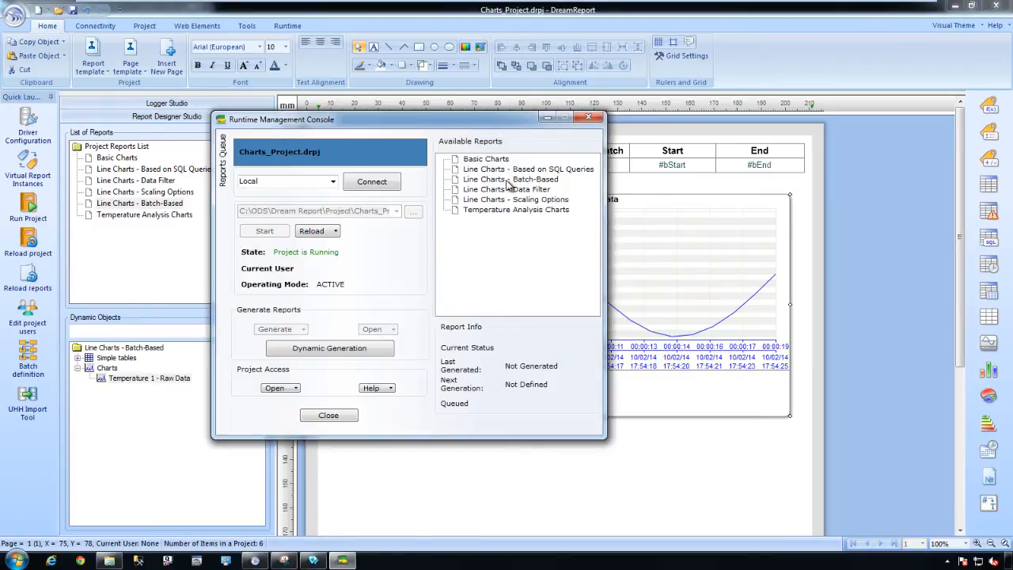
click(507, 182)
click(275, 330)
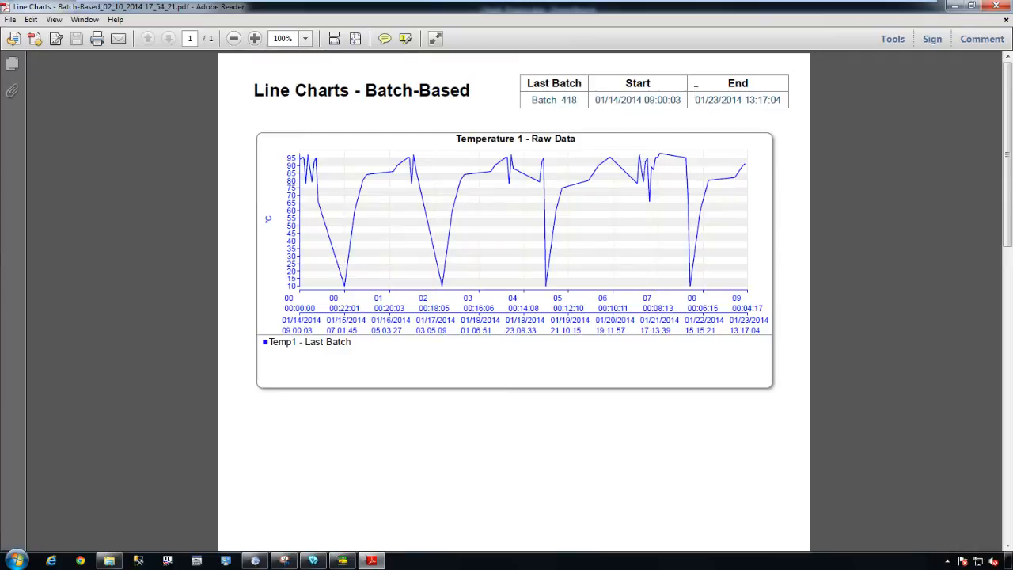
- Compare the last batch's end time with the final timestamp on the chart's X axis in the generated PDF, and close it
drag(743, 95, 784, 100)
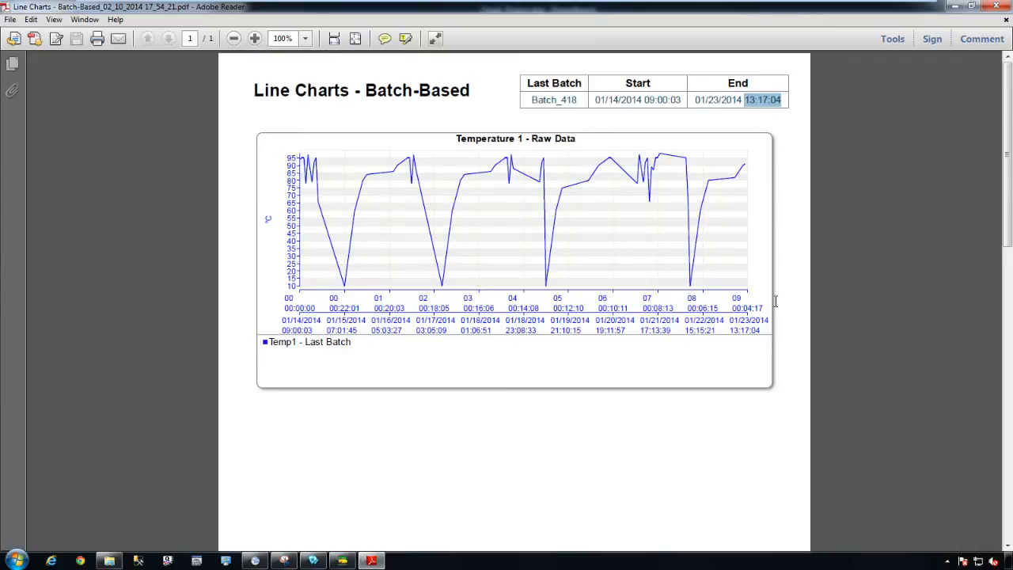
drag(762, 332, 729, 331)
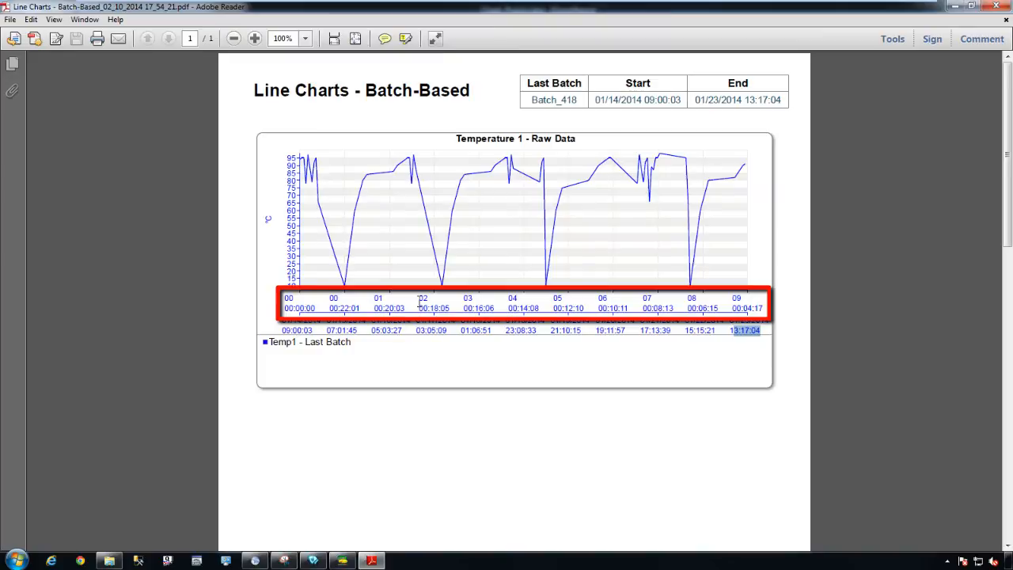
click(998, 6)
- Place a copy of the Temperature 1 - Raw Data chart directly below the original
click(714, 488)
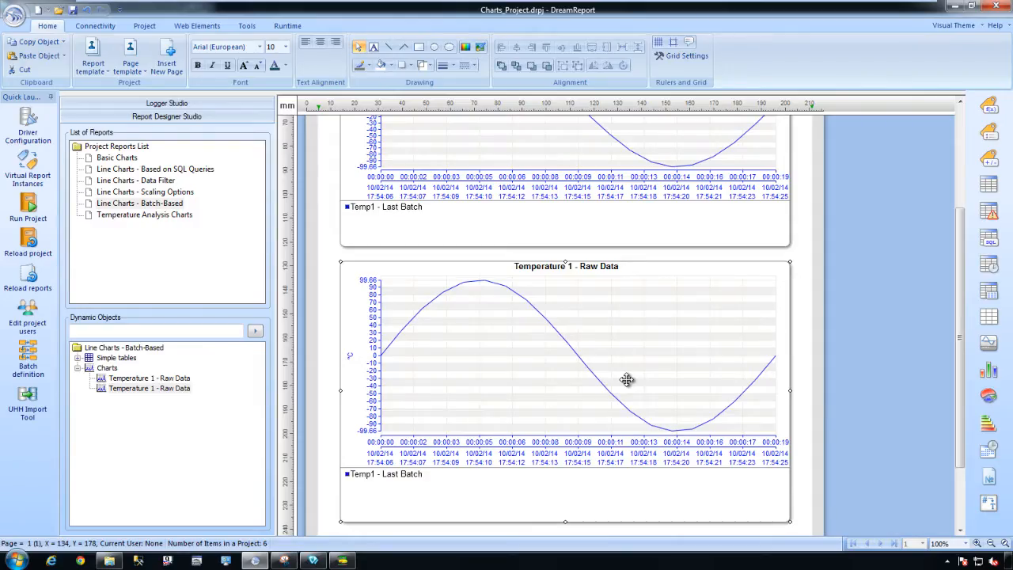
- Add a second Batch_Data:Temp1 line in brown to the copied chart, without relative time on its X axis
double_click(741, 324)
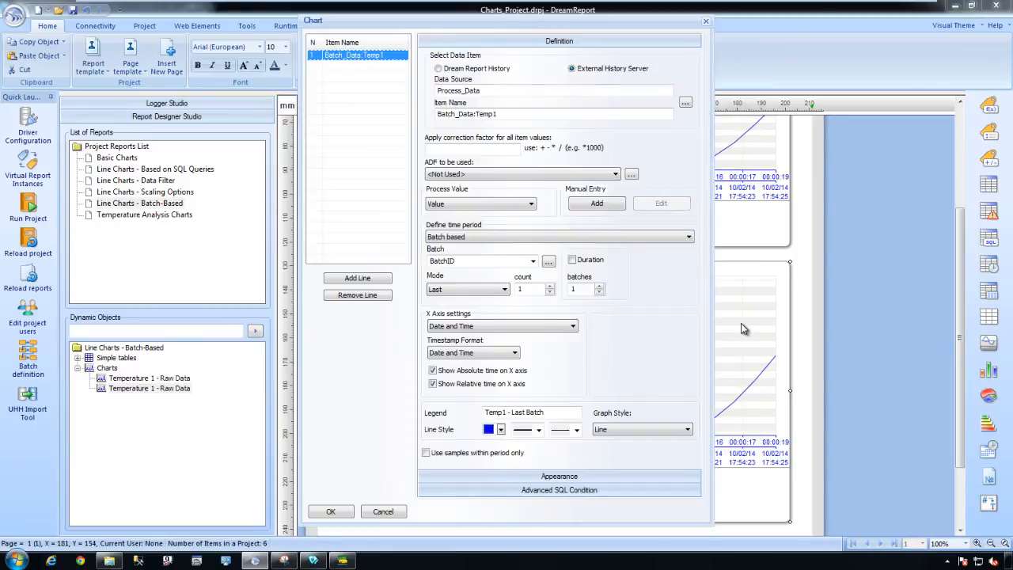
click(432, 384)
click(432, 385)
click(500, 429)
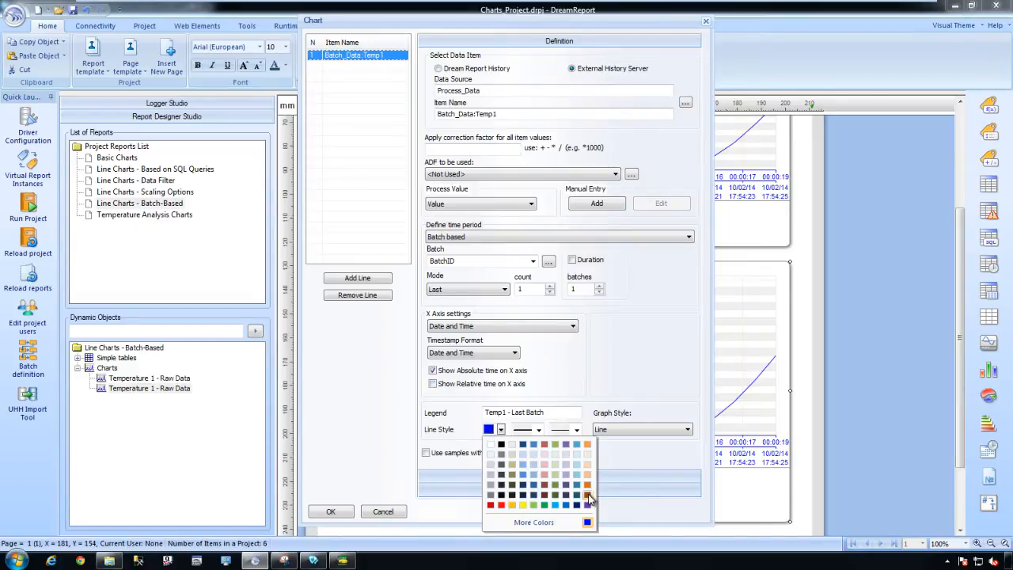
click(588, 497)
click(383, 284)
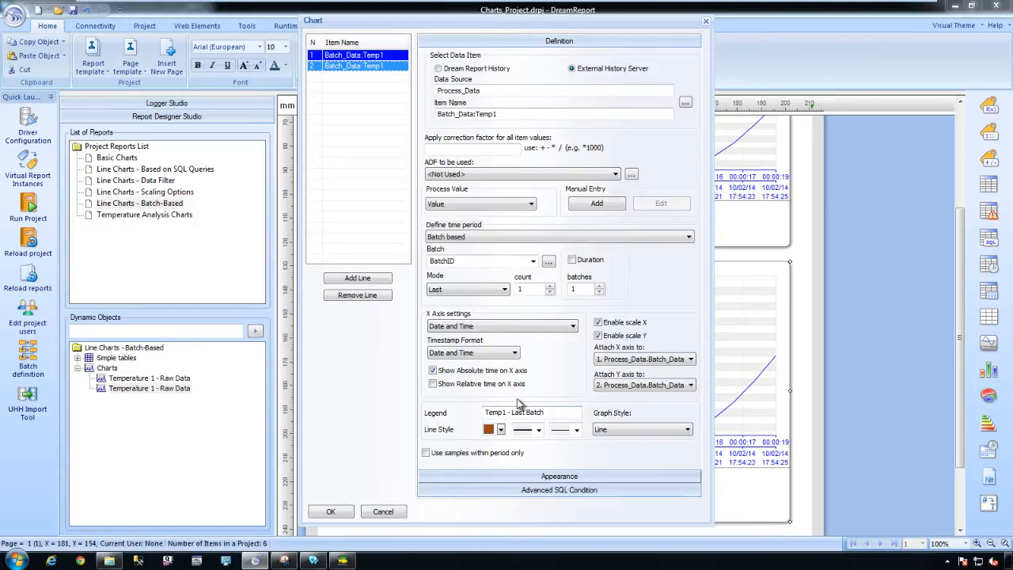
- Change the second line's legend to "Temp1 - Golden Batch"
drag(512, 413, 564, 412)
text(Golden)
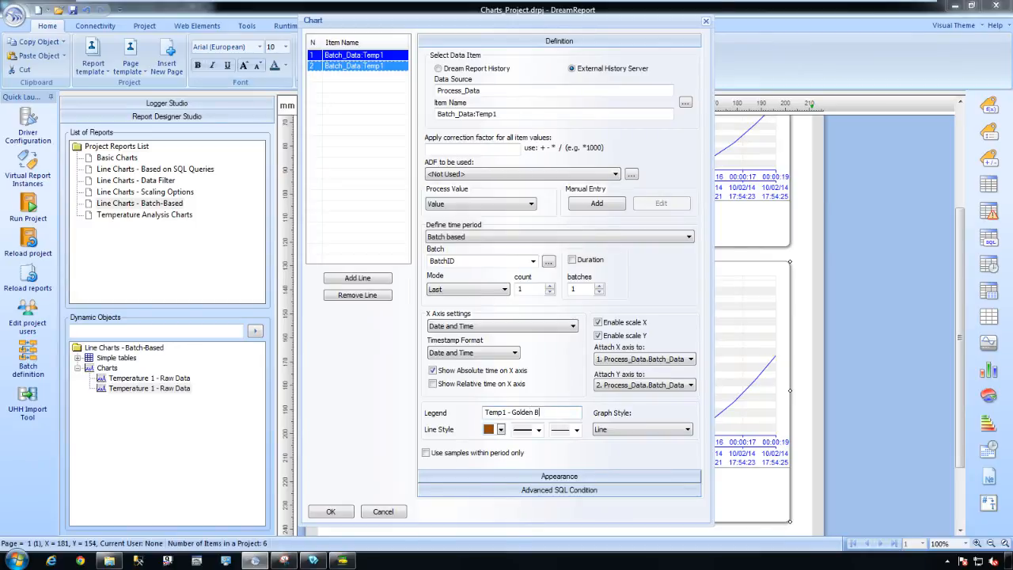
text( Batch)
- Disable the second line's Y scale, attach its X axis to line 2, and set its batch mode to Golden batch
click(625, 336)
click(653, 360)
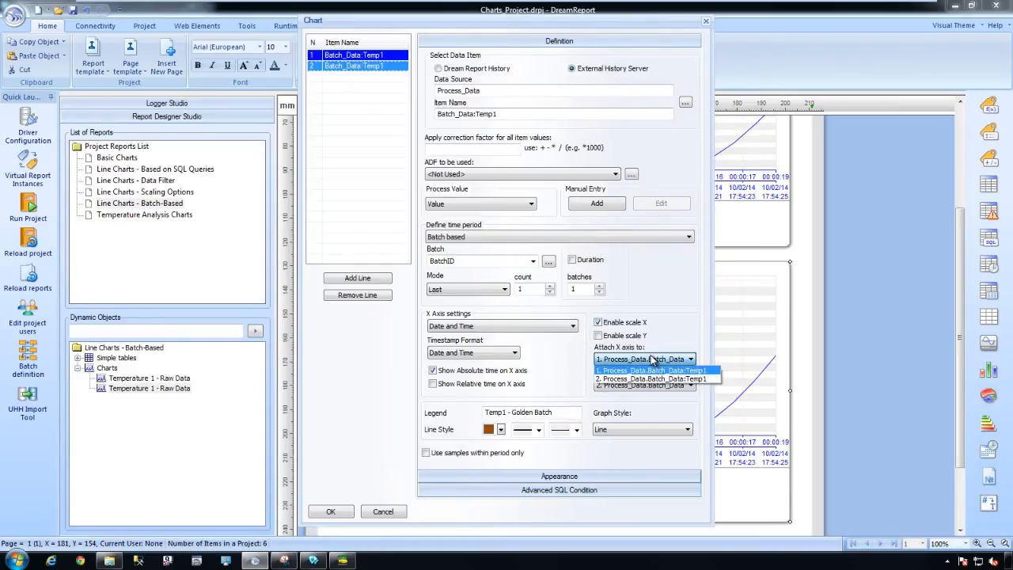
click(507, 290)
click(482, 327)
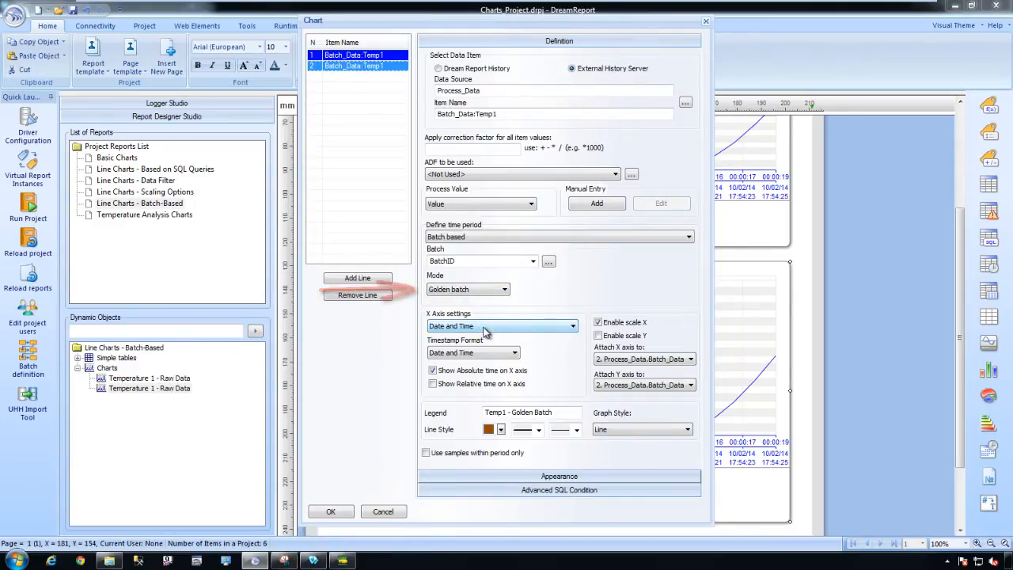
- Rename the chart "Temperature 1 - Last Batch vs. Golden Batch" and confirm the chart settings
click(582, 476)
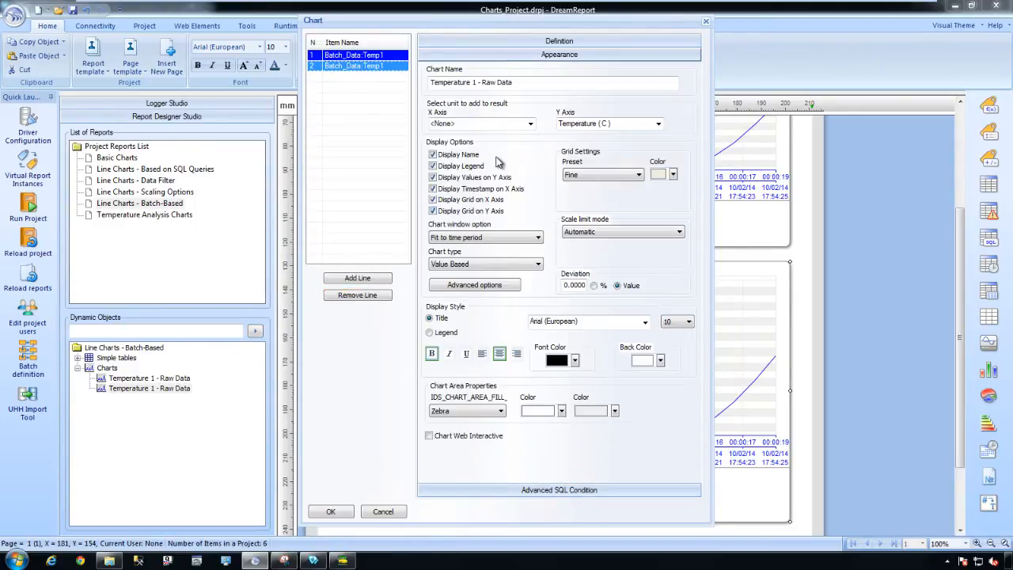
click(480, 83)
key(shift+End)
text(Last Batch vs. Golden Batch)
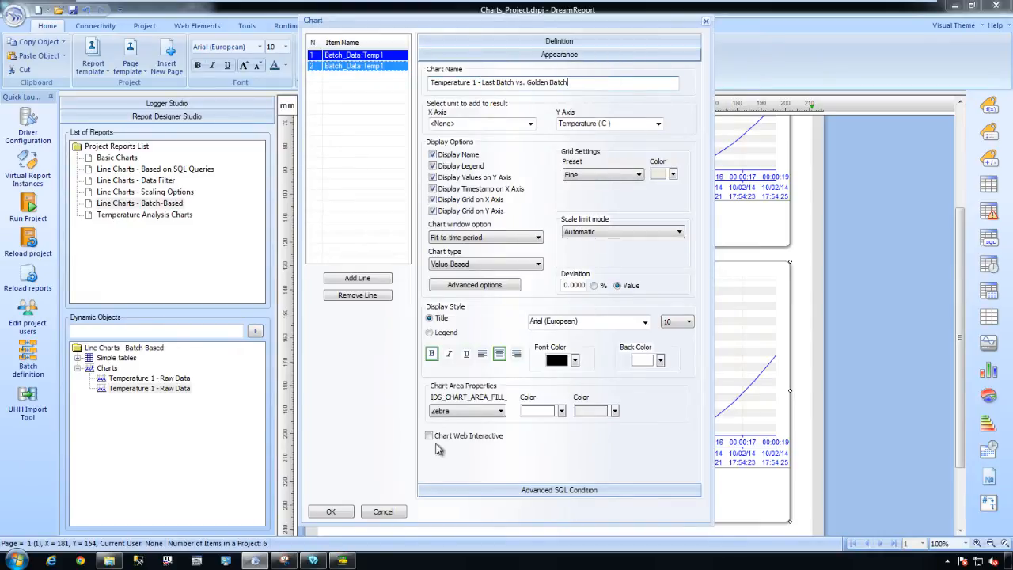
click(332, 513)
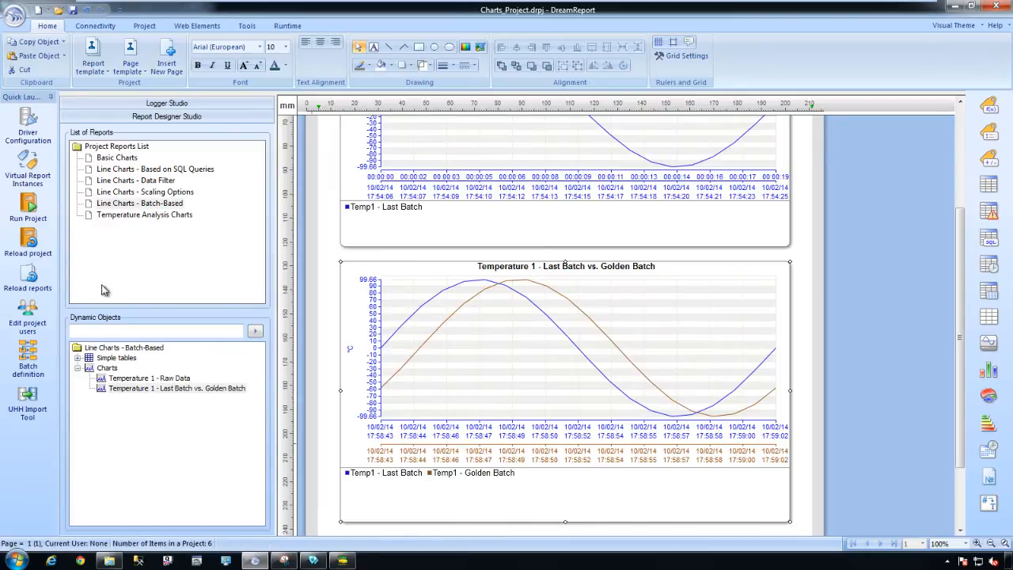
- Reload the reports and examine the golden batch's first and last X-axis dates in the generated Line Charts - Batch-Based PDF
click(28, 274)
click(479, 311)
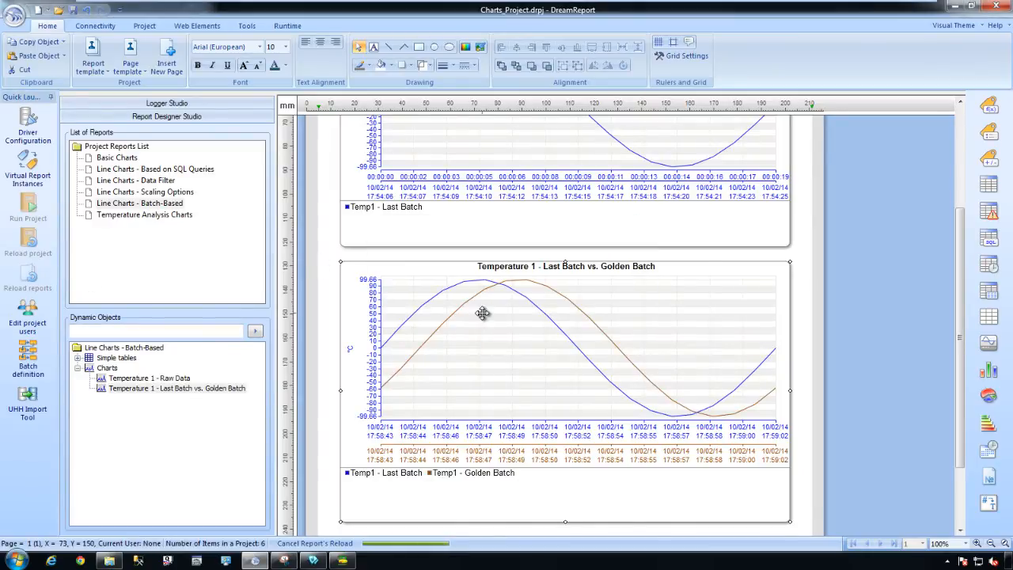
click(273, 329)
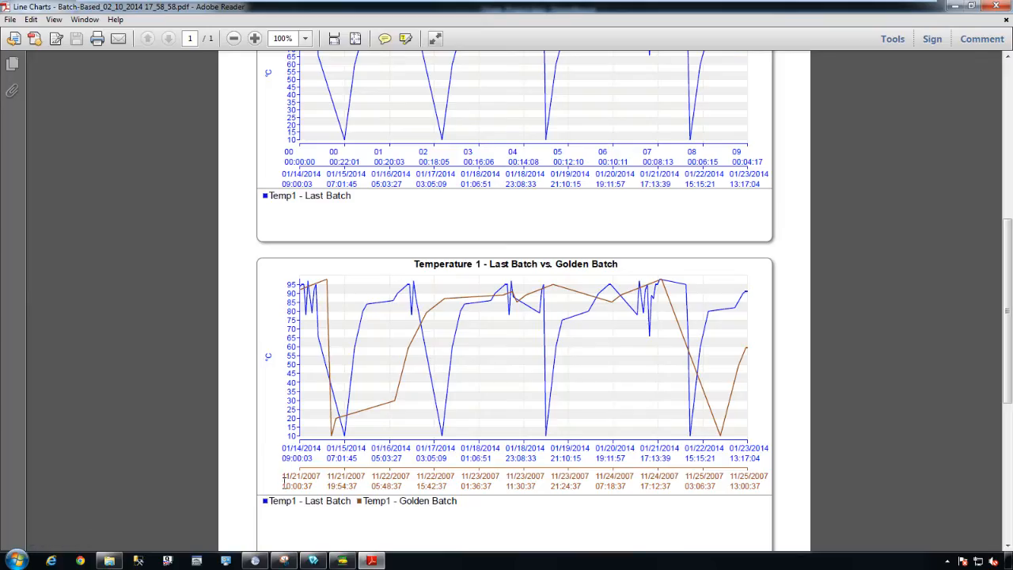
drag(281, 476, 321, 476)
drag(729, 476, 769, 476)
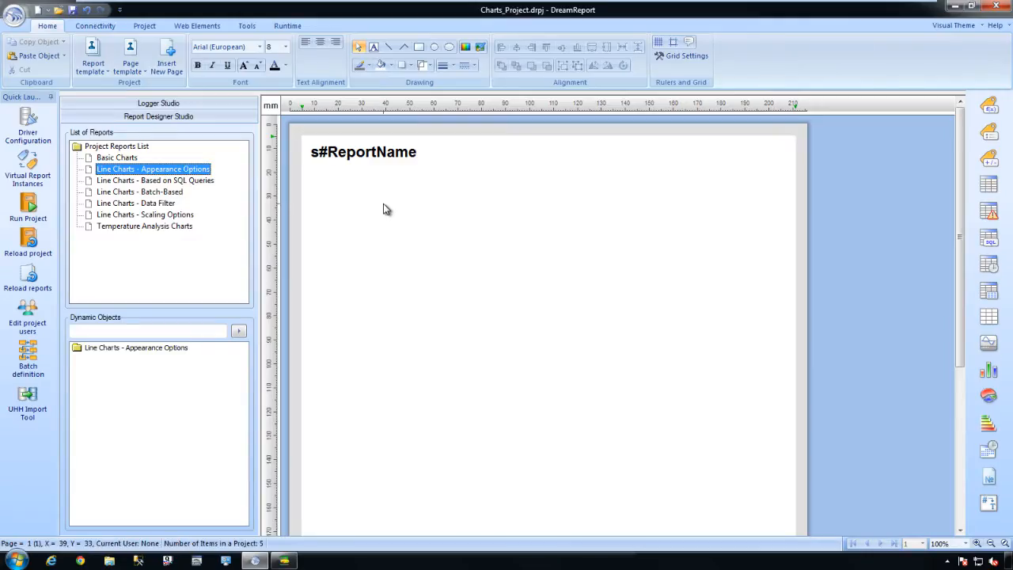
- Place a line chart of Temp1 and Temp2 below the report name in Line Charts - Appearance Options
click(350, 196)
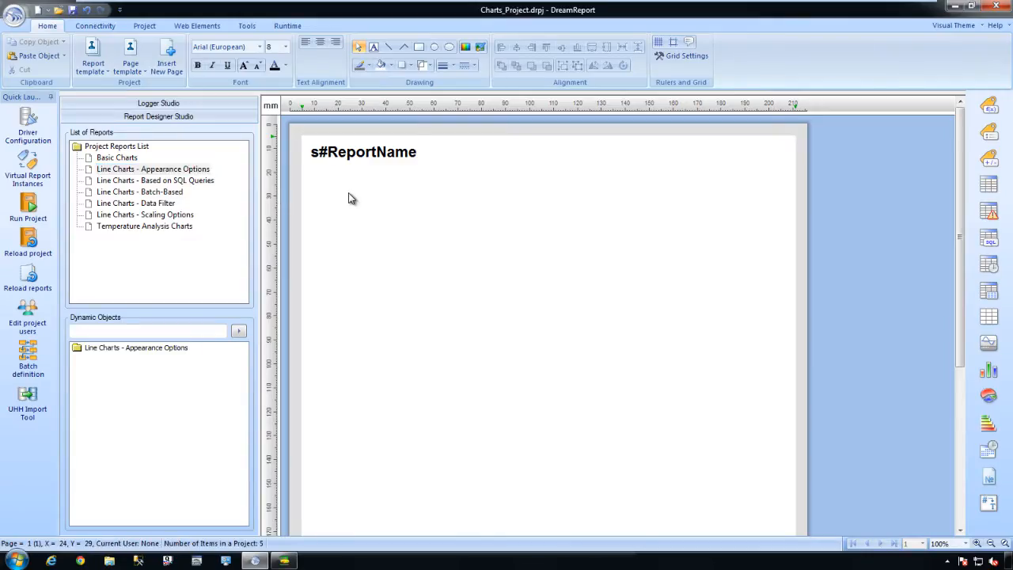
key(ctrl+v)
drag(415, 228, 420, 242)
- Set the legends of the Temp1 and Temp2 lines to "Temperature 1" and "Temperature 2"
double_click(425, 263)
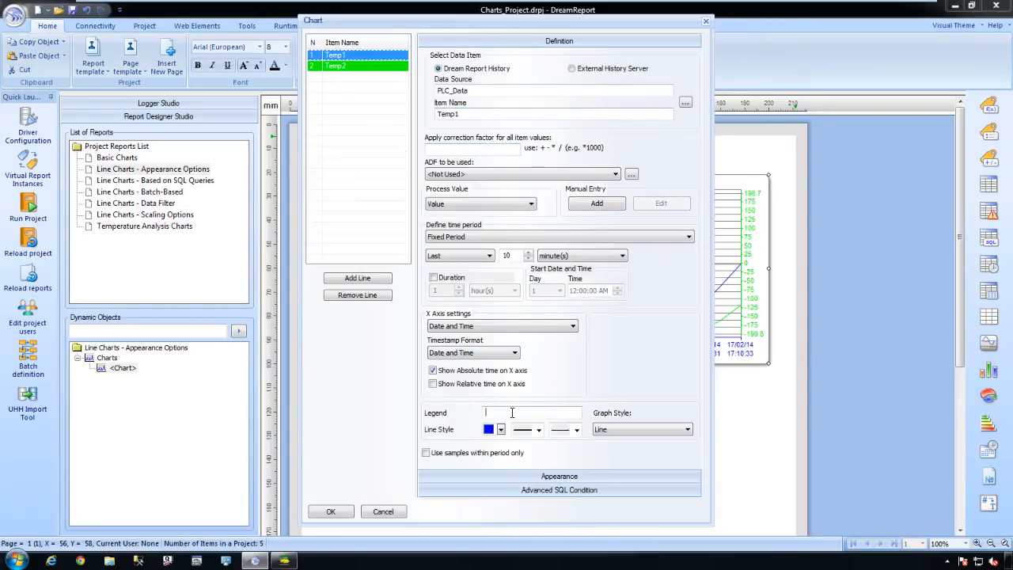
click(528, 411)
text(Temperature 1)
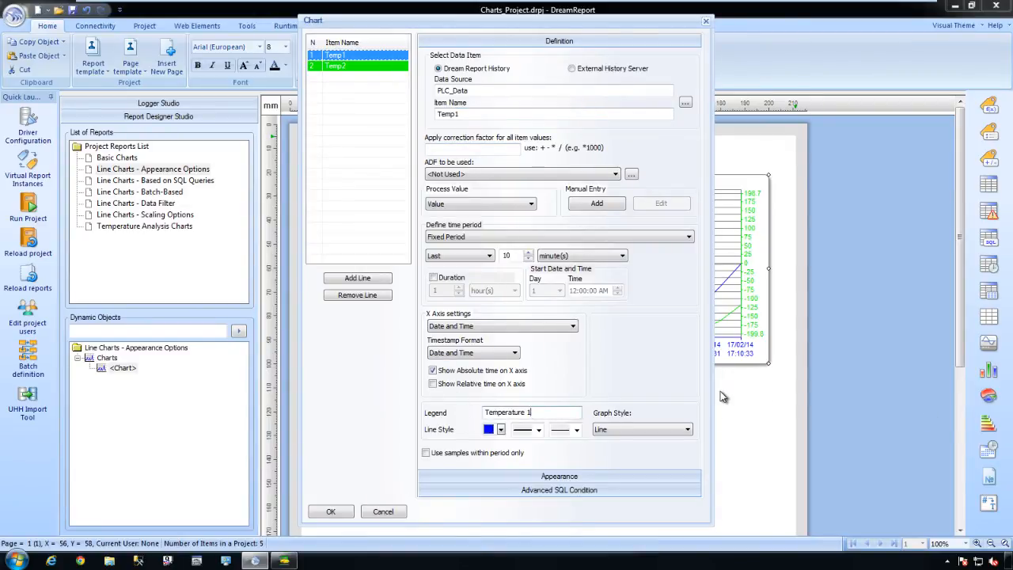
click(391, 67)
click(526, 411)
text(Temperature 1 2)
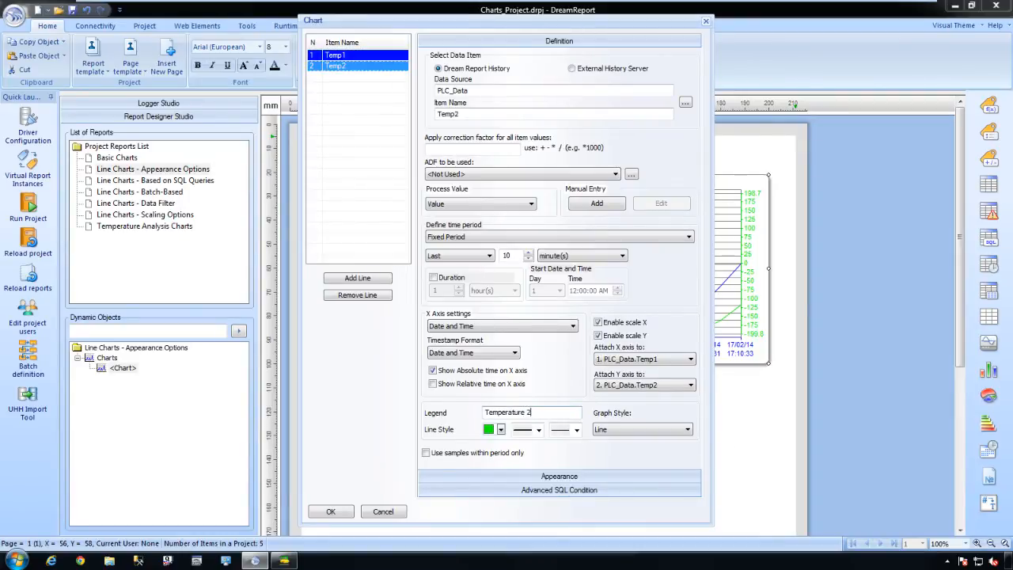
- Position the legend below the plot, confirm the settings, and extend the chart frame downward by about 15 mm
click(544, 476)
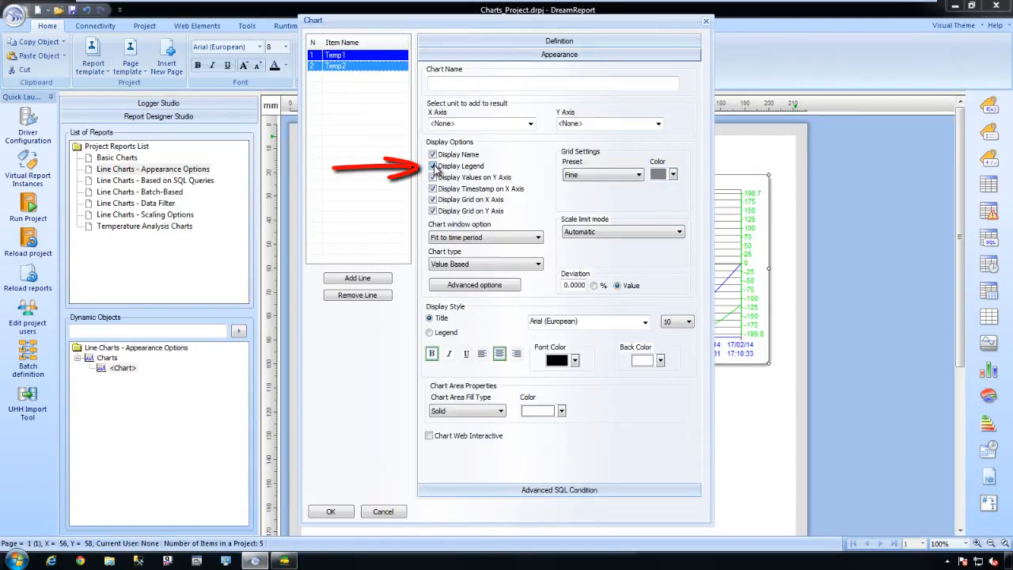
click(445, 333)
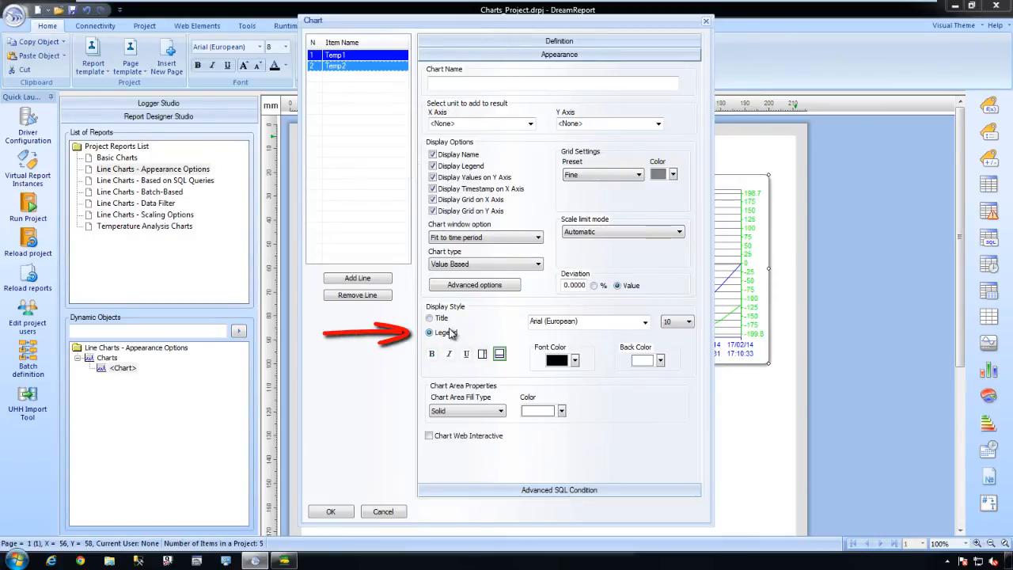
click(501, 355)
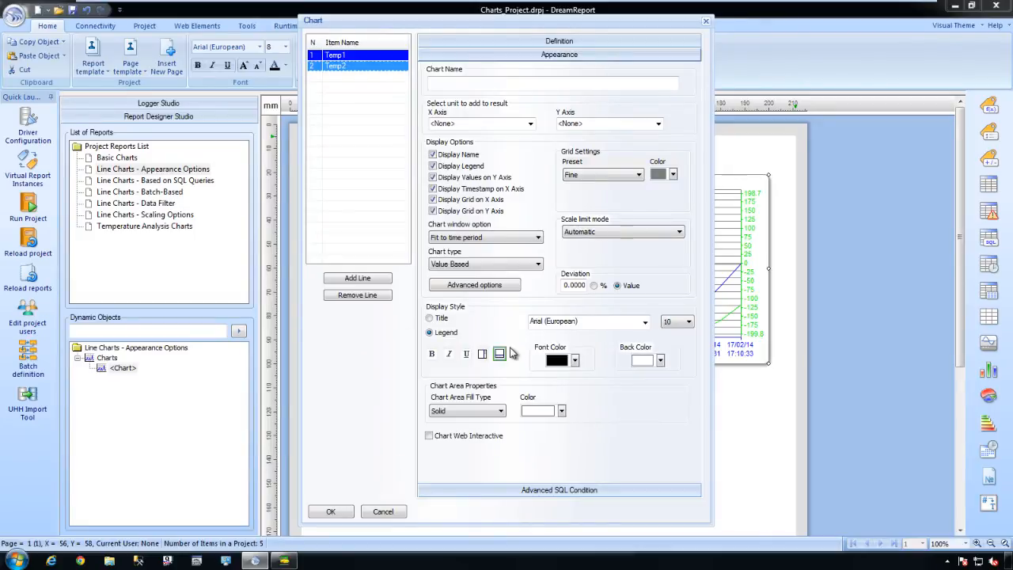
click(331, 511)
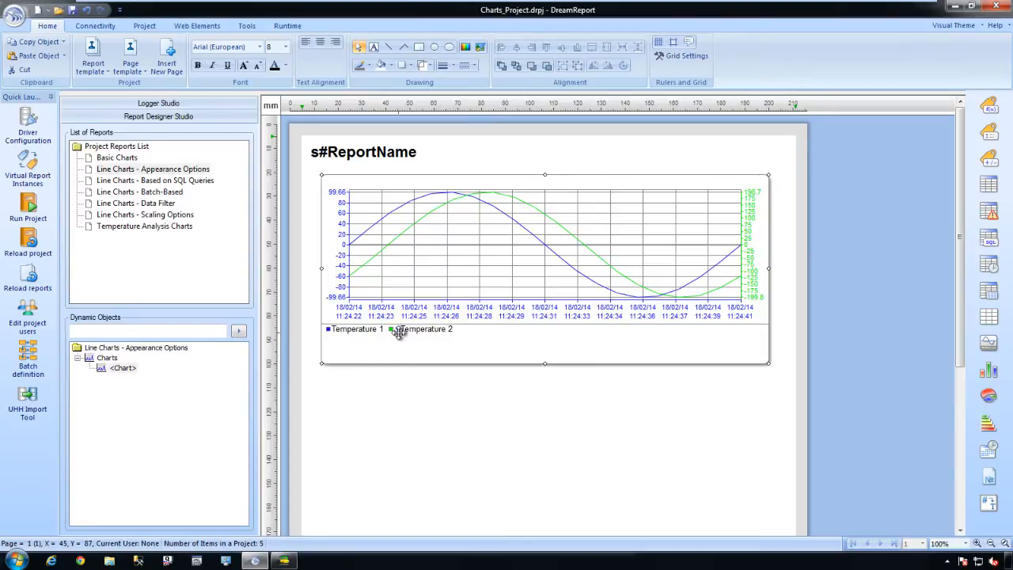
drag(544, 364, 545, 400)
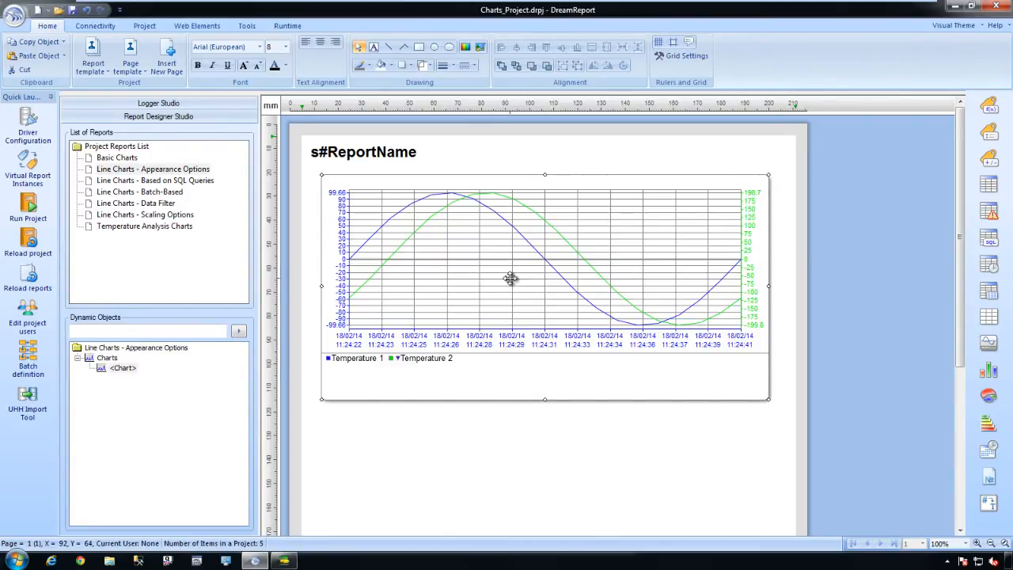
- Disable the separate X and Y scales of the Temp2 line and attach its Y axis to PLC_Data.Temp1
double_click(510, 279)
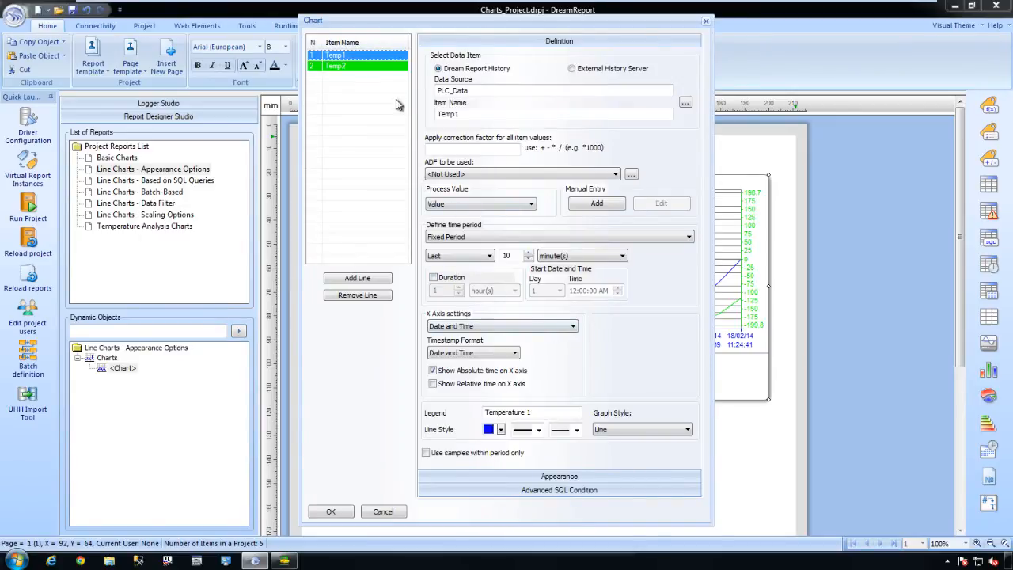
ctrl+click(394, 66)
click(599, 323)
click(598, 335)
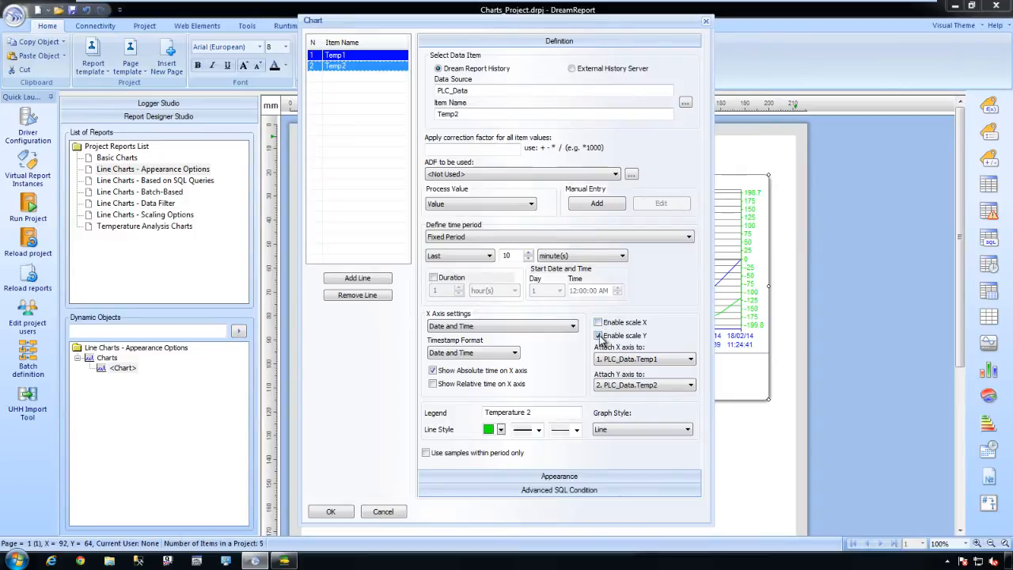
click(627, 386)
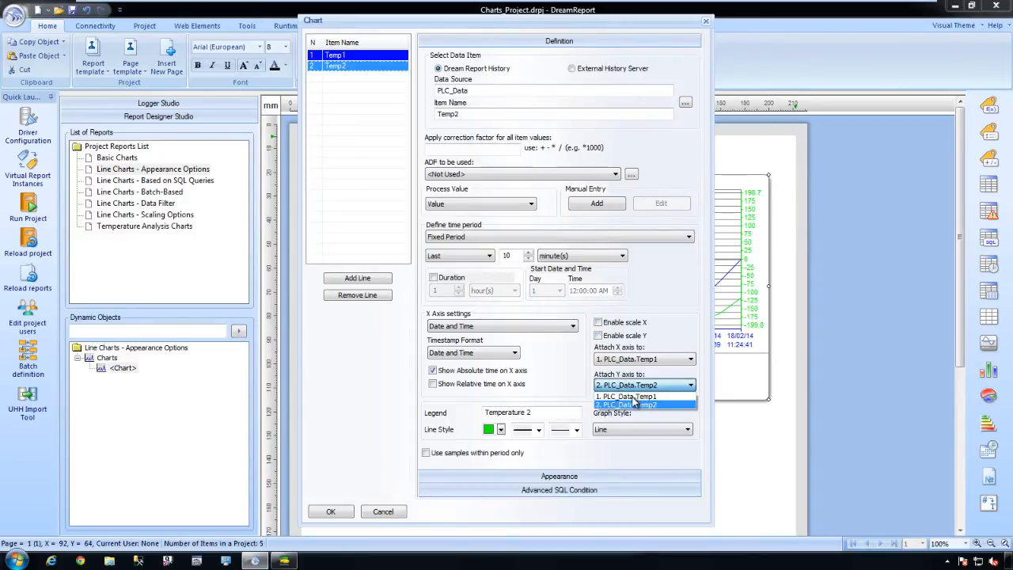
click(633, 397)
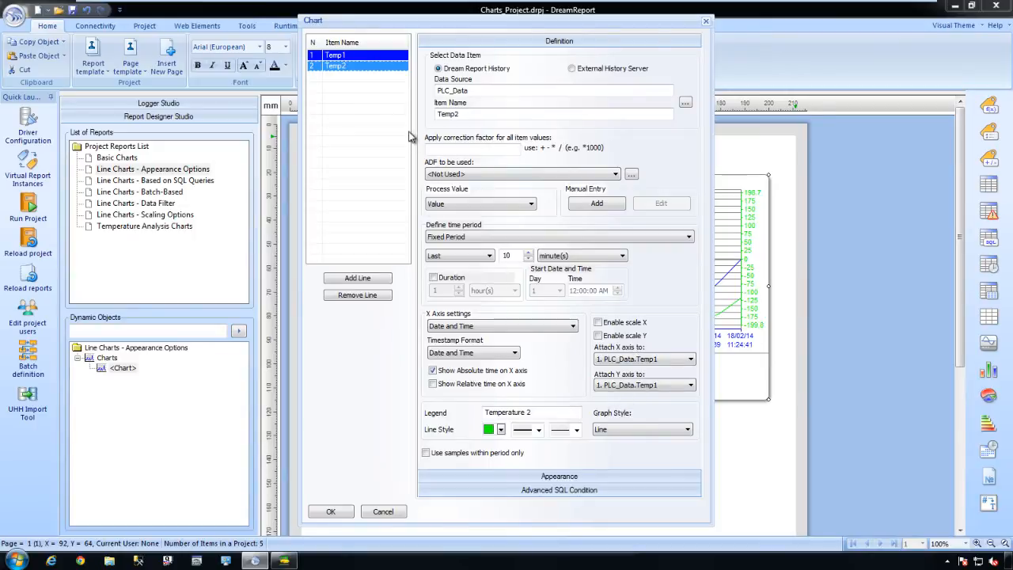
- Add the Temperature (C) unit to the chart's Y axis and confirm the chart settings
click(391, 57)
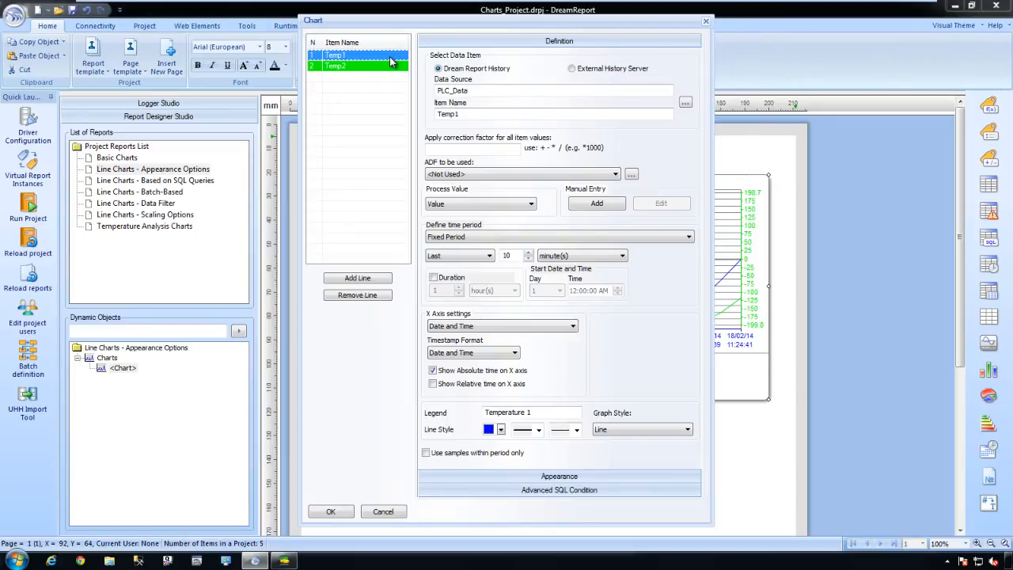
click(543, 476)
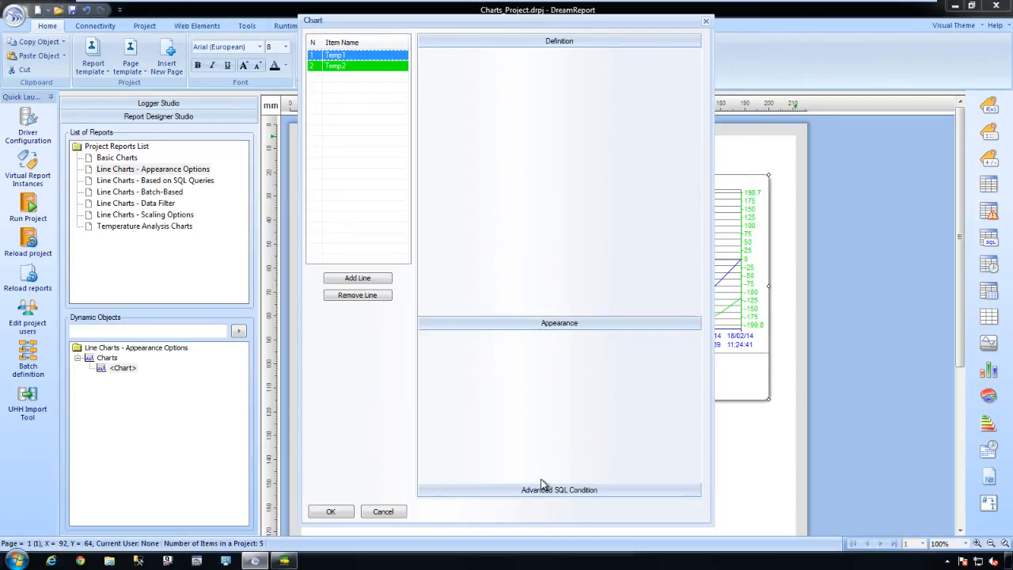
click(655, 123)
click(638, 145)
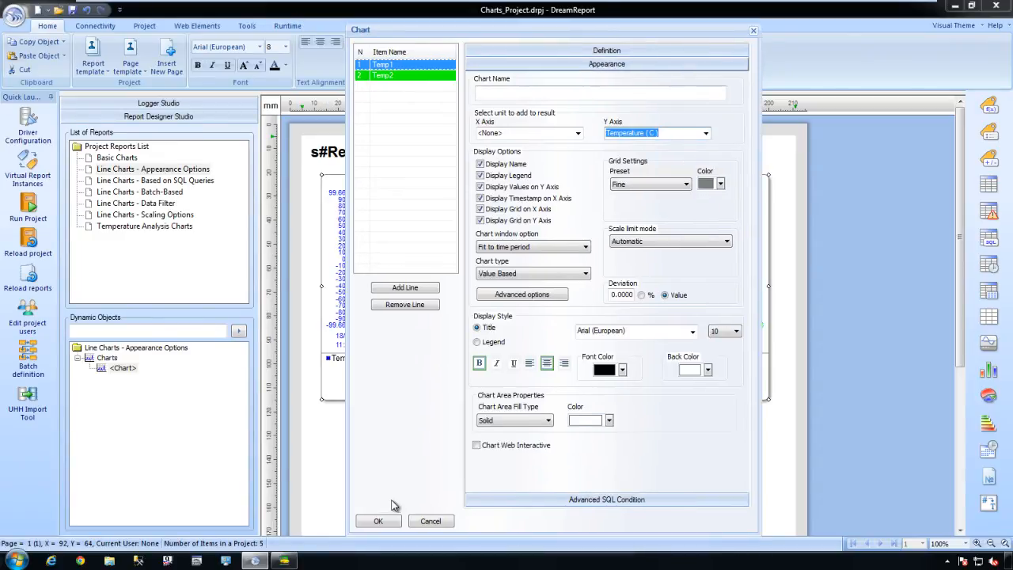
click(375, 522)
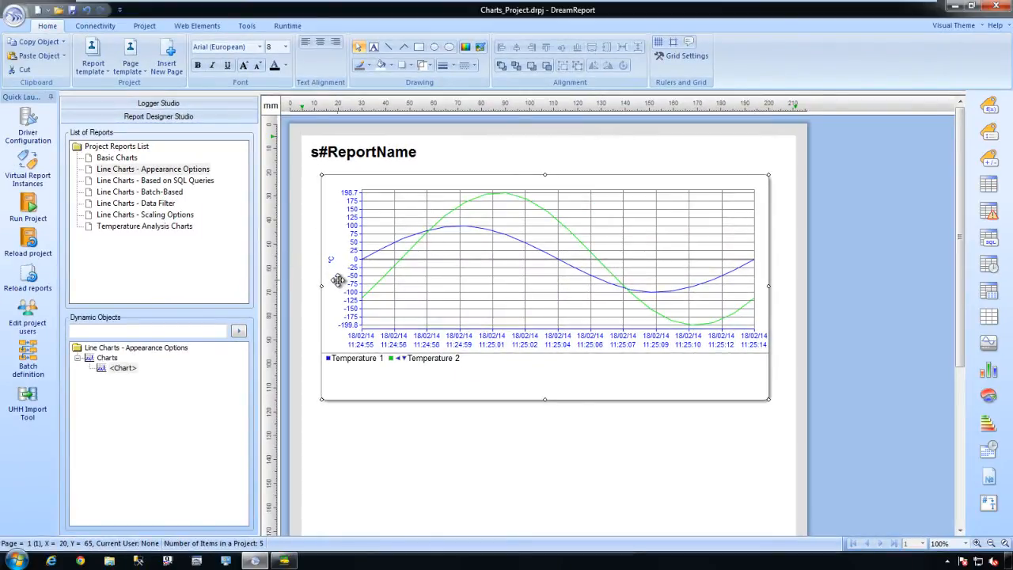
- Set the Temp1 line's process value to Moving Average and keep its graph style as Line
double_click(403, 298)
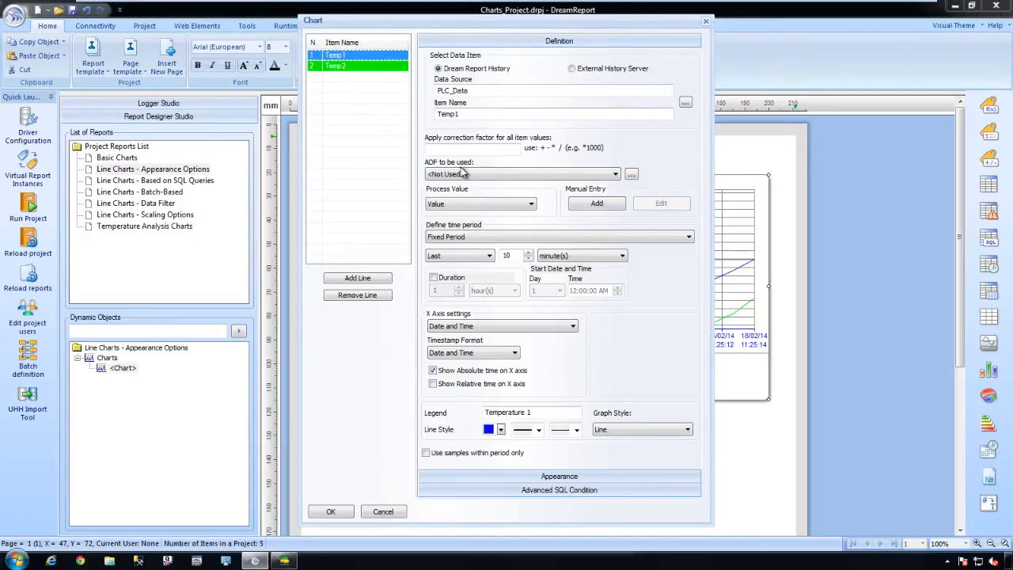
click(525, 207)
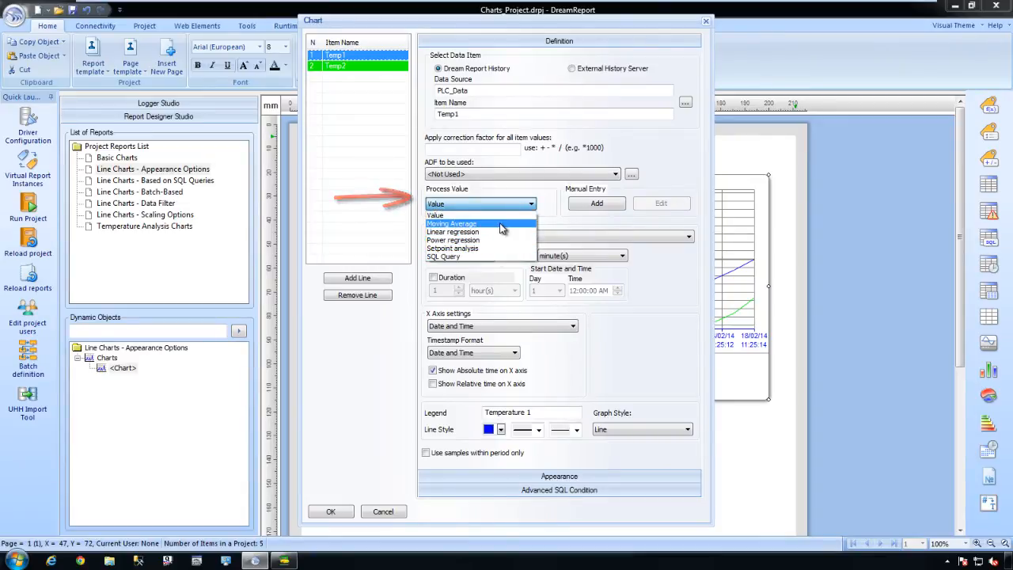
click(456, 224)
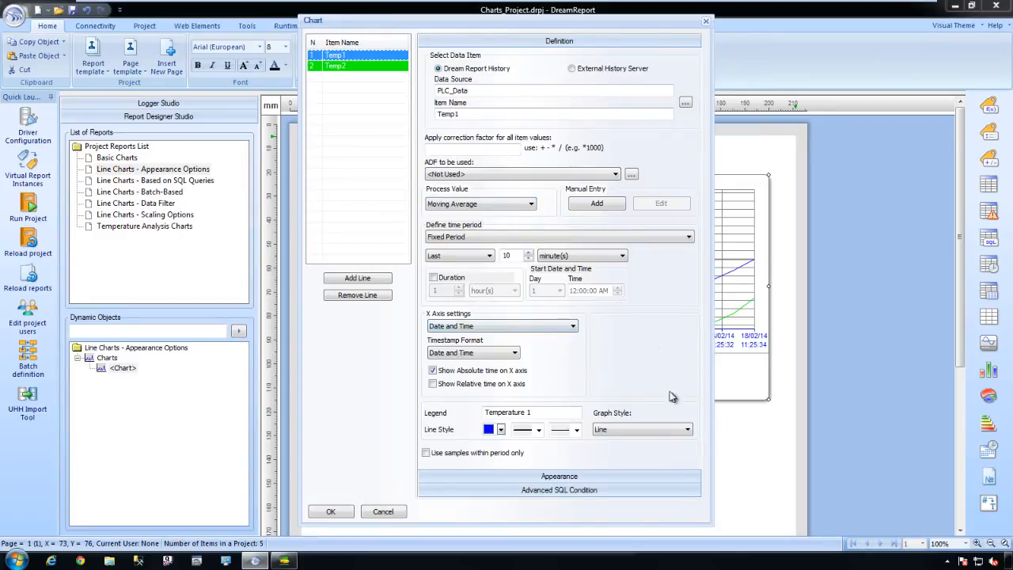
click(679, 430)
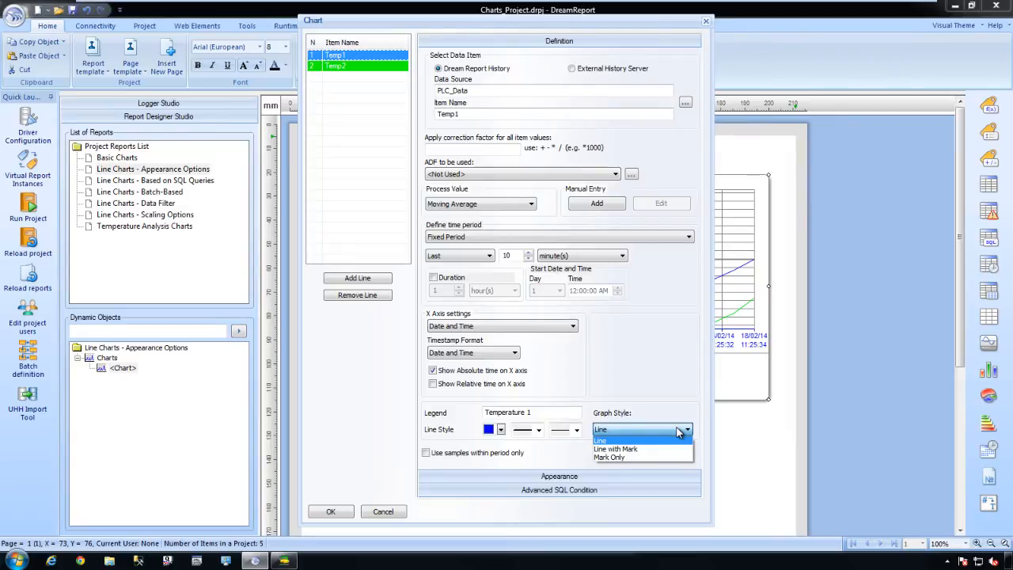
click(679, 432)
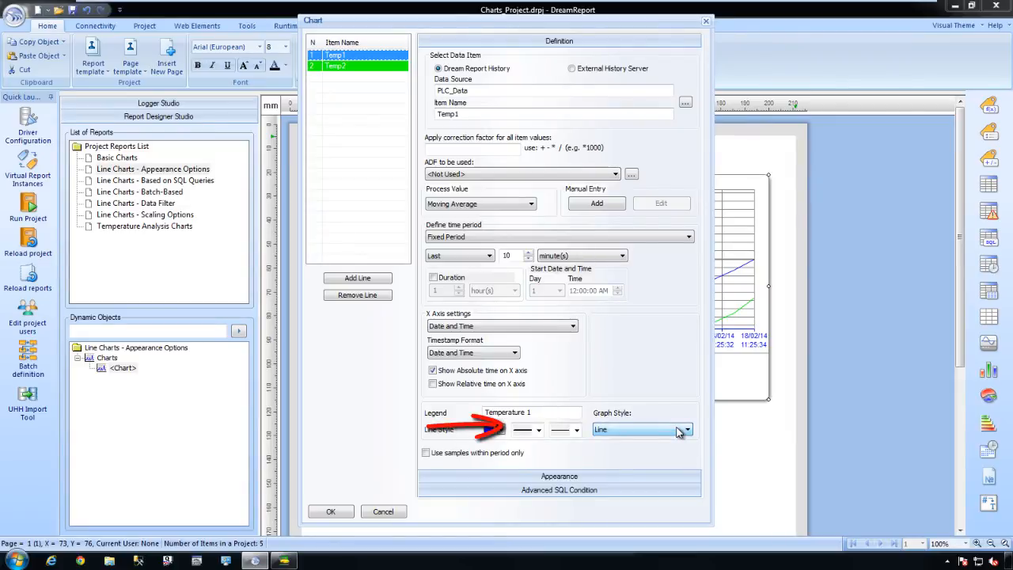
- Name the chart "Line Chart - Formatting Options"
click(669, 478)
click(474, 82)
text(Line Chart - Formatting Options)
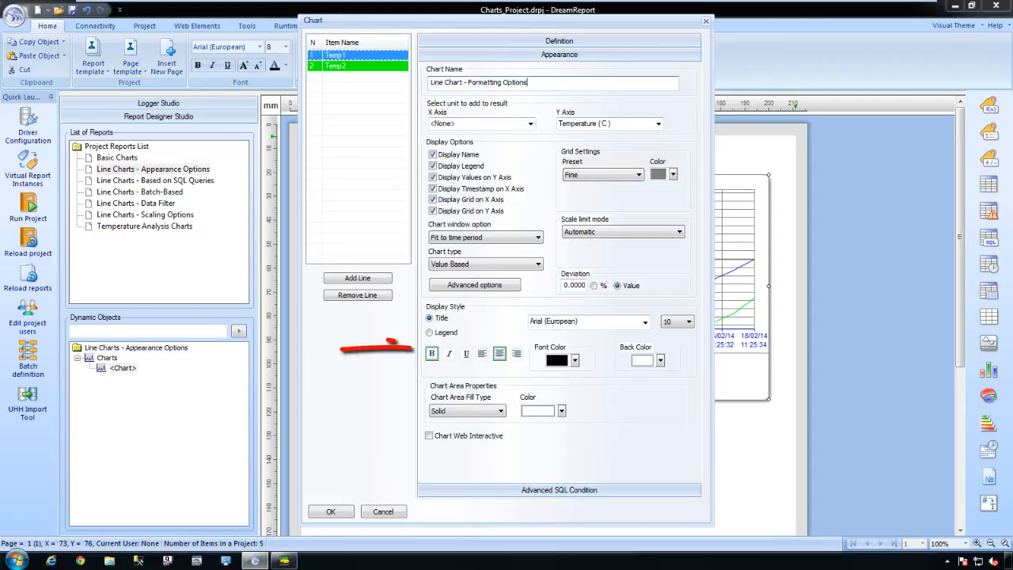
- Align the chart title to the left, turn off the grid on the X axis, and confirm the chart settings
click(482, 353)
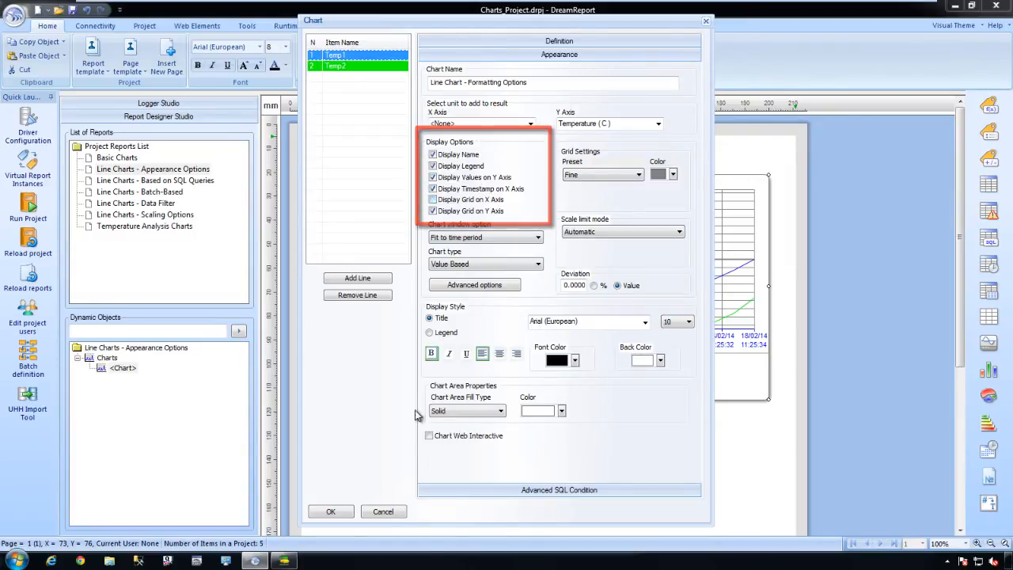
click(332, 511)
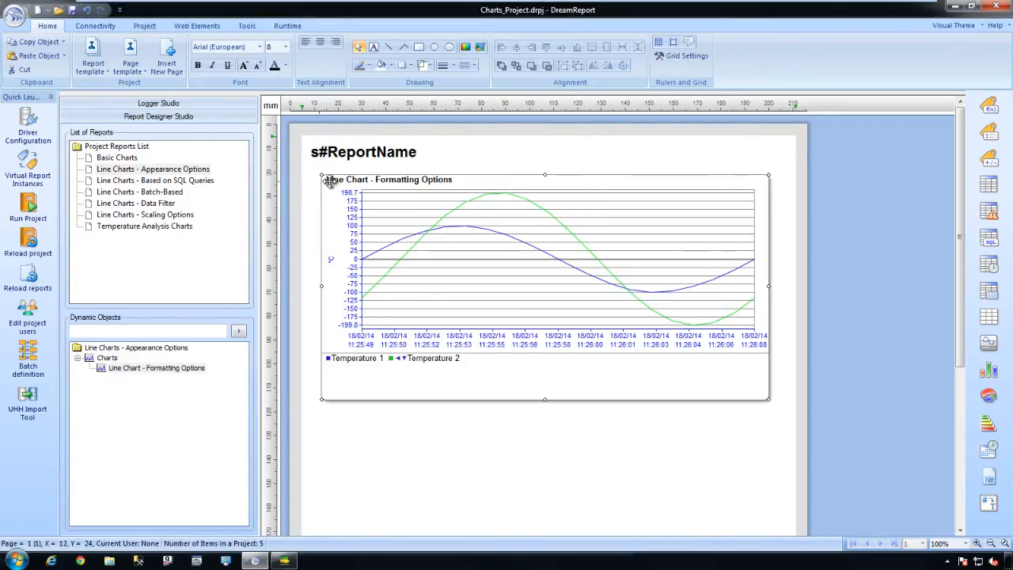
- Turn the X axis grid back on and set the chart's grid preset to Normal with a light beige color
double_click(443, 226)
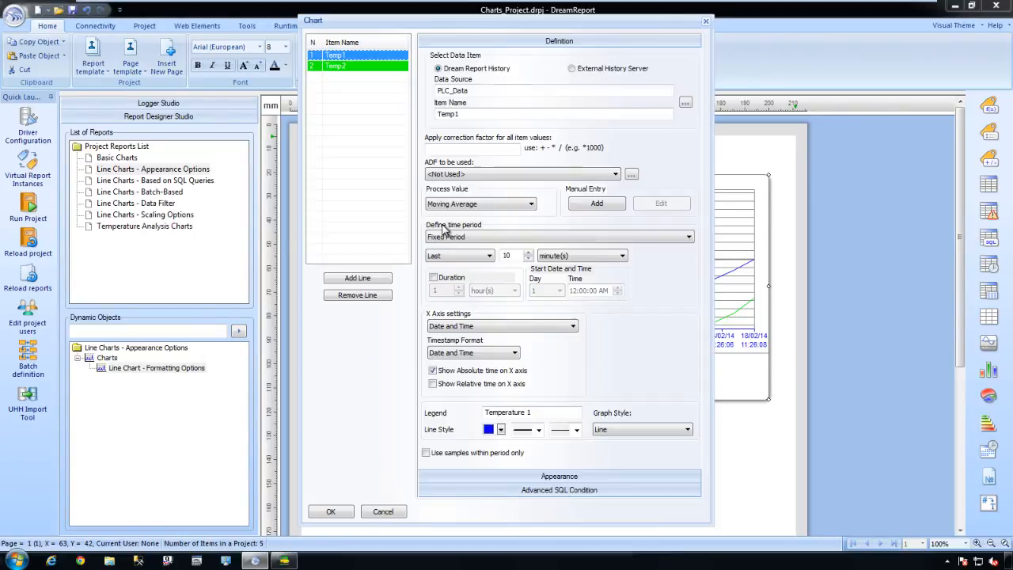
click(469, 478)
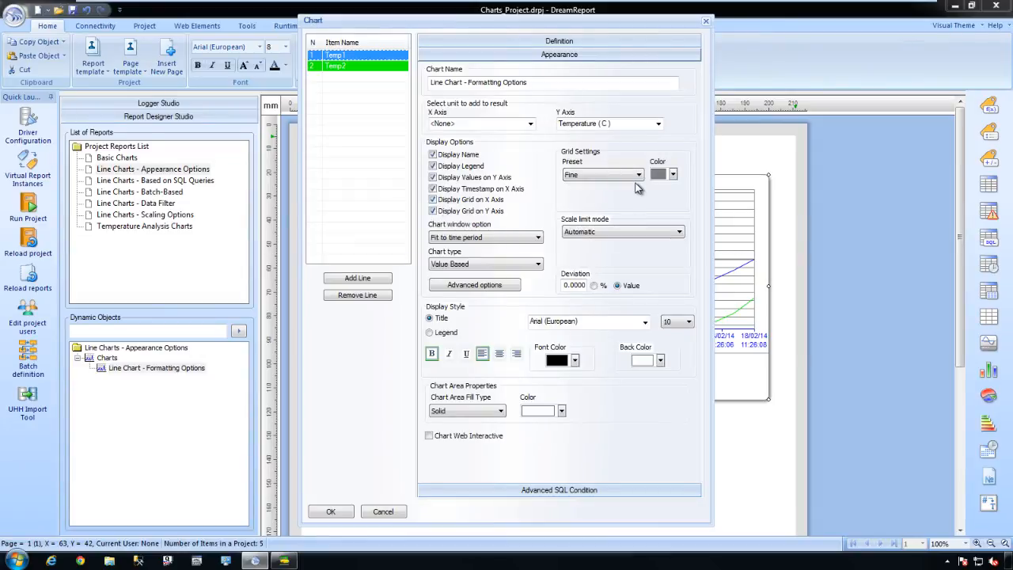
click(638, 175)
click(626, 188)
click(671, 175)
click(679, 193)
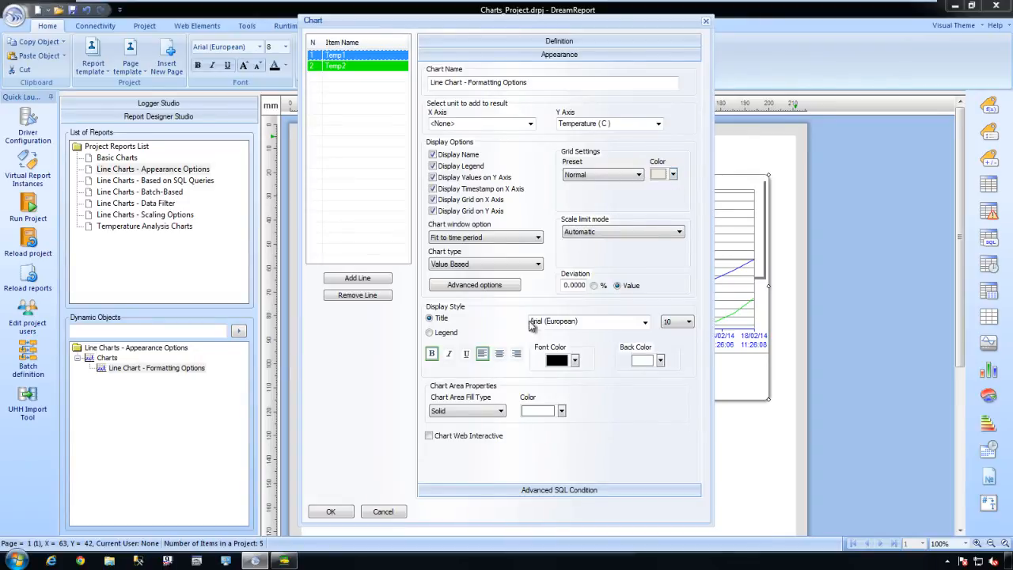
click(339, 512)
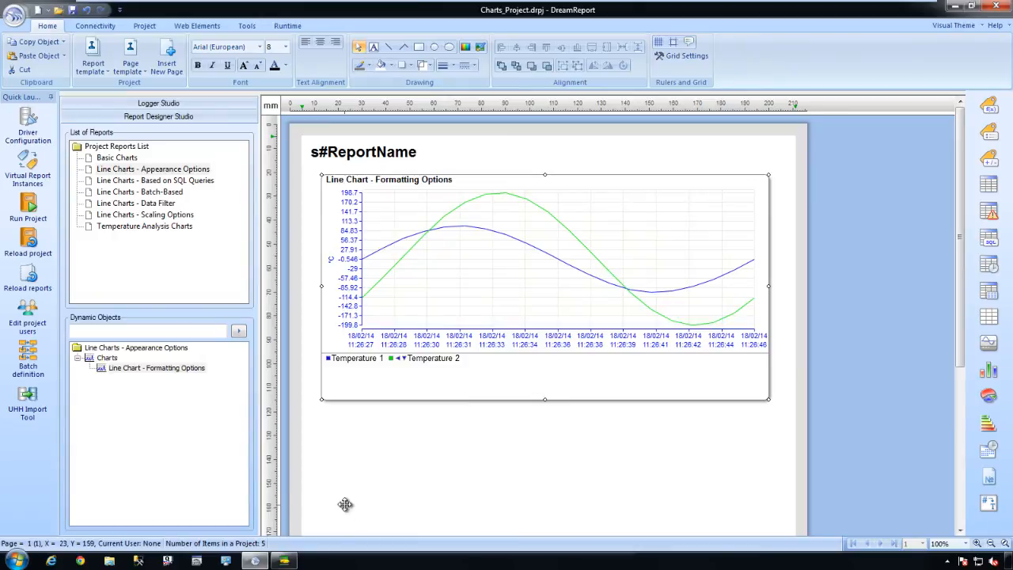
- Set the chart's grid preset to Manual with 15 for both the X and Y axes and confirm
double_click(654, 227)
click(559, 54)
click(601, 174)
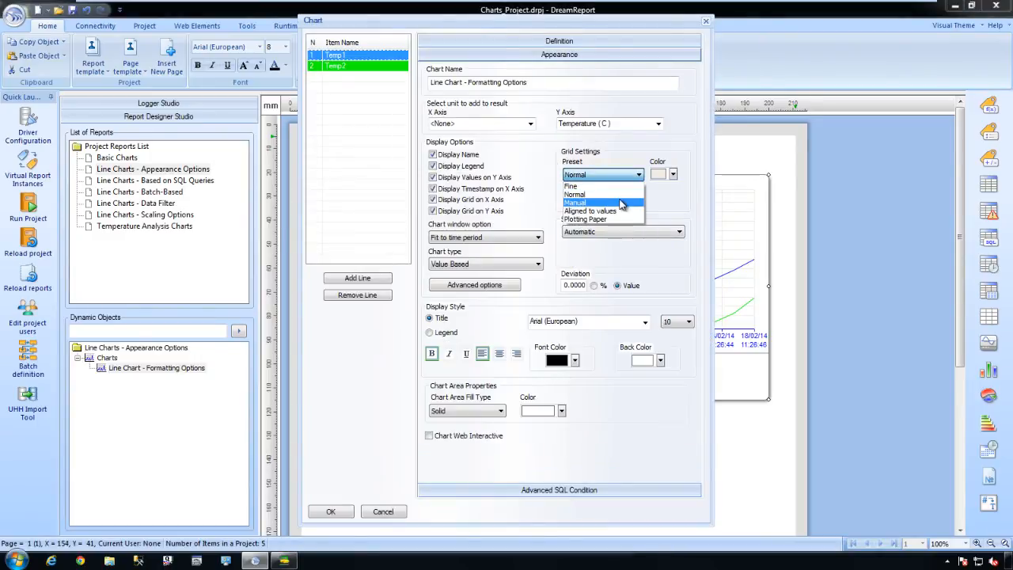
click(621, 203)
double_click(571, 200)
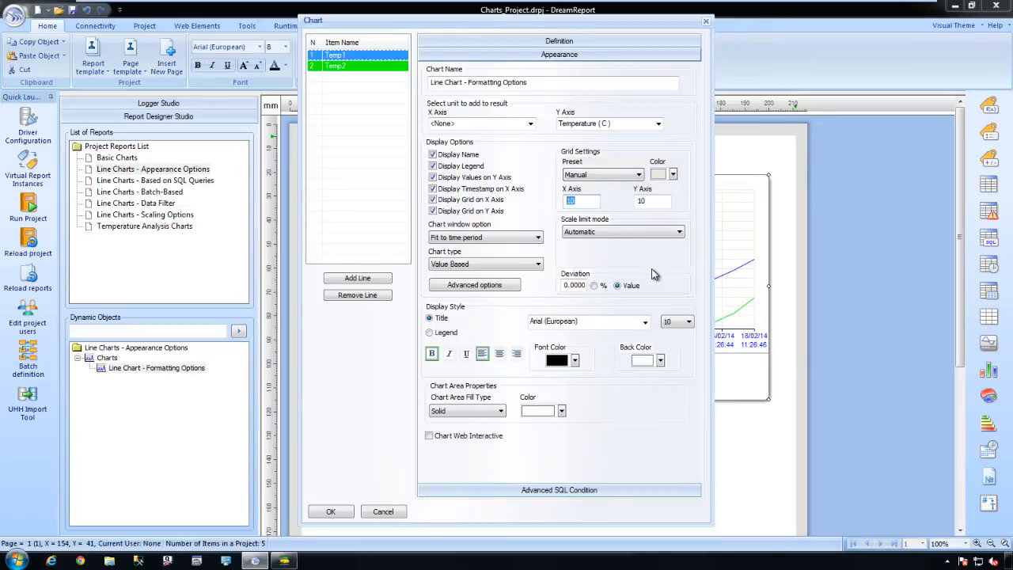
text(15)
key(Tab)
text(15)
click(332, 513)
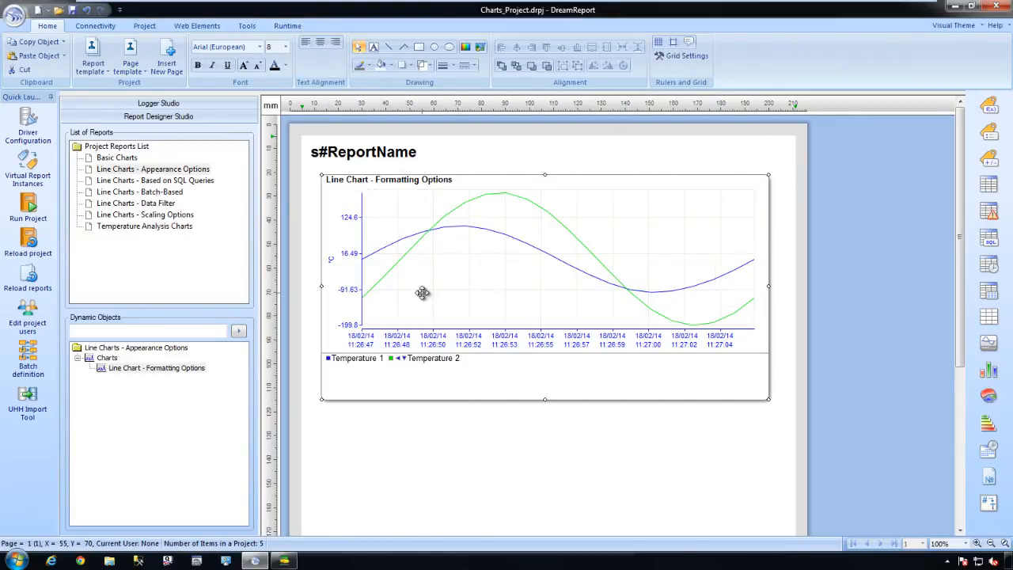
- Set the chart's grid preset to Aligned to values, with 1 minute on the X axis and 10 on the Y axis
double_click(433, 335)
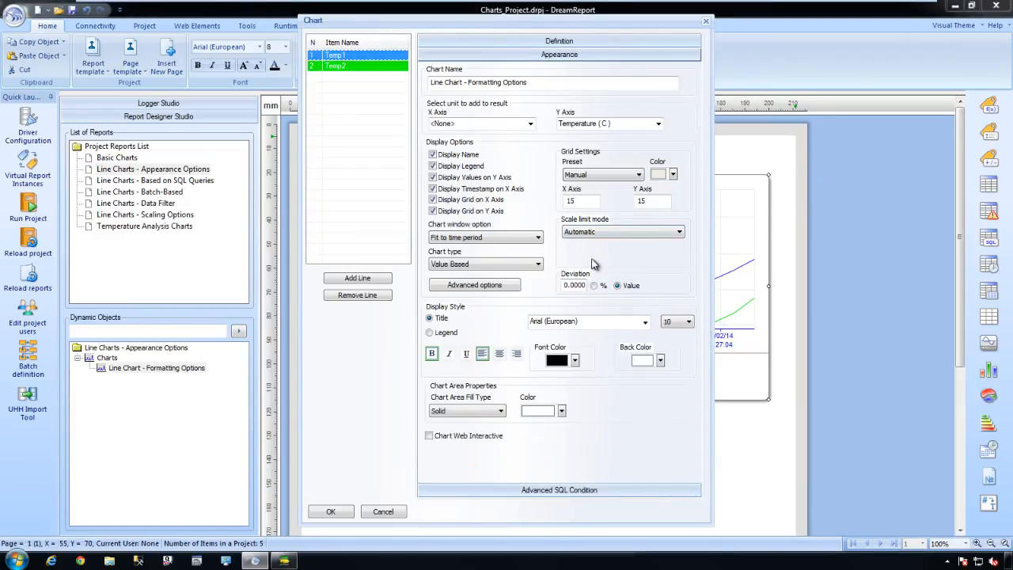
click(627, 175)
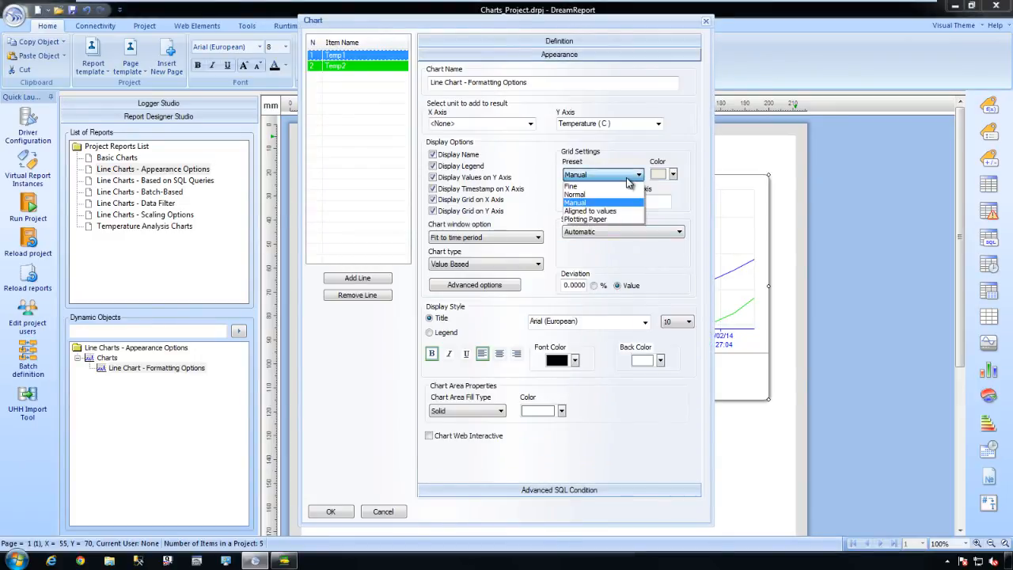
click(592, 211)
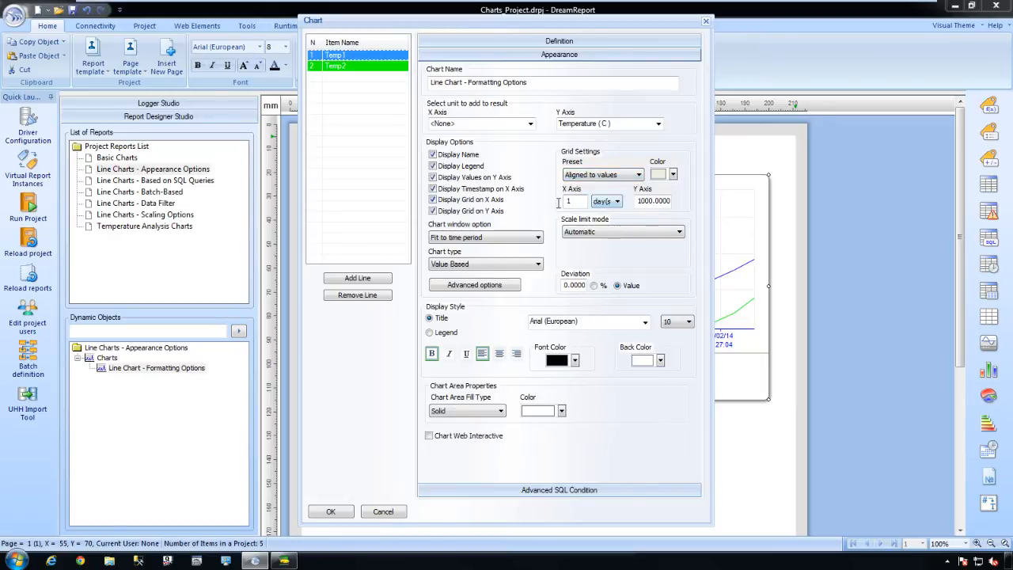
click(607, 204)
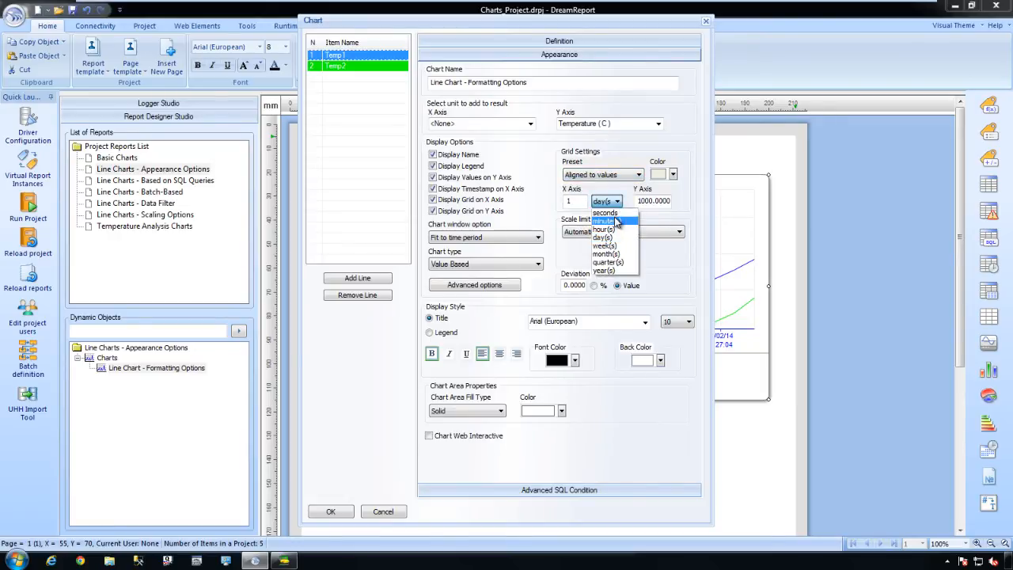
click(615, 226)
drag(637, 201, 679, 205)
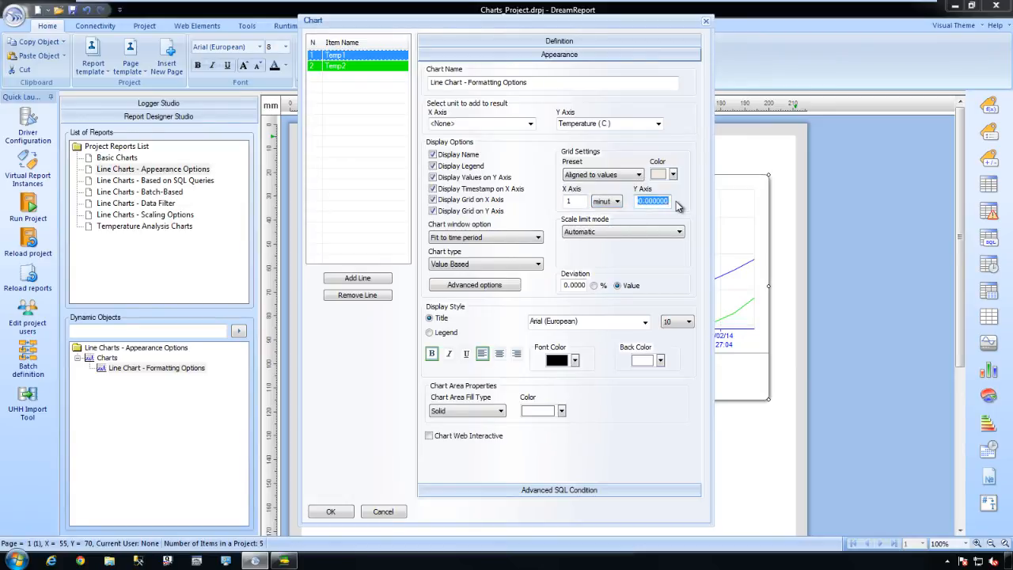
text(10)
key(Return)
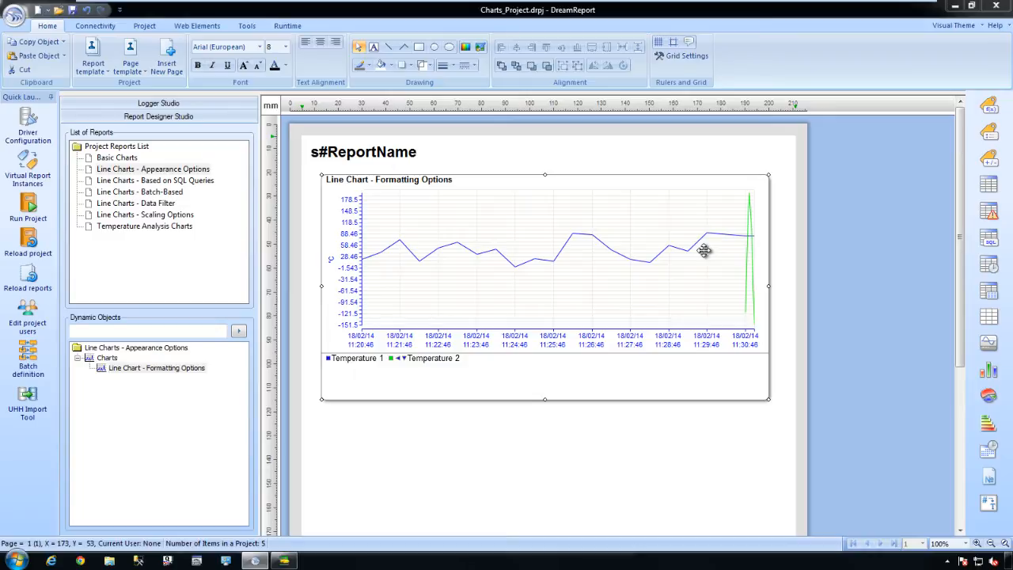
- Set the chart's scale limit mode to Manual or item-based from 0 to 100, and place a copy of the chart below it
double_click(704, 250)
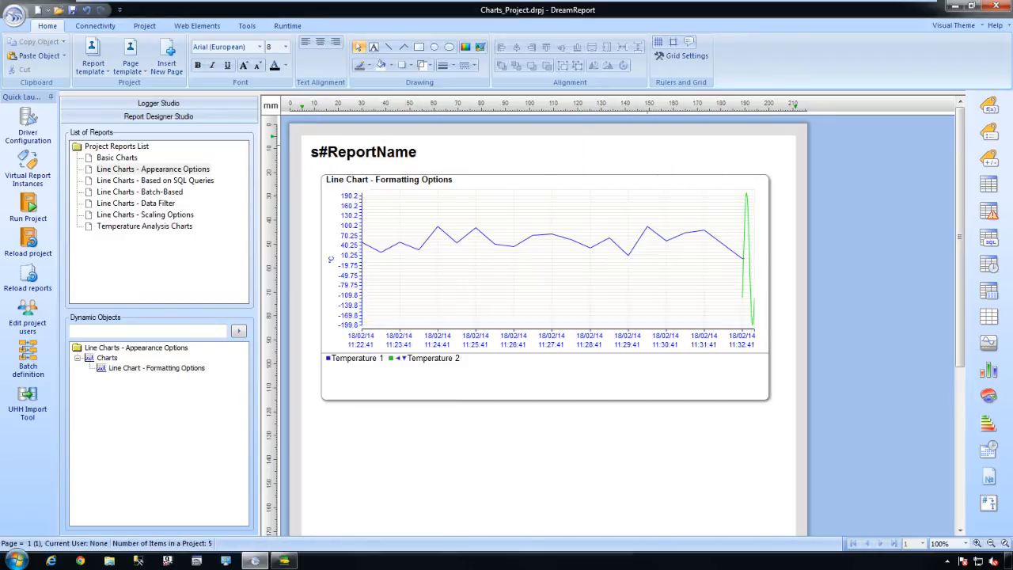
click(538, 224)
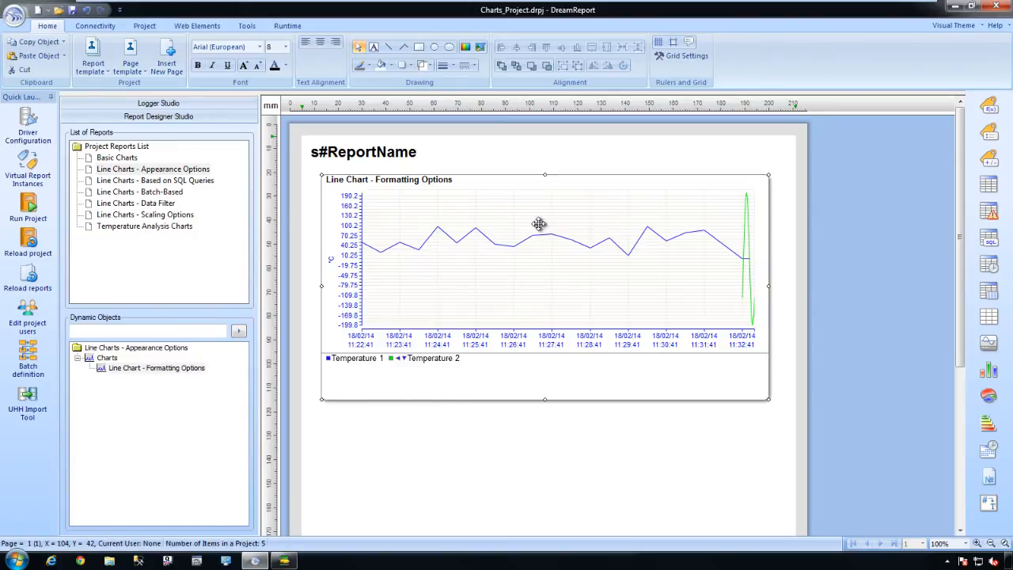
key(ctrl+c)
key(ctrl+v)
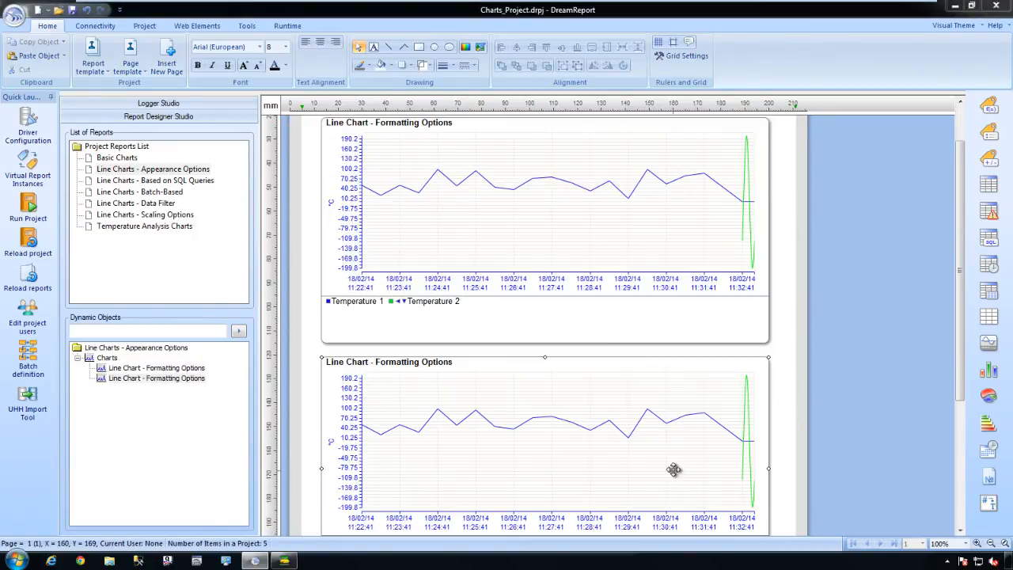
- Set the copied chart's deviation to 5 percent and confirm its settings
double_click(674, 472)
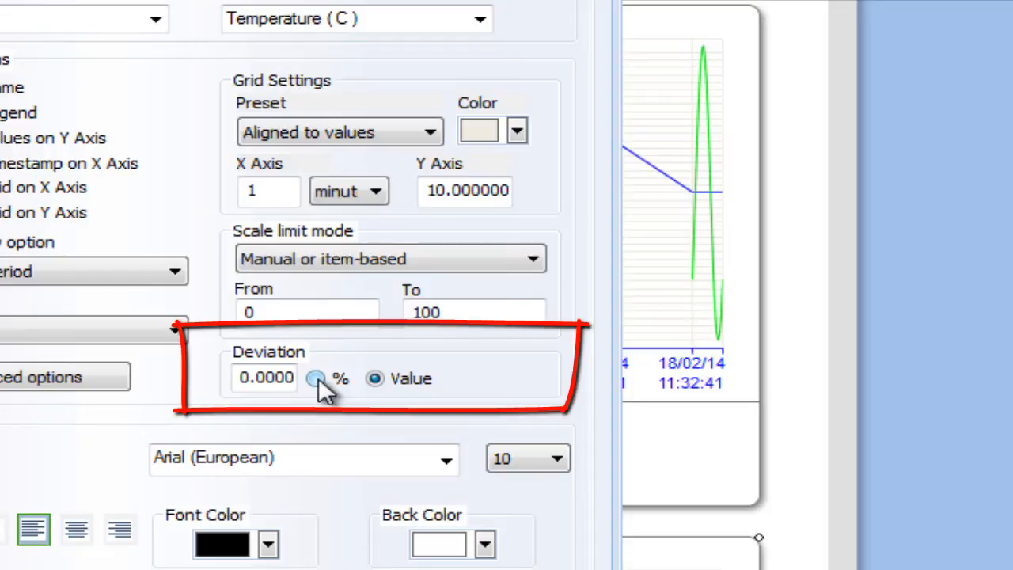
click(318, 377)
drag(237, 377, 313, 379)
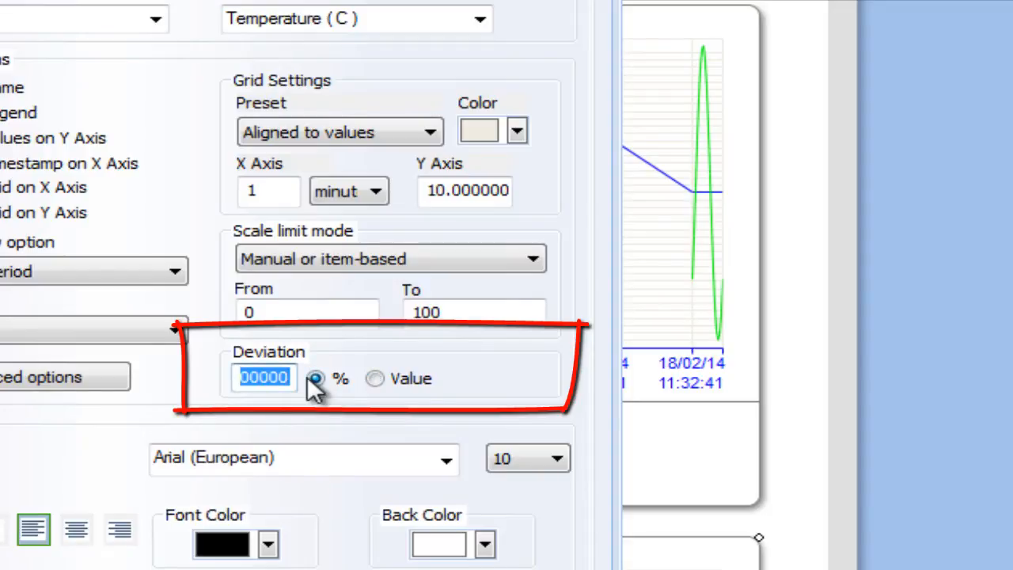
text(5)
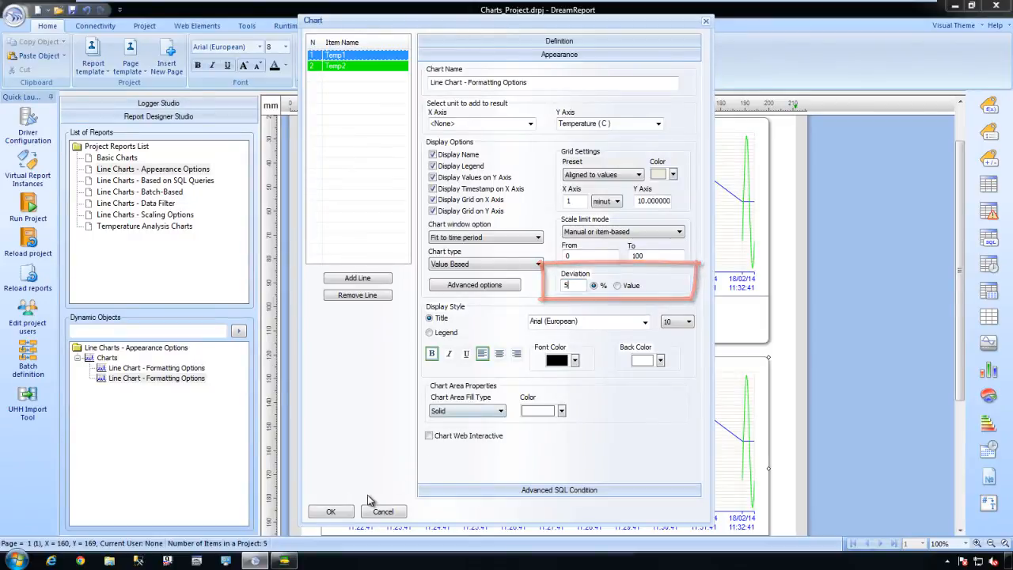
click(332, 511)
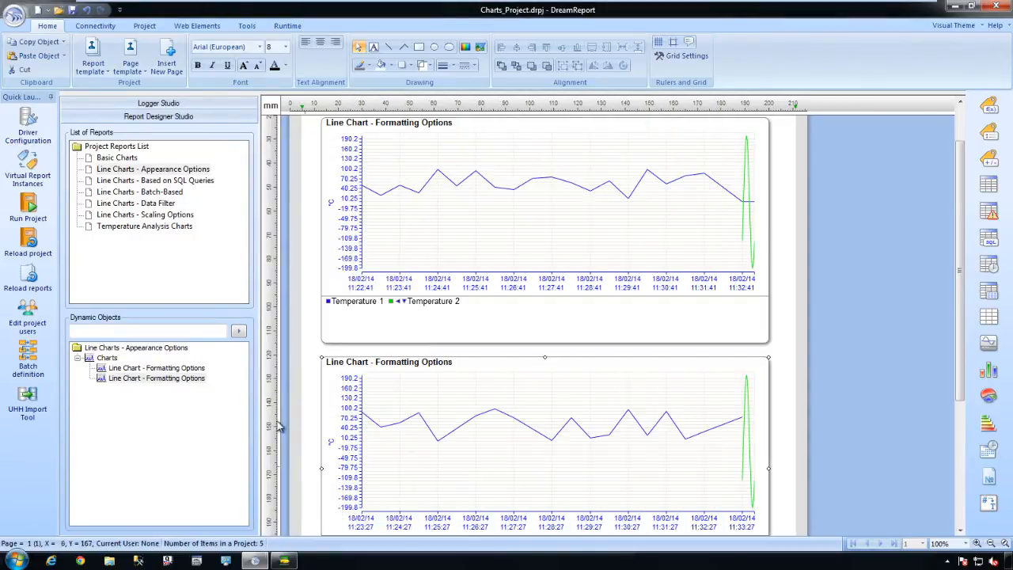
- Save and reload the reports, and generate the Line Charts - Appearance Options report to compare the two charts
click(28, 273)
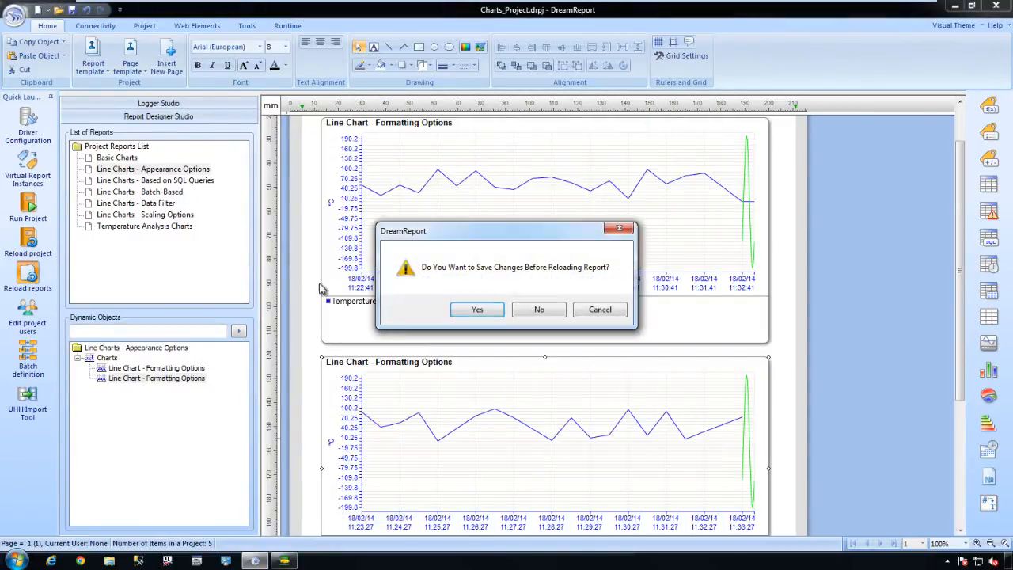
click(475, 310)
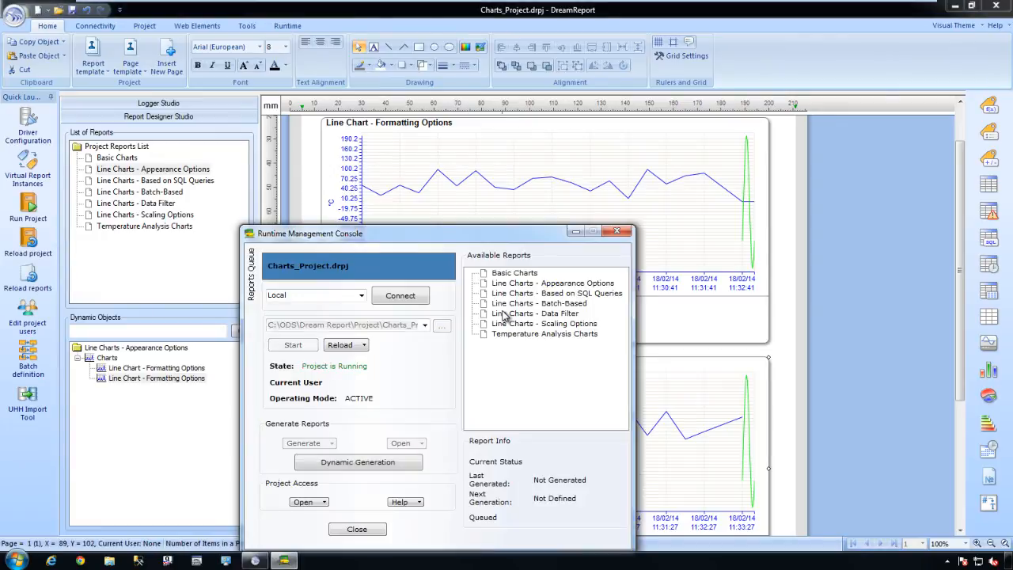
click(301, 444)
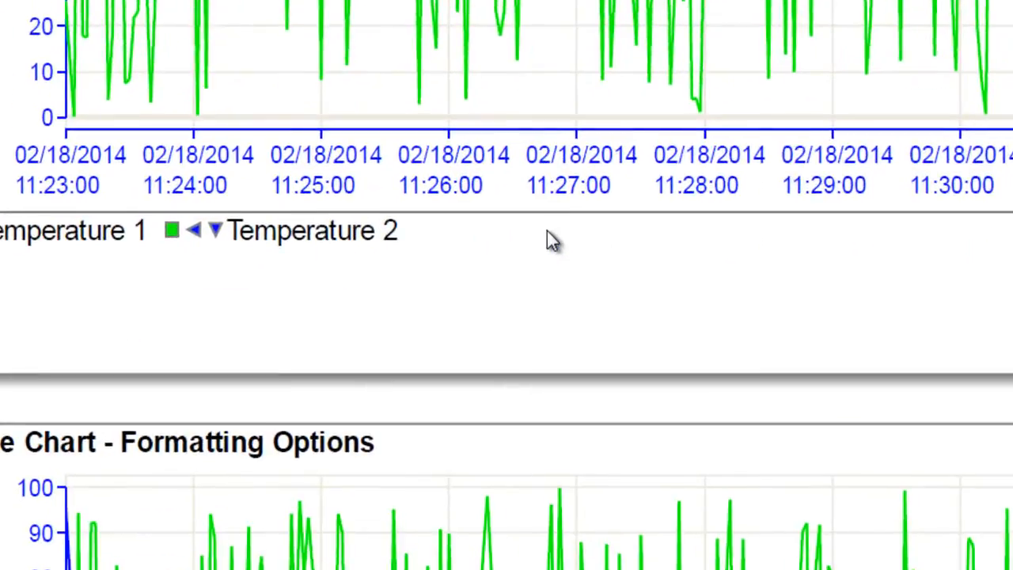
scroll(546, 231, down, 3)
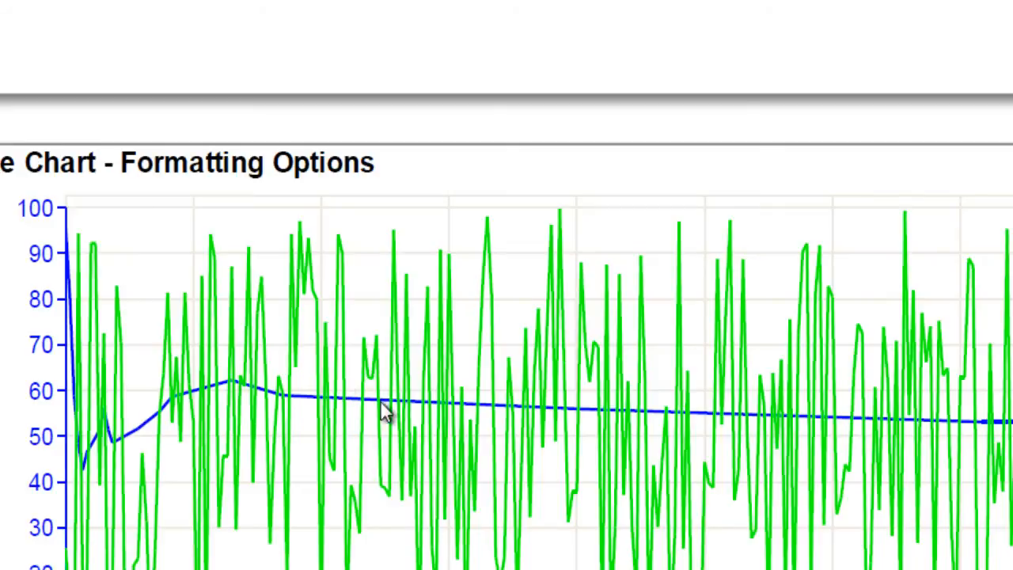
scroll(981, 437, up, 1)
scroll(980, 435, up, 3)
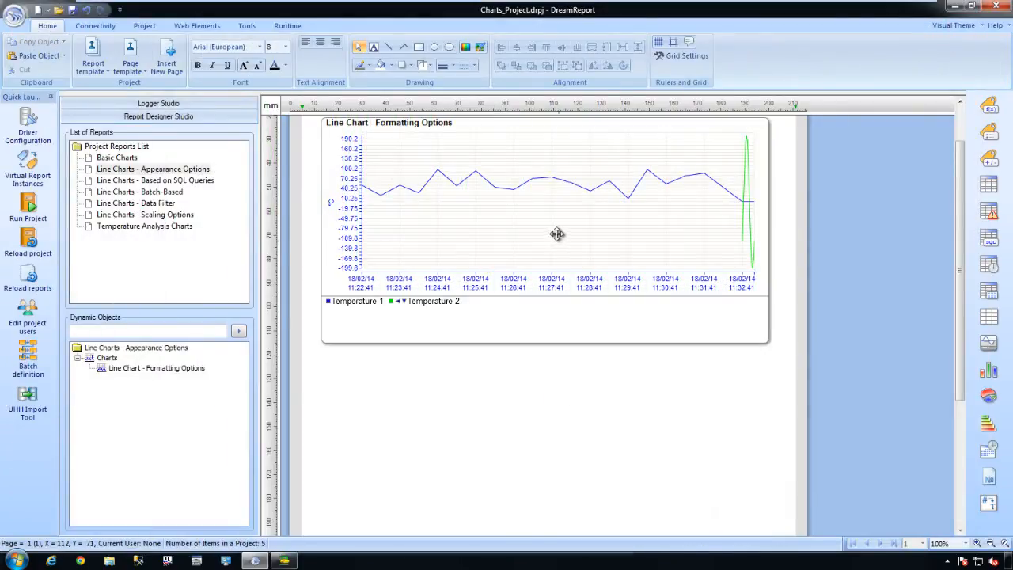
- Keep the remaining chart's area fill type as Solid, give it a light orange color, and confirm
click(556, 233)
double_click(555, 233)
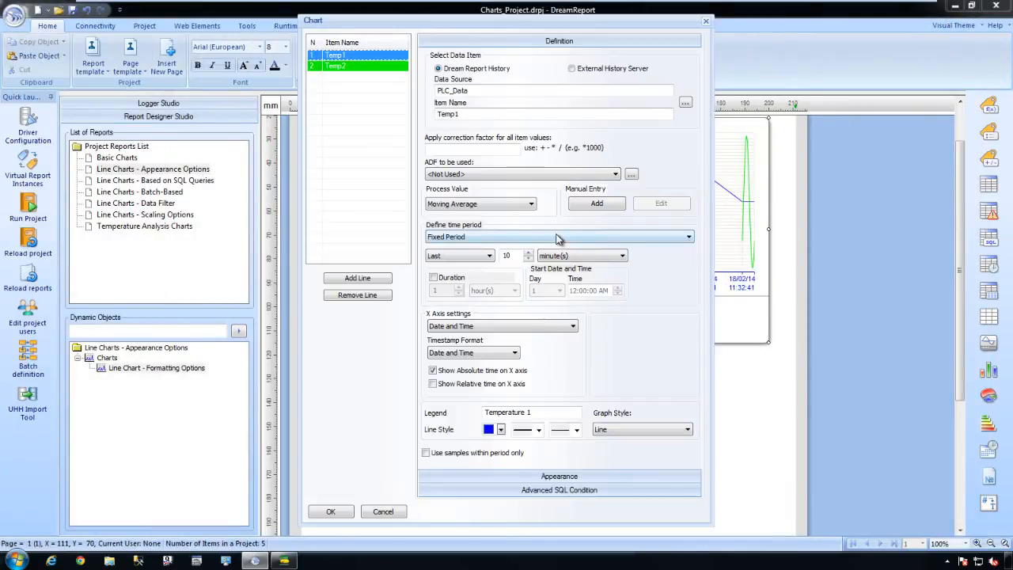
click(572, 478)
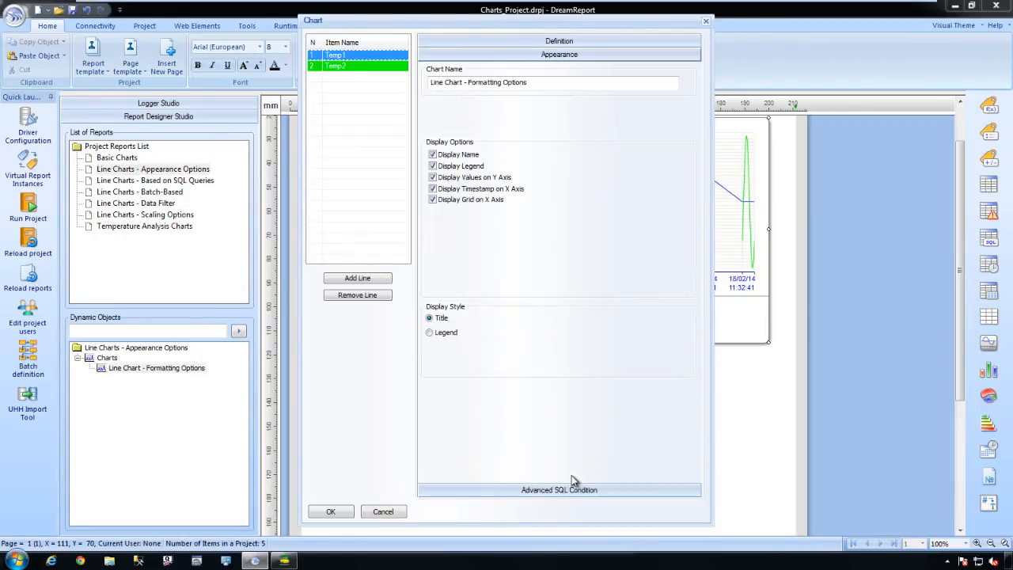
click(500, 413)
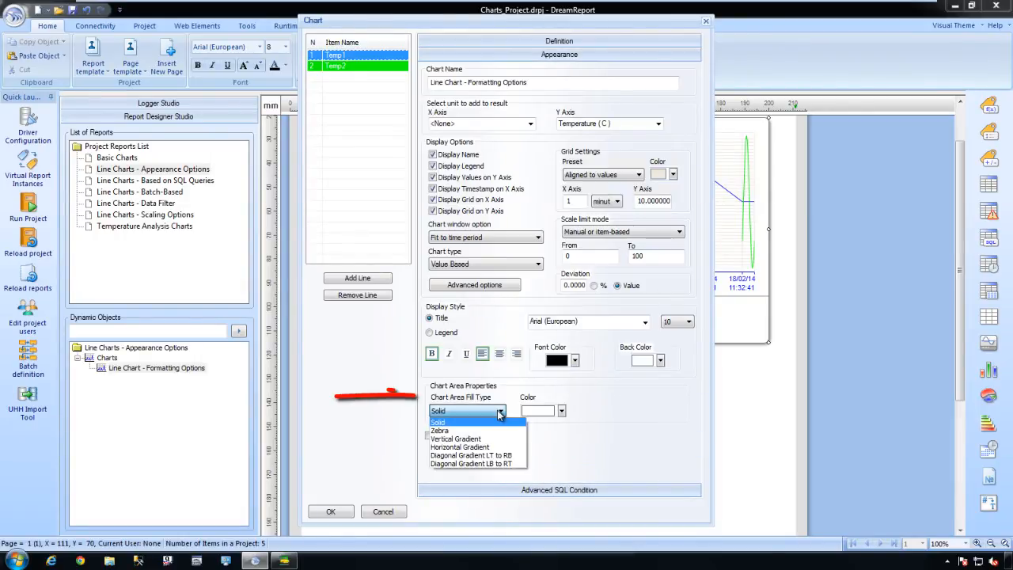
click(501, 413)
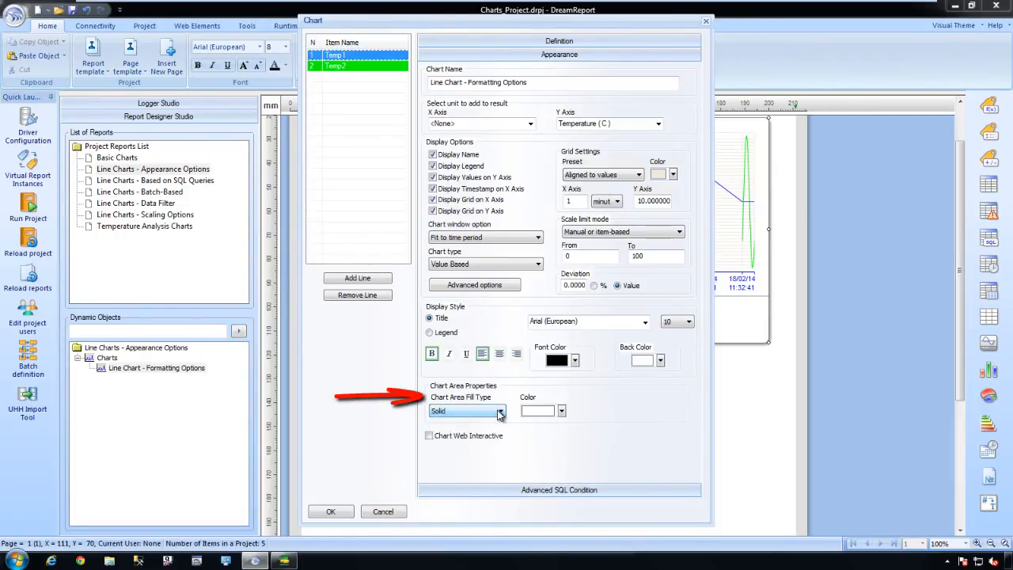
click(561, 411)
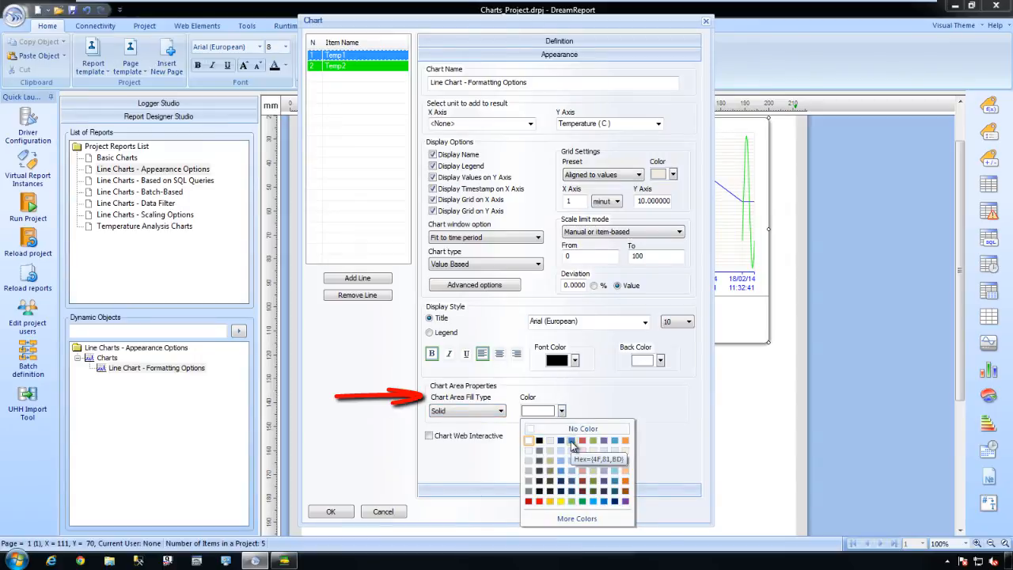
click(331, 512)
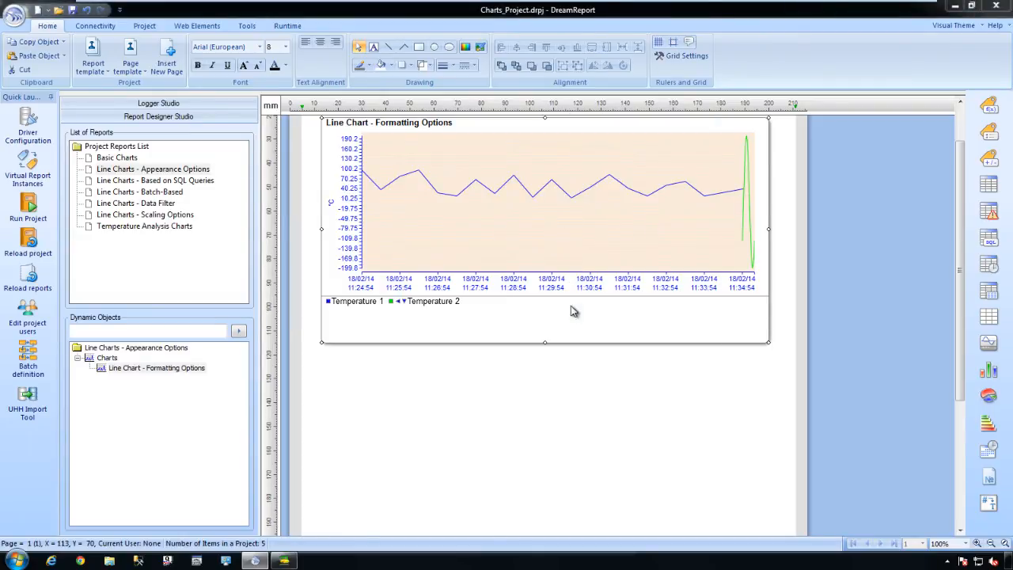
- Set the chart's area fill type to Zebra with two light alternating colors, and confirm the settings
double_click(561, 234)
click(500, 410)
click(485, 436)
click(561, 410)
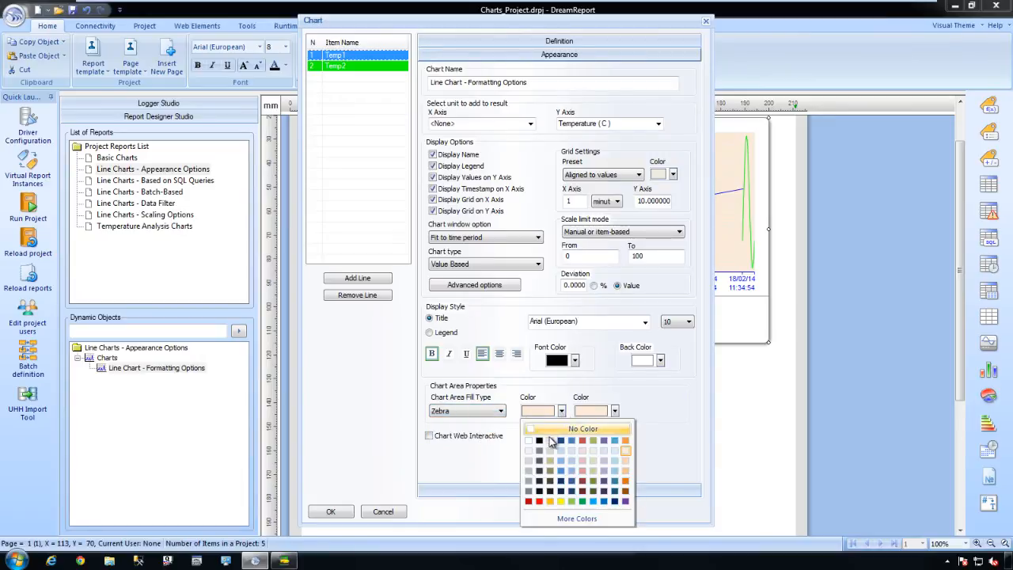
click(554, 445)
click(615, 411)
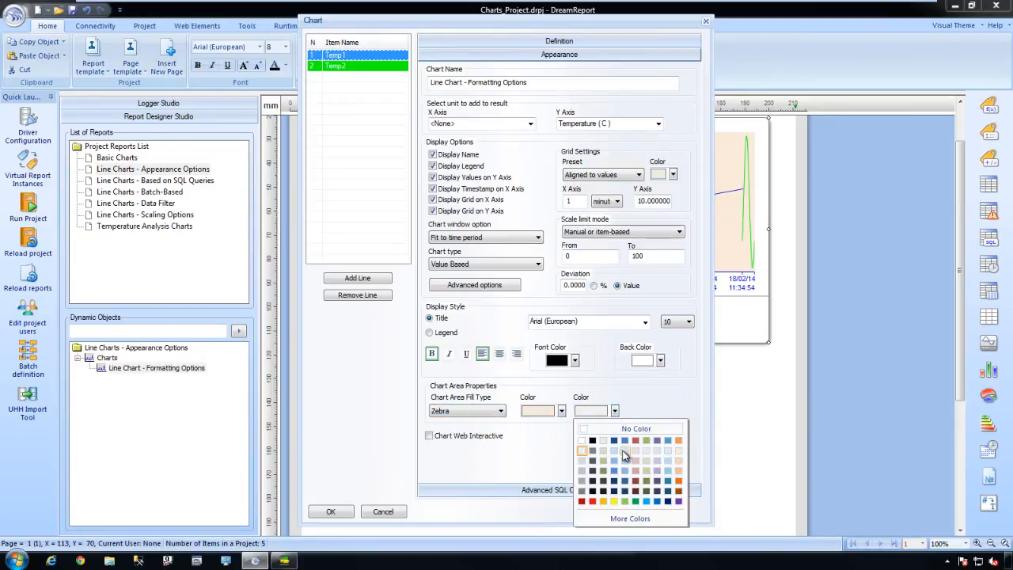
click(627, 457)
click(331, 512)
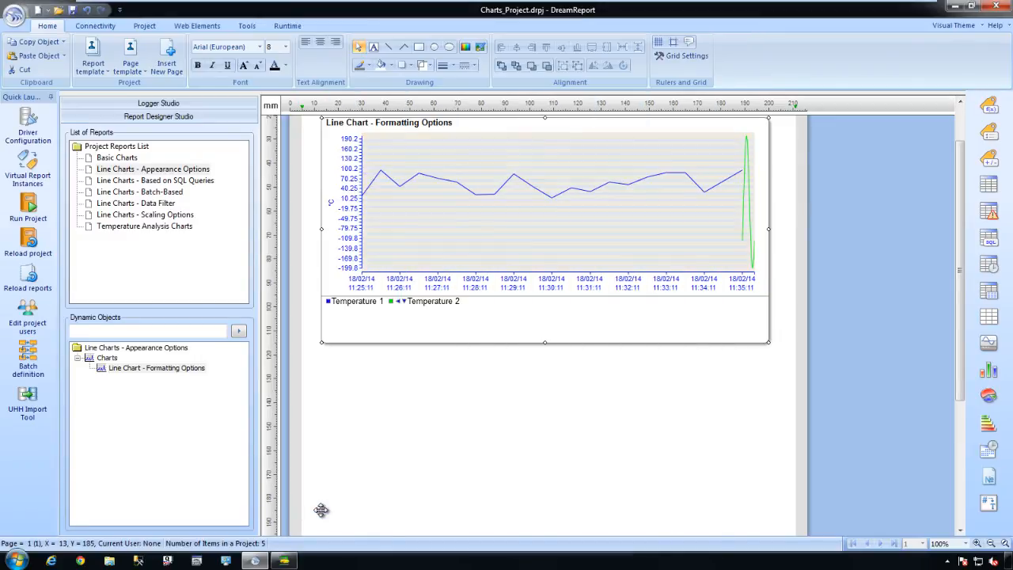
- Add a red manual-entry line to the chart with value 55 at 12:00:00 AM on 2/18/2014 and on 2/18/2020
double_click(581, 219)
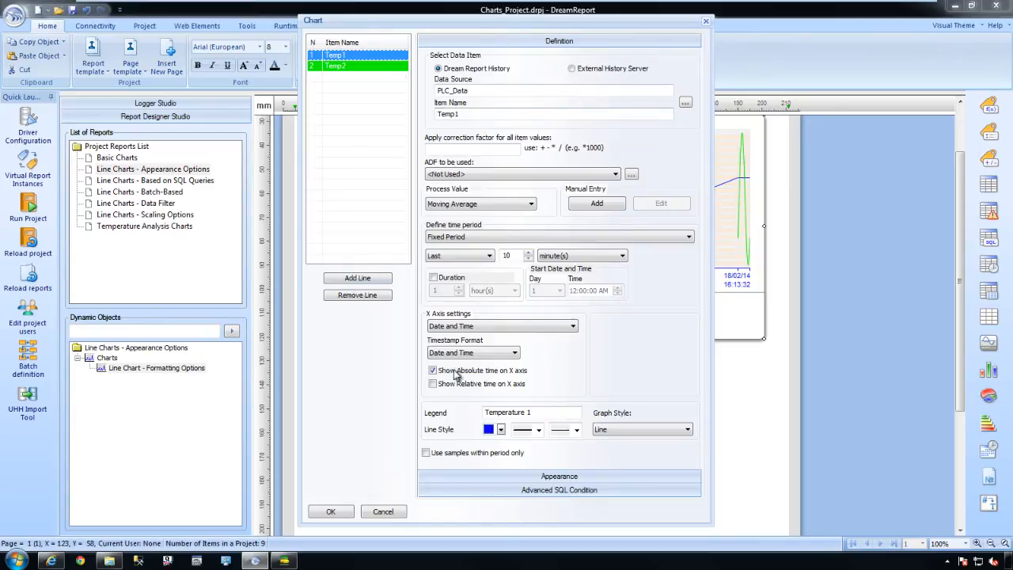
click(500, 430)
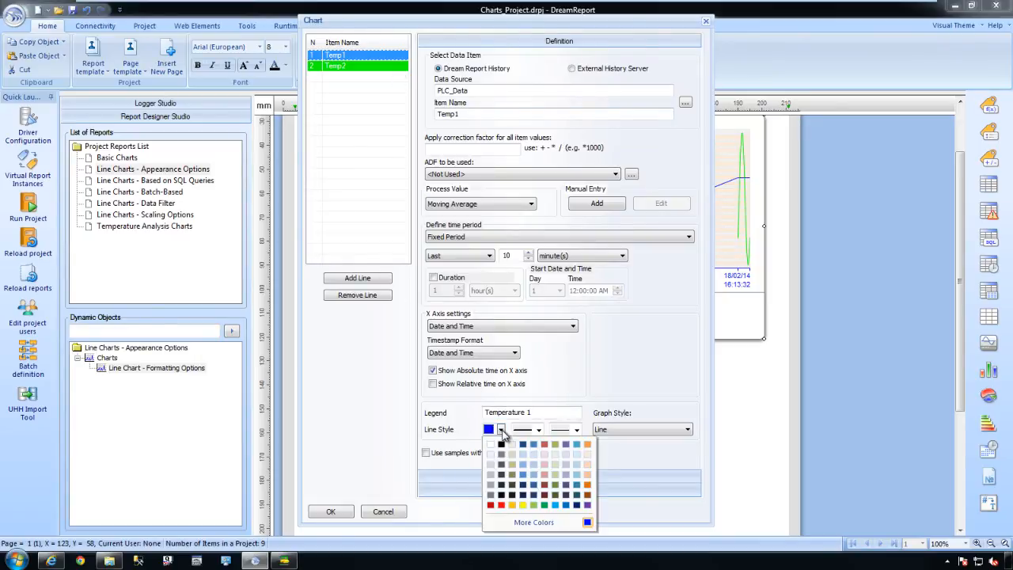
click(501, 505)
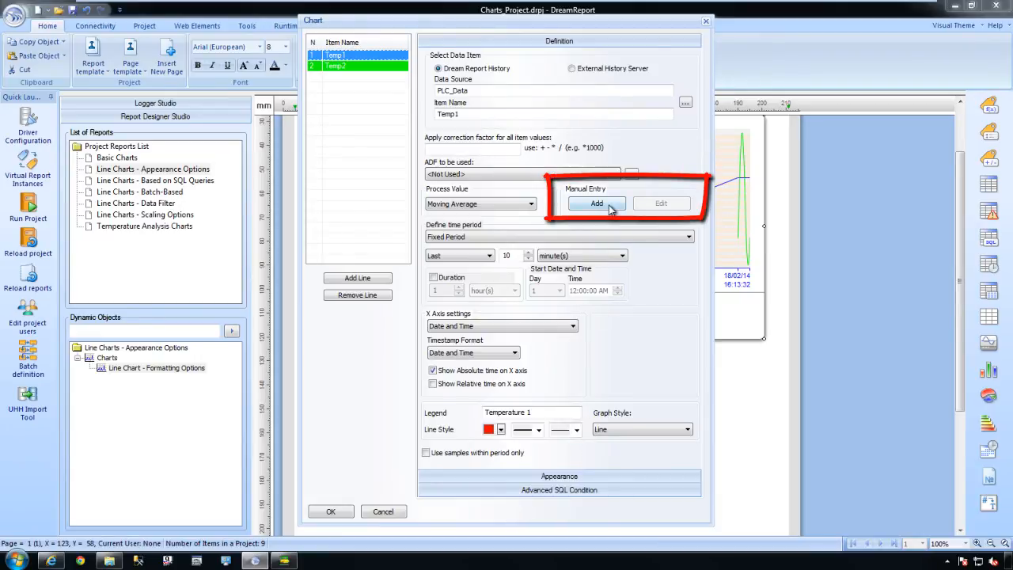
click(597, 203)
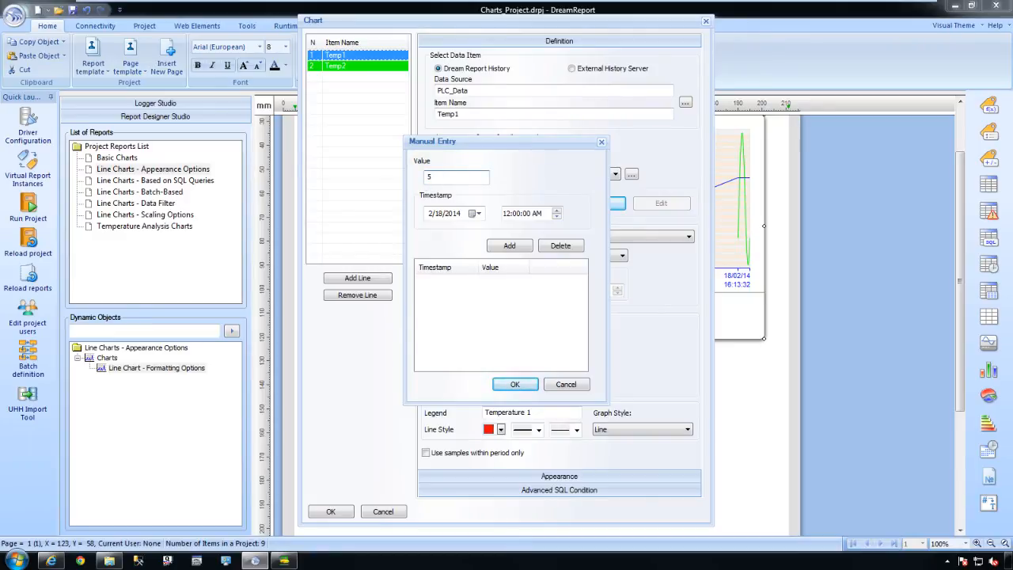
click(518, 248)
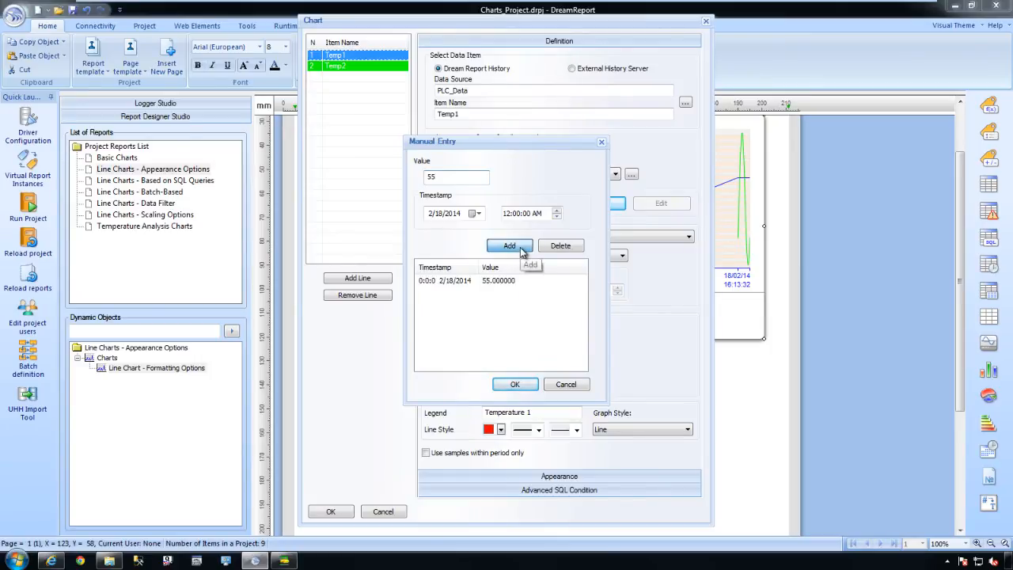
click(453, 213)
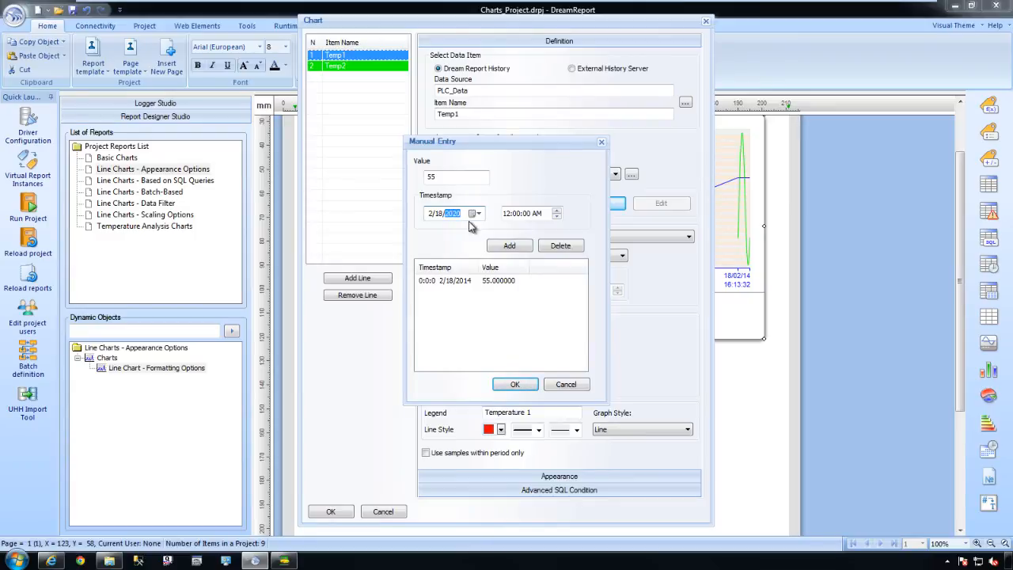
click(508, 246)
click(515, 383)
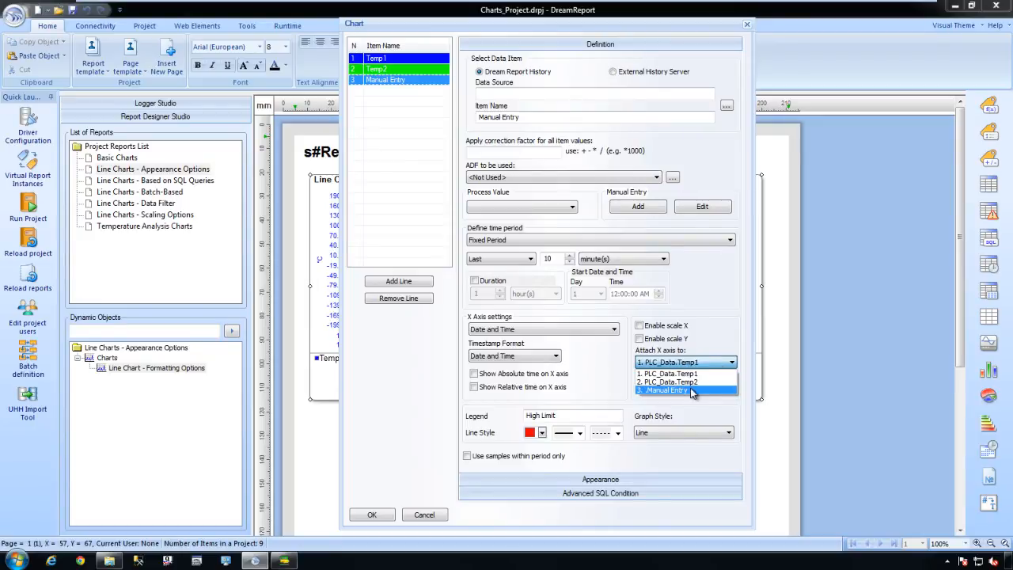
- Attach the High Limit line's X axis to Manual Entry and its Y axis to PLC_Data.Temp1, and confirm the chart
click(691, 391)
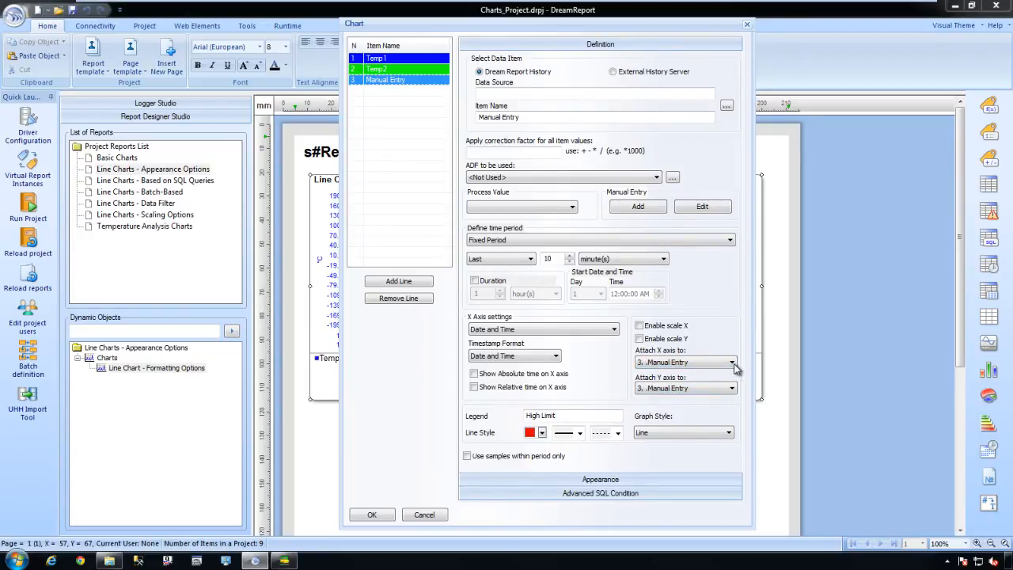
click(732, 388)
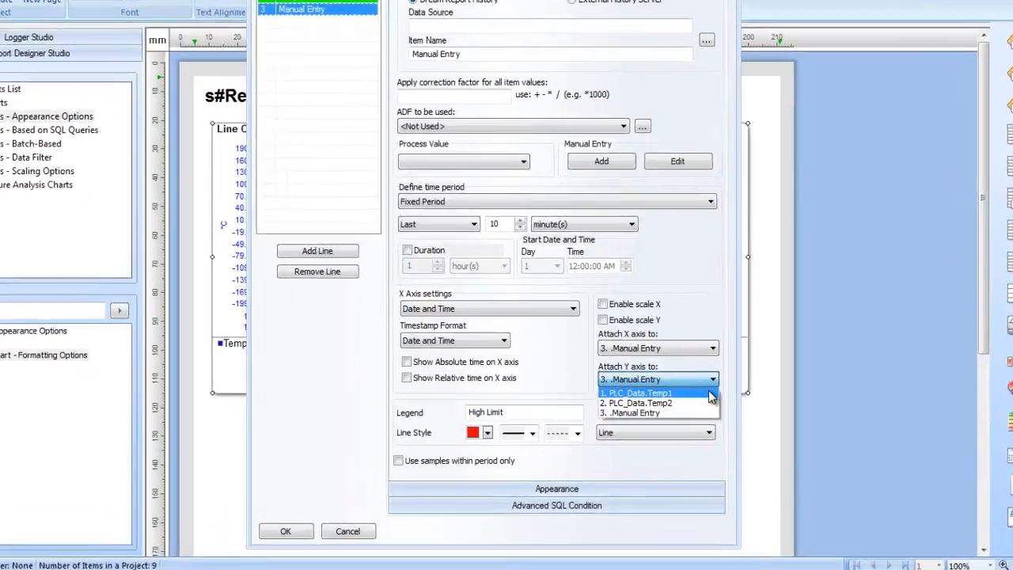
click(729, 400)
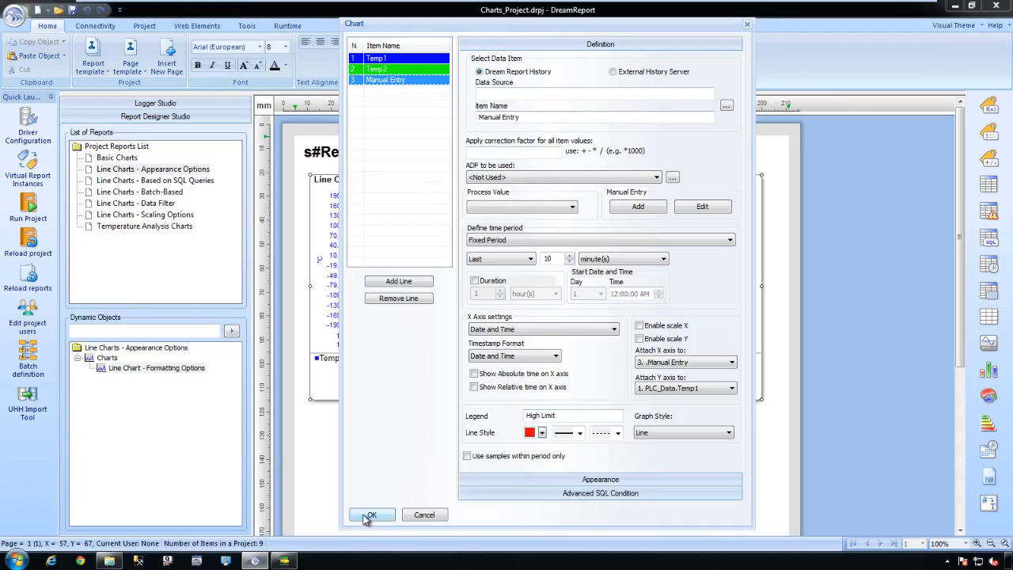
click(367, 514)
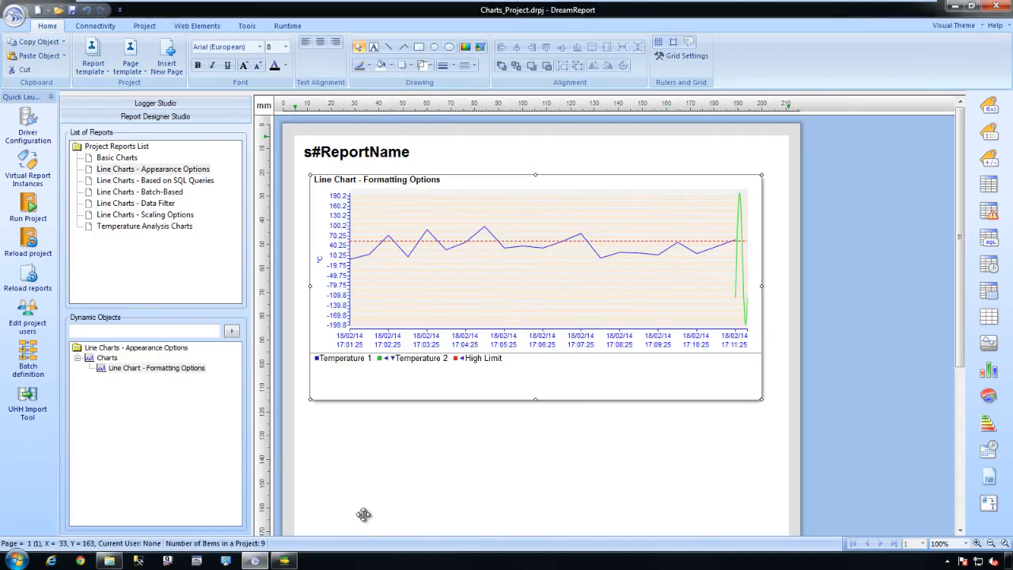
- Reload the reports, generate and open Line Charts - Appearance Options, and examine the High Limit line in the output
click(28, 275)
click(469, 315)
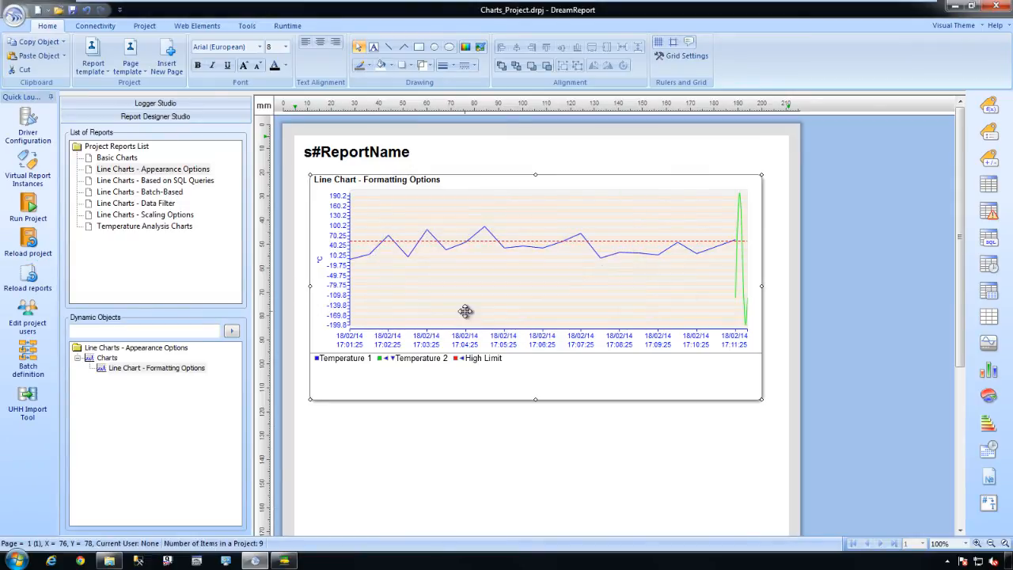
click(559, 192)
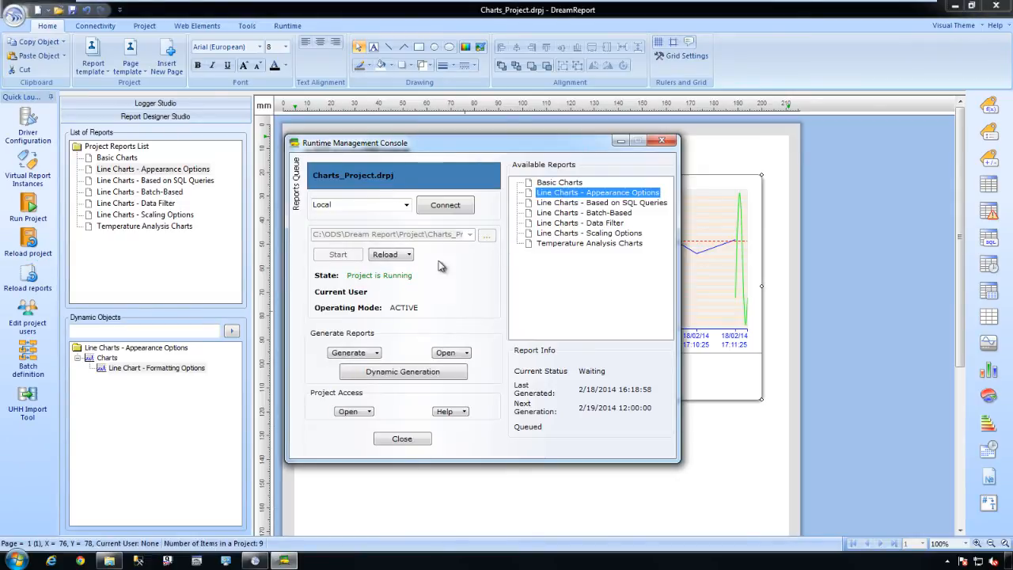
click(360, 355)
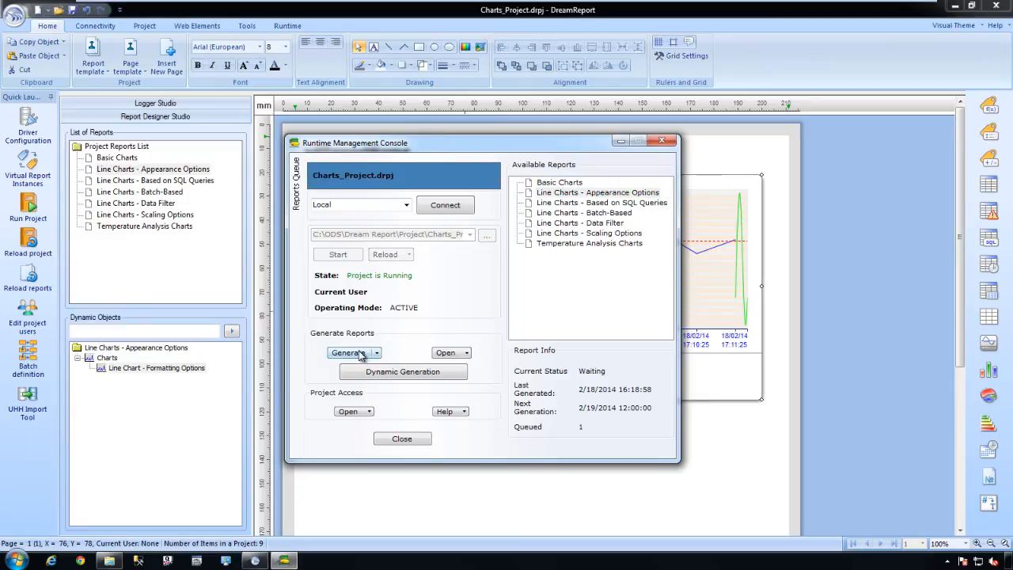
click(446, 353)
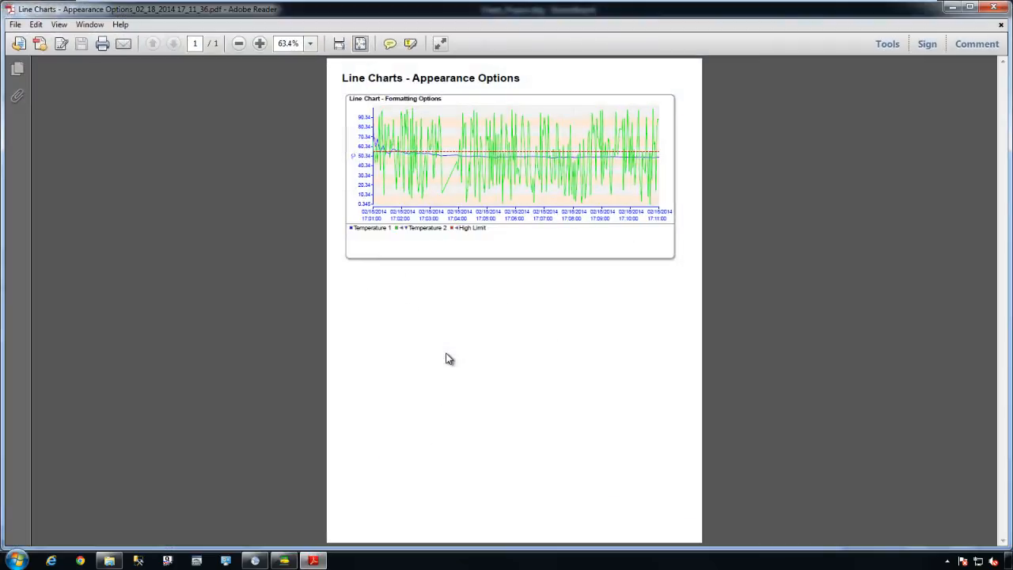
ctrl+scroll(416, 184, up, 5)
scroll(475, 215, up, 1)
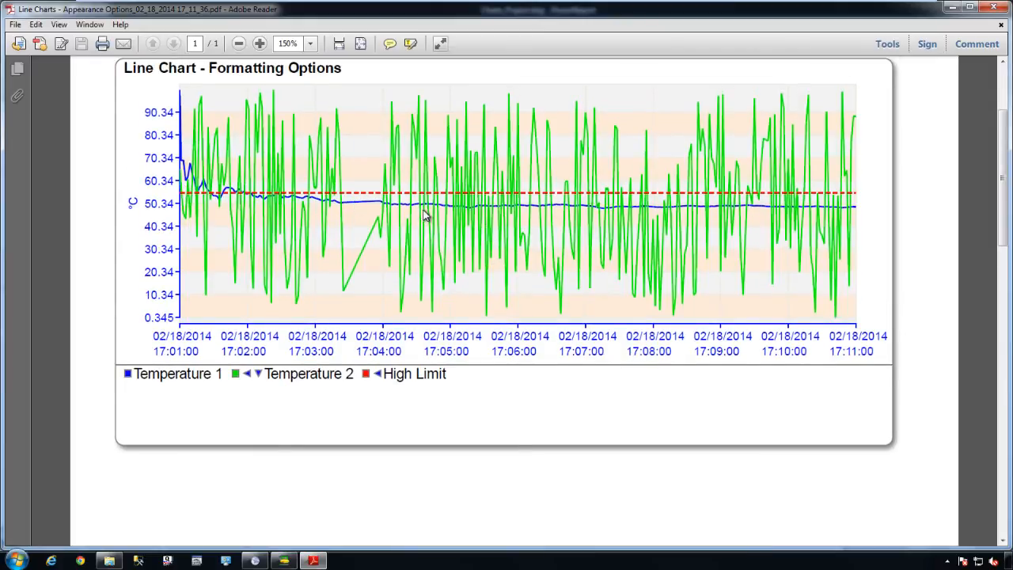
scroll(425, 215, up, 1)
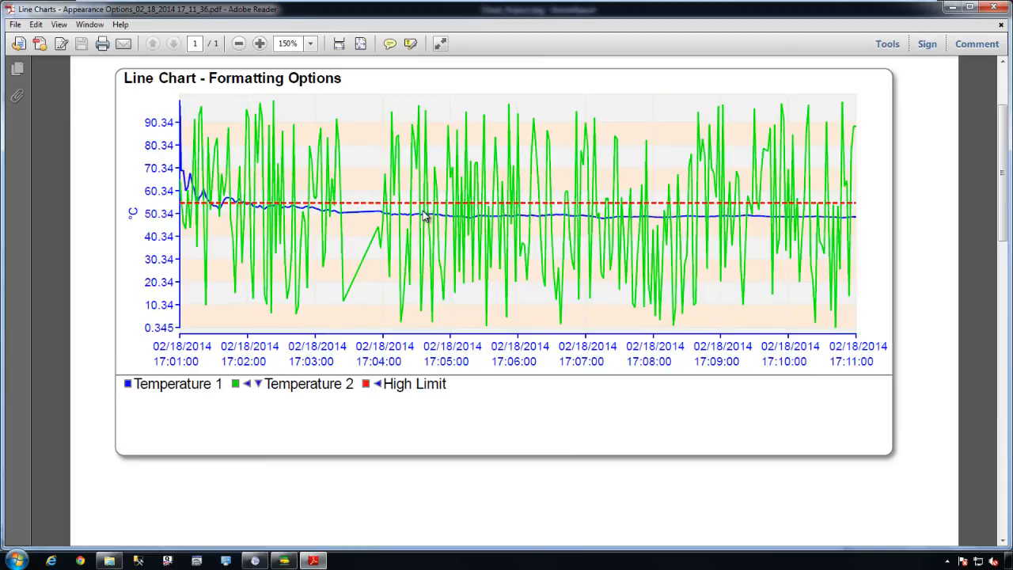
click(993, 7)
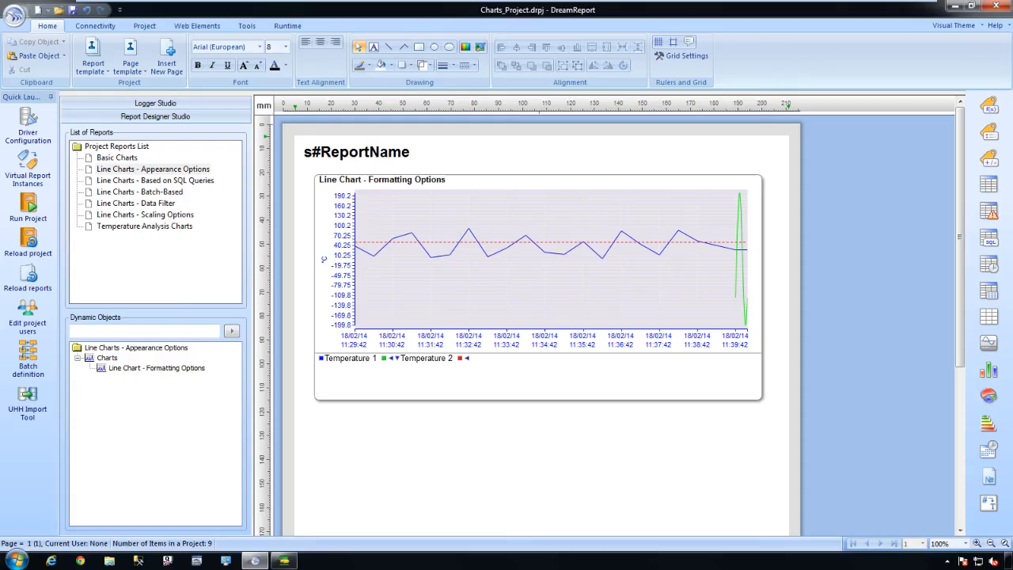
- Place a copy of the chart below it and add a line for opc_Data item Random->Int2 over the last 15 minutes
click(534, 271)
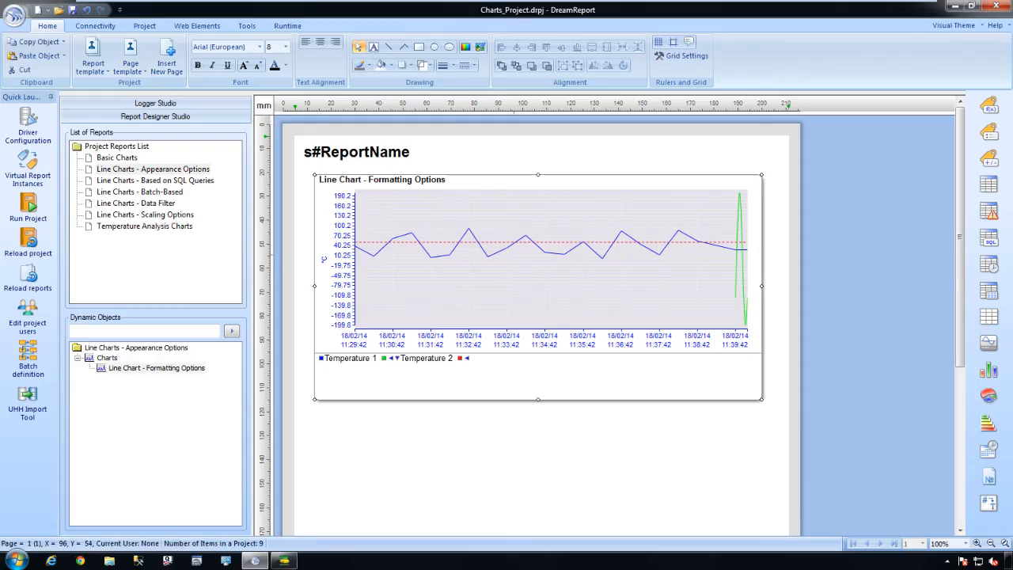
scroll(500, 211, down, 1)
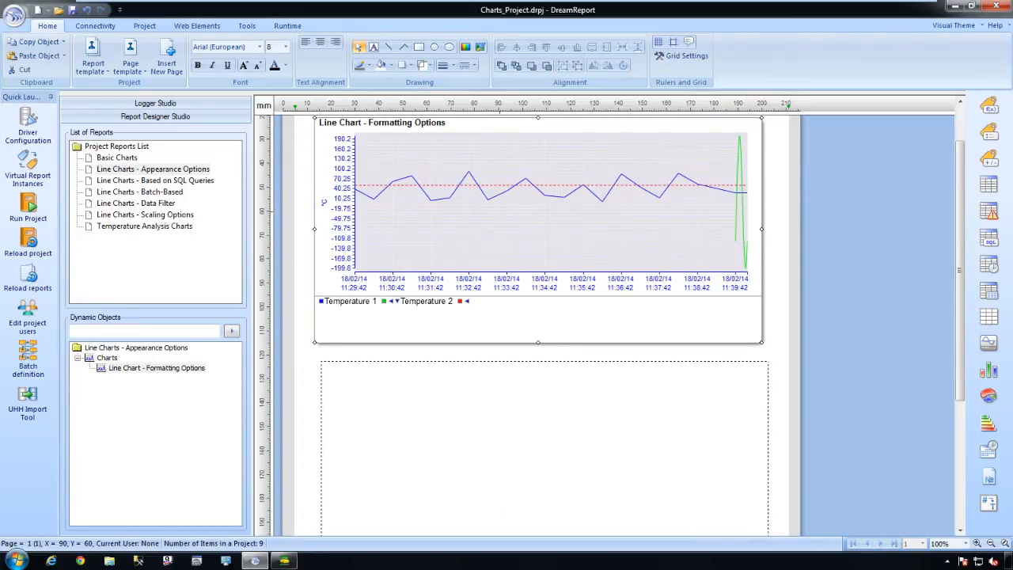
click(686, 103)
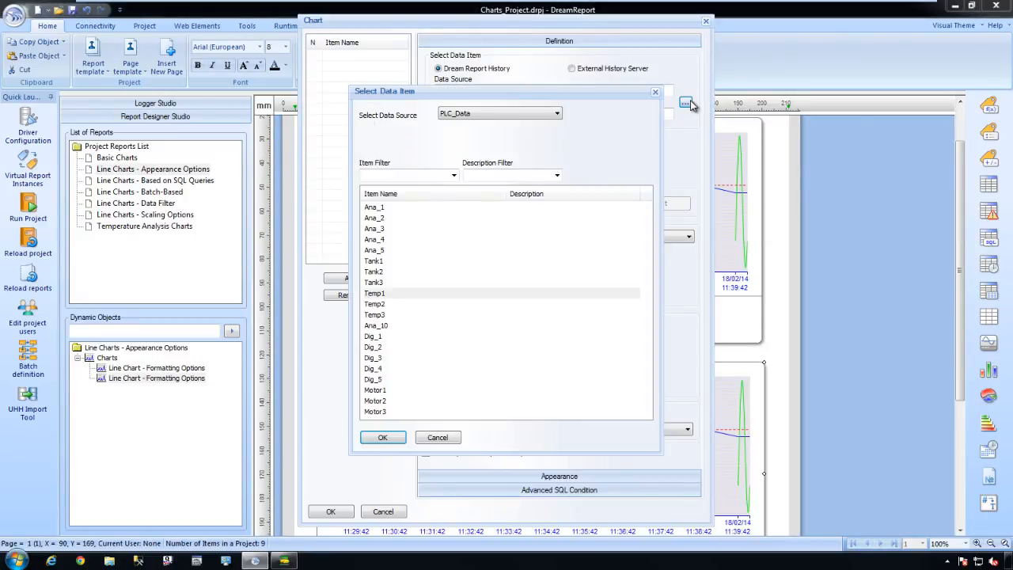
click(535, 113)
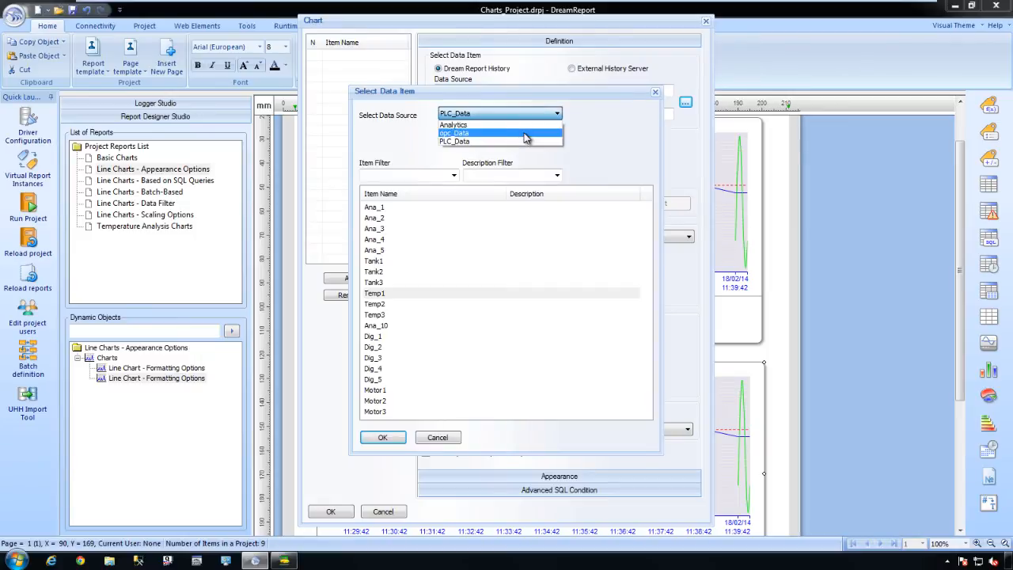
click(525, 138)
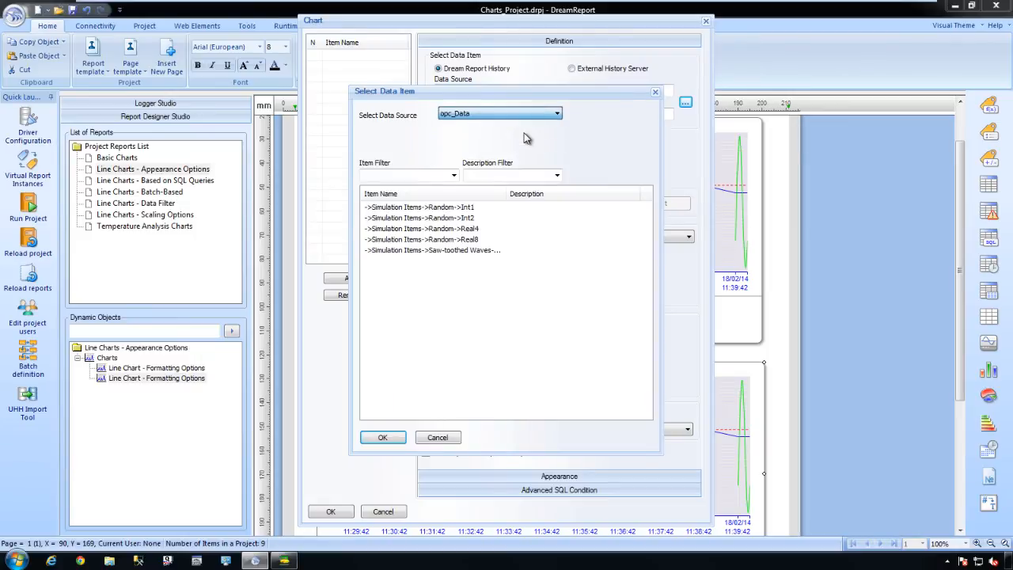
double_click(467, 220)
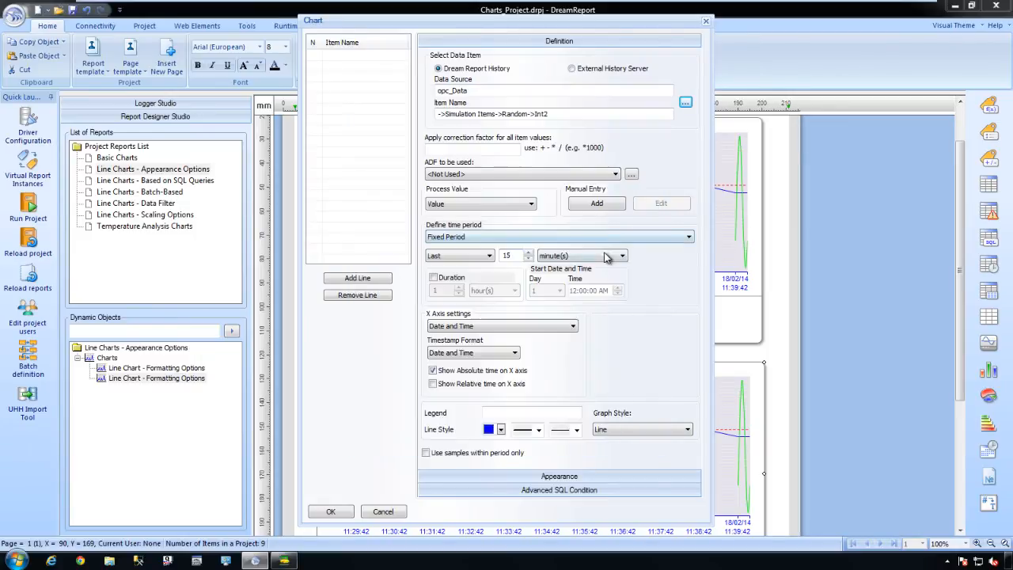
click(377, 282)
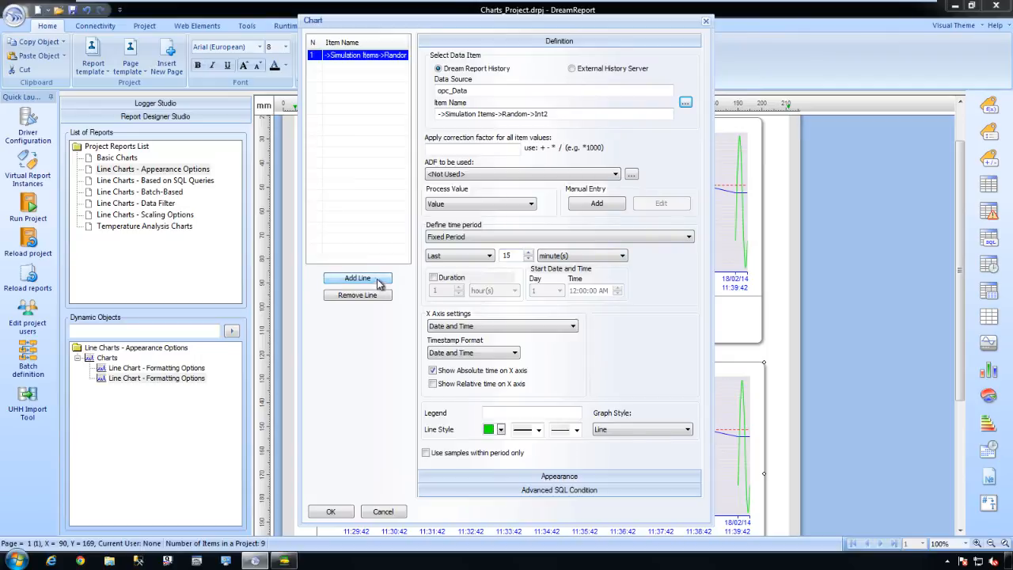
- Add a second line for the same Int2 item in brown to the copied chart, and confirm
click(500, 429)
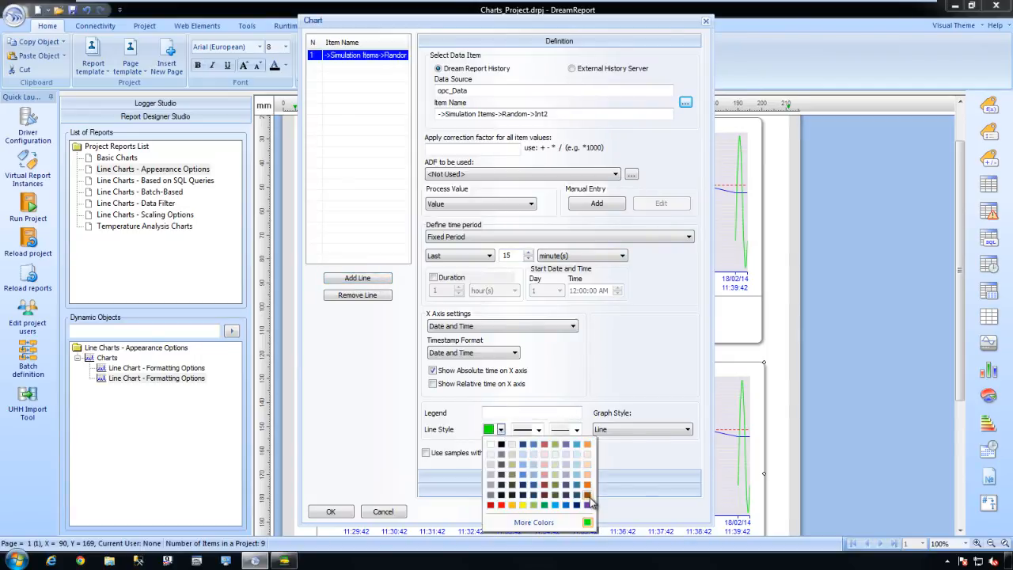
click(377, 284)
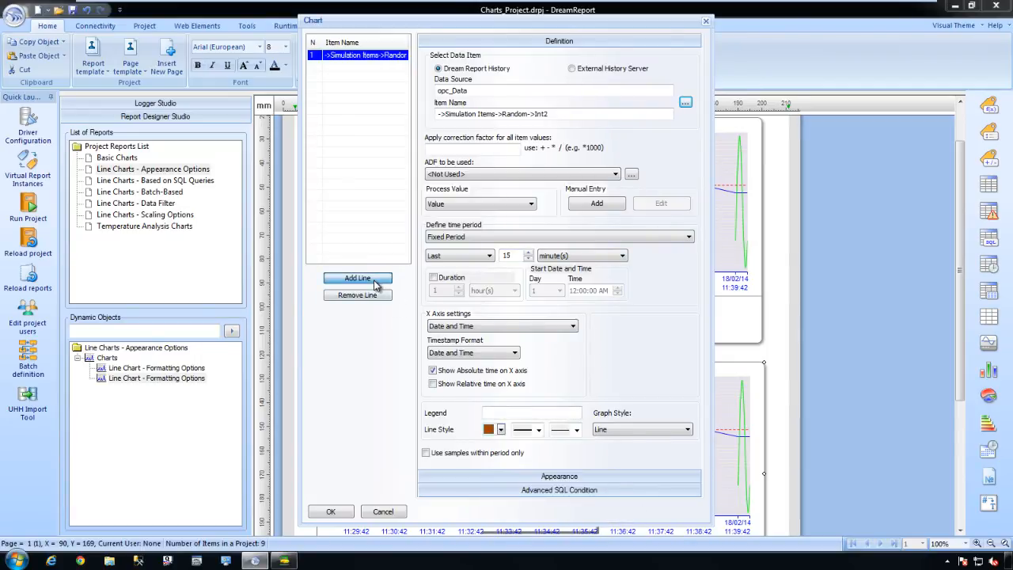
click(331, 512)
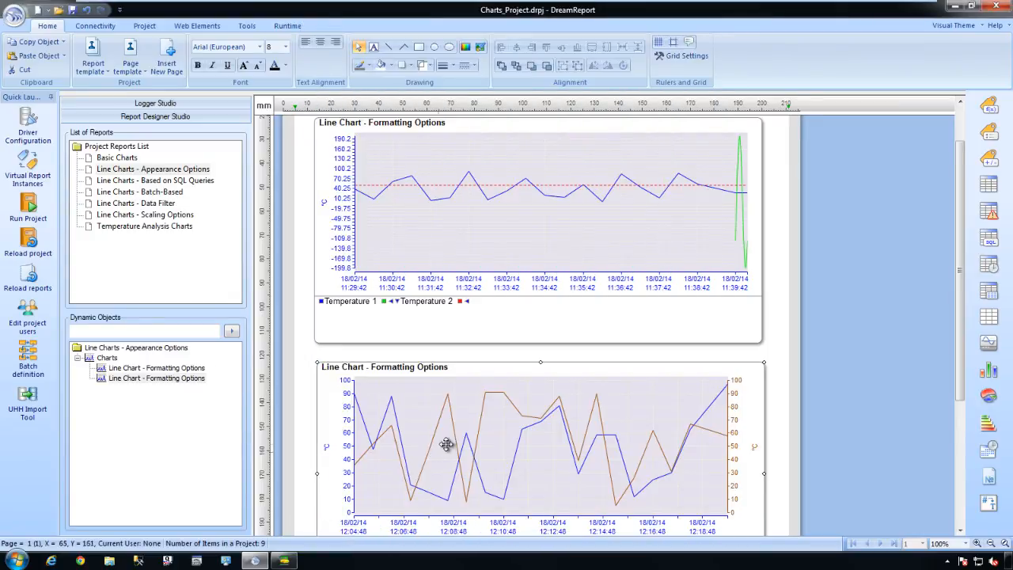
- Name the copied chart Line Chart - Interpolation Modes, set its second line's chart type to Time Based, and confirm
double_click(499, 442)
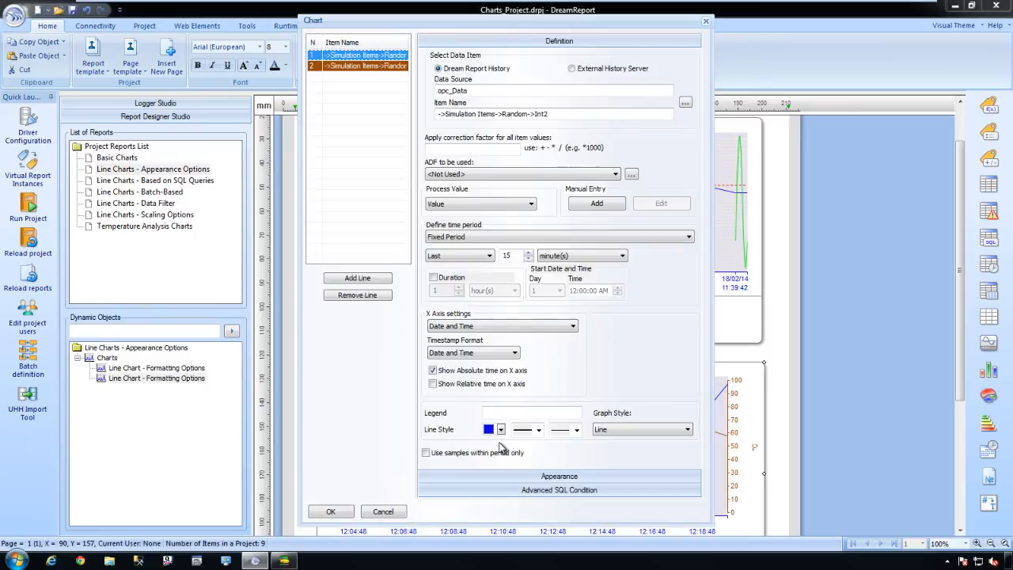
click(515, 477)
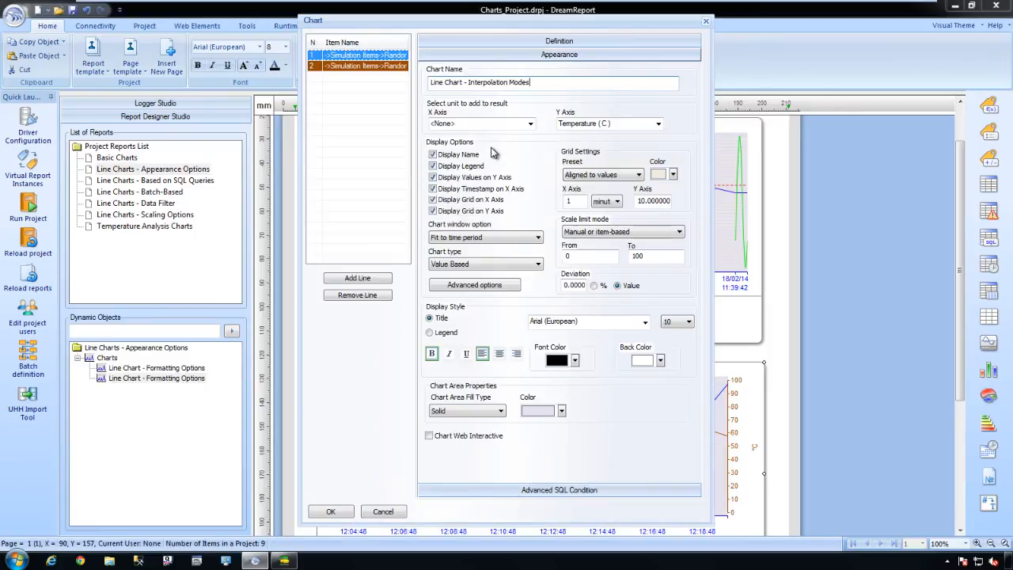
click(393, 66)
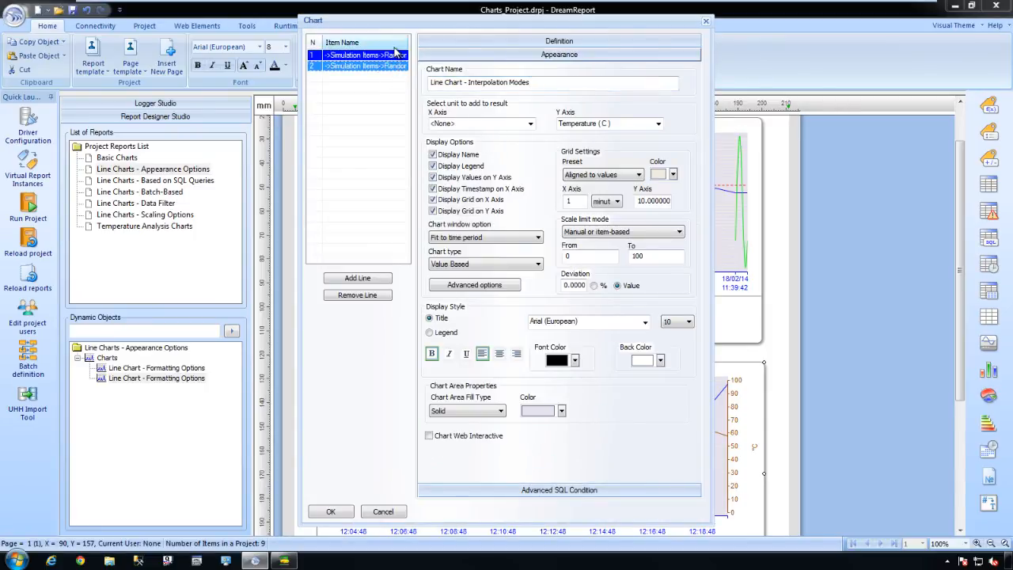
click(503, 264)
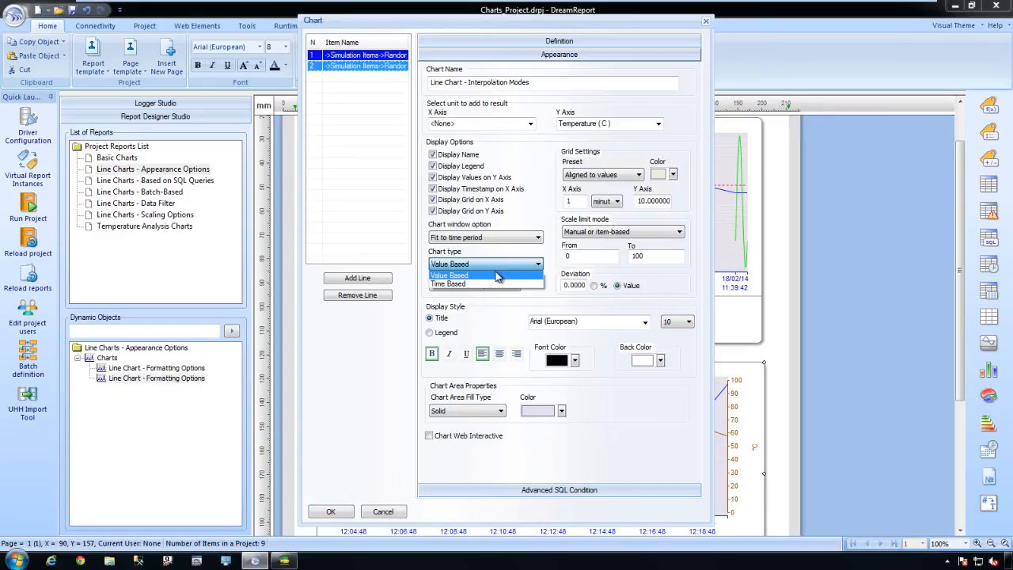
click(488, 285)
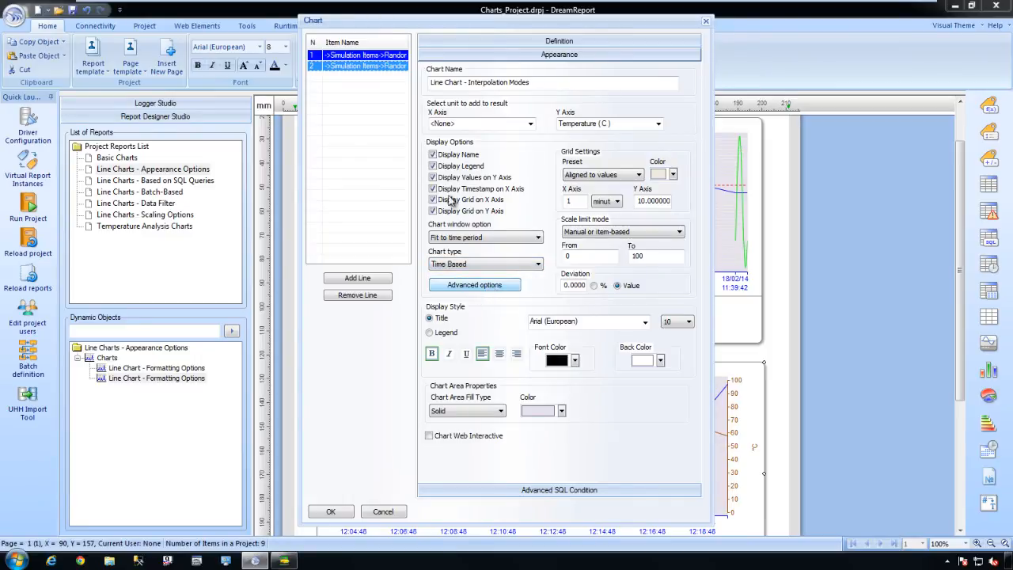
click(331, 512)
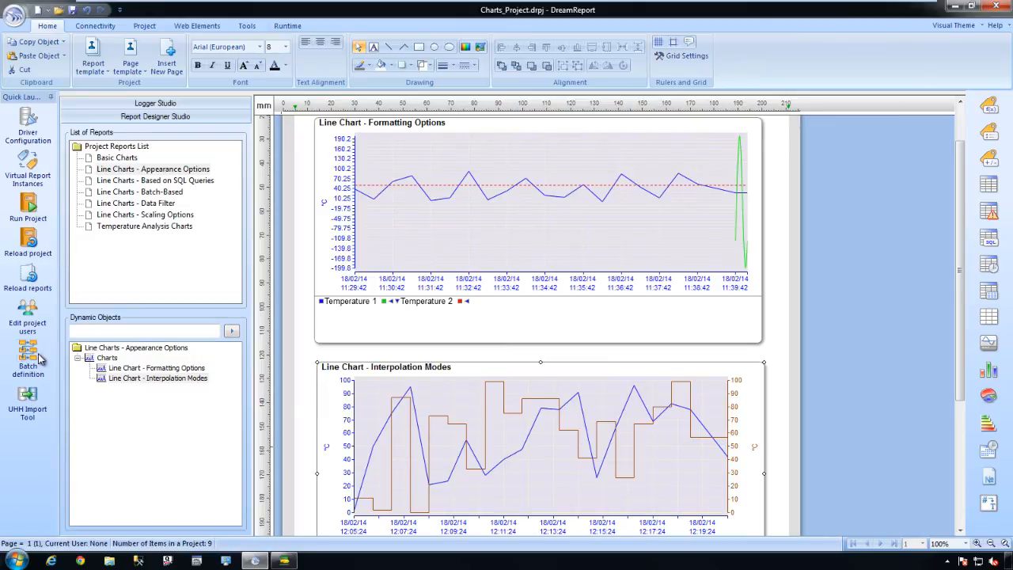
- Save and reload the reports, generate Line Charts - Appearance Options, and examine the Interpolation Modes chart at page width
click(27, 278)
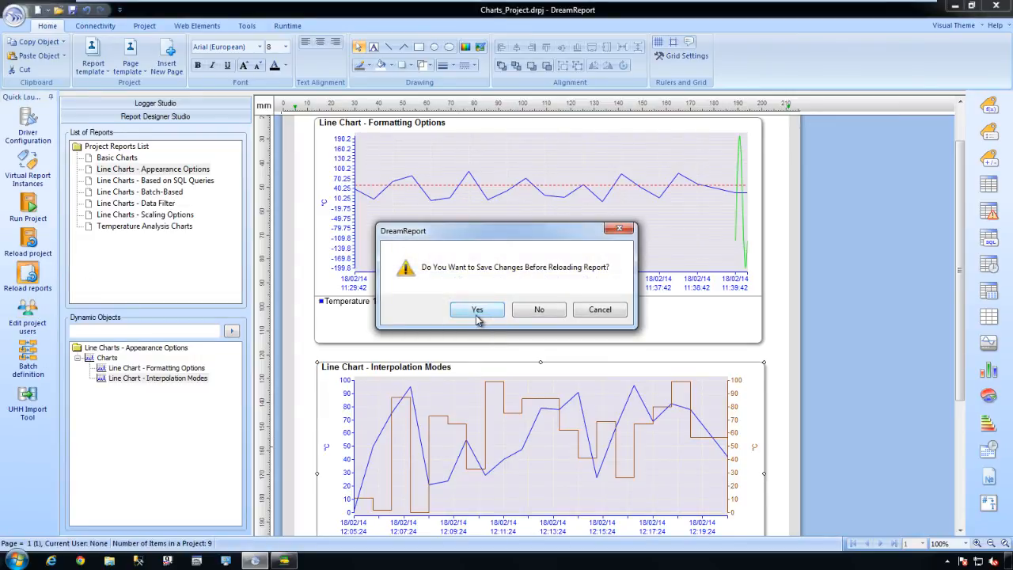
click(478, 313)
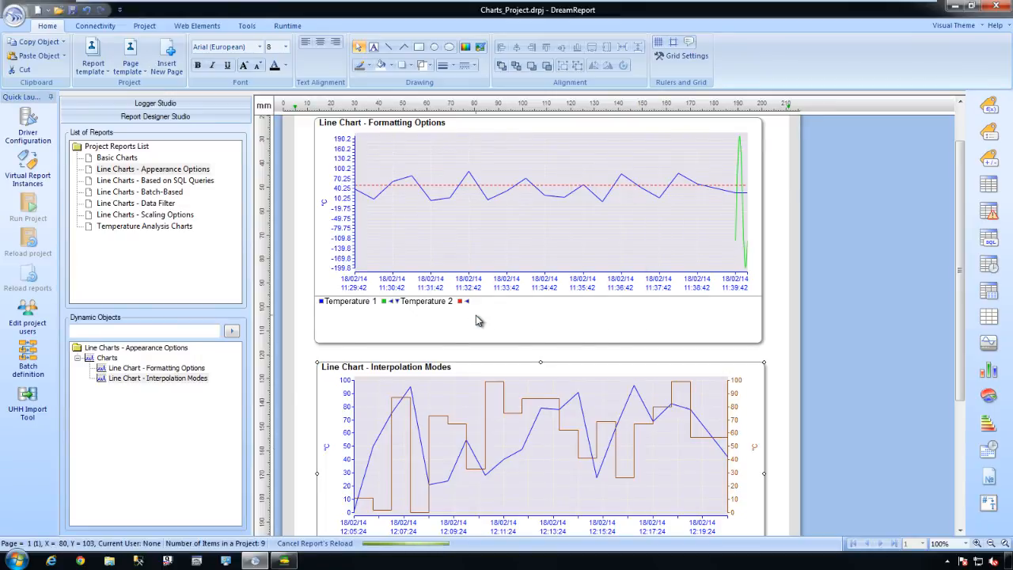
click(353, 353)
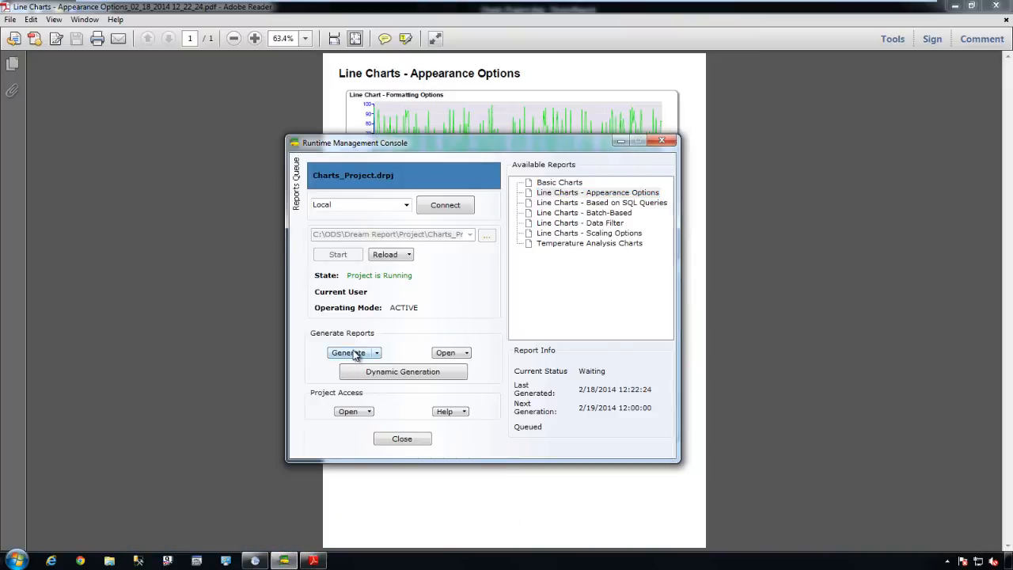
click(545, 504)
click(334, 38)
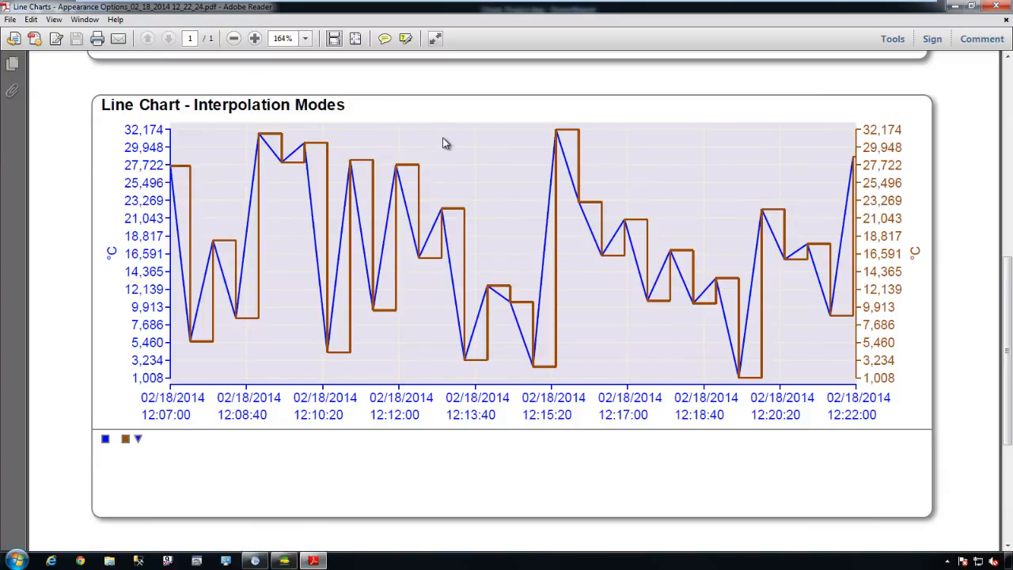
click(990, 10)
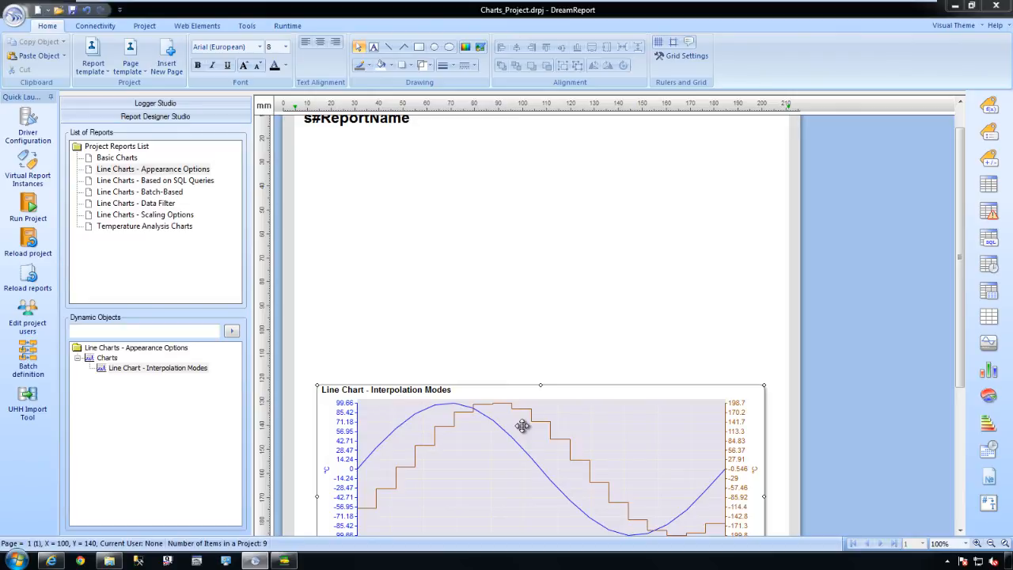
- Paste a copy of the Interpolation Modes chart in the empty space above it and name it Line Chart - Fit to Time Period
key(ctrl+v)
double_click(470, 181)
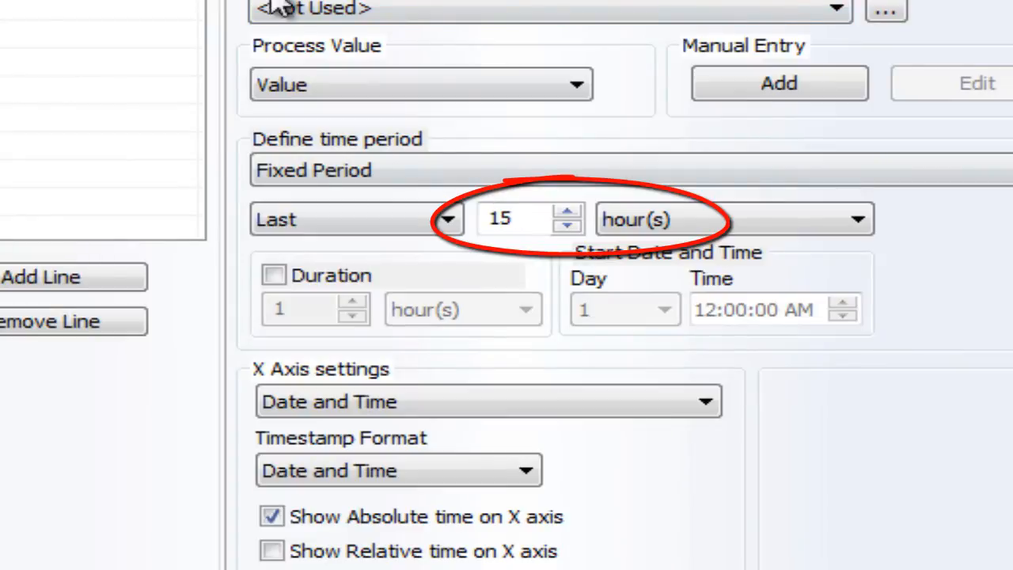
click(490, 502)
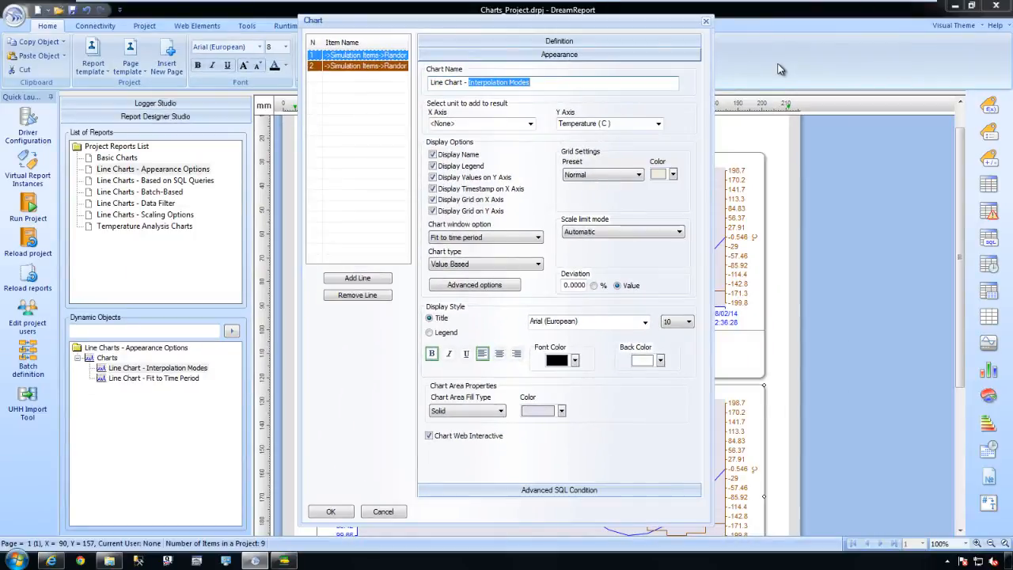
- Rename the lower chart Line Chart - Fit to Data and set the chart window option of its lines to Fit to data
text(Fit to Data)
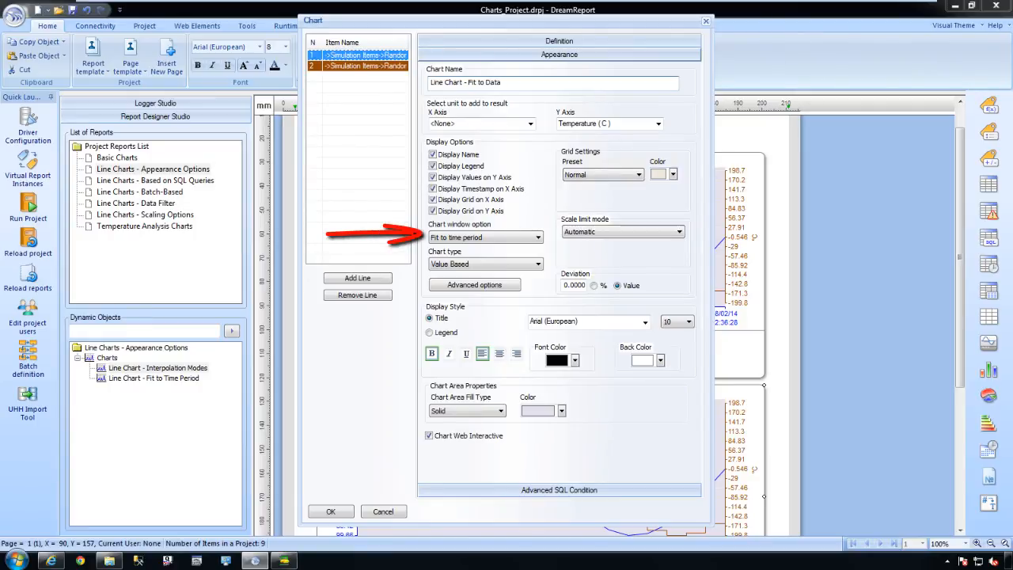
click(497, 237)
click(497, 258)
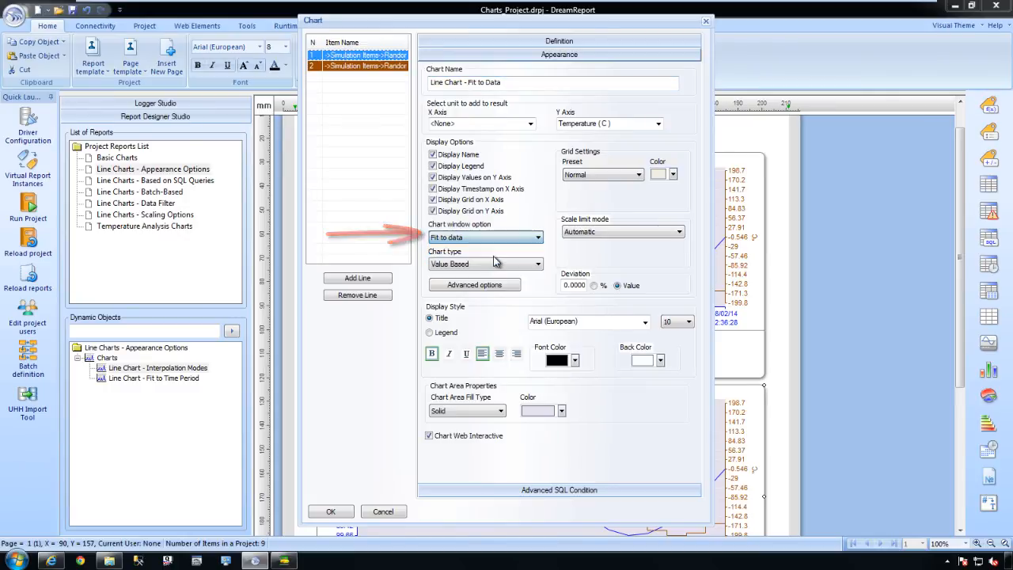
click(382, 66)
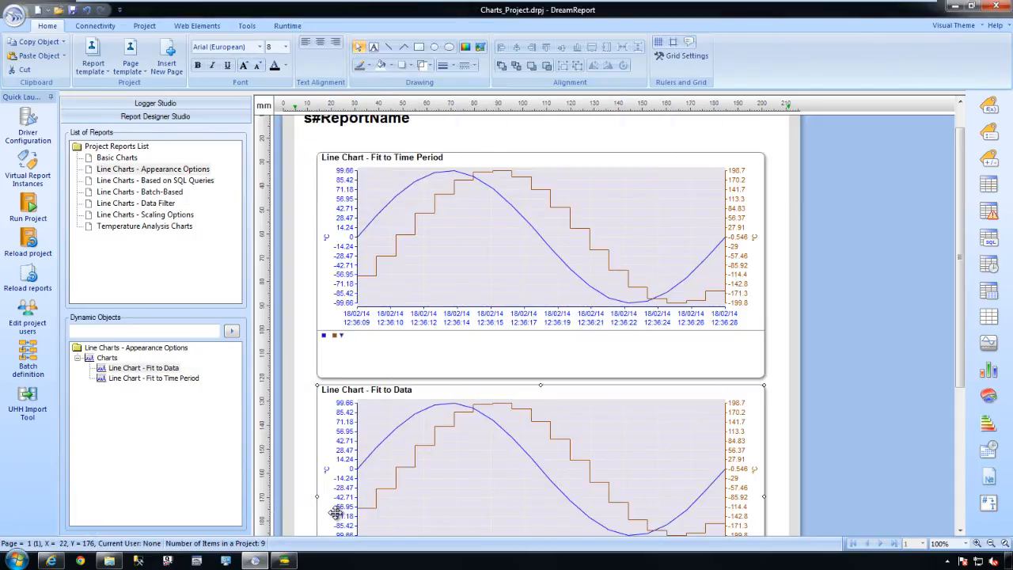
- Save and reload the reports, and generate the Line Charts - Appearance Options report
click(28, 274)
click(472, 311)
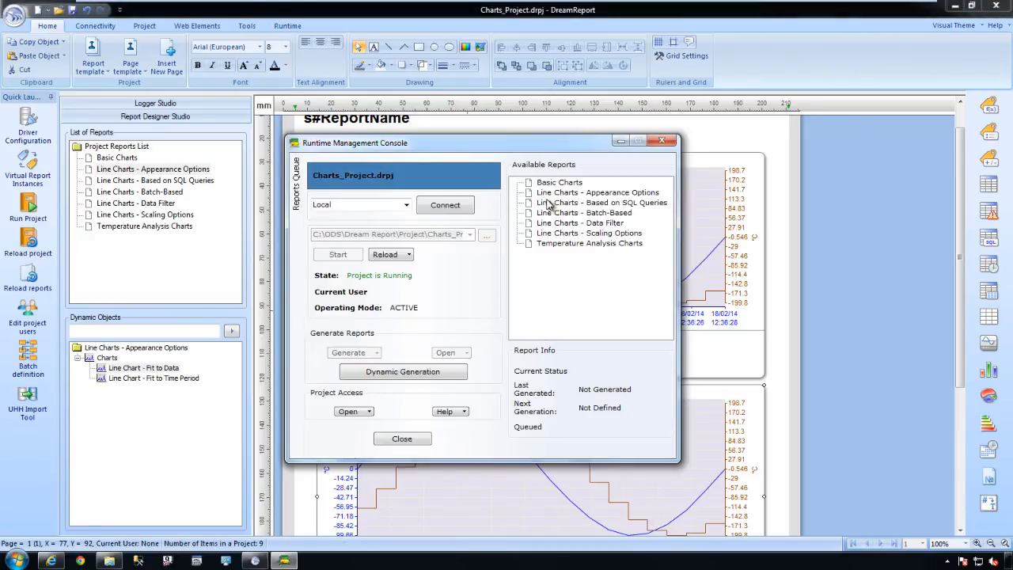
click(554, 193)
click(348, 353)
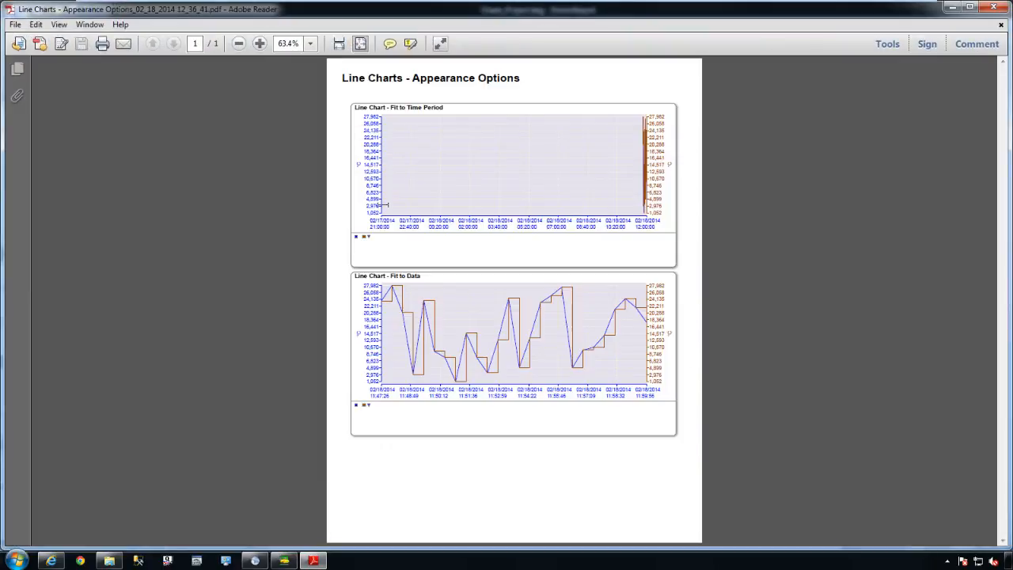
- Compare the Fit to Time Period and Fit to Data charts in the generated report at page width
click(338, 44)
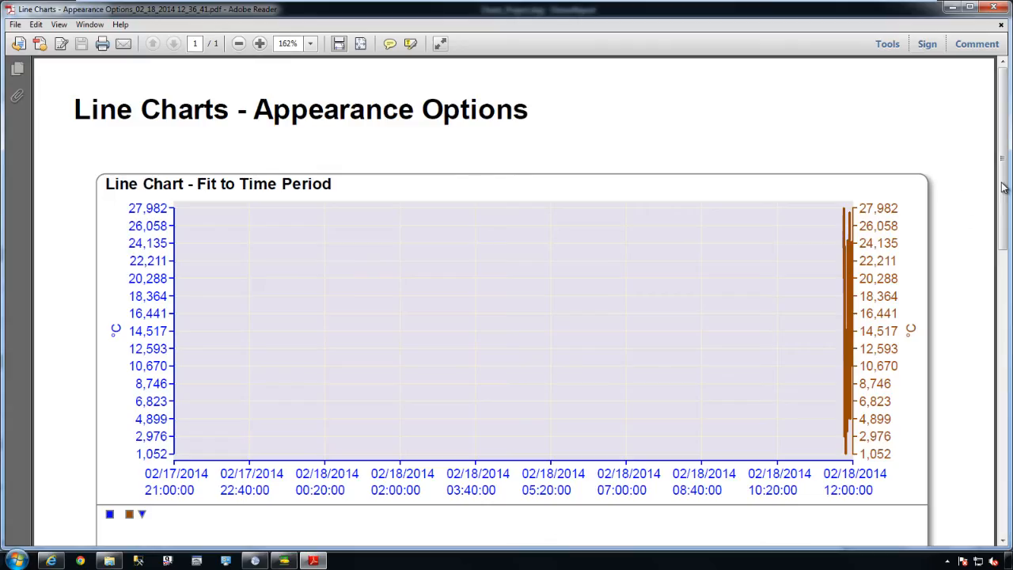
scroll(1007, 188, down, 1)
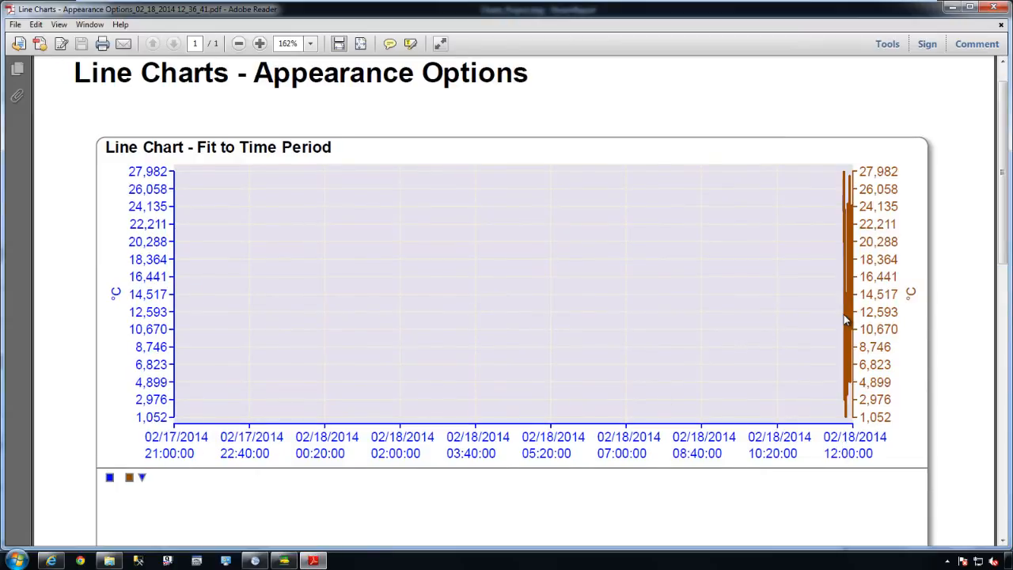
scroll(844, 318, down, 9)
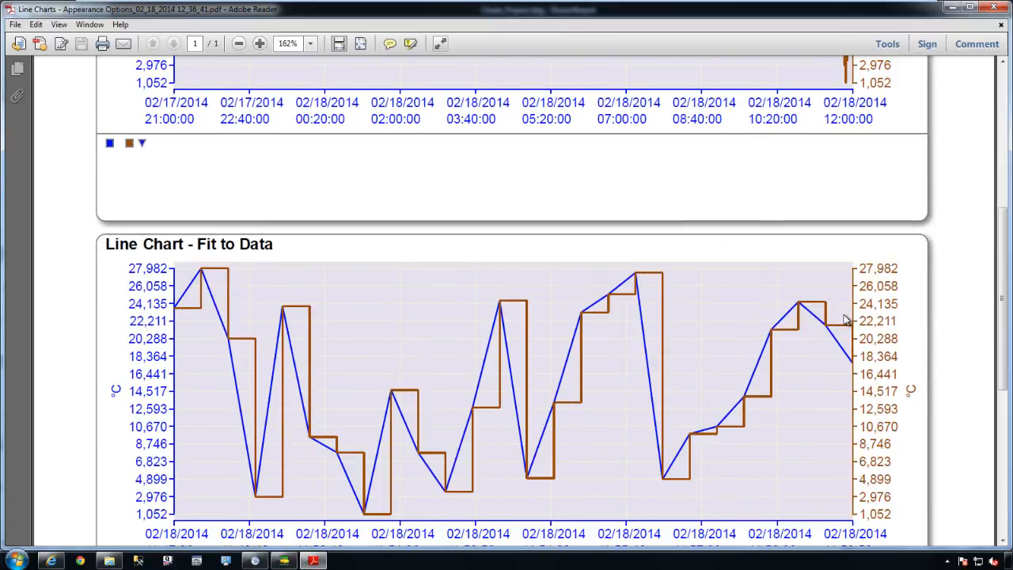
scroll(843, 319, down, 3)
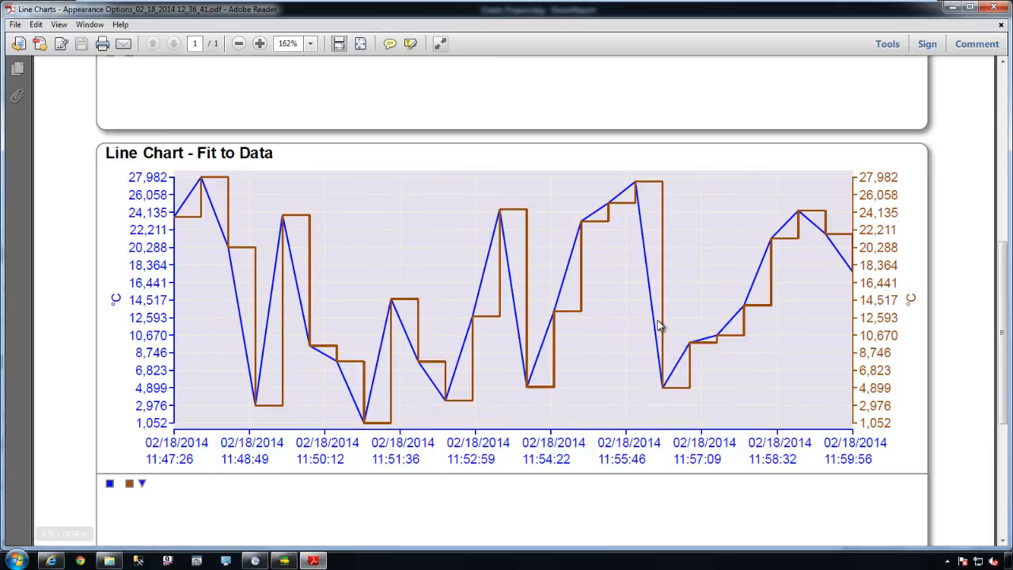
scroll(486, 247, down, 4)
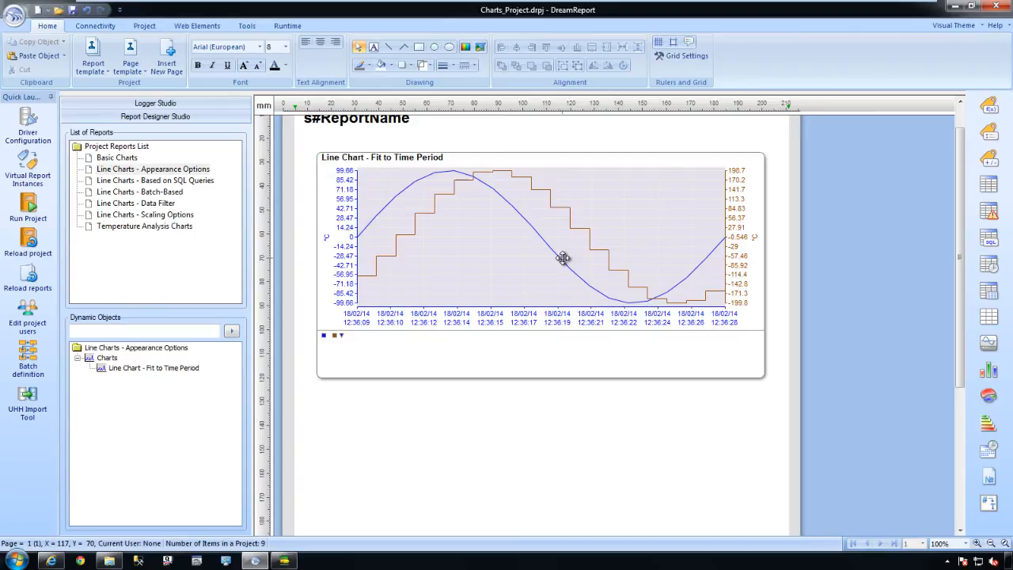
- Make the Fit to Time Period chart web interactive under the name Line Chart - Web Interface, and enlarge it down the page
double_click(562, 258)
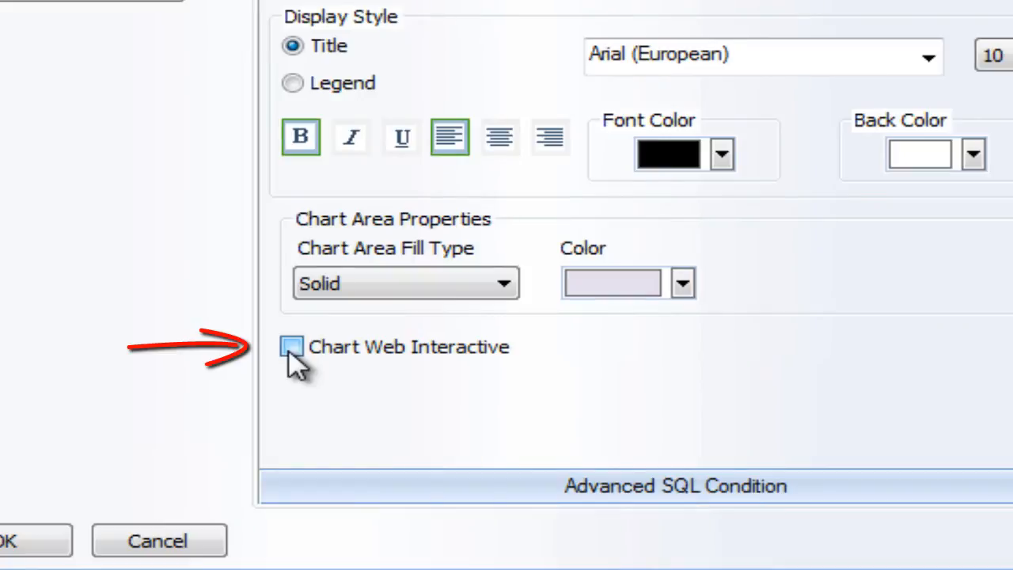
click(290, 353)
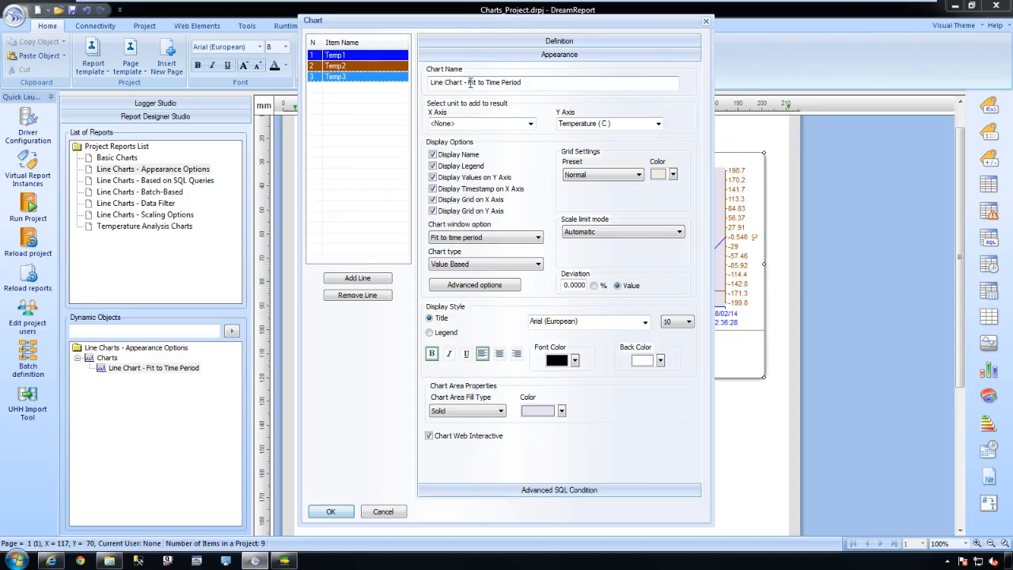
drag(469, 82, 586, 60)
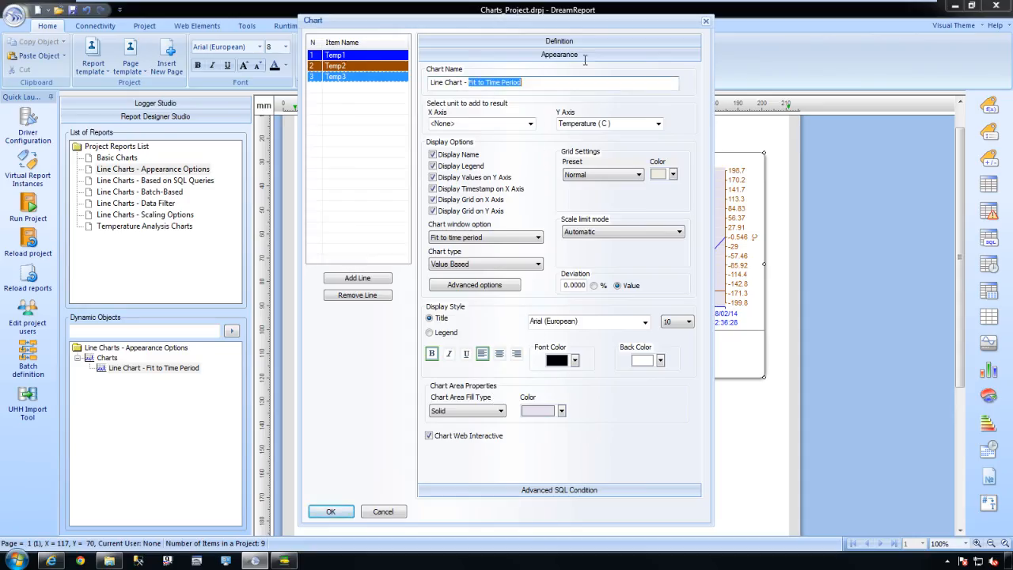
text(Web Inter)
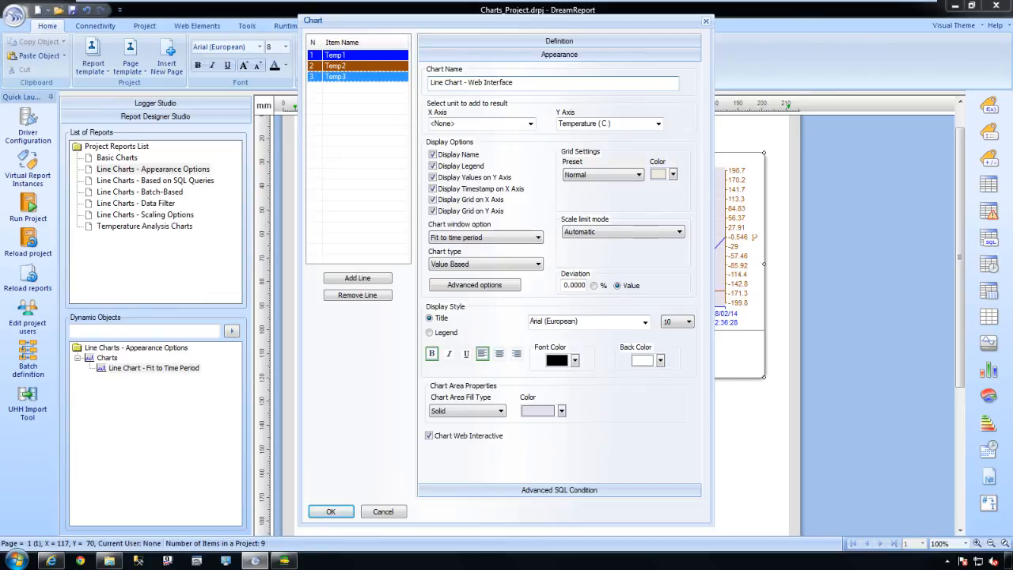
click(332, 511)
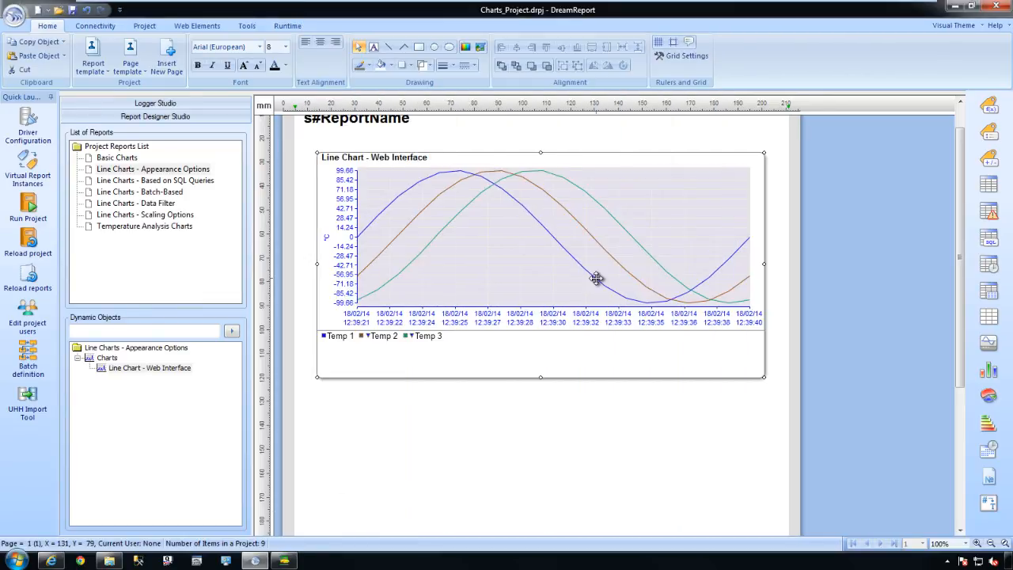
drag(761, 379, 773, 485)
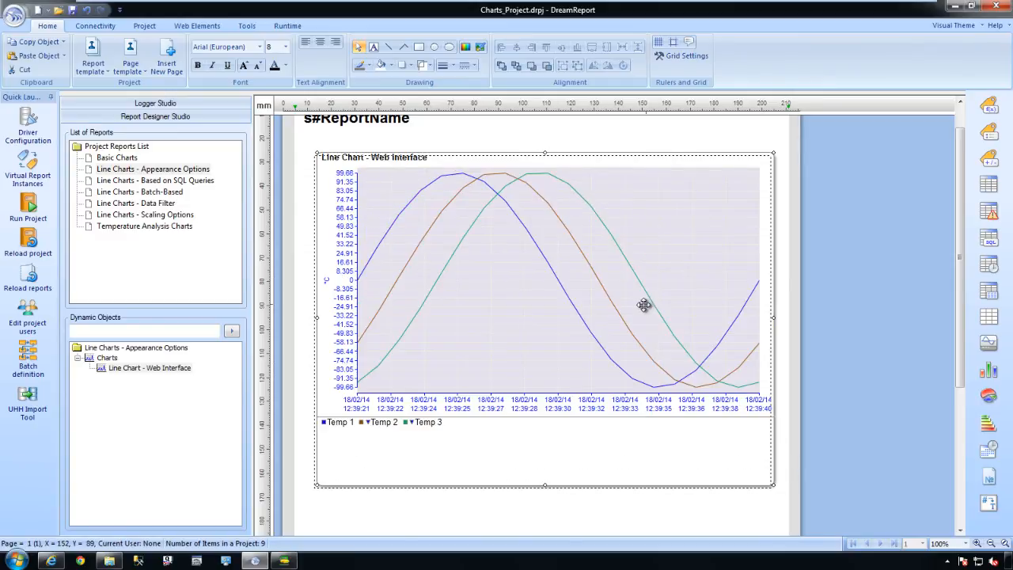
- Set the Line Charts - Appearance Options report target to Web without PDF, and reload the reports with the changes saved
double_click(188, 170)
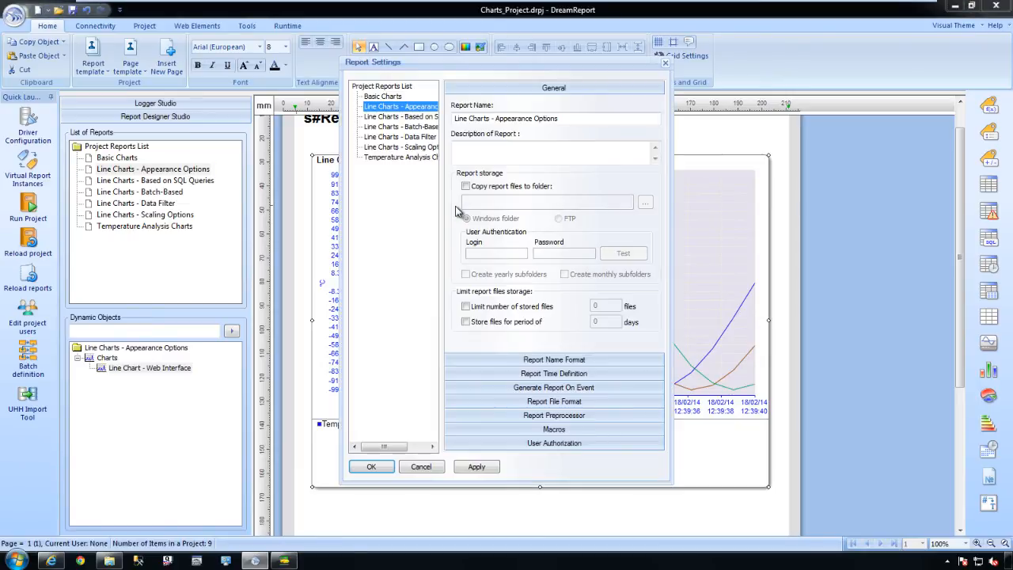
click(507, 401)
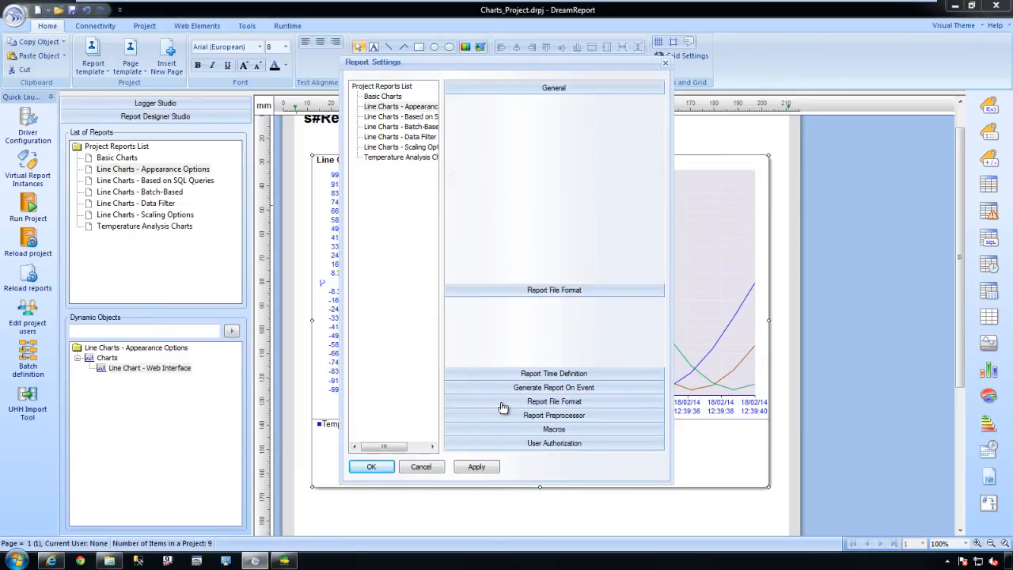
click(461, 191)
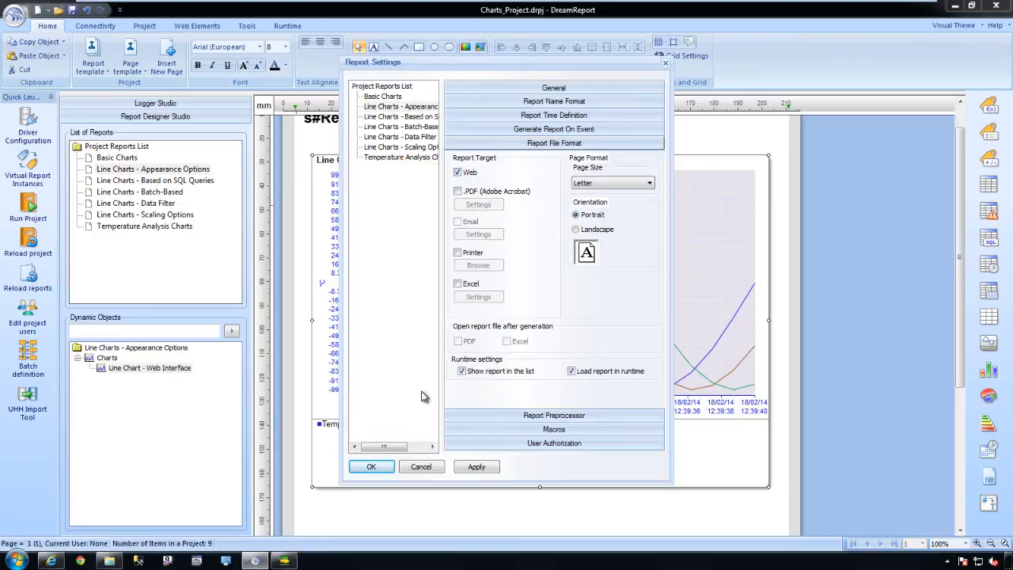
click(383, 468)
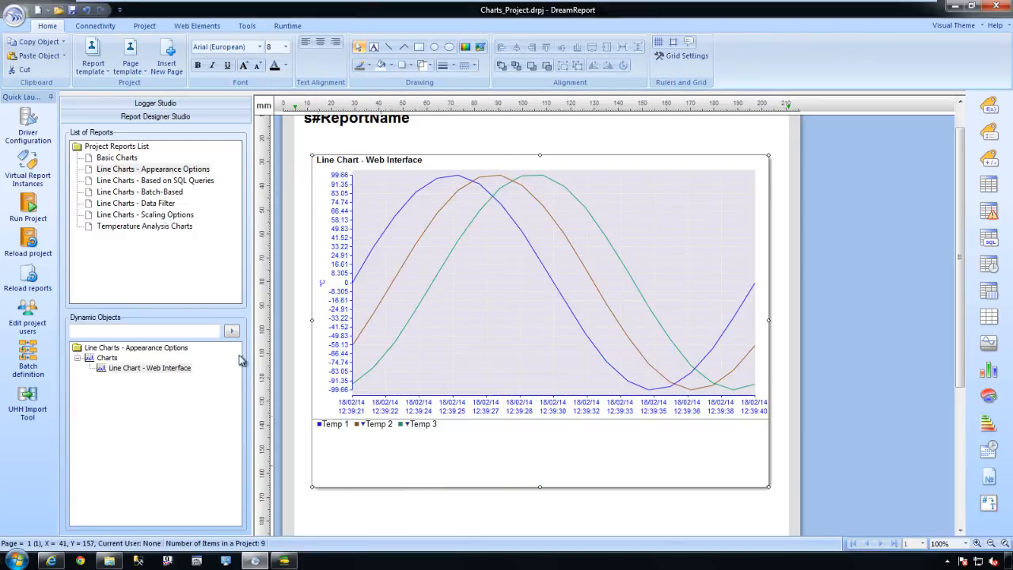
click(27, 277)
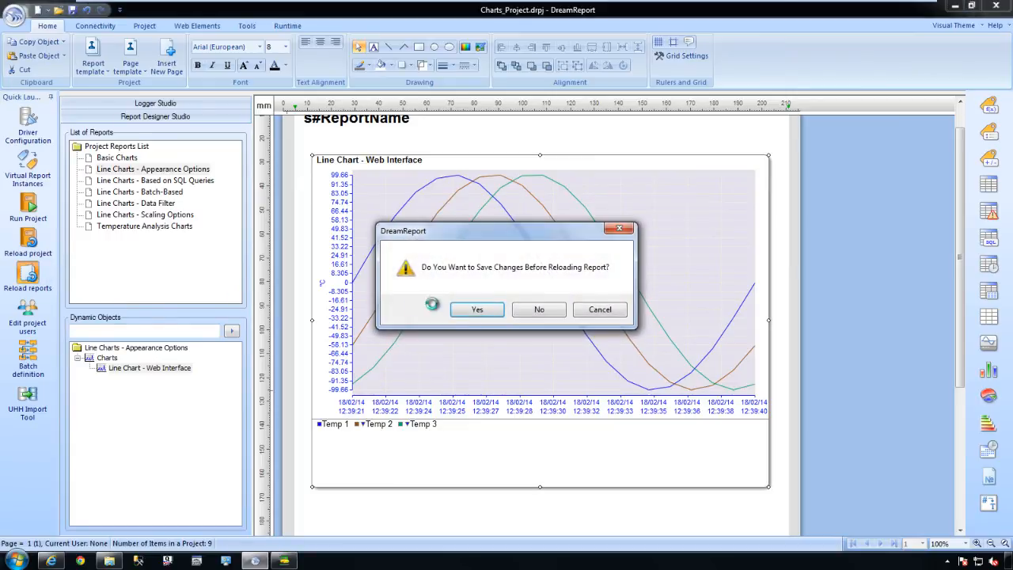
click(473, 309)
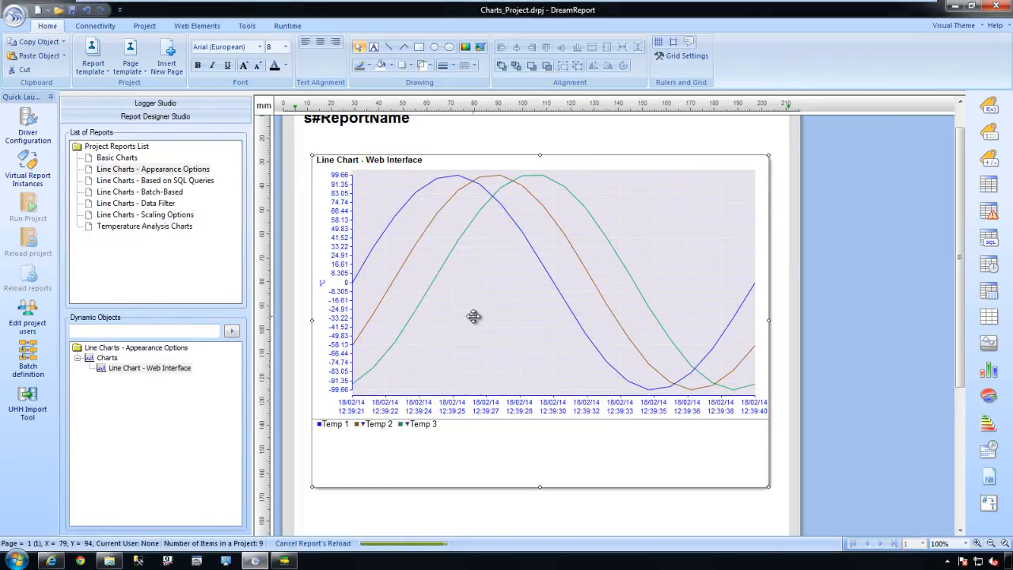
- Switch to the Dream Report Portal in Internet Explorer and open the web version of the Line Charts - Appearance Options report
click(51, 561)
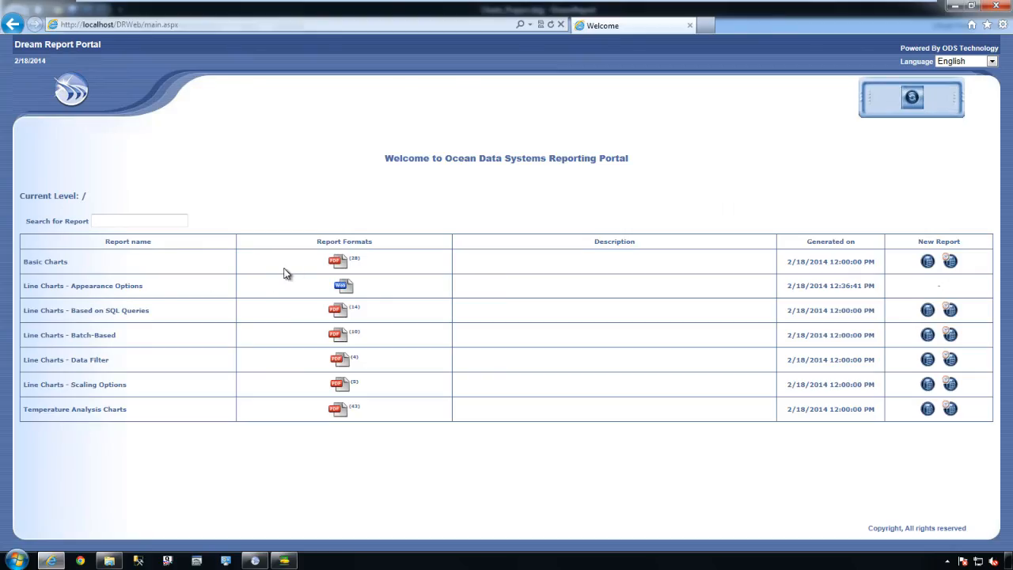
click(342, 287)
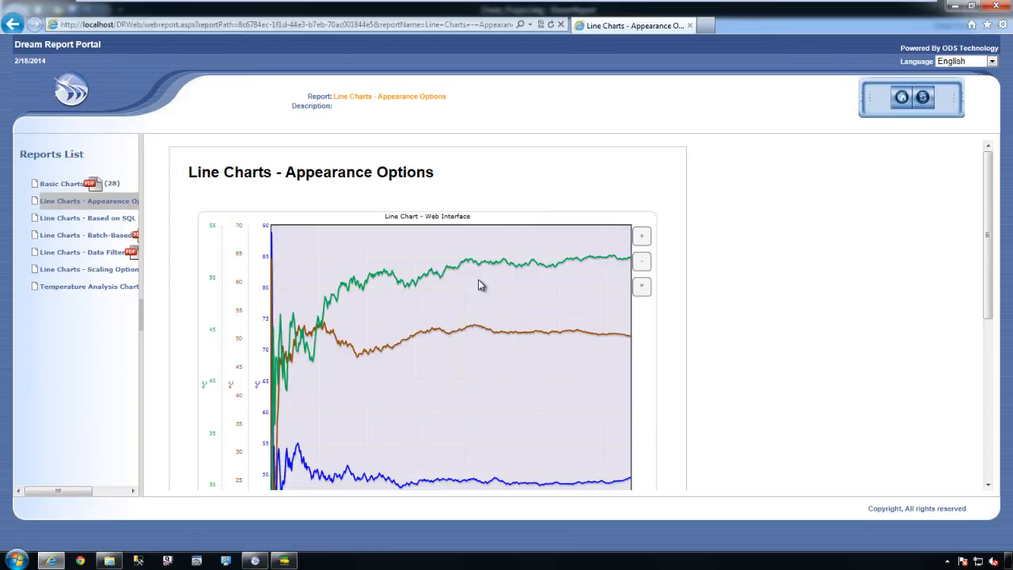
scroll(689, 261, down, 1)
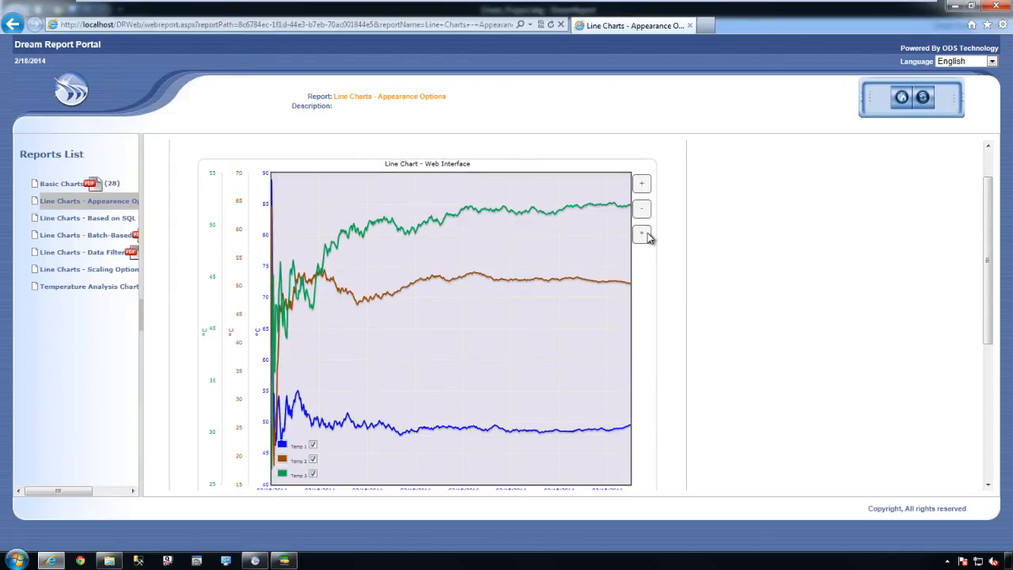
- Zoom the Line Chart - Web Interface chart in and back out, and inspect point values along the Temp 1 and Temp 2 lines
click(642, 185)
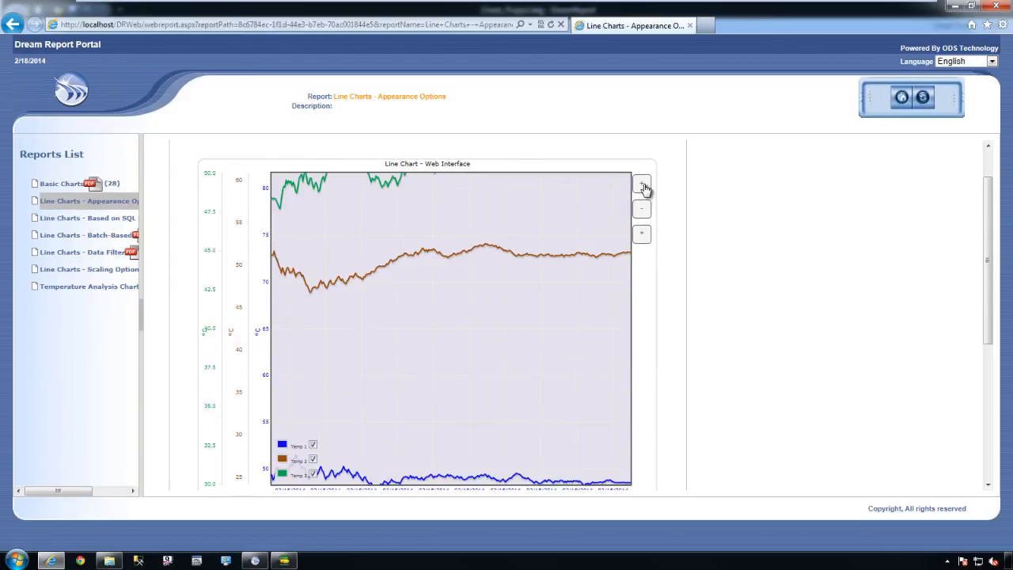
click(641, 211)
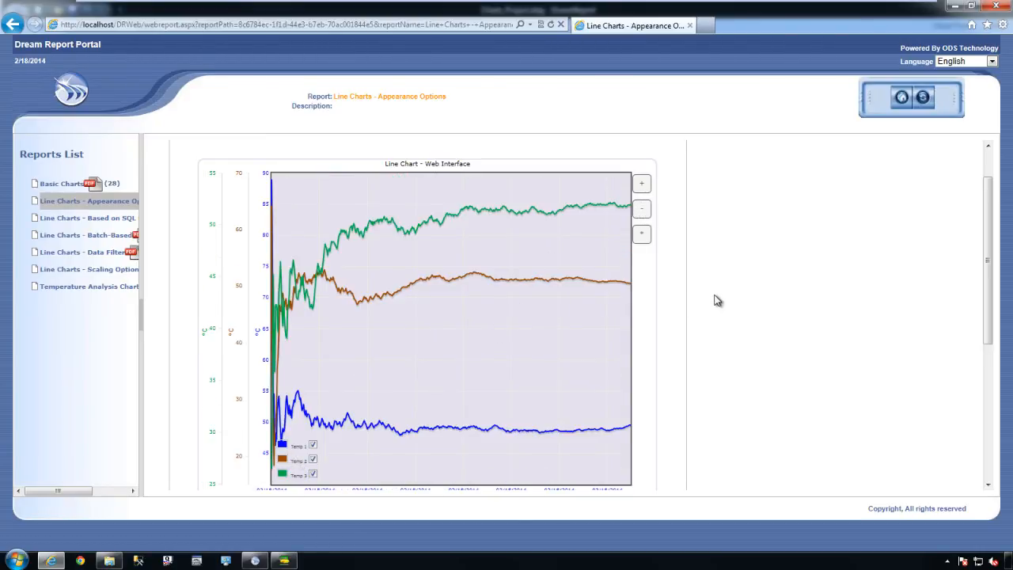
scroll(716, 301, down, 2)
mouse_move(304, 307)
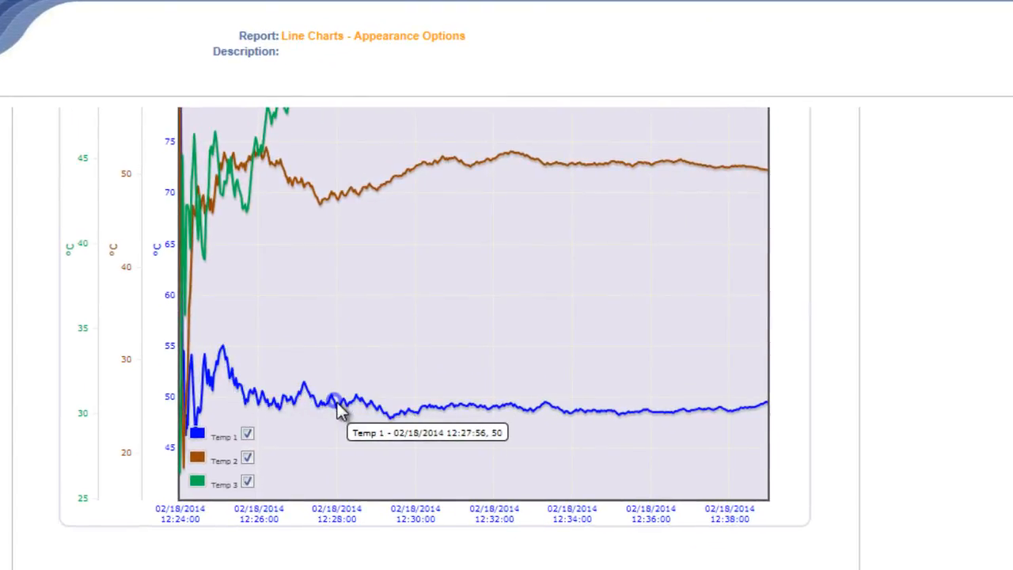
mouse_move(462, 172)
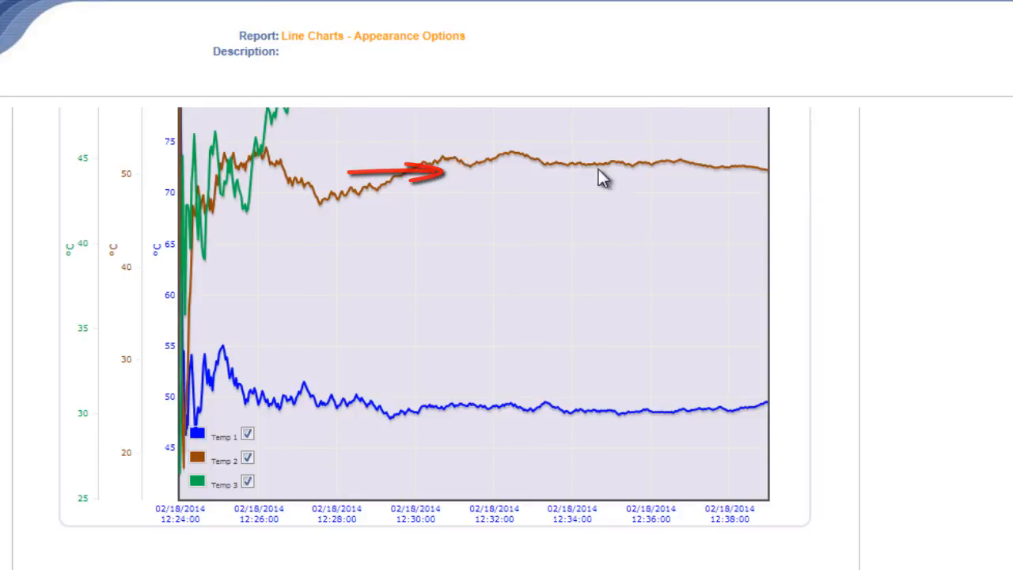
- Hide the Temp 1 and Temp 2 lines in the web chart, and show both again
click(247, 434)
click(247, 458)
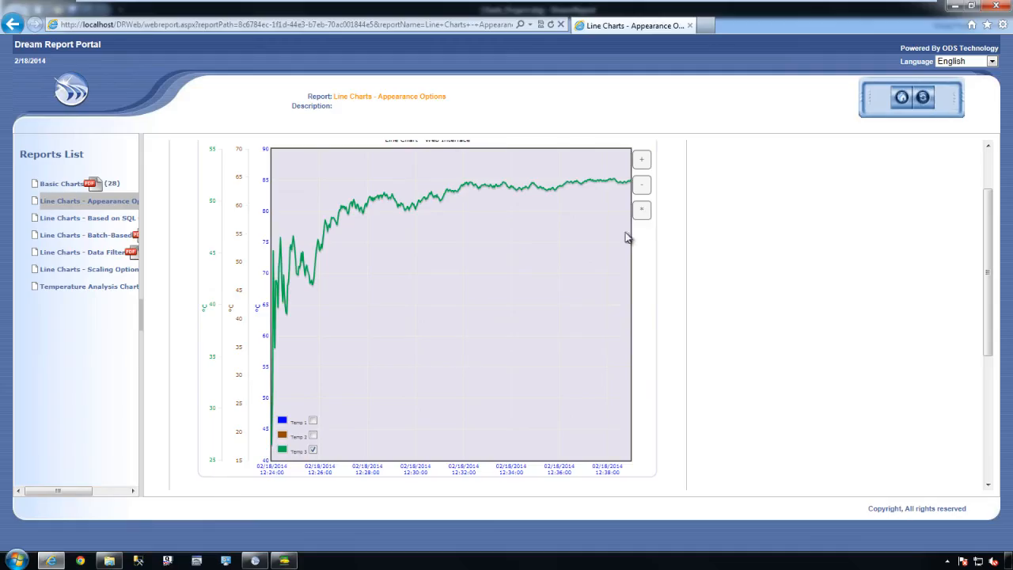
click(313, 435)
click(312, 420)
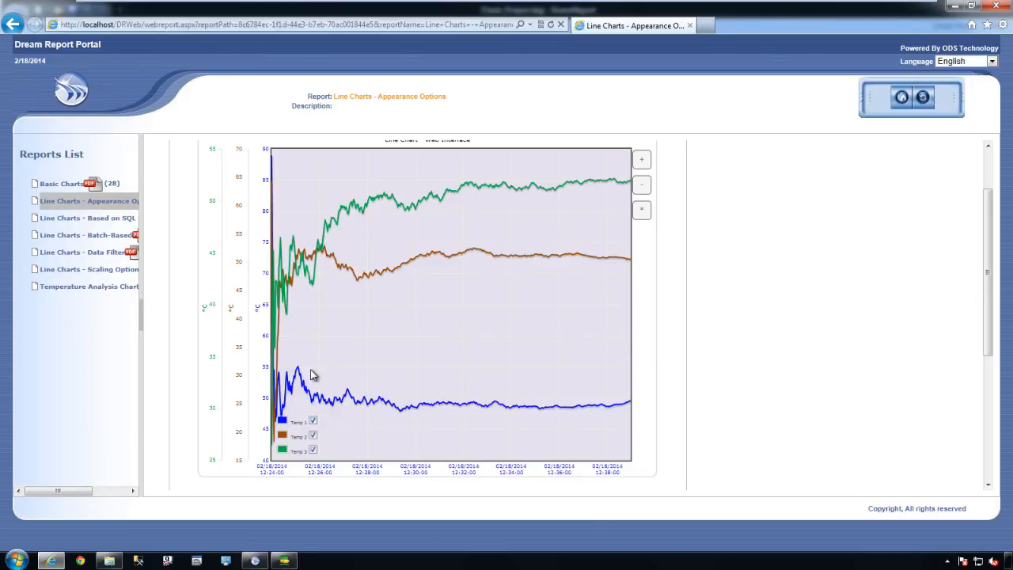
- Pan the web chart and zoom in closely on the Temp 1 line to inspect its points, and reset the chart to its original view
drag(335, 260, 304, 262)
drag(509, 280, 372, 429)
mouse_move(368, 263)
scroll(368, 263, up, 1)
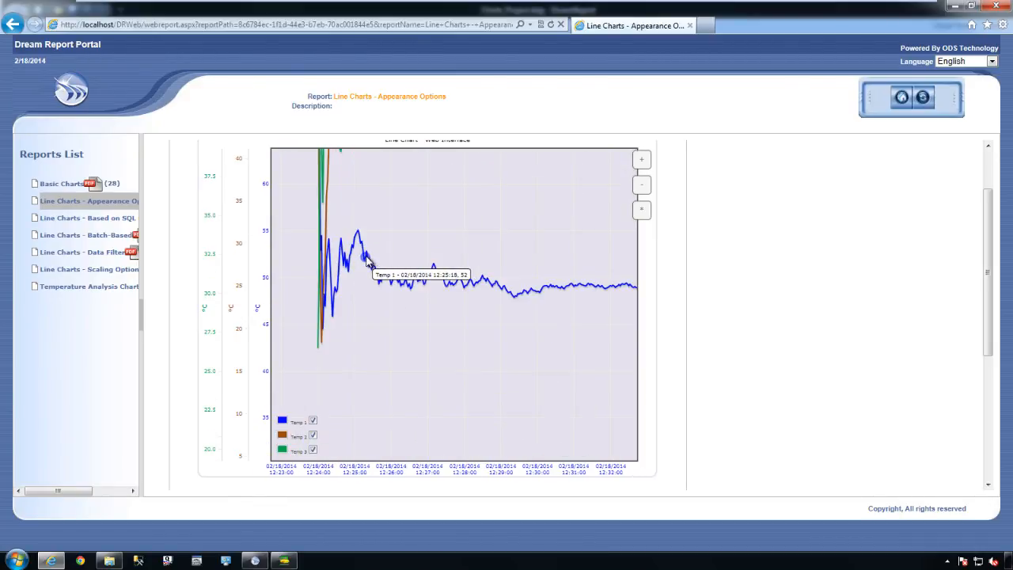
scroll(368, 263, up, 1)
scroll(368, 262, up, 2)
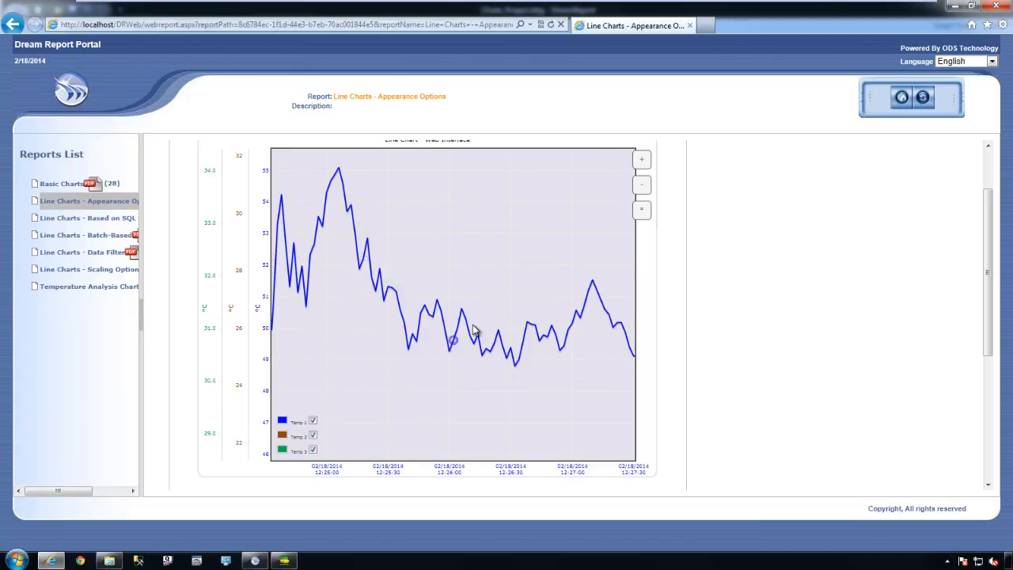
mouse_move(461, 312)
scroll(461, 312, up, 1)
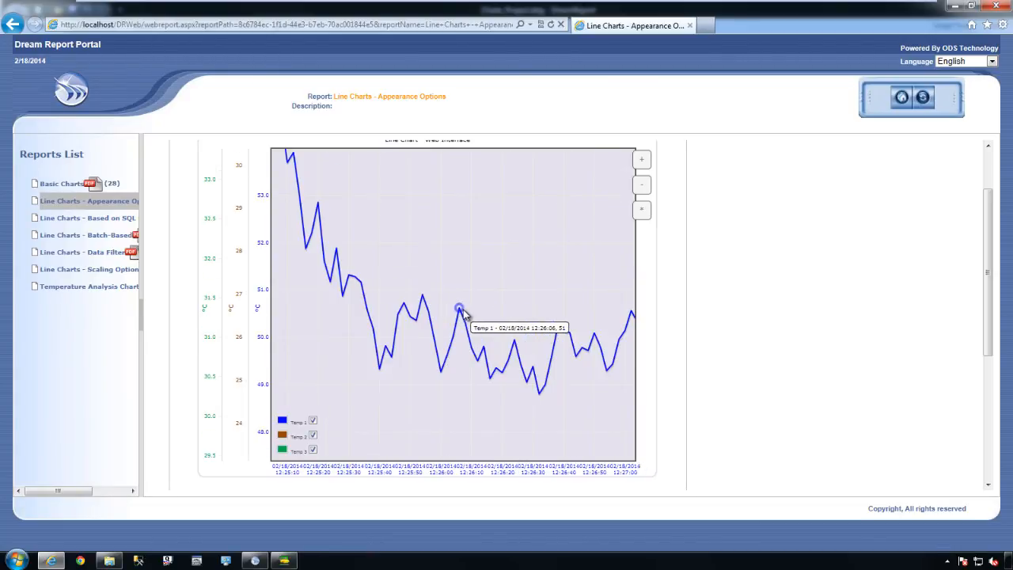
scroll(462, 312, up, 1)
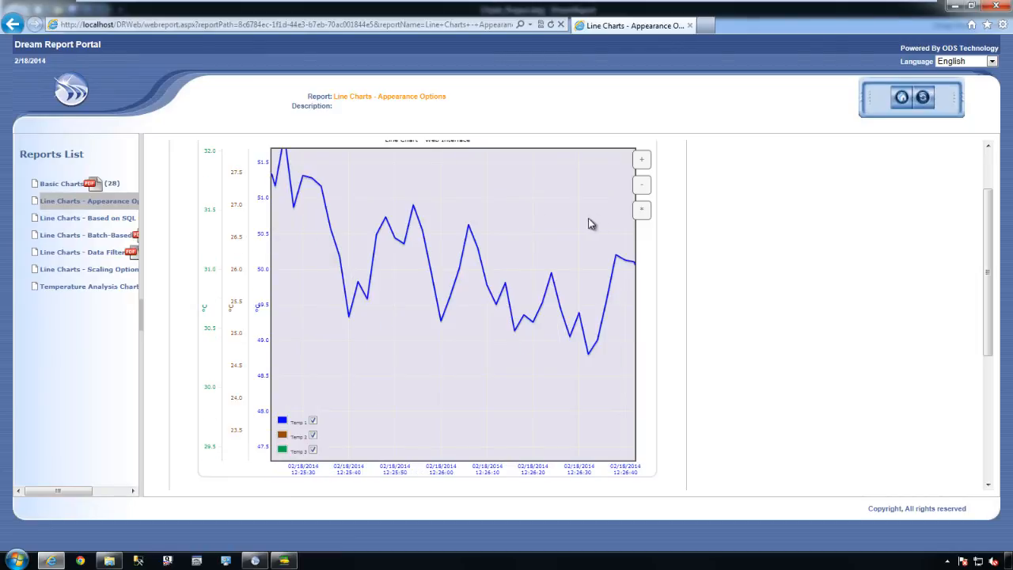
click(641, 212)
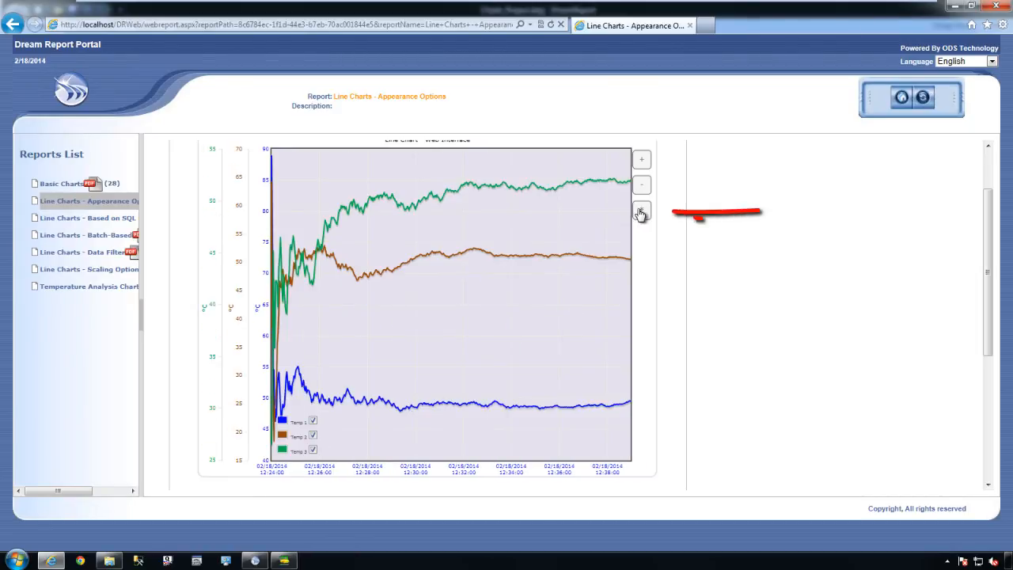
scroll(760, 225, up, 1)
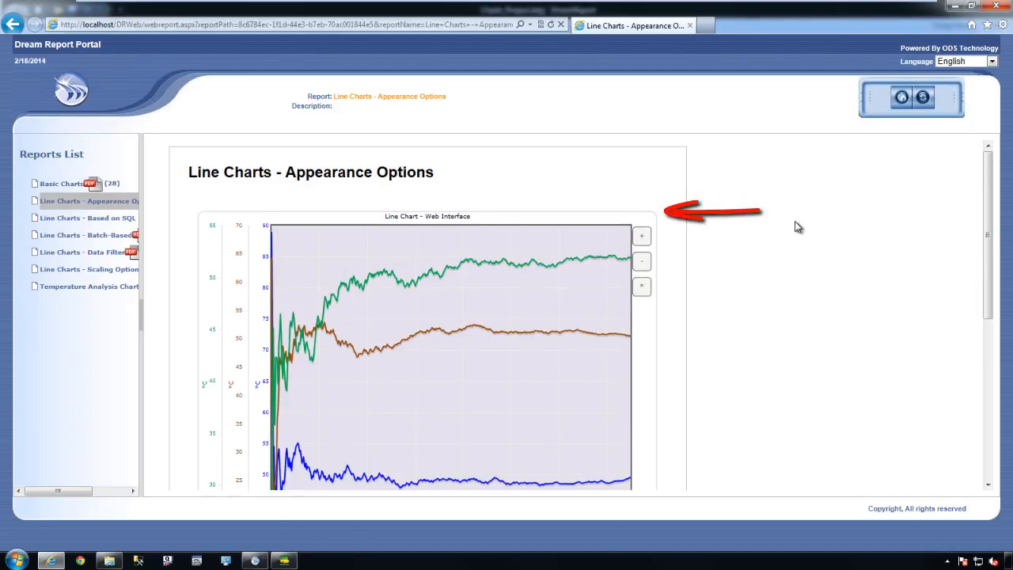